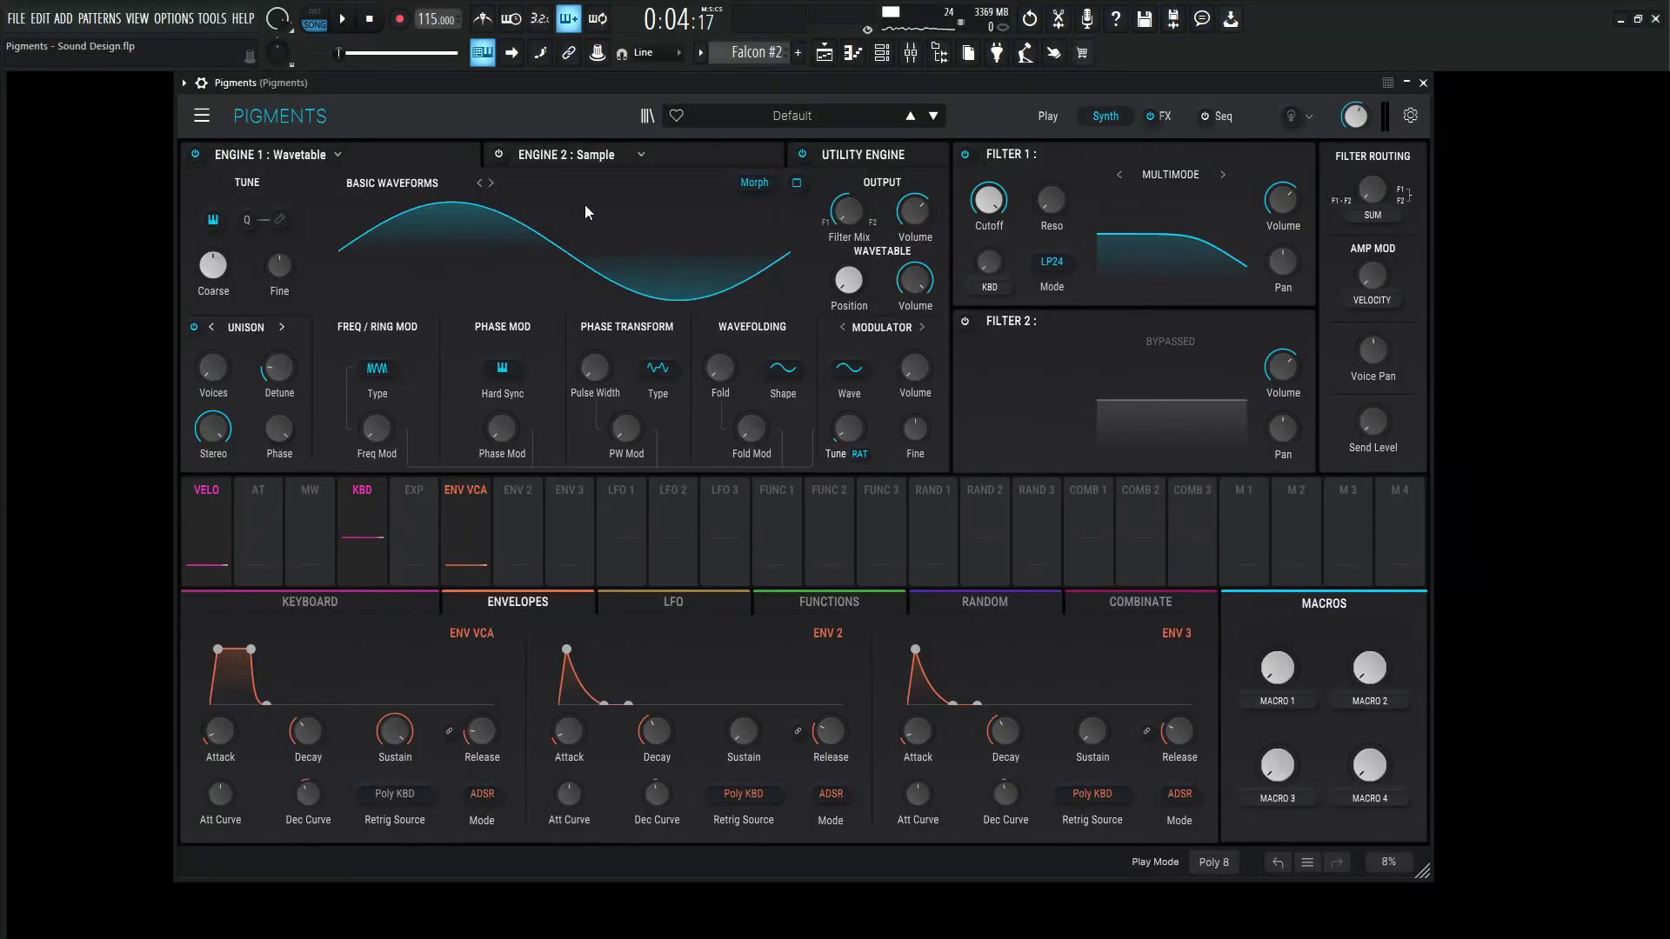
Load the Mini Waveforms wavetable from the Synthesizers category into Engine 1
left_click(202, 117)
left_click(228, 150)
left_click(388, 185)
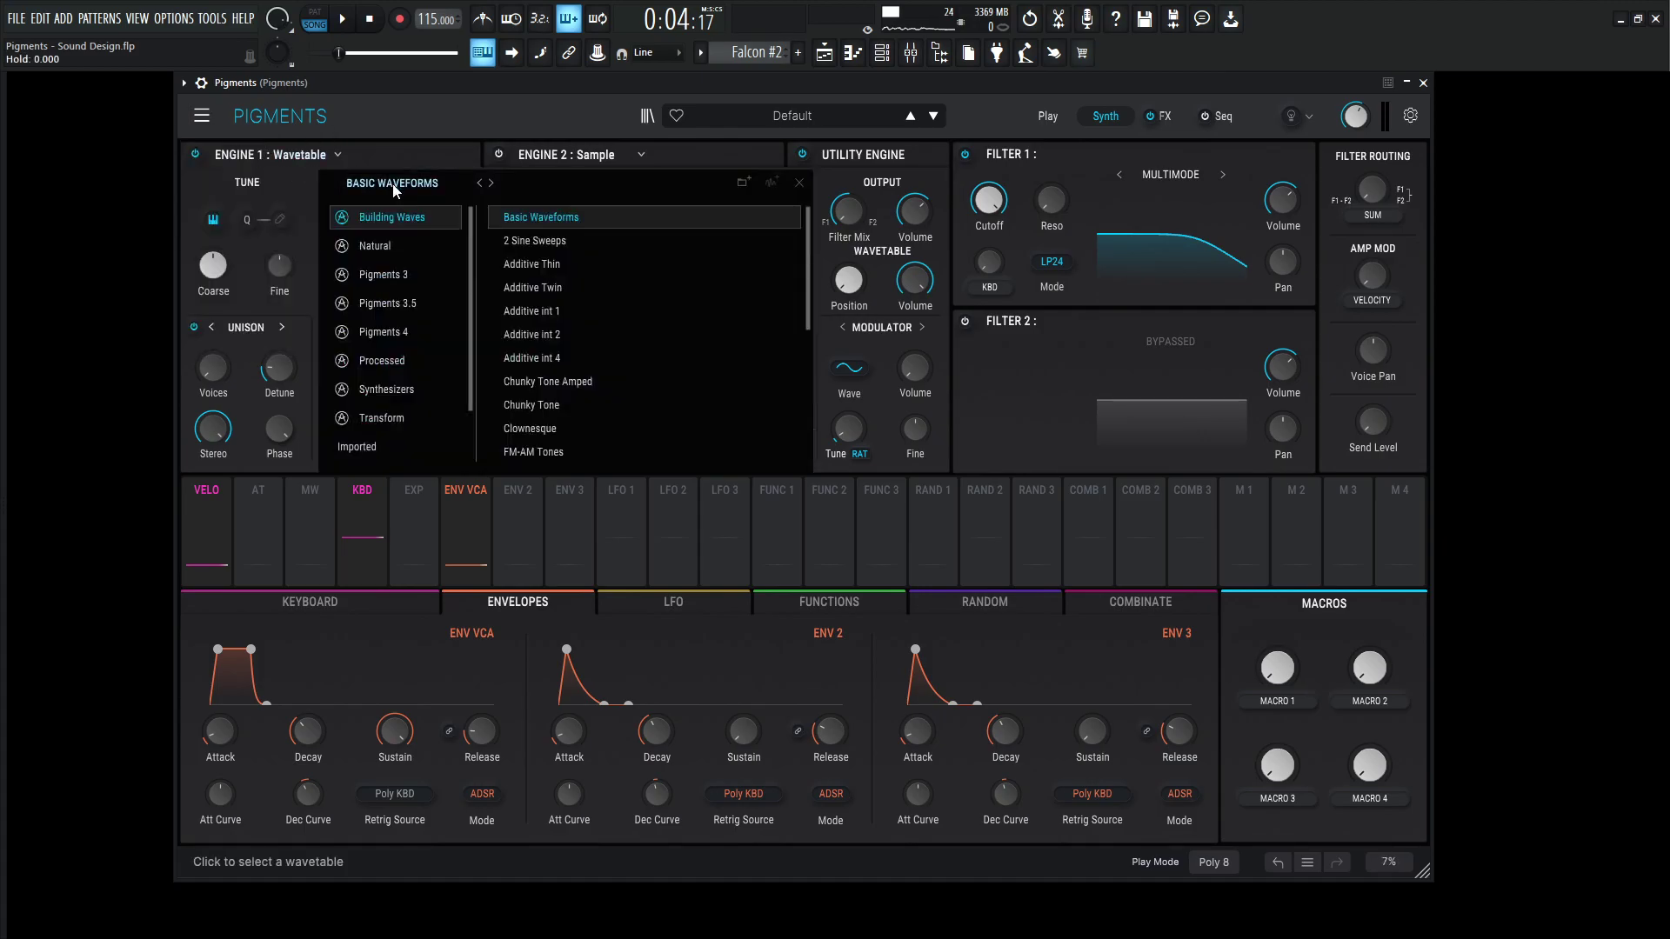
left_click(397, 402)
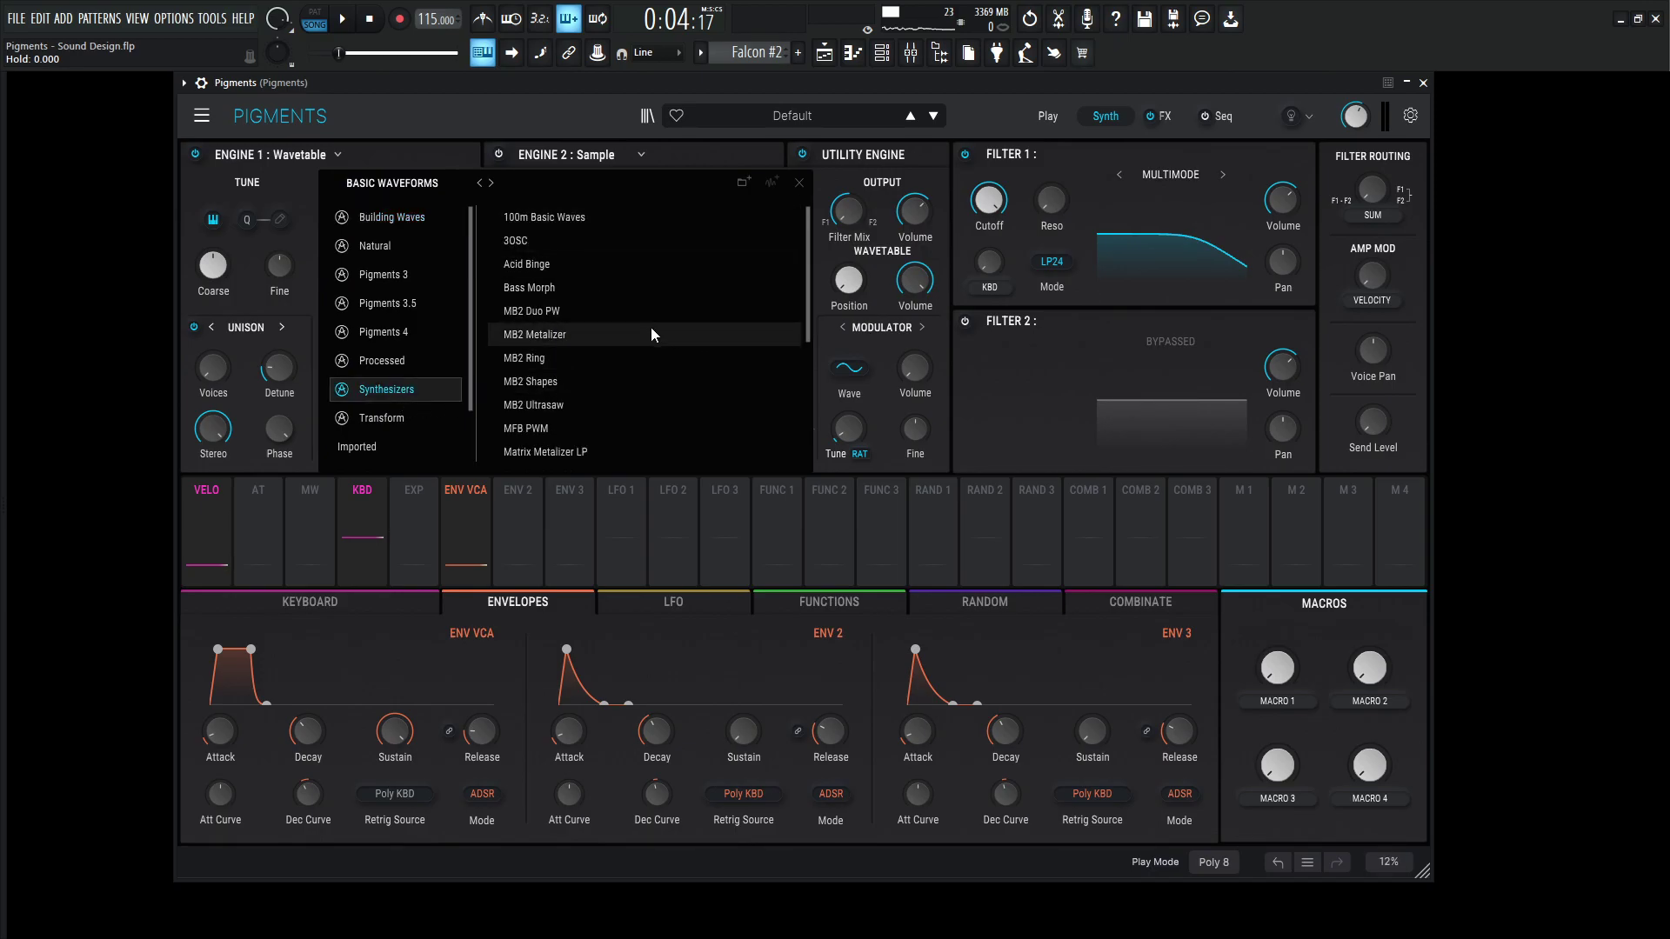
scroll(651, 328, "down", 2)
left_click(525, 408)
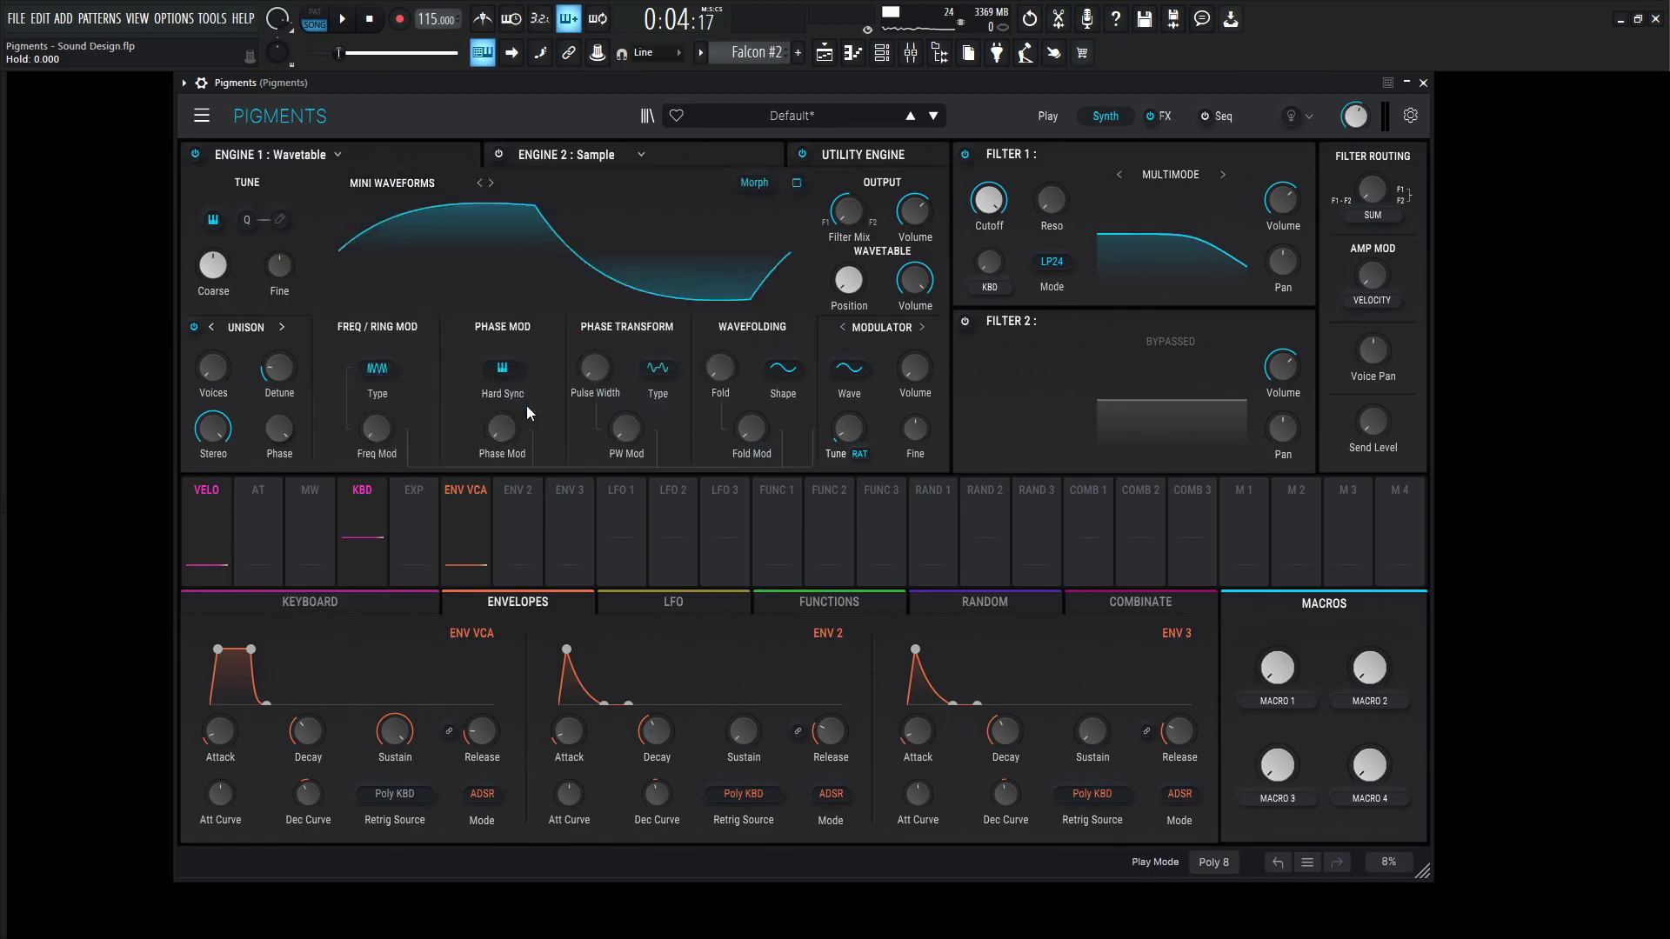
Disable wavetable morphing in Engine 1, raise the wavetable position to a saw-like shape and lower the coarse tuning slightly
left_click(754, 182)
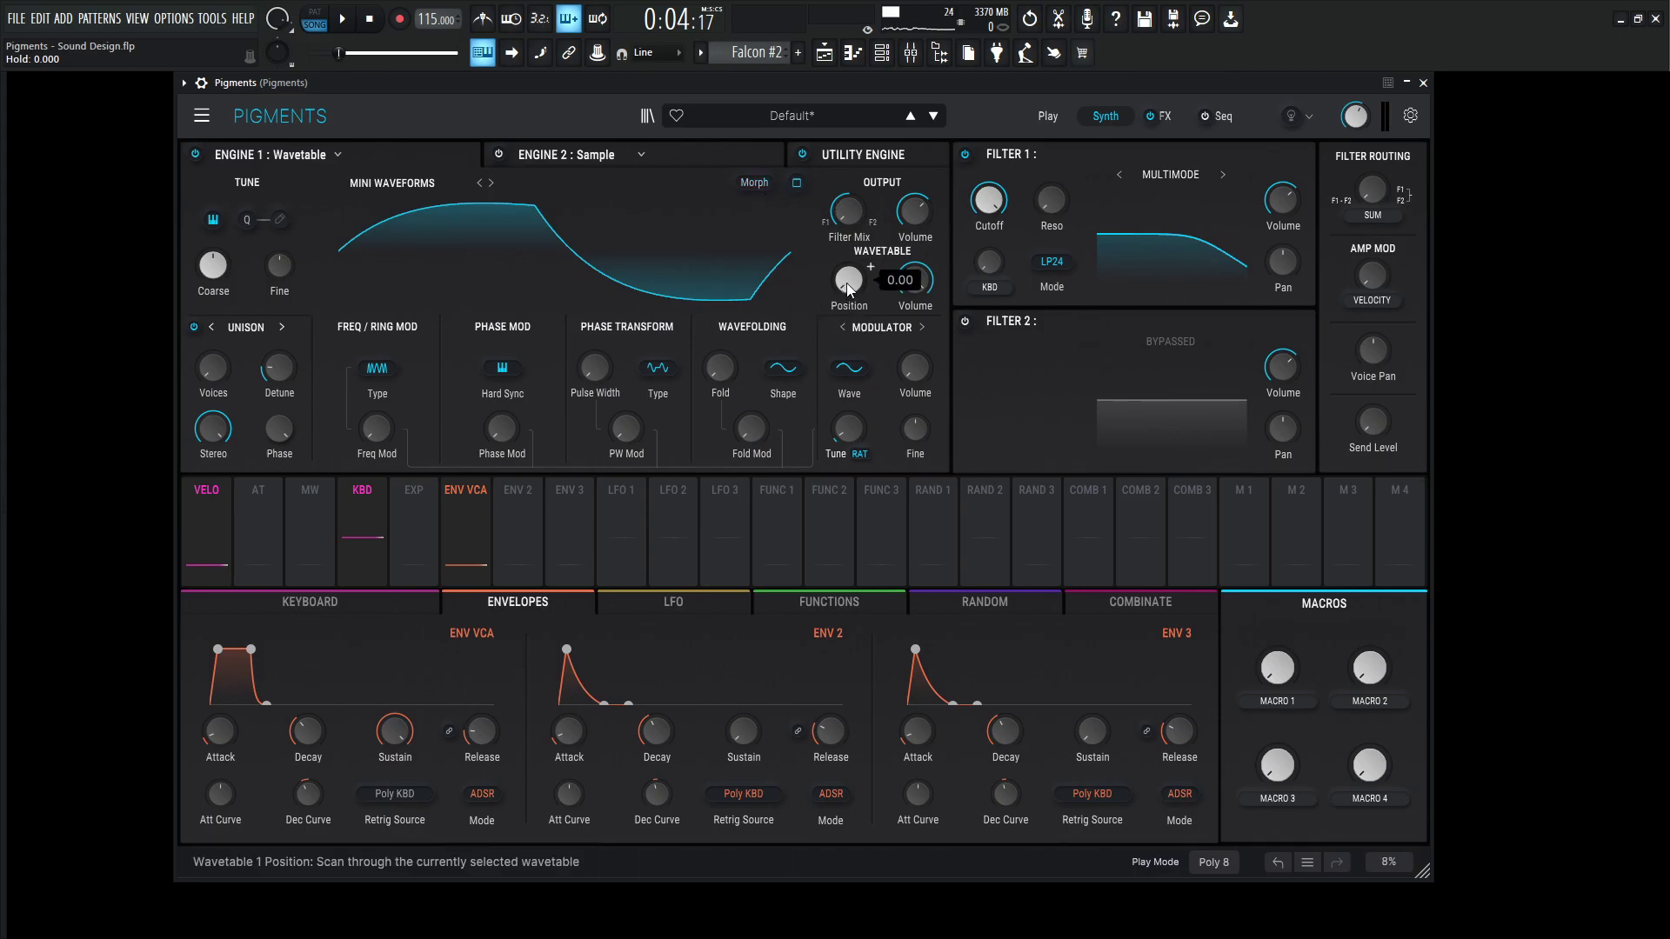
mouse_move(848, 280)
left_mouse_down()
mouse_move(870, 267)
mouse_move(849, 275)
left_mouse_up()
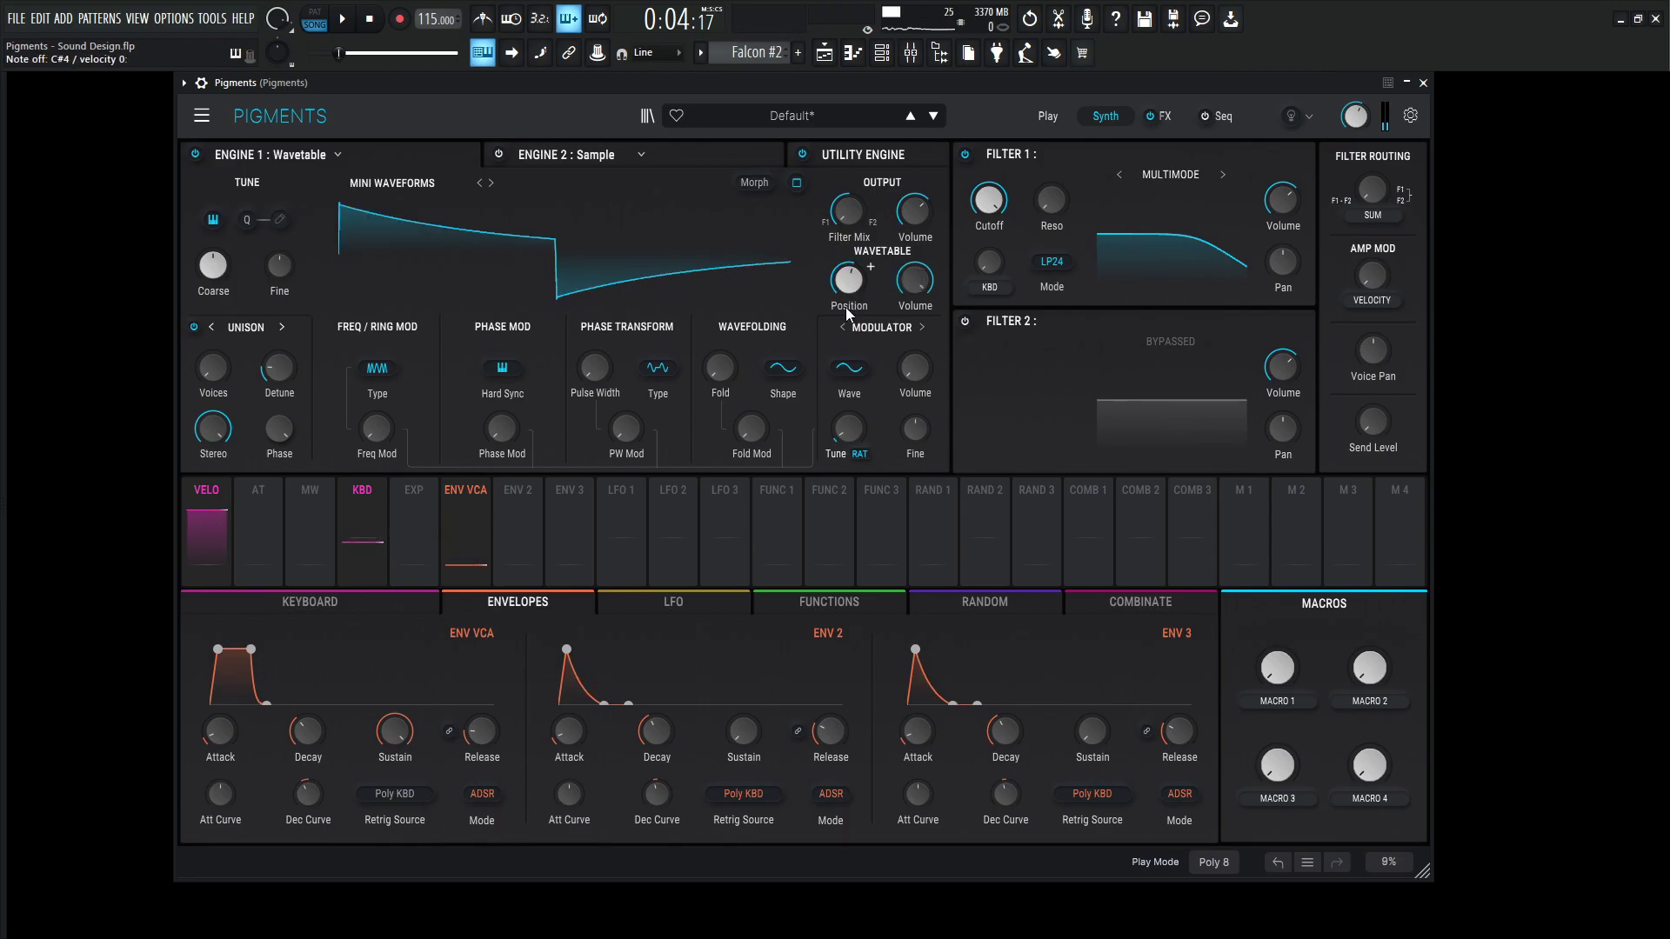
left_click_drag(213, 265, 213, 271)
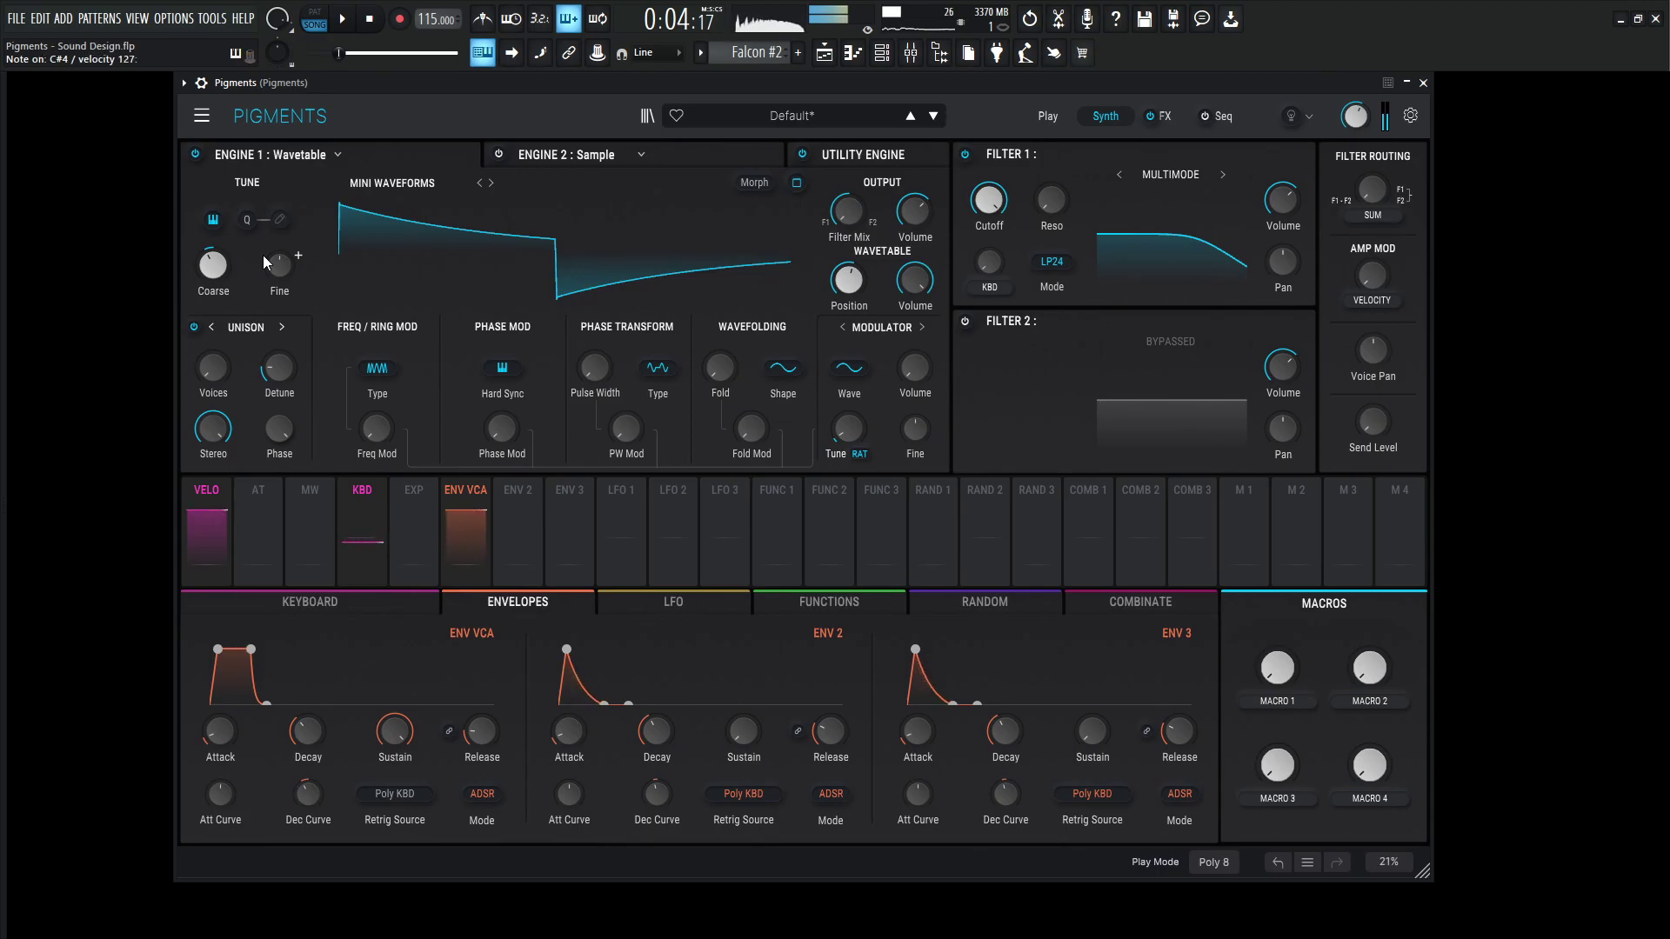
Bypass Engine 1, enable Engine 2 and set Engine 2's type to Wavetable
left_click(197, 153)
left_click(619, 153)
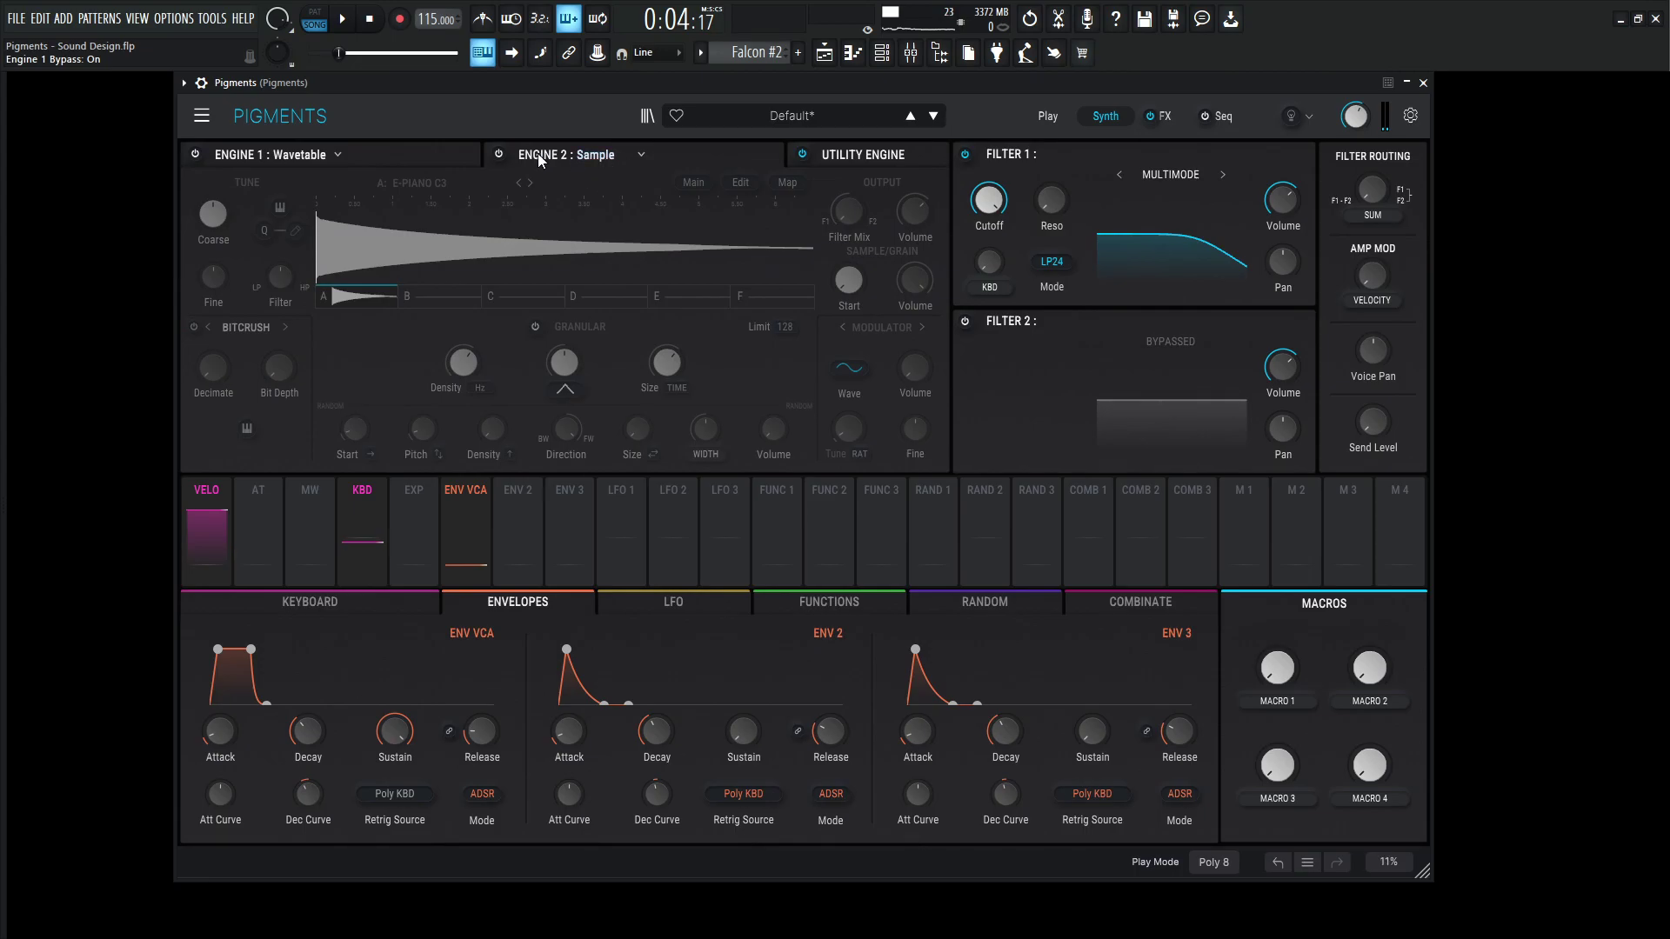
left_click(499, 152)
left_click(596, 157)
left_click(493, 227)
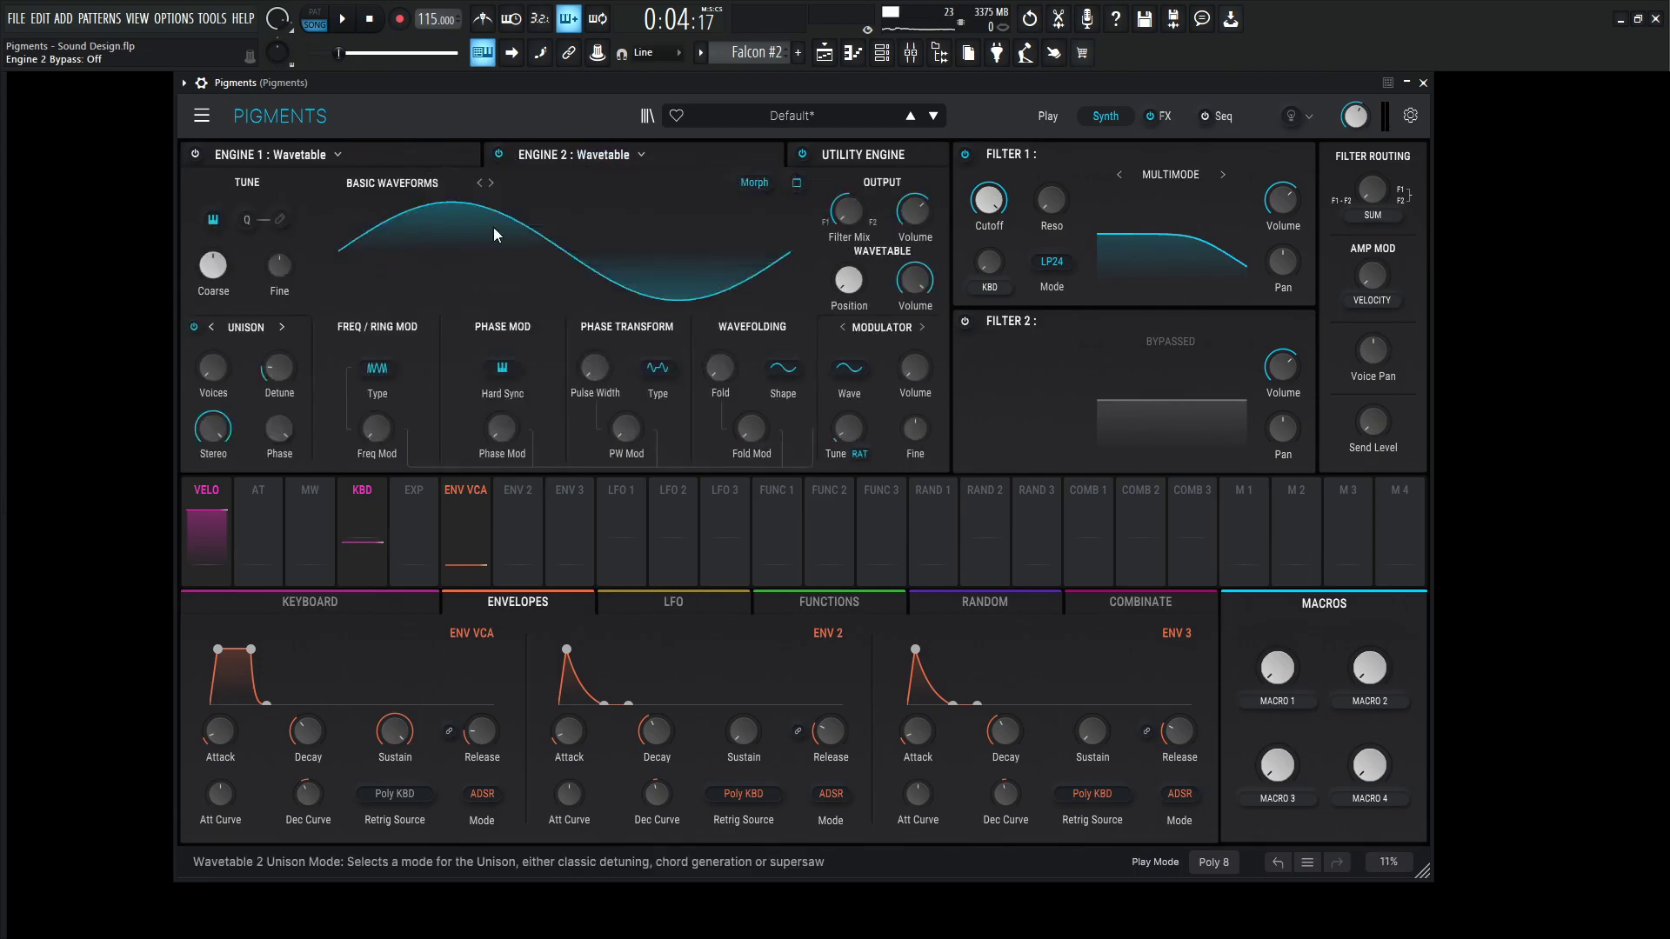
Load the Synthesizers wavetable Mini Waveforms into Engine 2 without morphing and raise its position to a saw-like shape
left_click(493, 233)
left_click(383, 390)
scroll(571, 364, "down", 5)
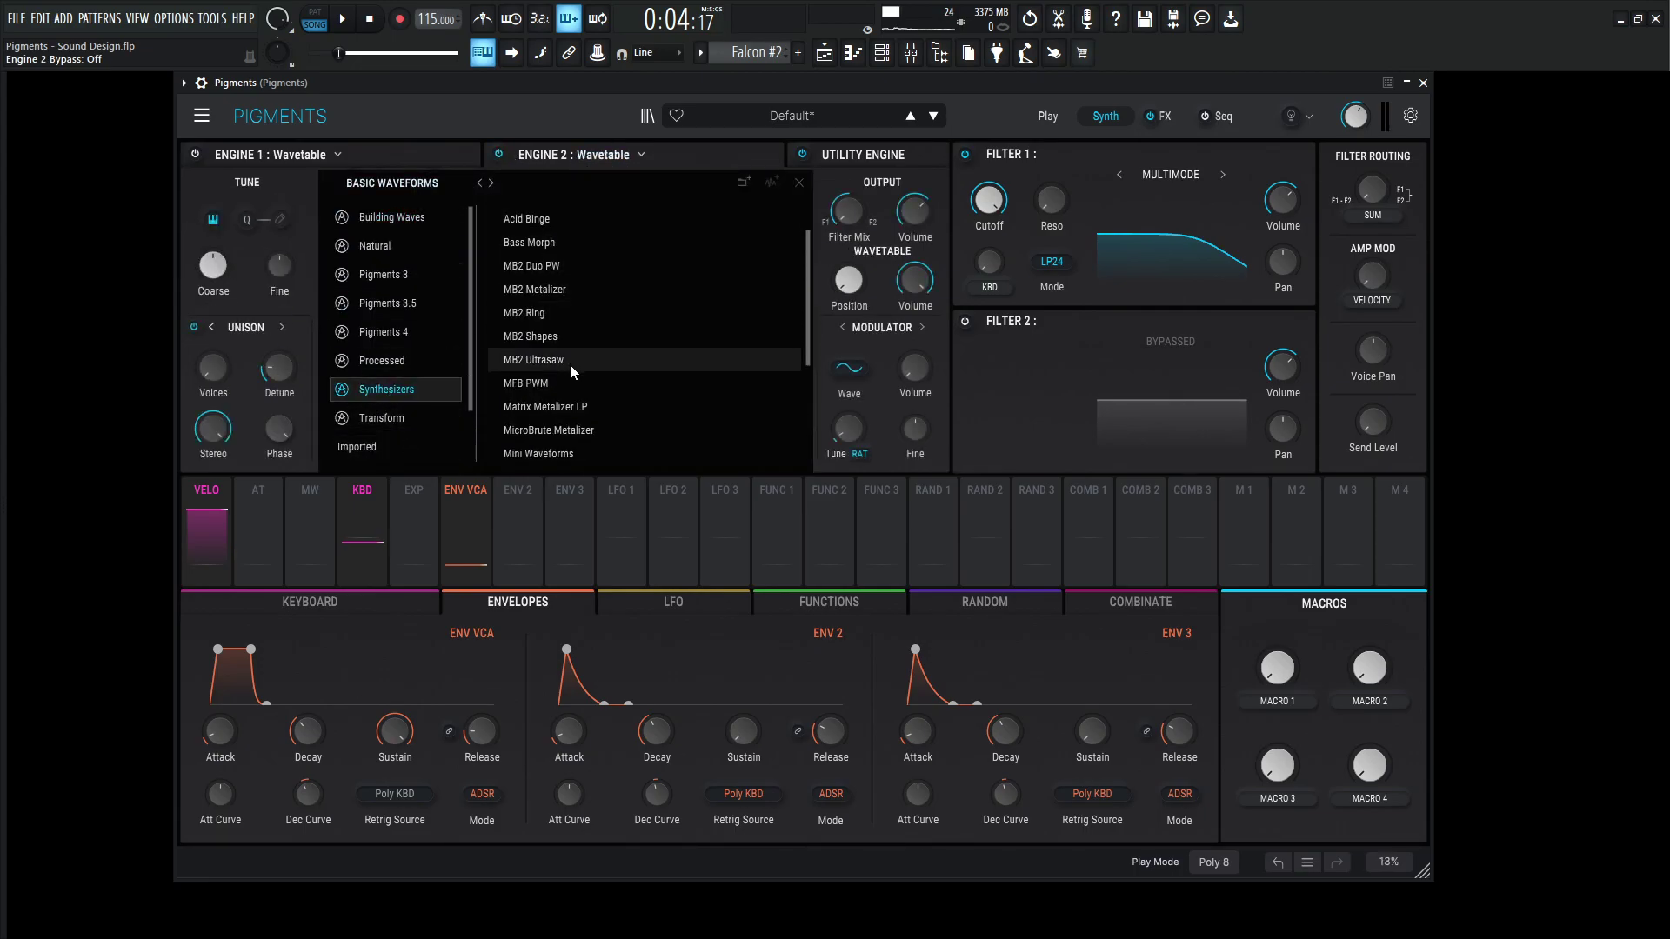
left_click(559, 407)
left_click(560, 409)
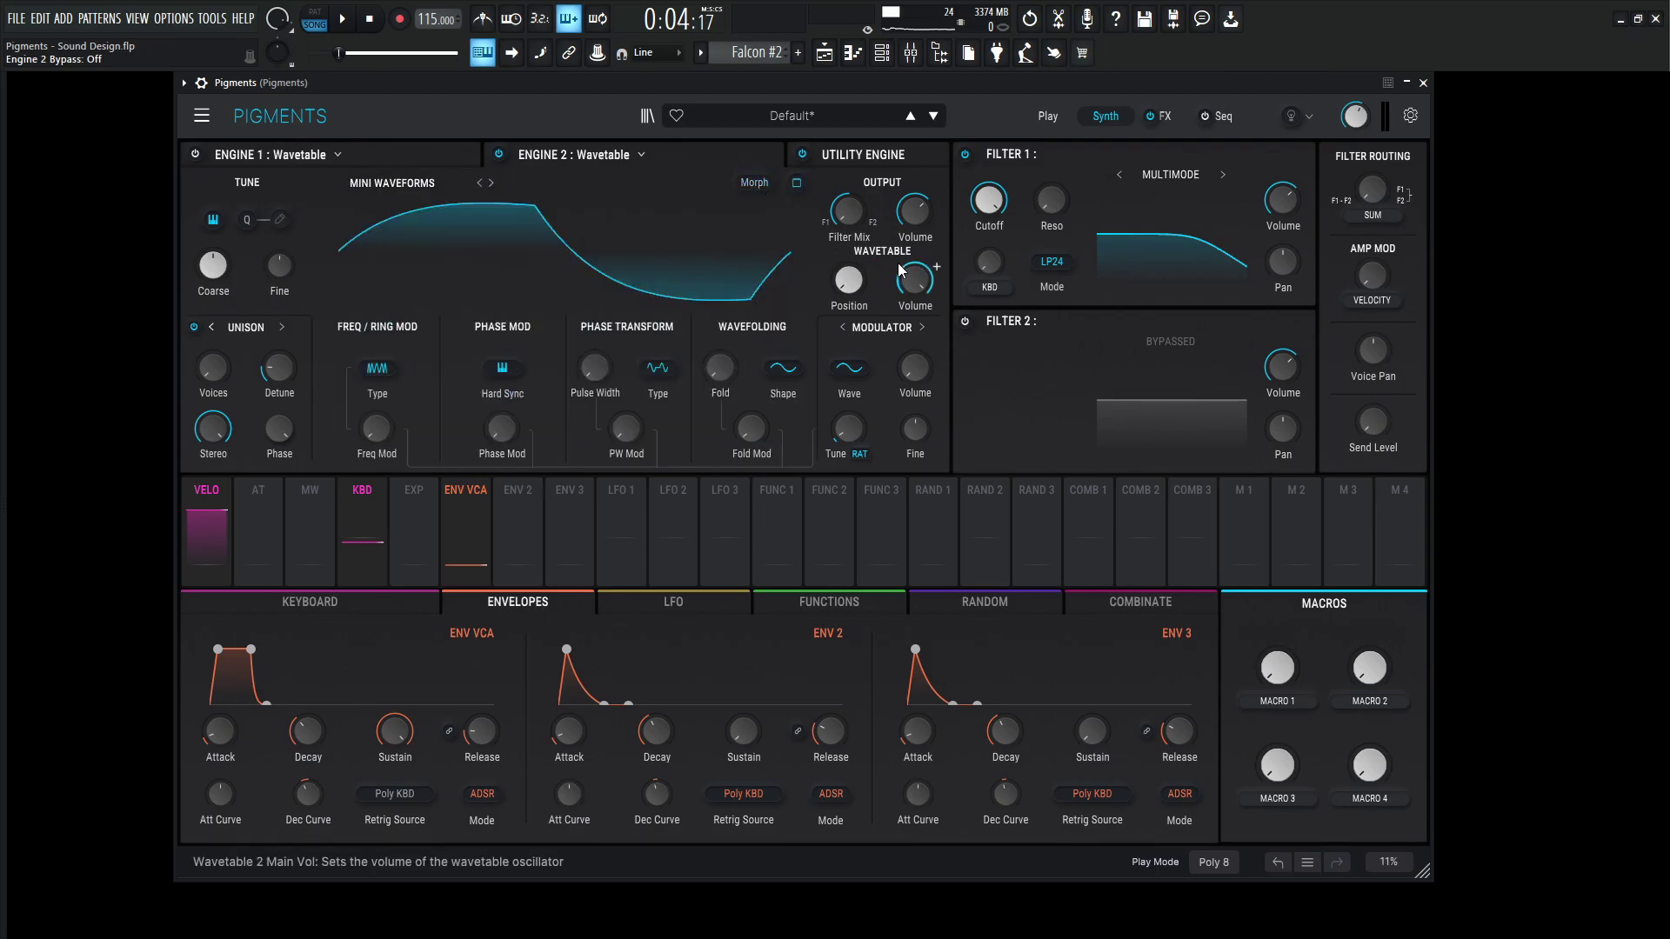
left_click_drag(854, 285, 854, 259)
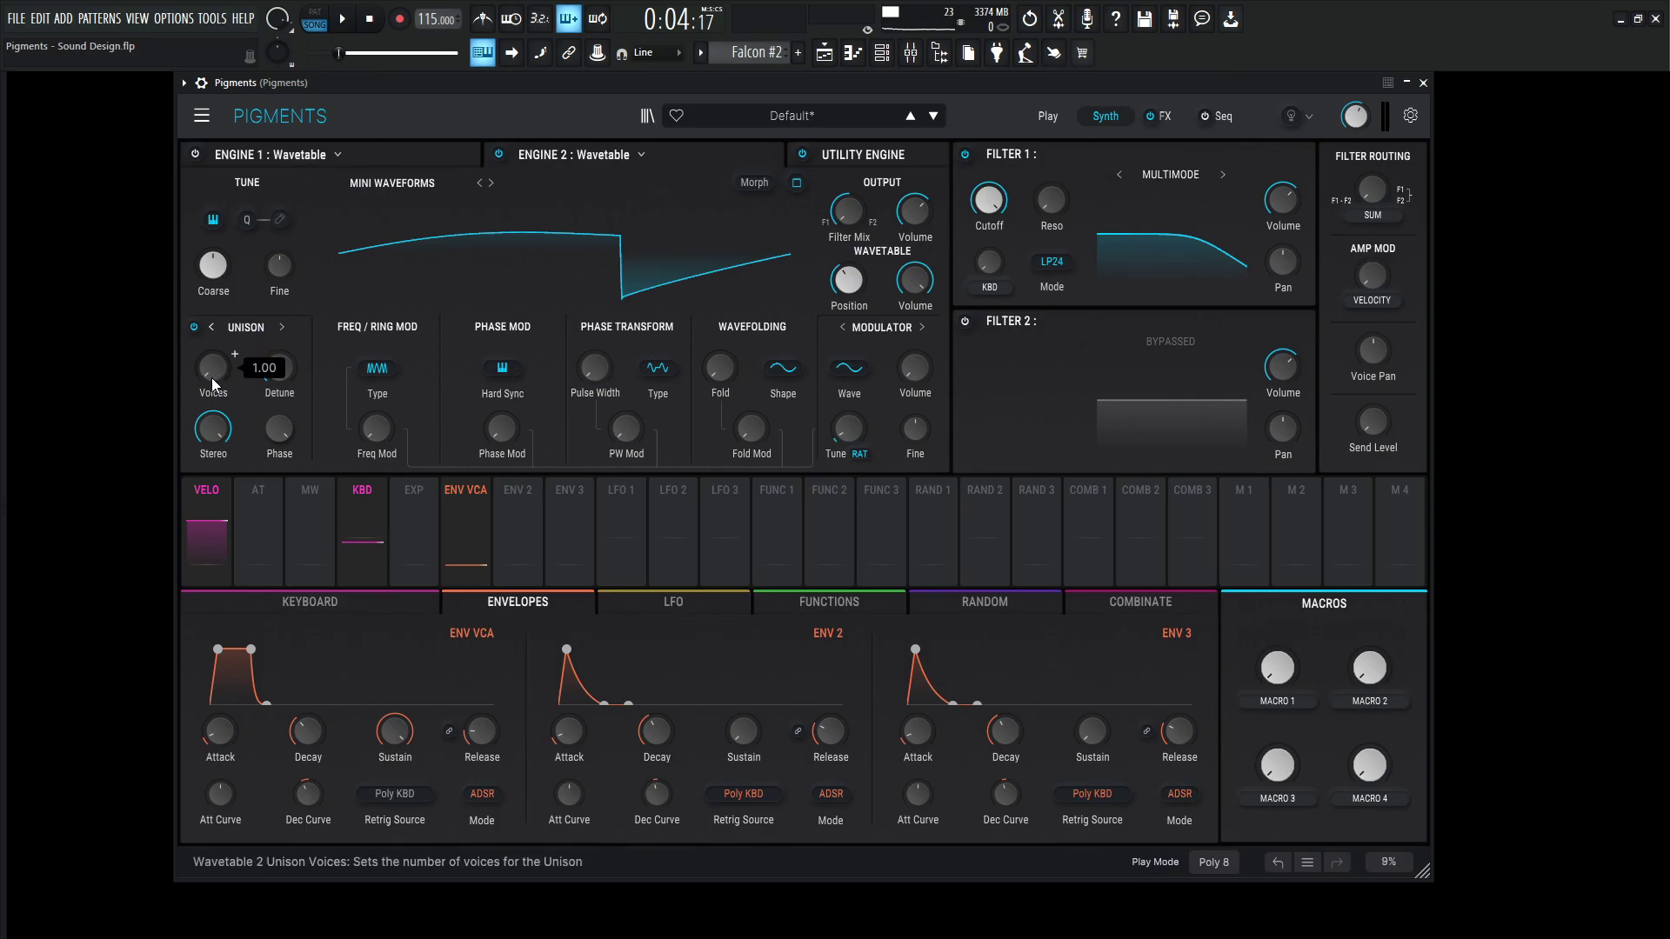
Increase Engine 2's unison voices and fine-tune the unison detune amount
left_click_drag(208, 379, 209, 366)
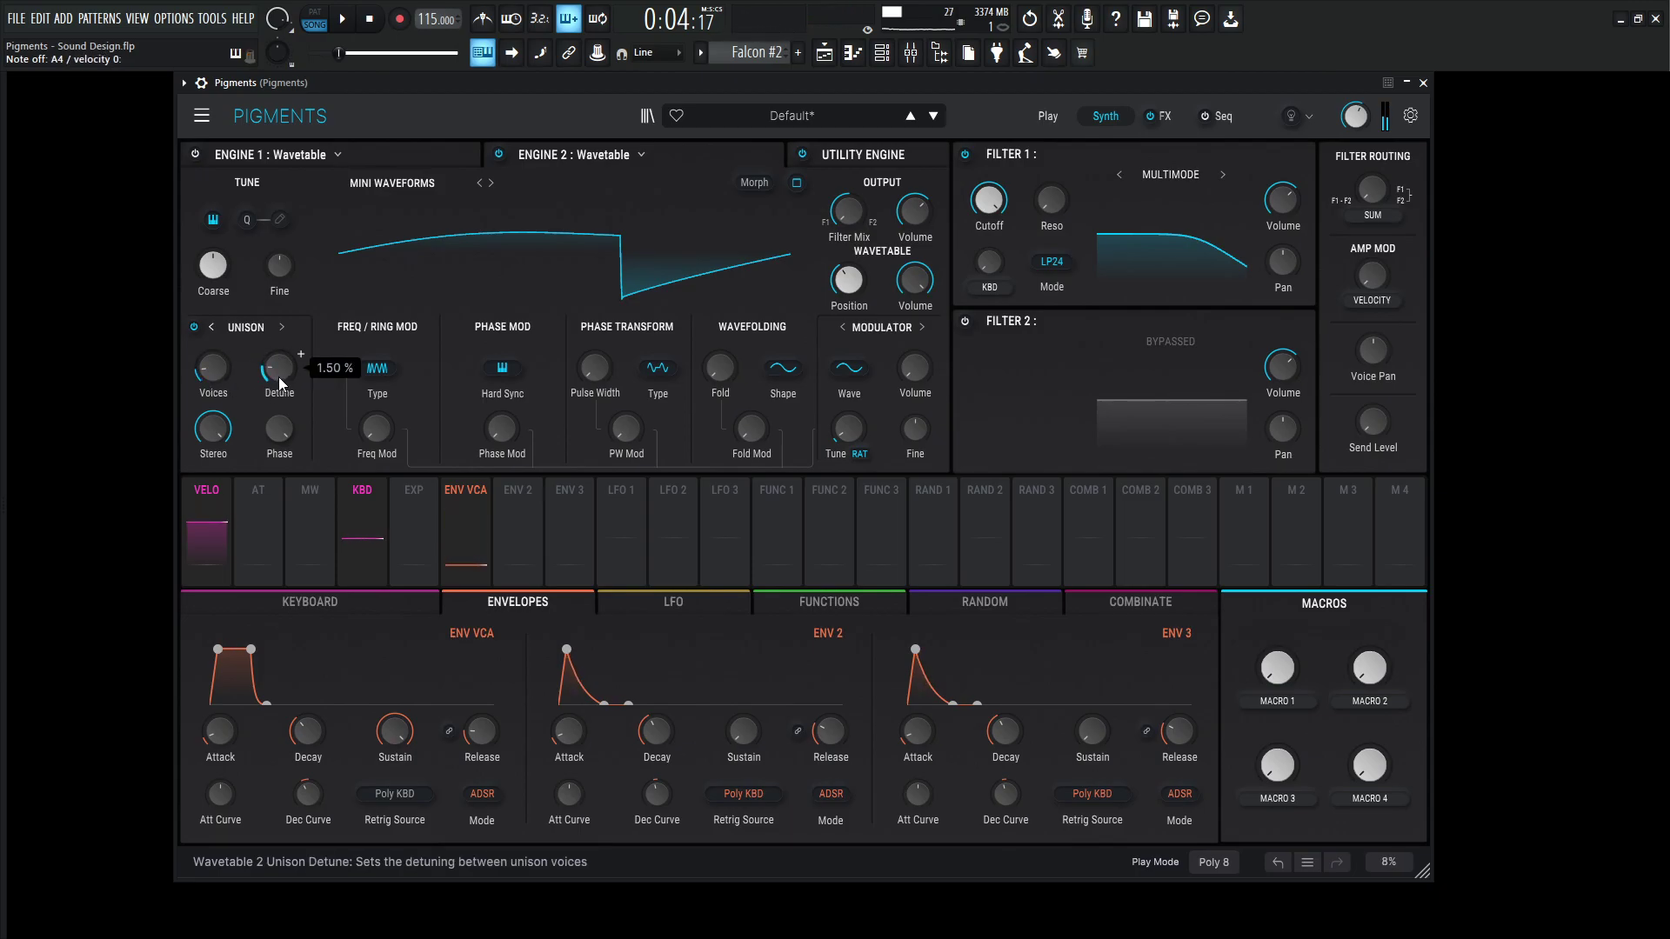
left_click_drag(278, 377, 280, 379)
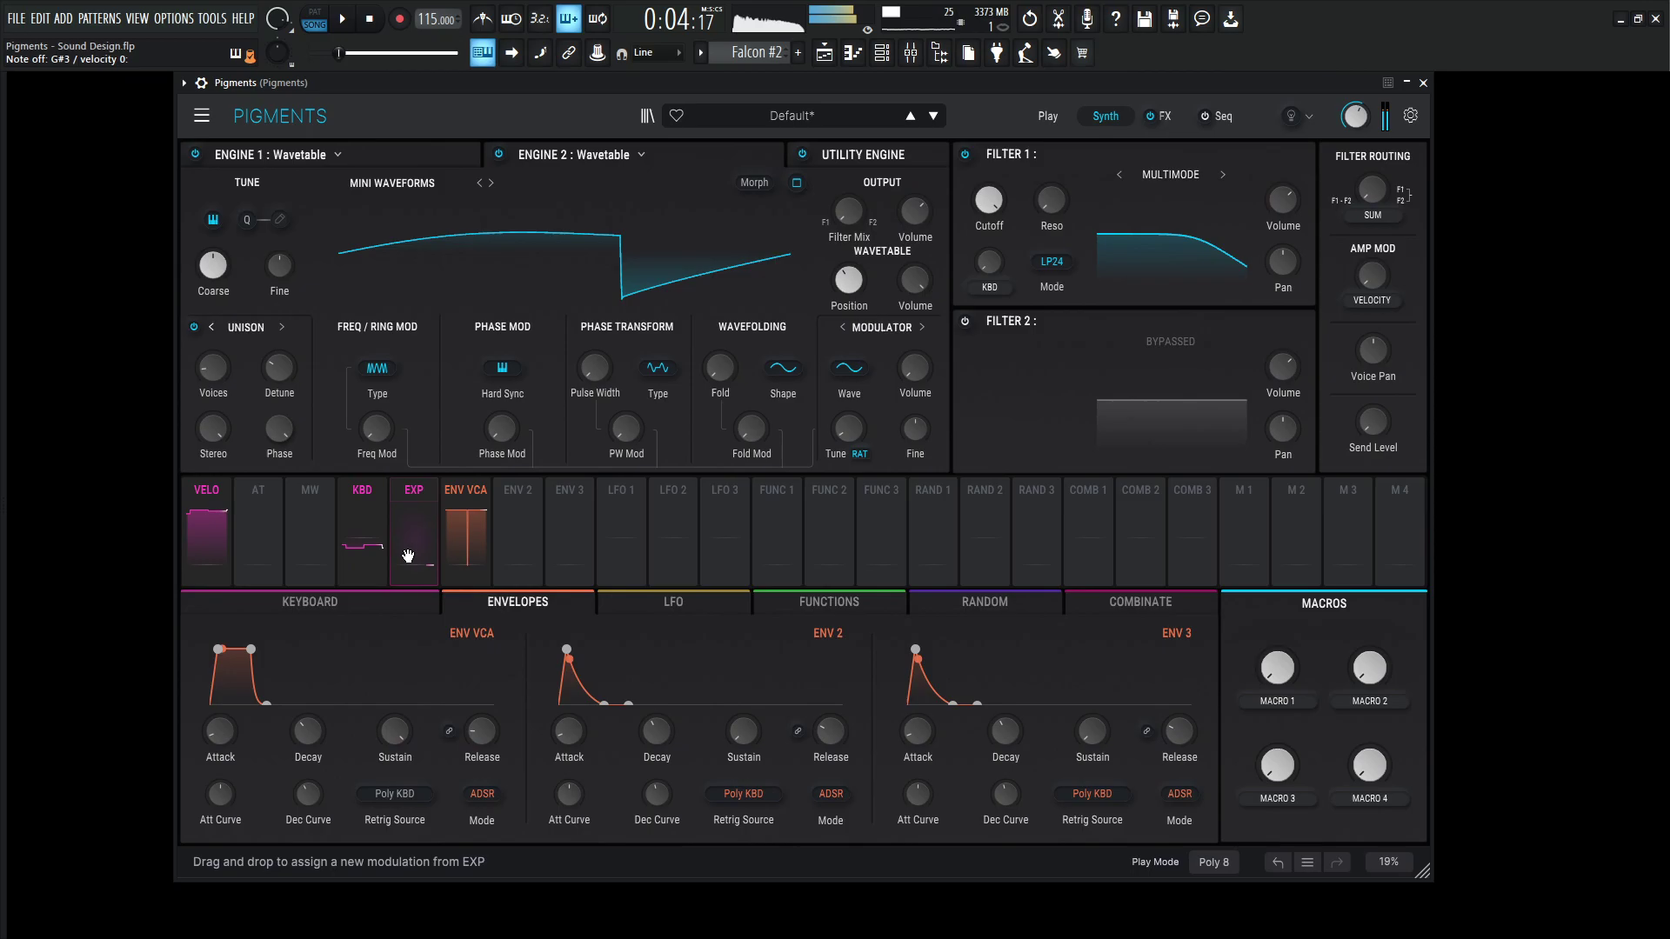
Lengthen the ENV VCA release slightly and set the play mode to Legato
scroll(484, 739, "up", 4)
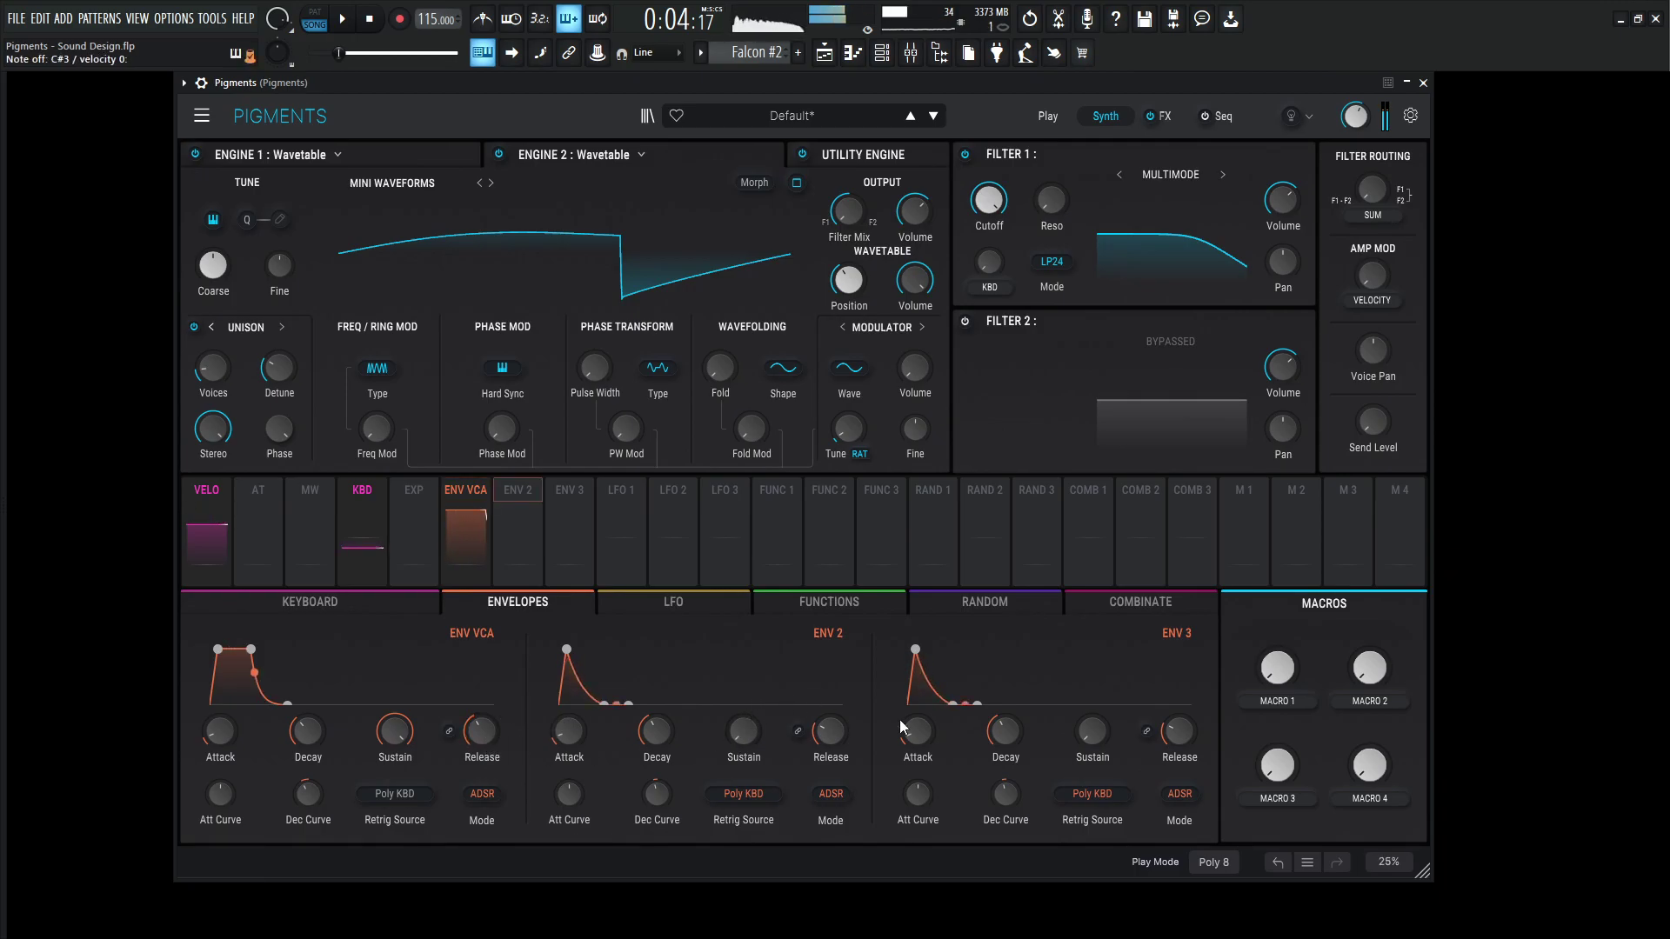
left_click(1215, 864)
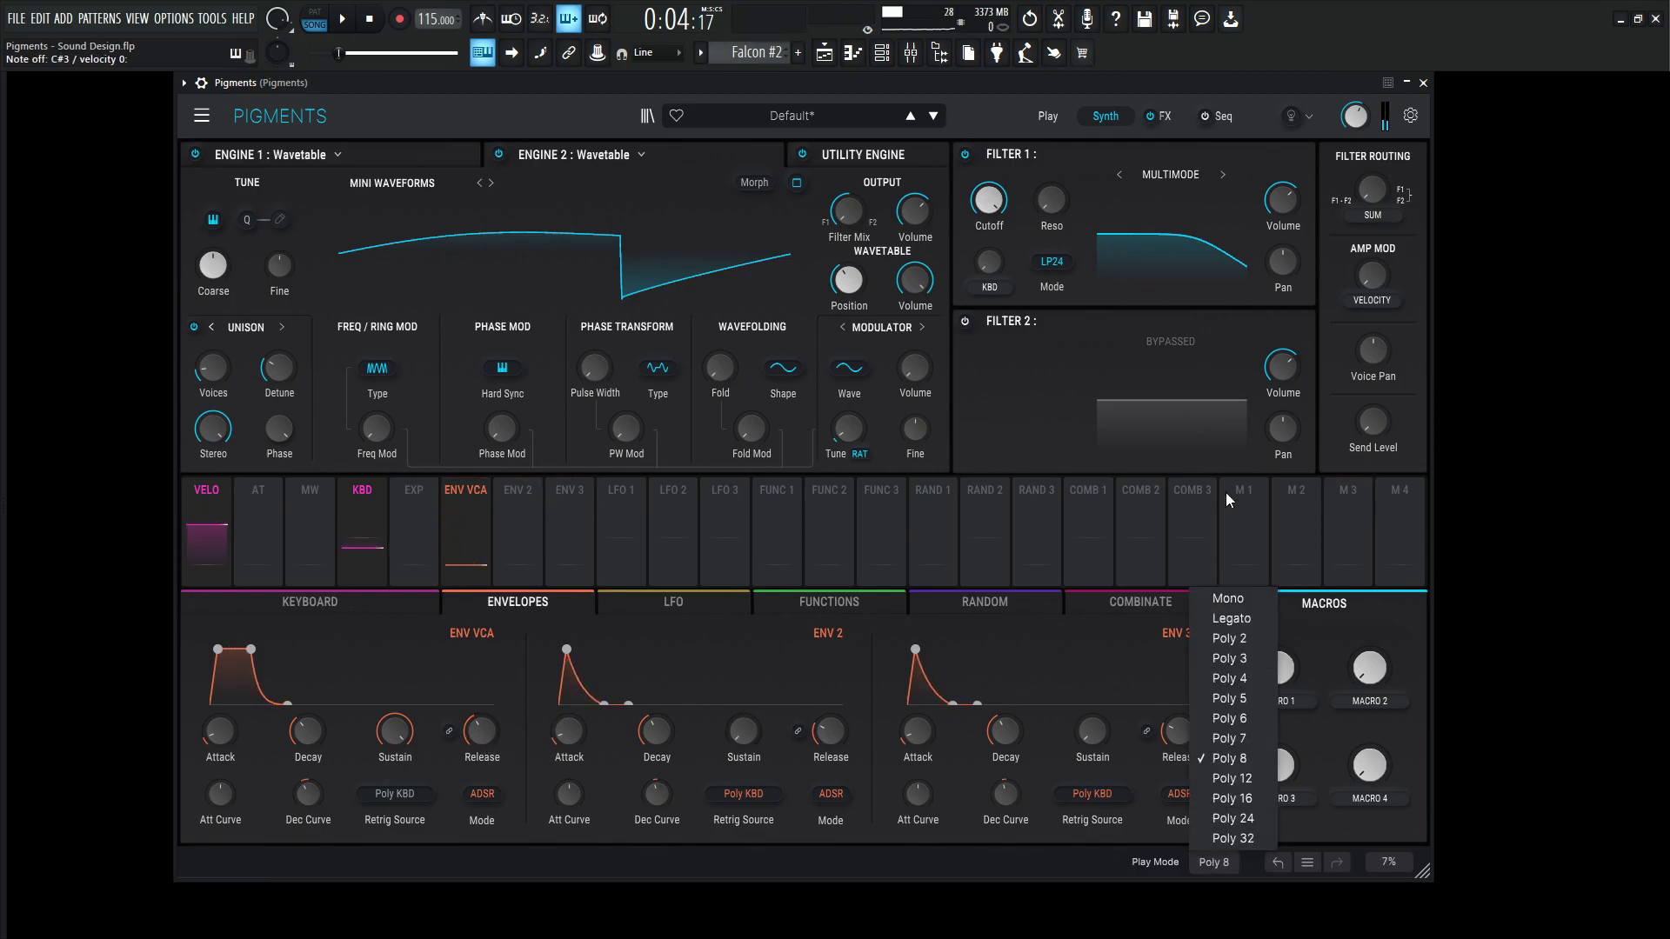
left_click(1249, 619)
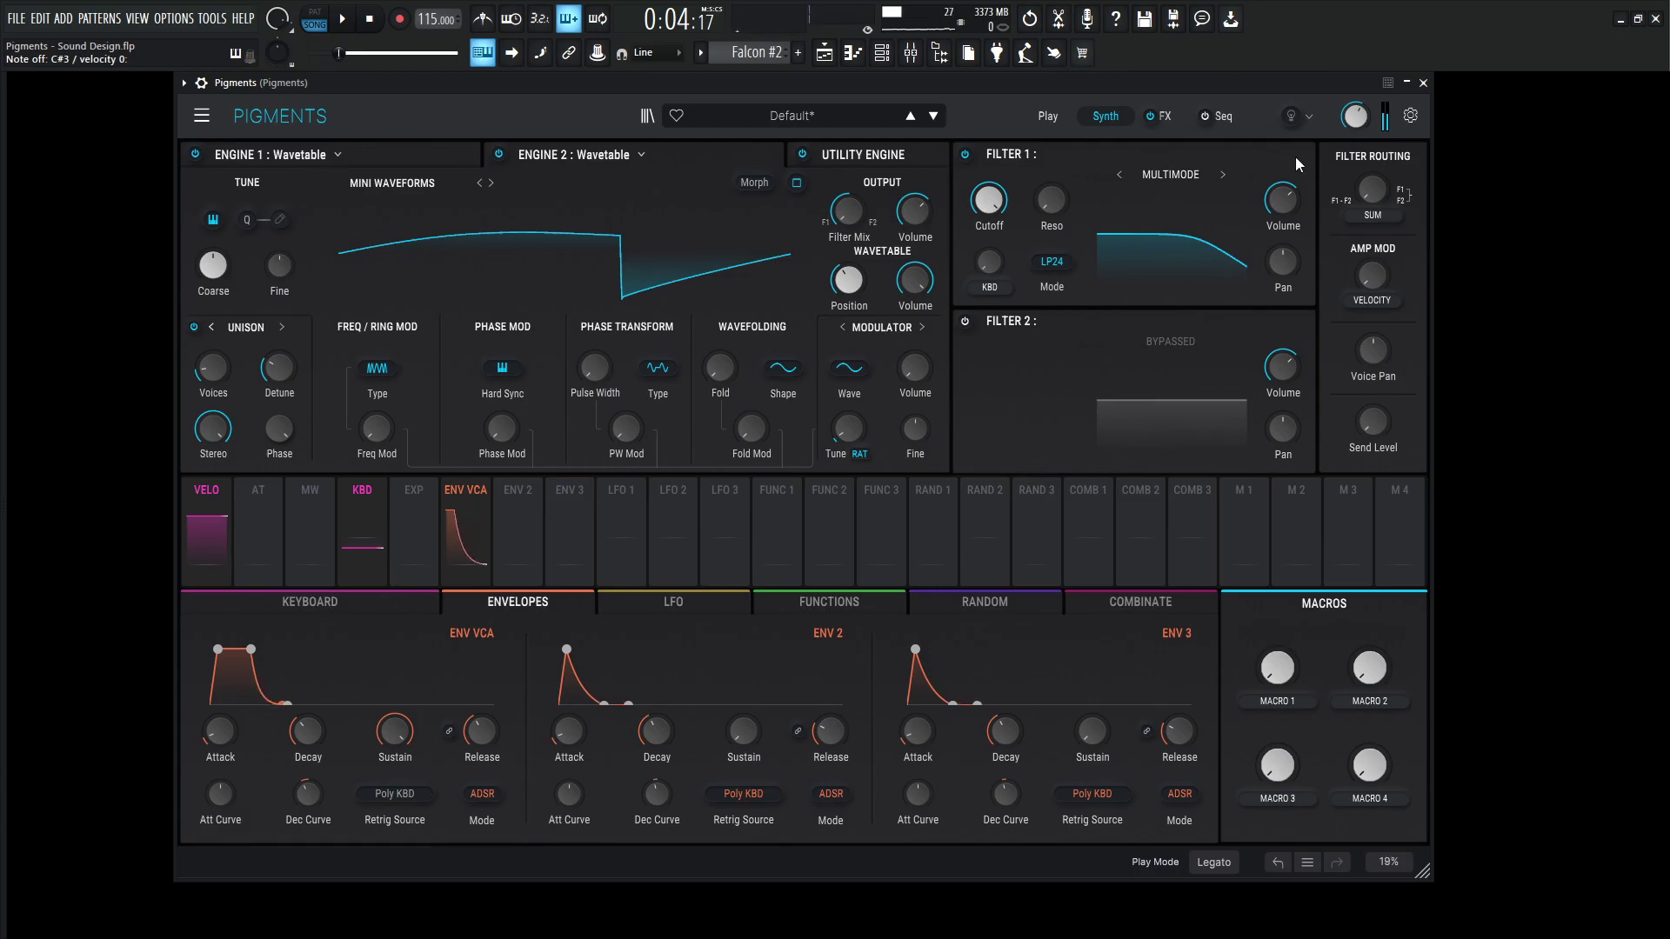
Change Filter 1 to the Mini type, modulate its cutoff with Envelope 2 and lower the base cutoff to about 50 Hz
left_click(1171, 175)
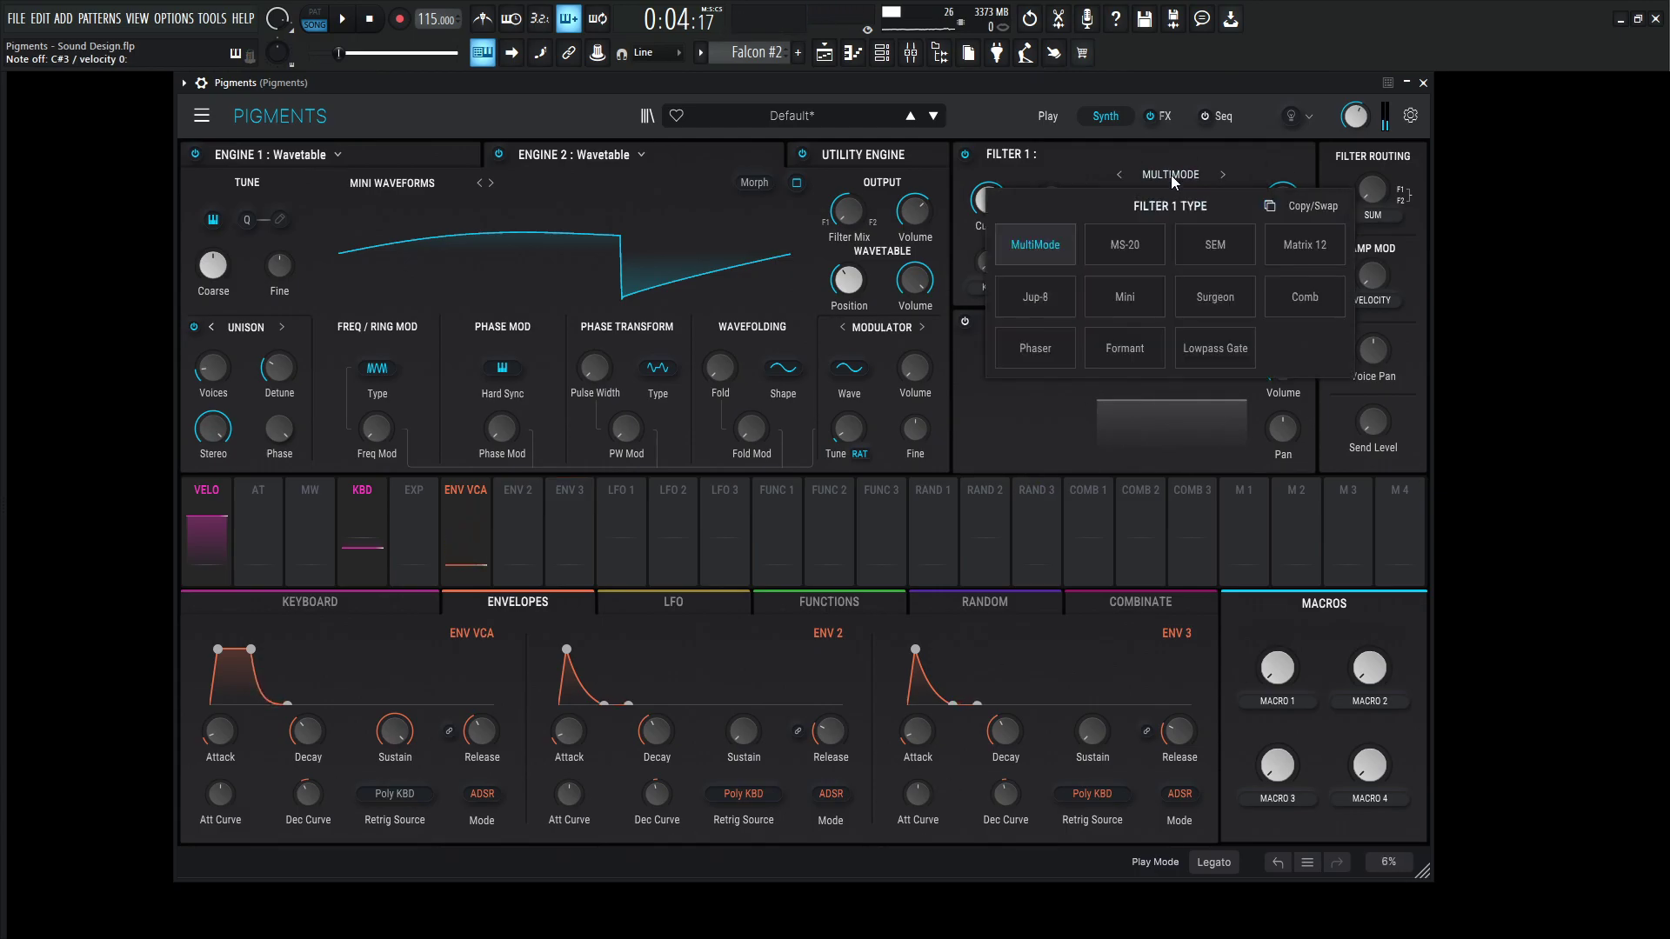
left_click(1151, 296)
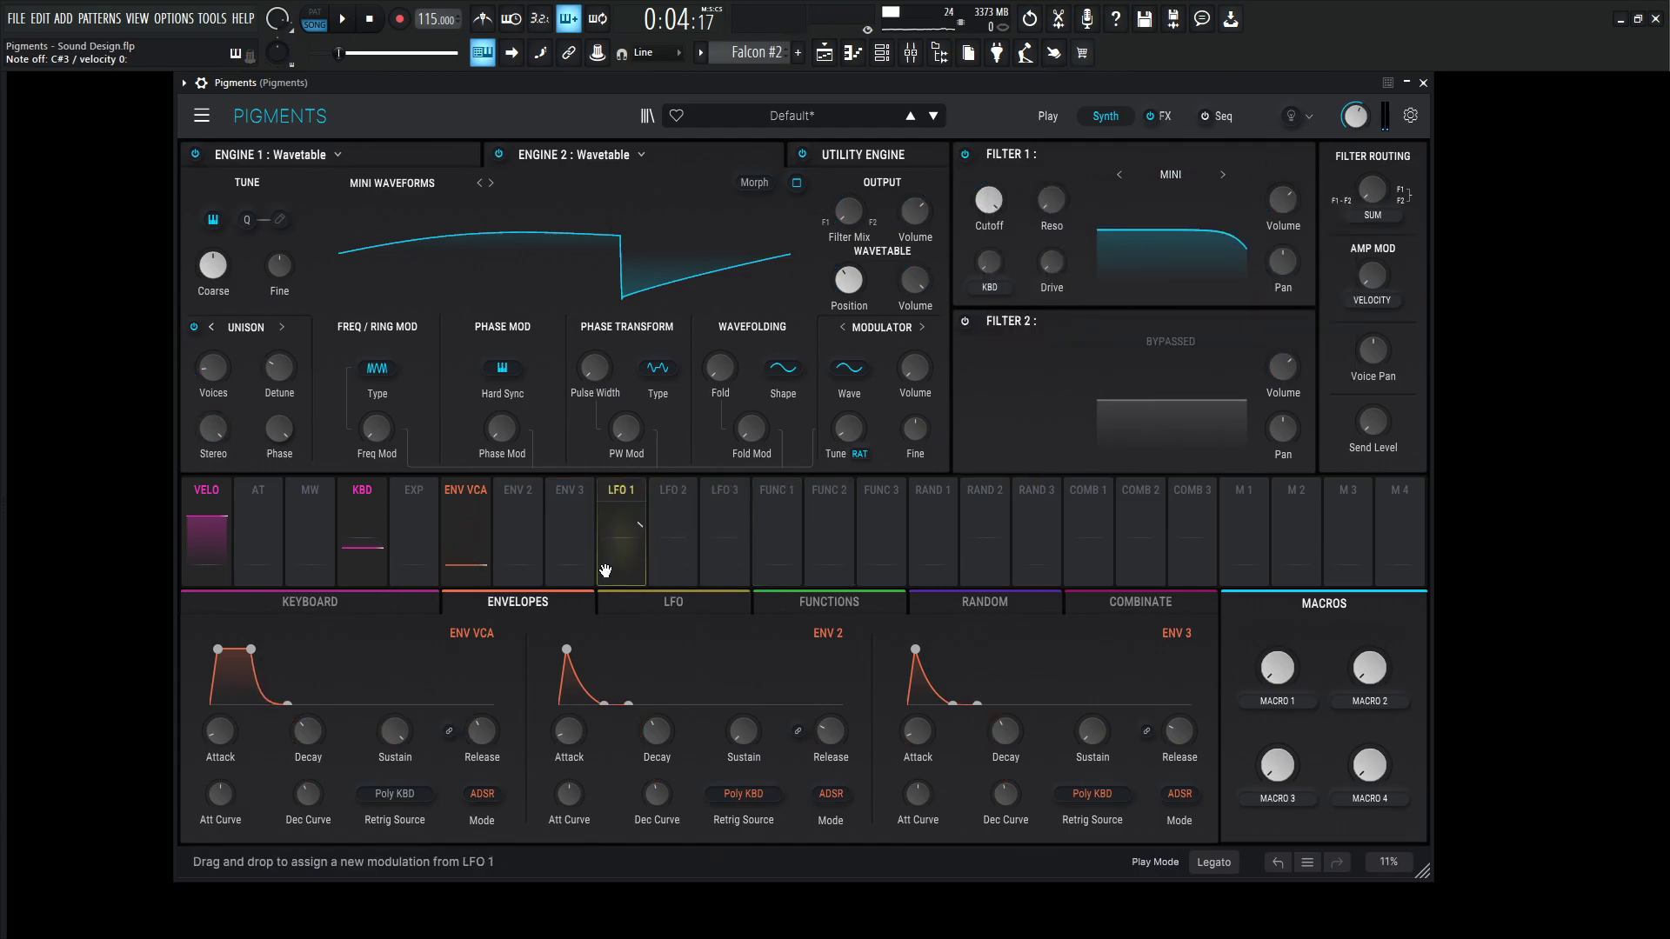
left_click_drag(526, 565, 989, 297)
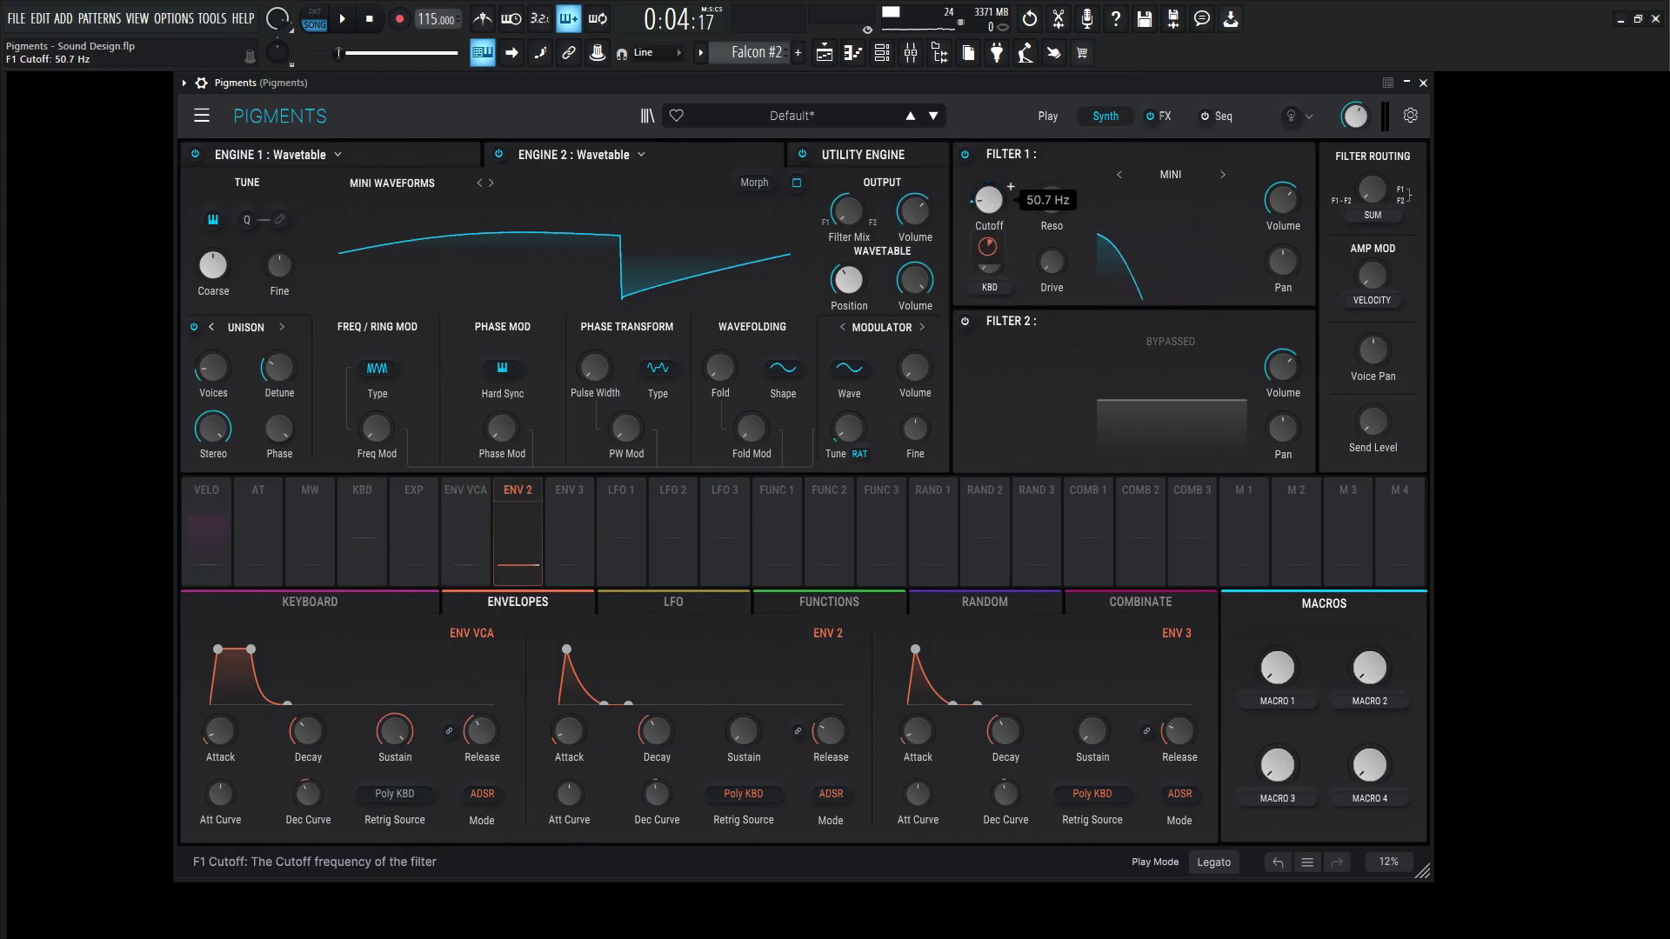
Assign Macro 1 to Filter 1's cutoff and rename the macro "cutoff"
left_click_drag(1242, 535, 989, 207)
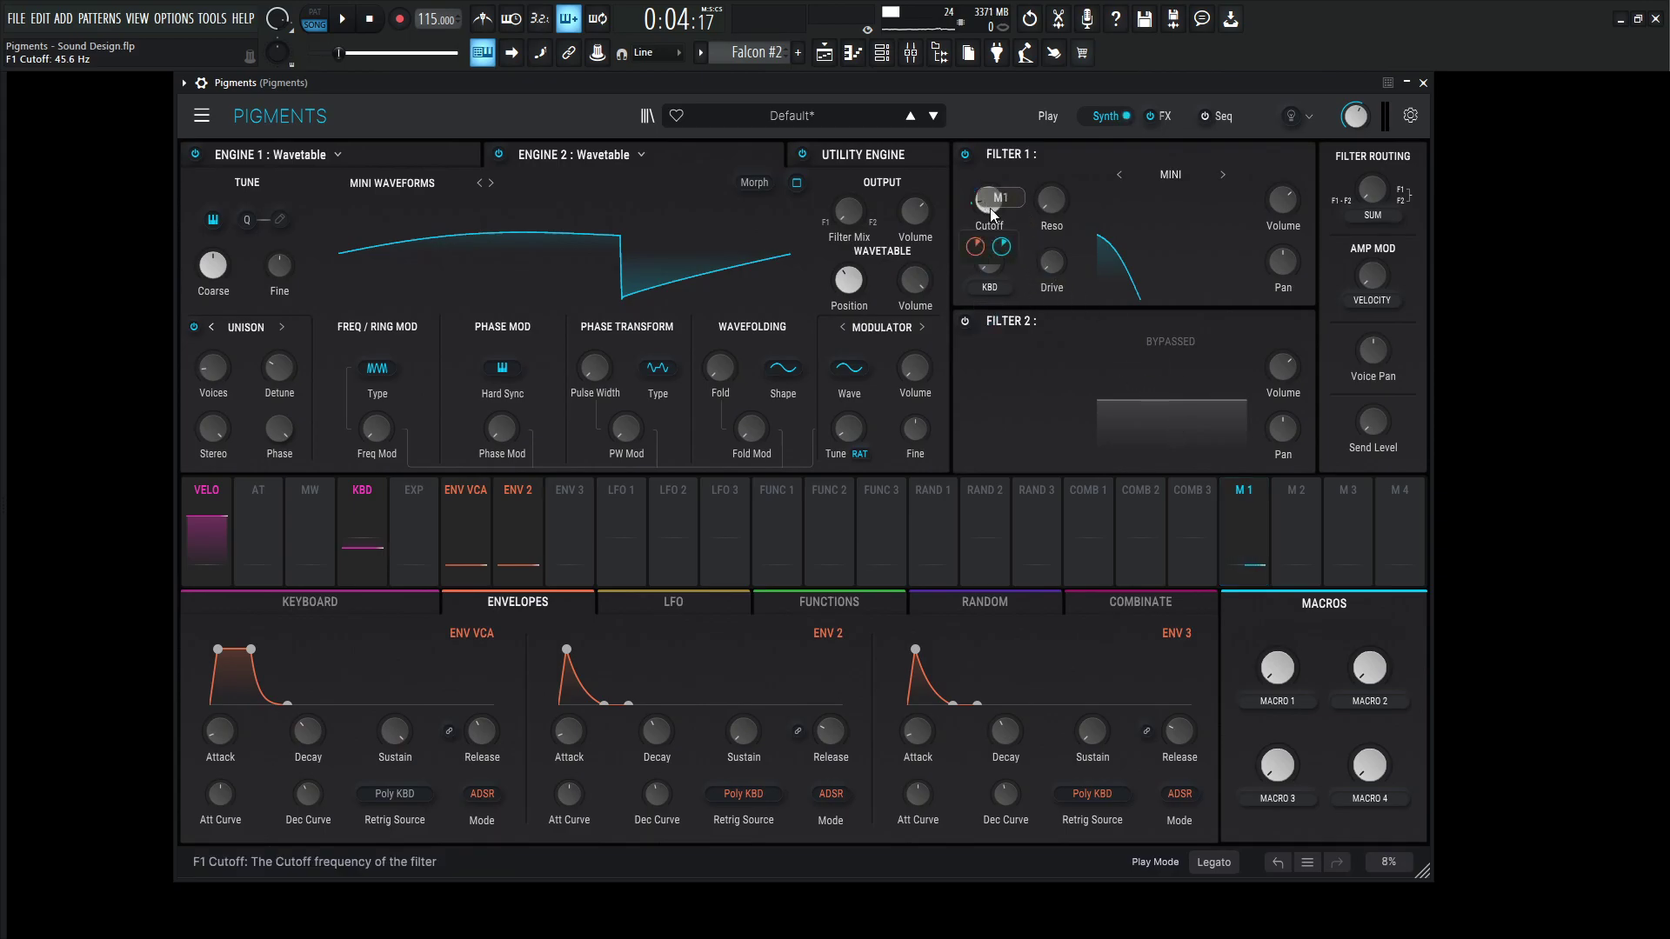
double_click(1275, 701)
type("cutoff")
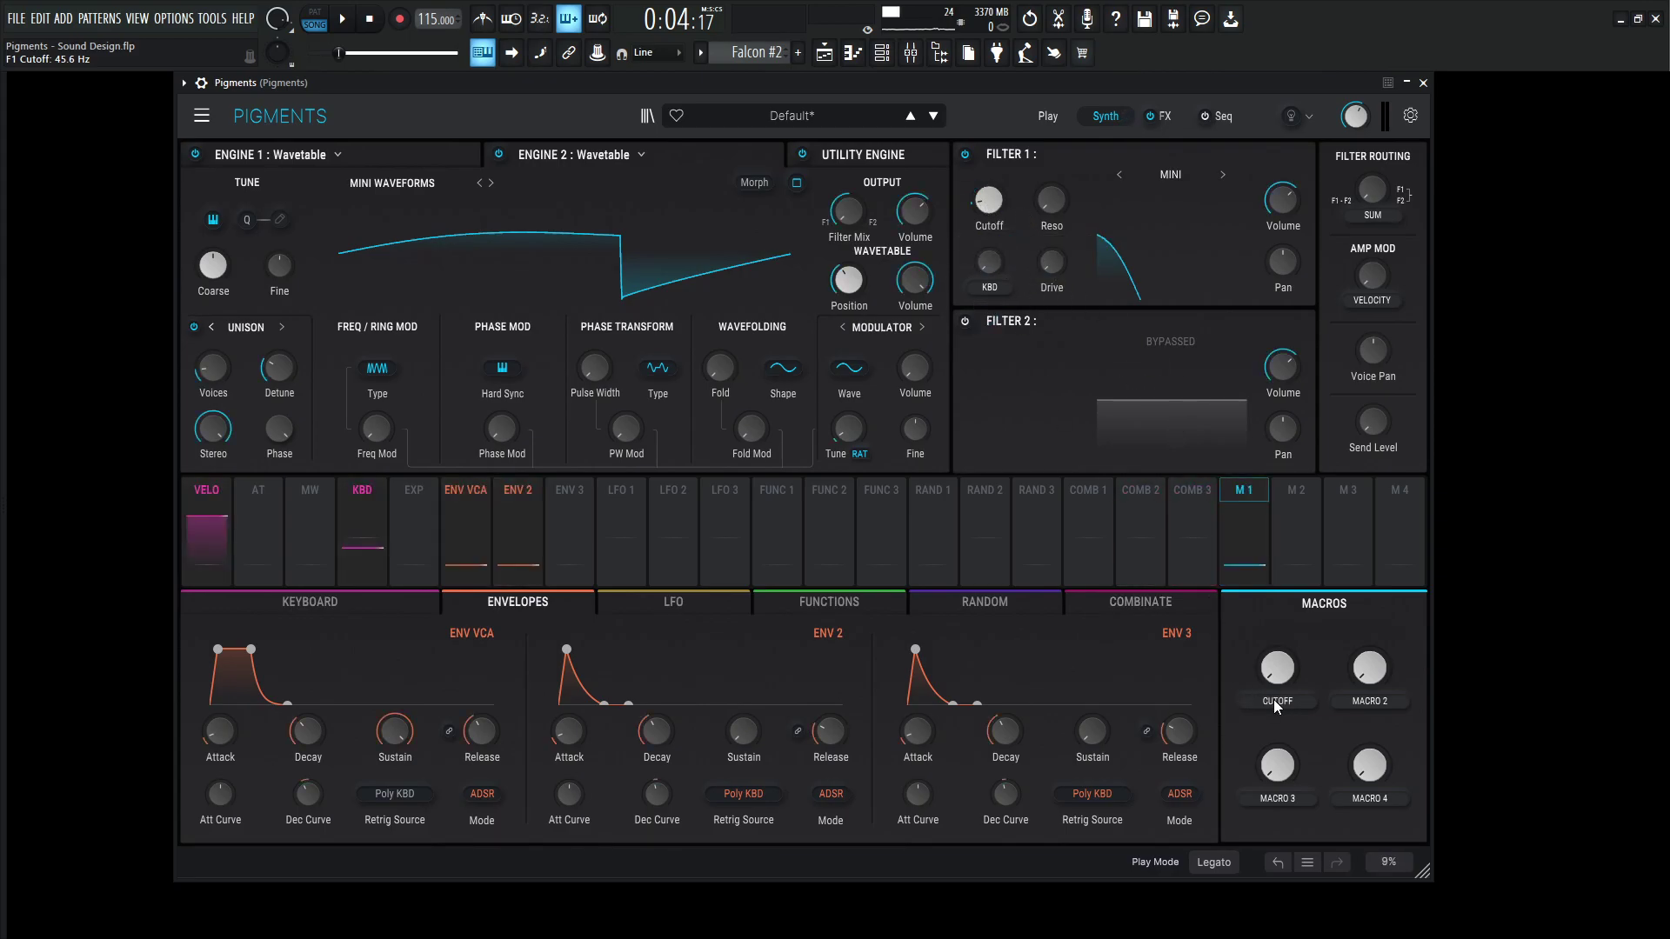
key("Return")
Raise the Cutoff macro to about 0.78 and Envelope 2's sustain to roughly half
left_click_drag(1268, 671, 1268, 577)
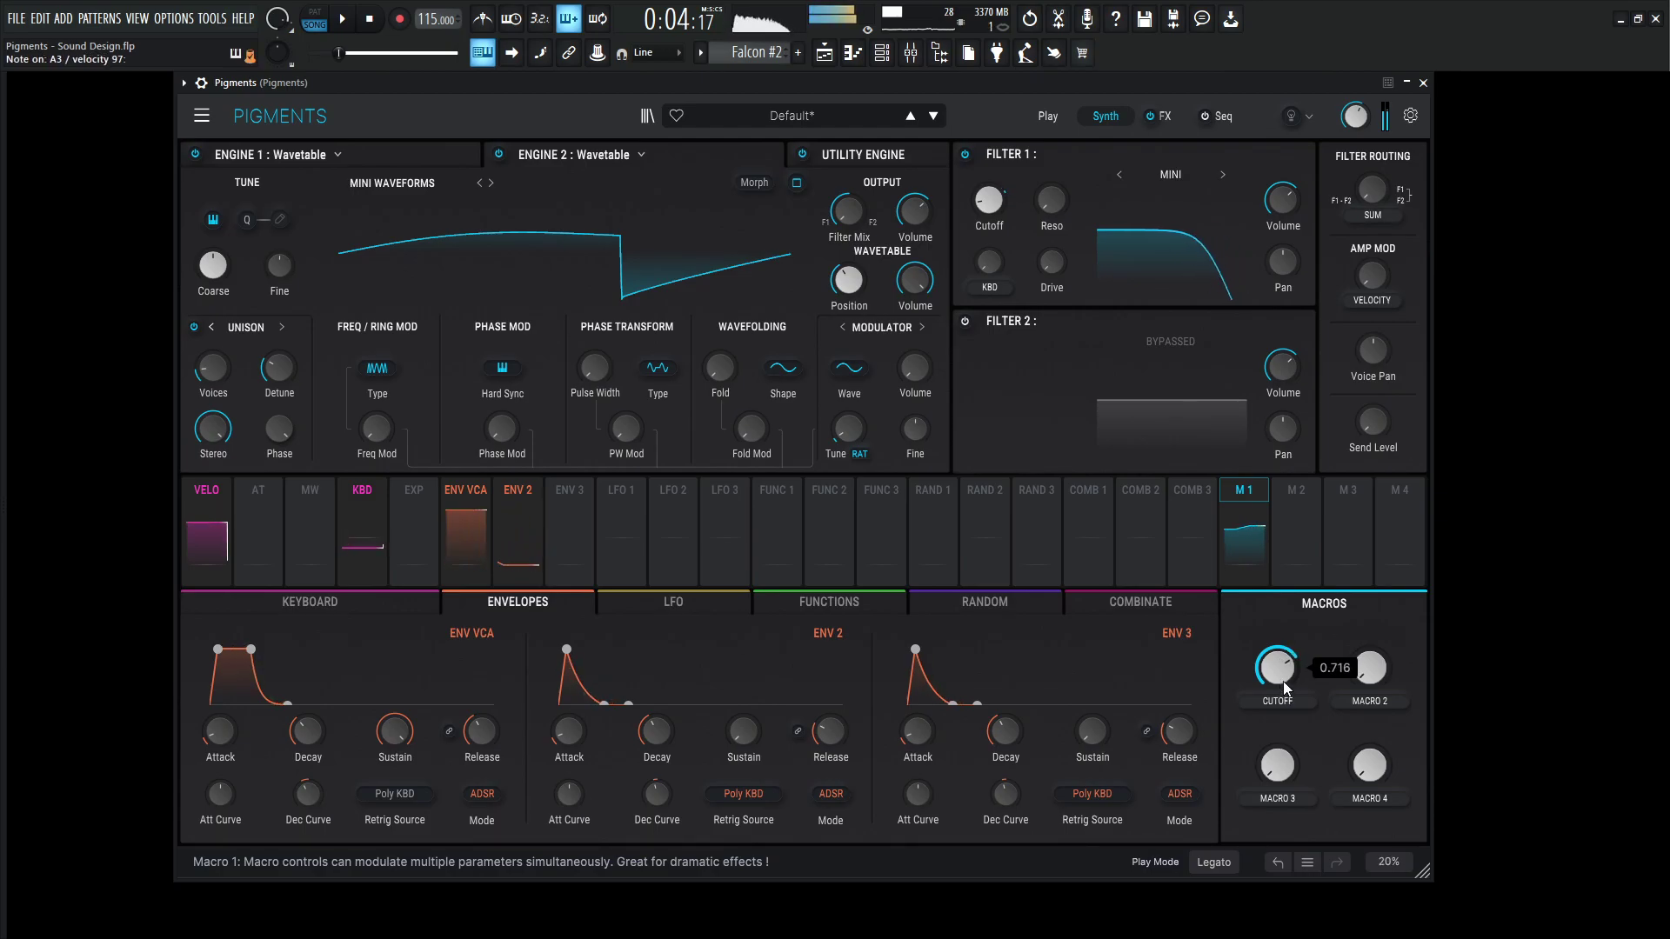
left_click_drag(1284, 687, 1271, 674)
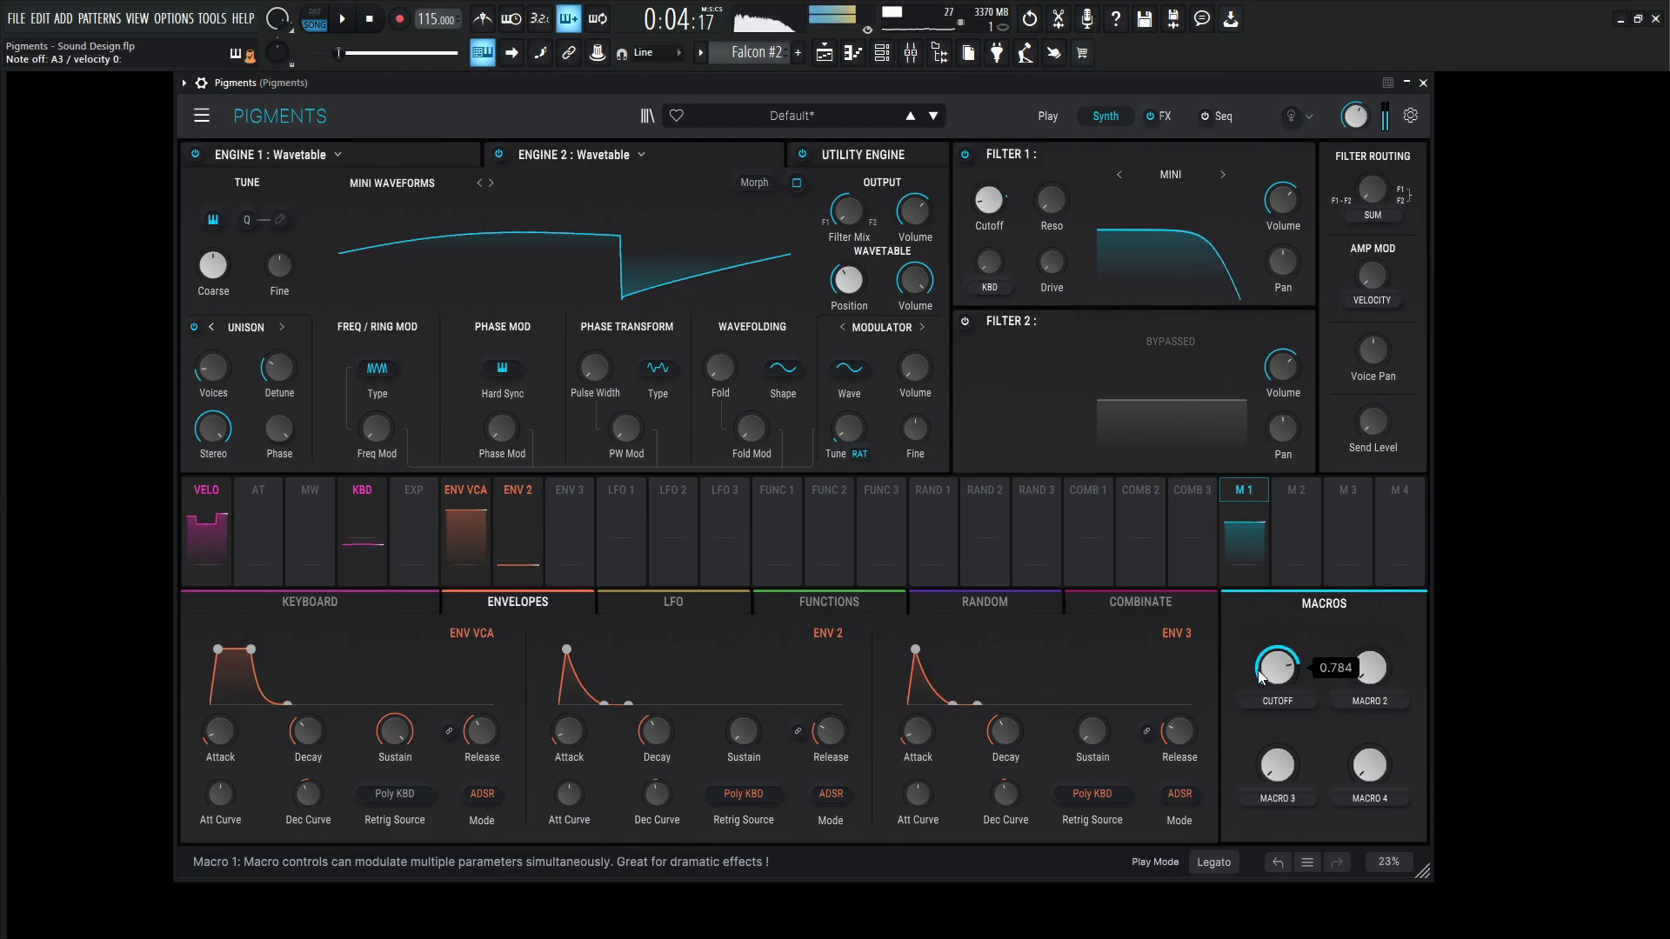
left_click_drag(753, 740, 753, 718)
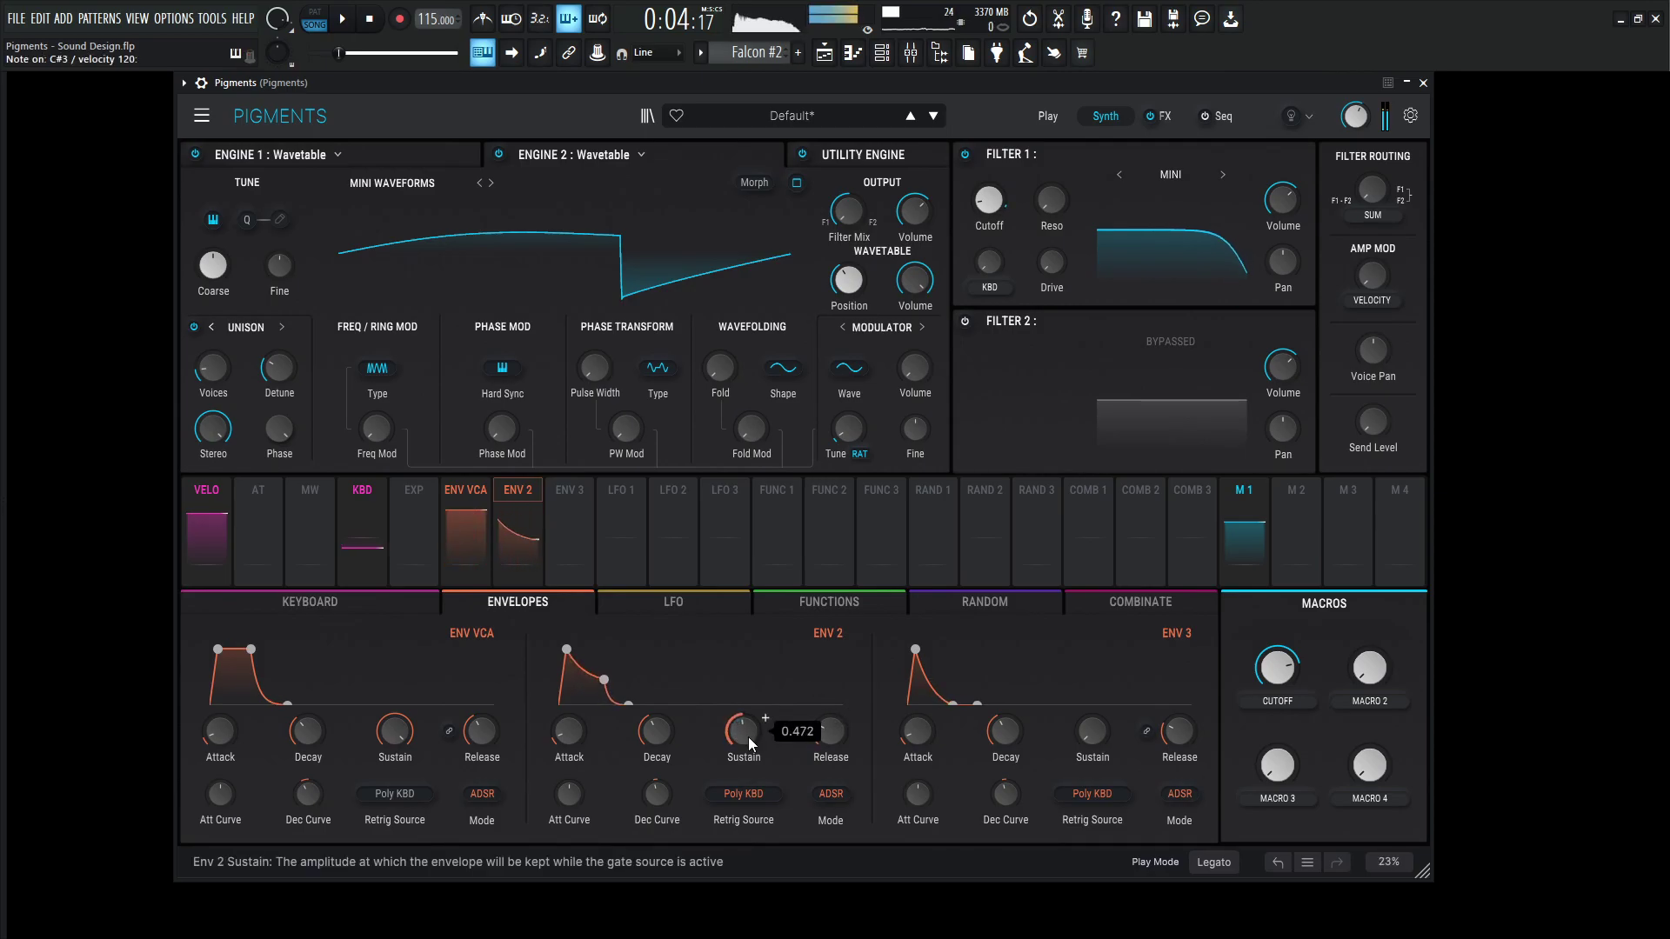
left_click_drag(748, 738, 748, 730)
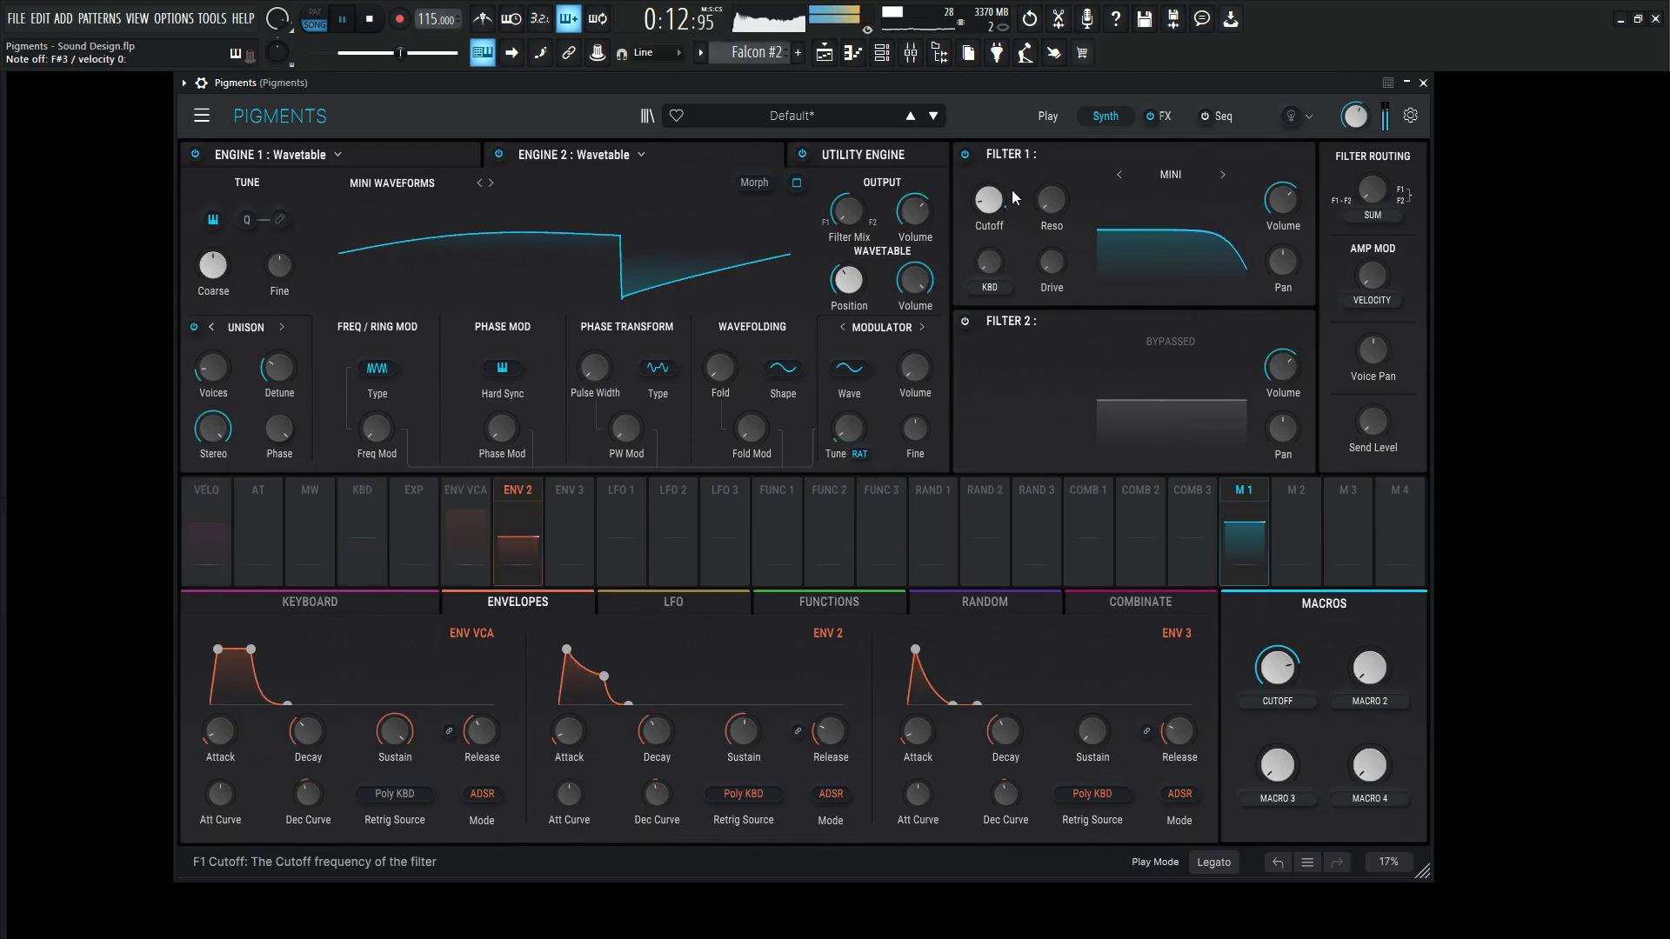
Adjust Macro 1's modulation amount on Filter 1's cutoff, raise the Cutoff macro to about 0.85 and stop playback
mouse_move(980, 197)
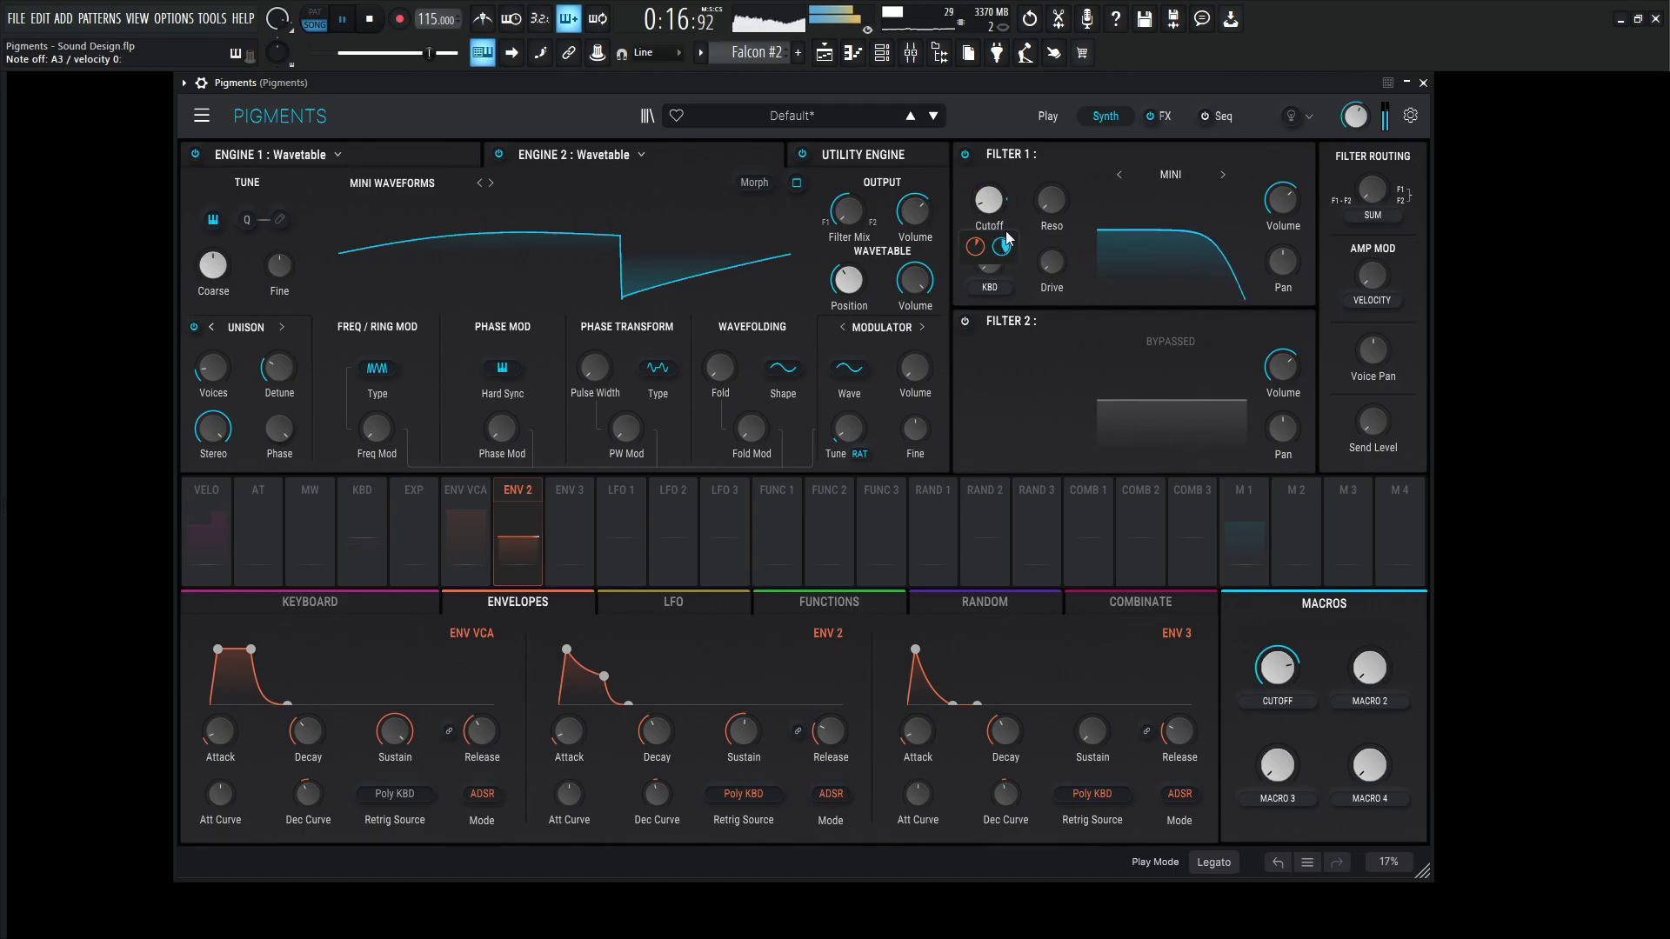
left_click_drag(1002, 246, 1002, 252)
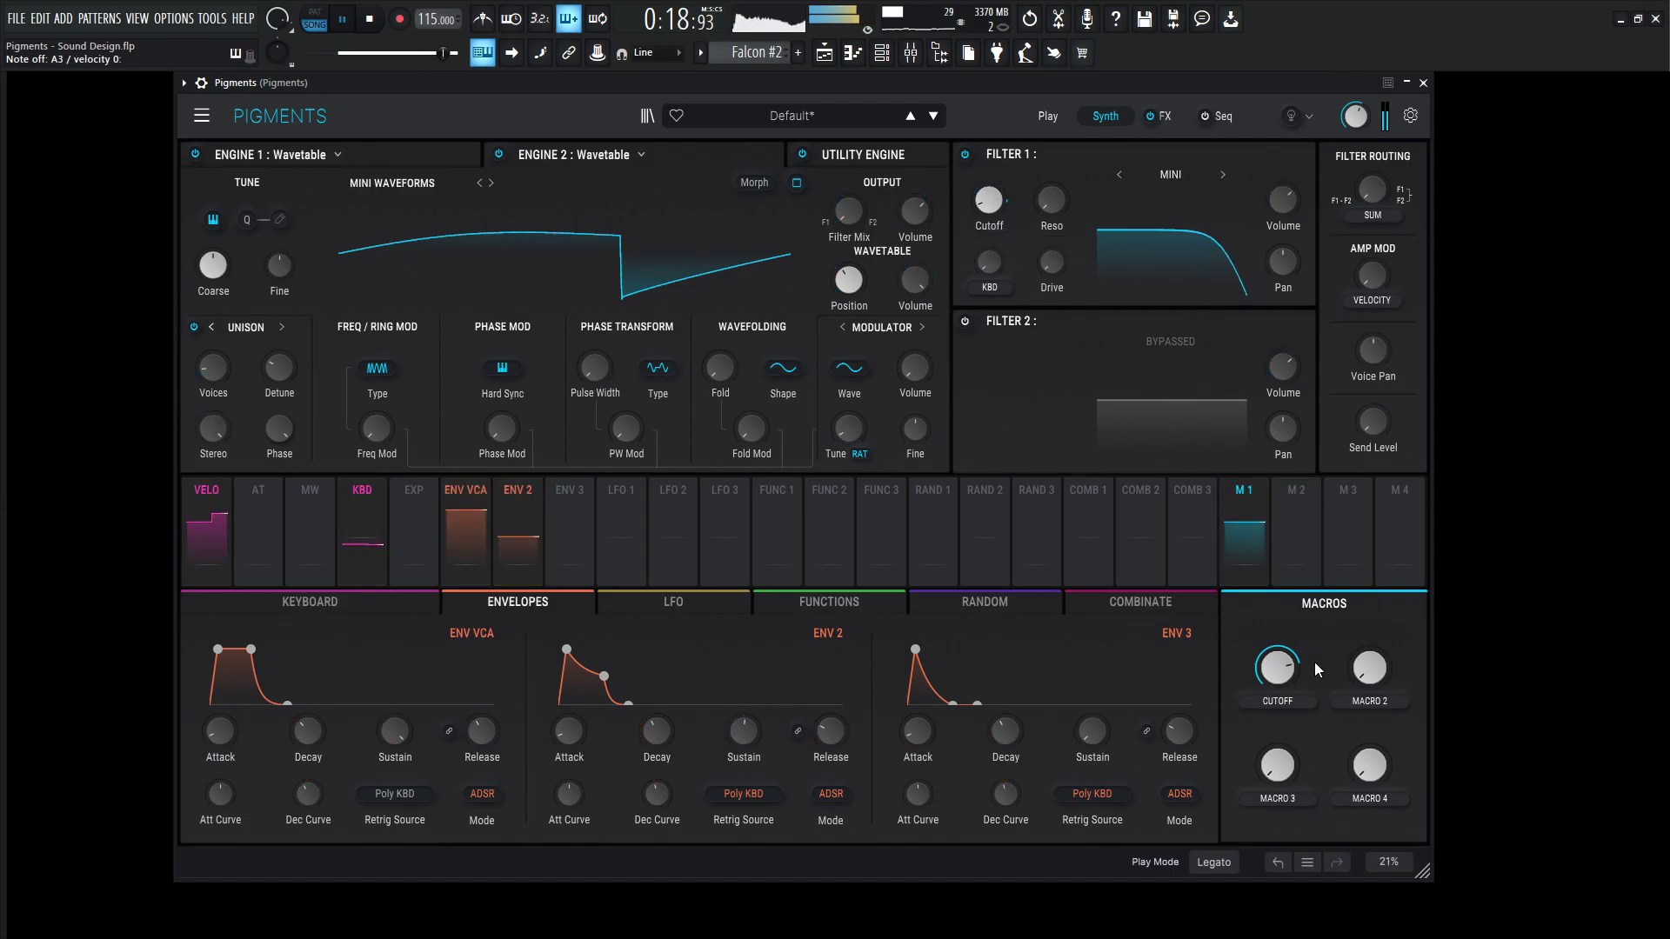
mouse_move(1275, 675)
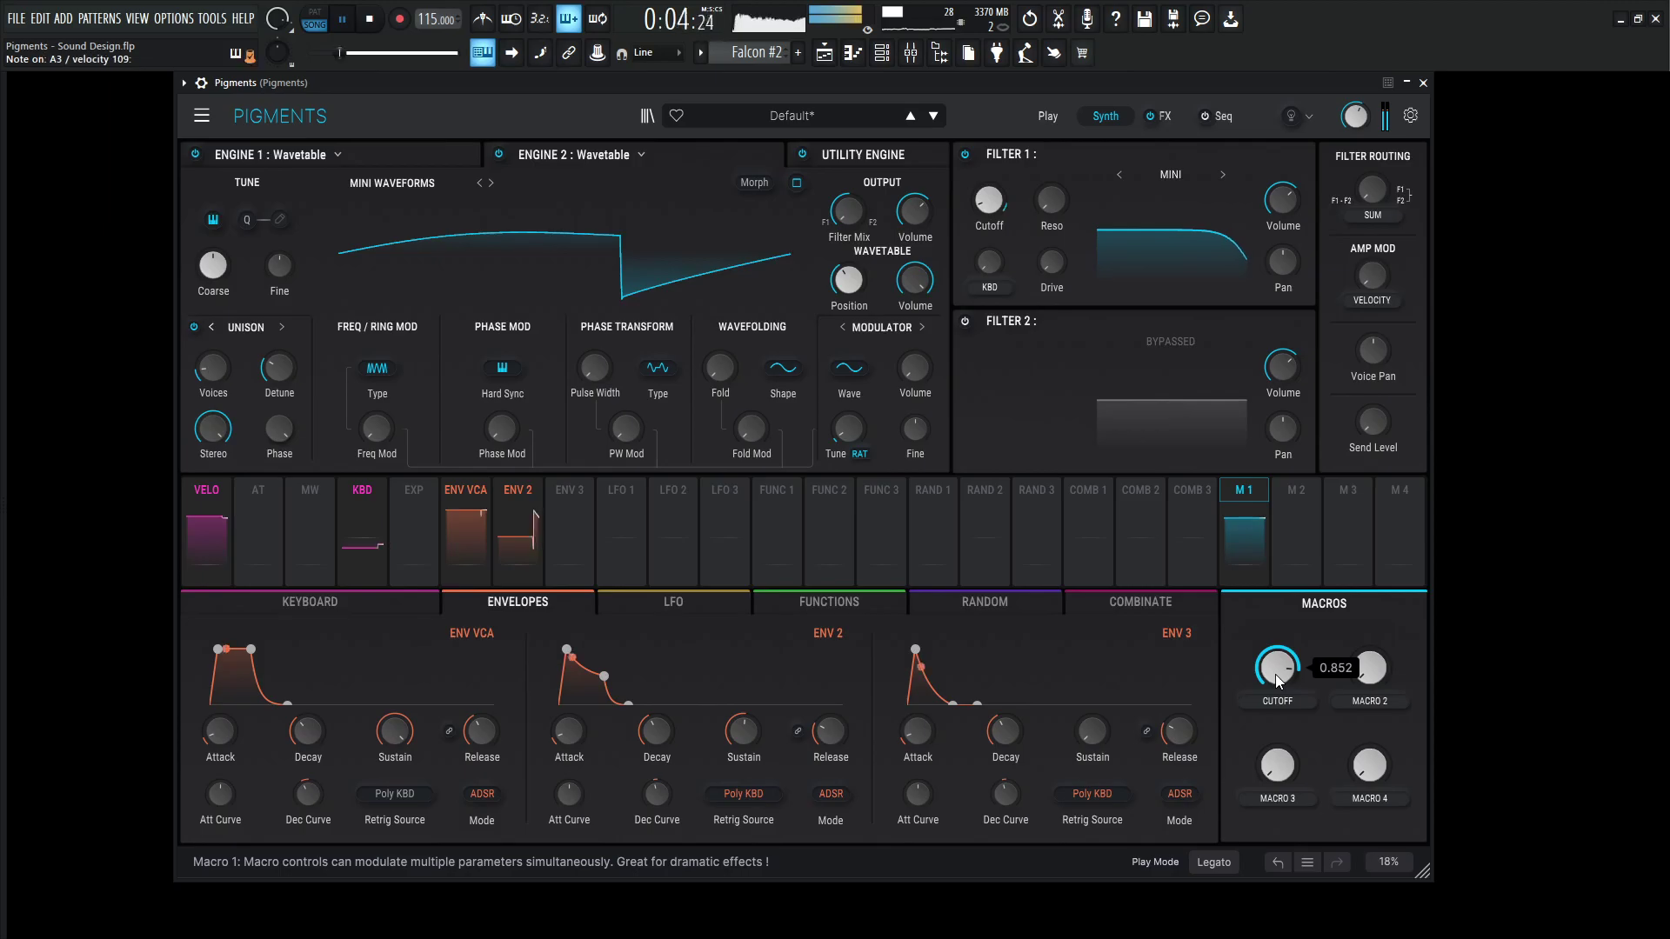
key("space")
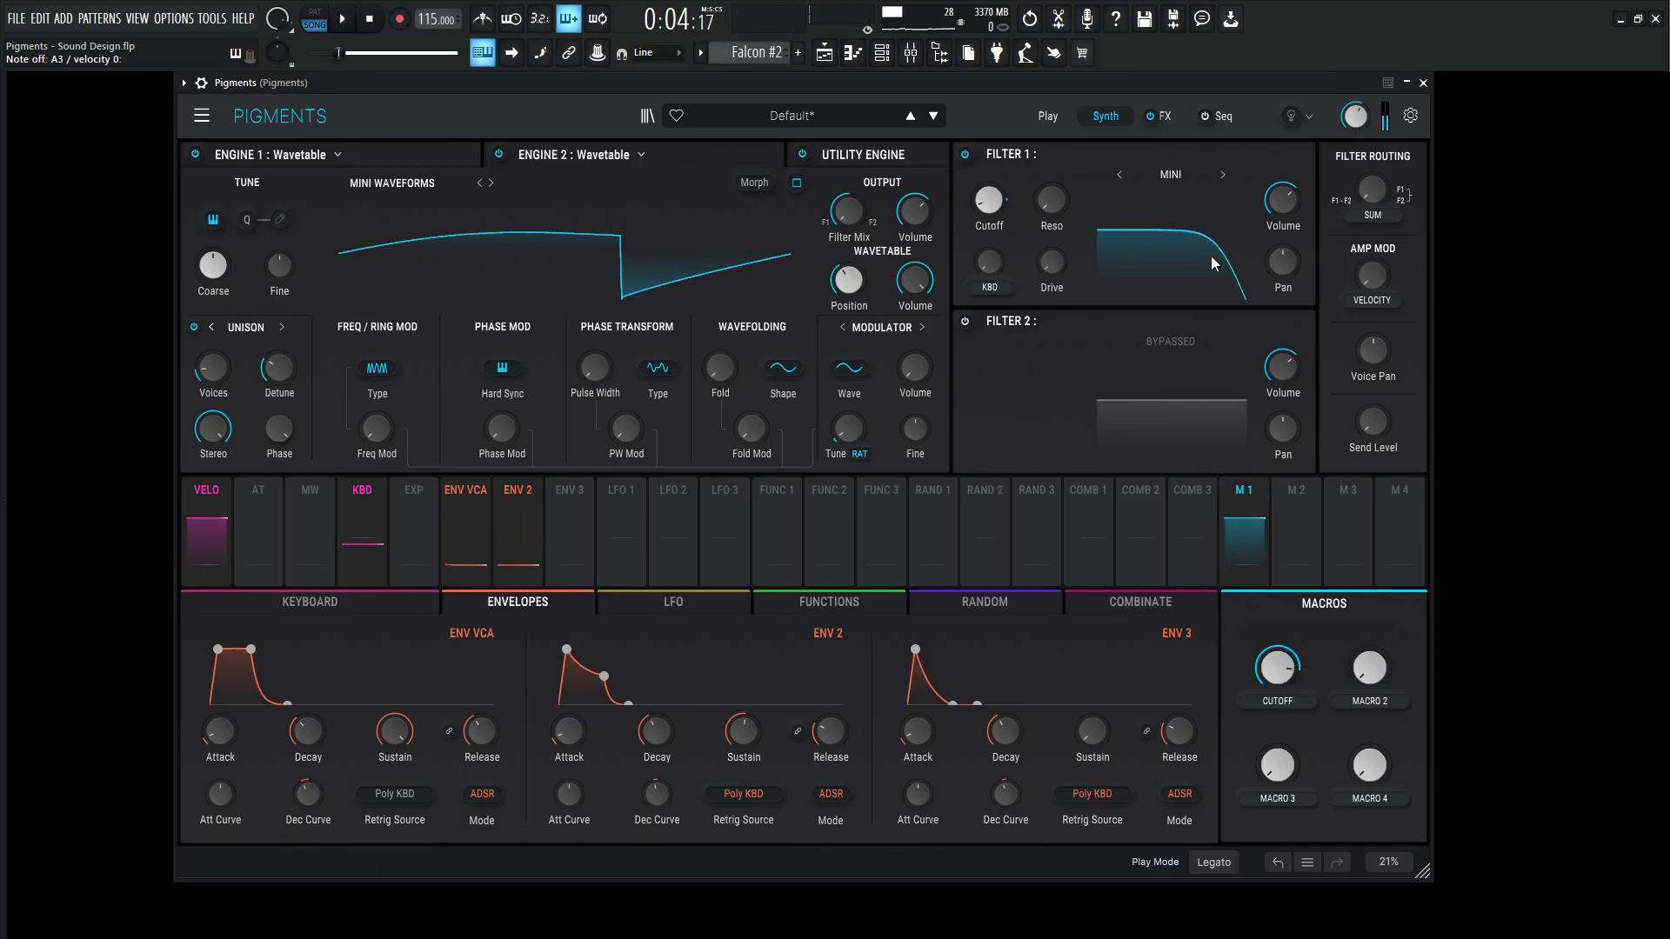
Assign Macro 2 to Filter 1's resonance and rename the macro "res"
left_click_drag(1099, 233, 1064, 201)
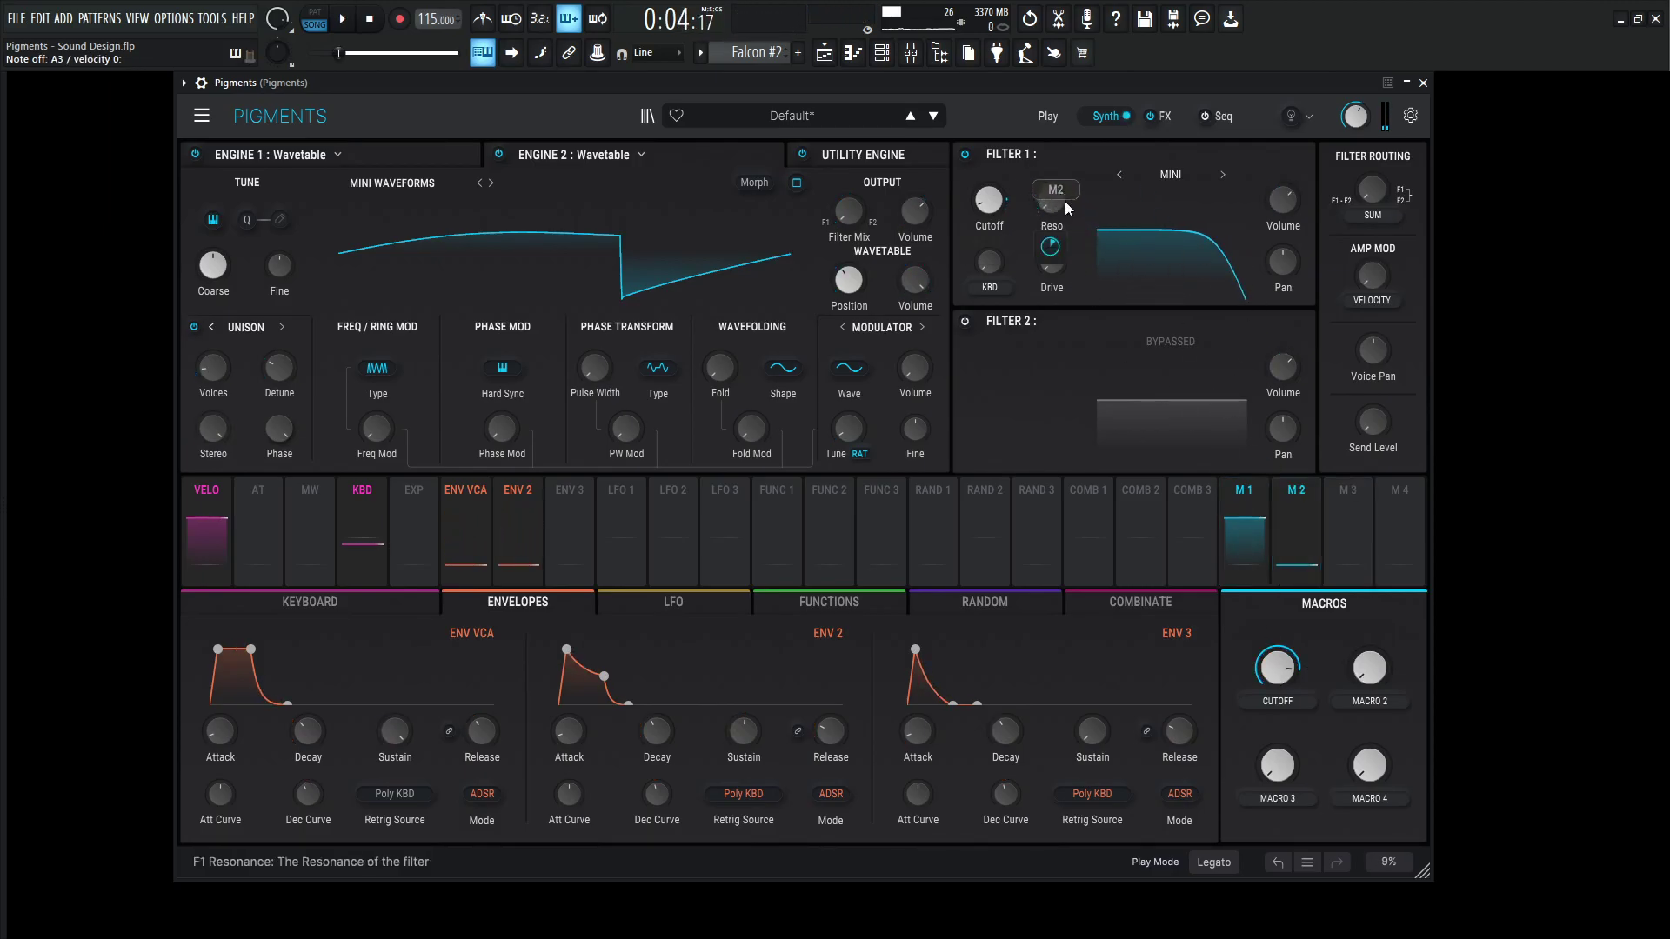
mouse_move(989, 205)
mouse_move(981, 240)
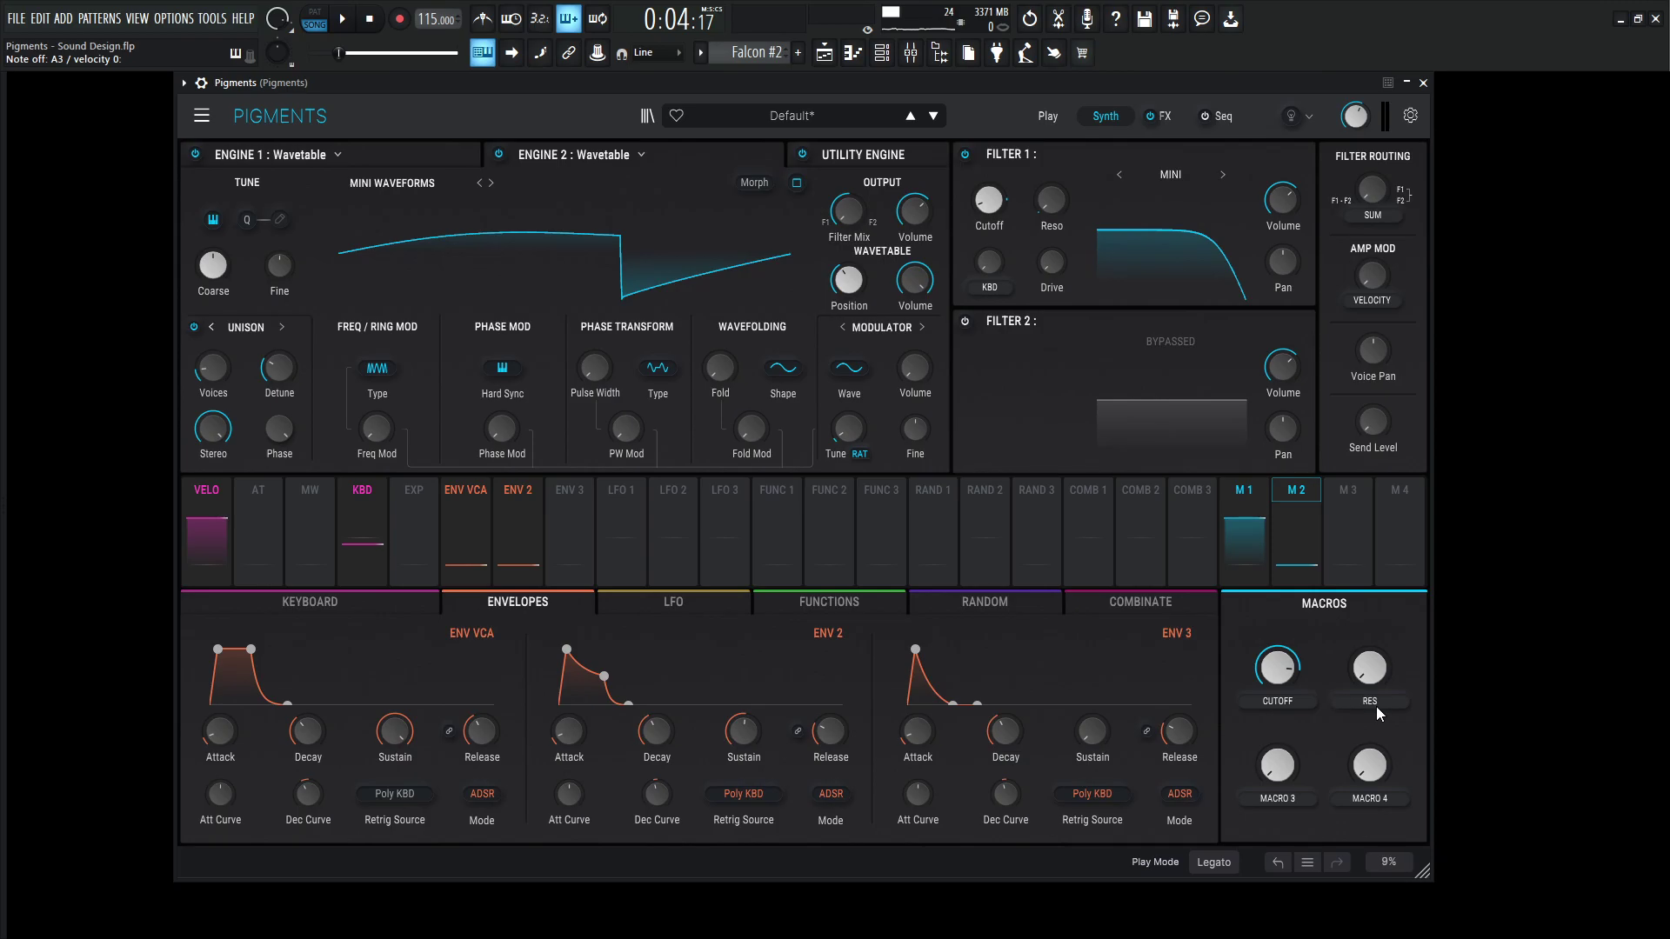
key("Return")
Adjust Macro 2's modulation amount on Filter 1's resonance and raise the Res macro slightly while auditioning the sound
left_click_drag(1051, 246, 1050, 217)
key("space")
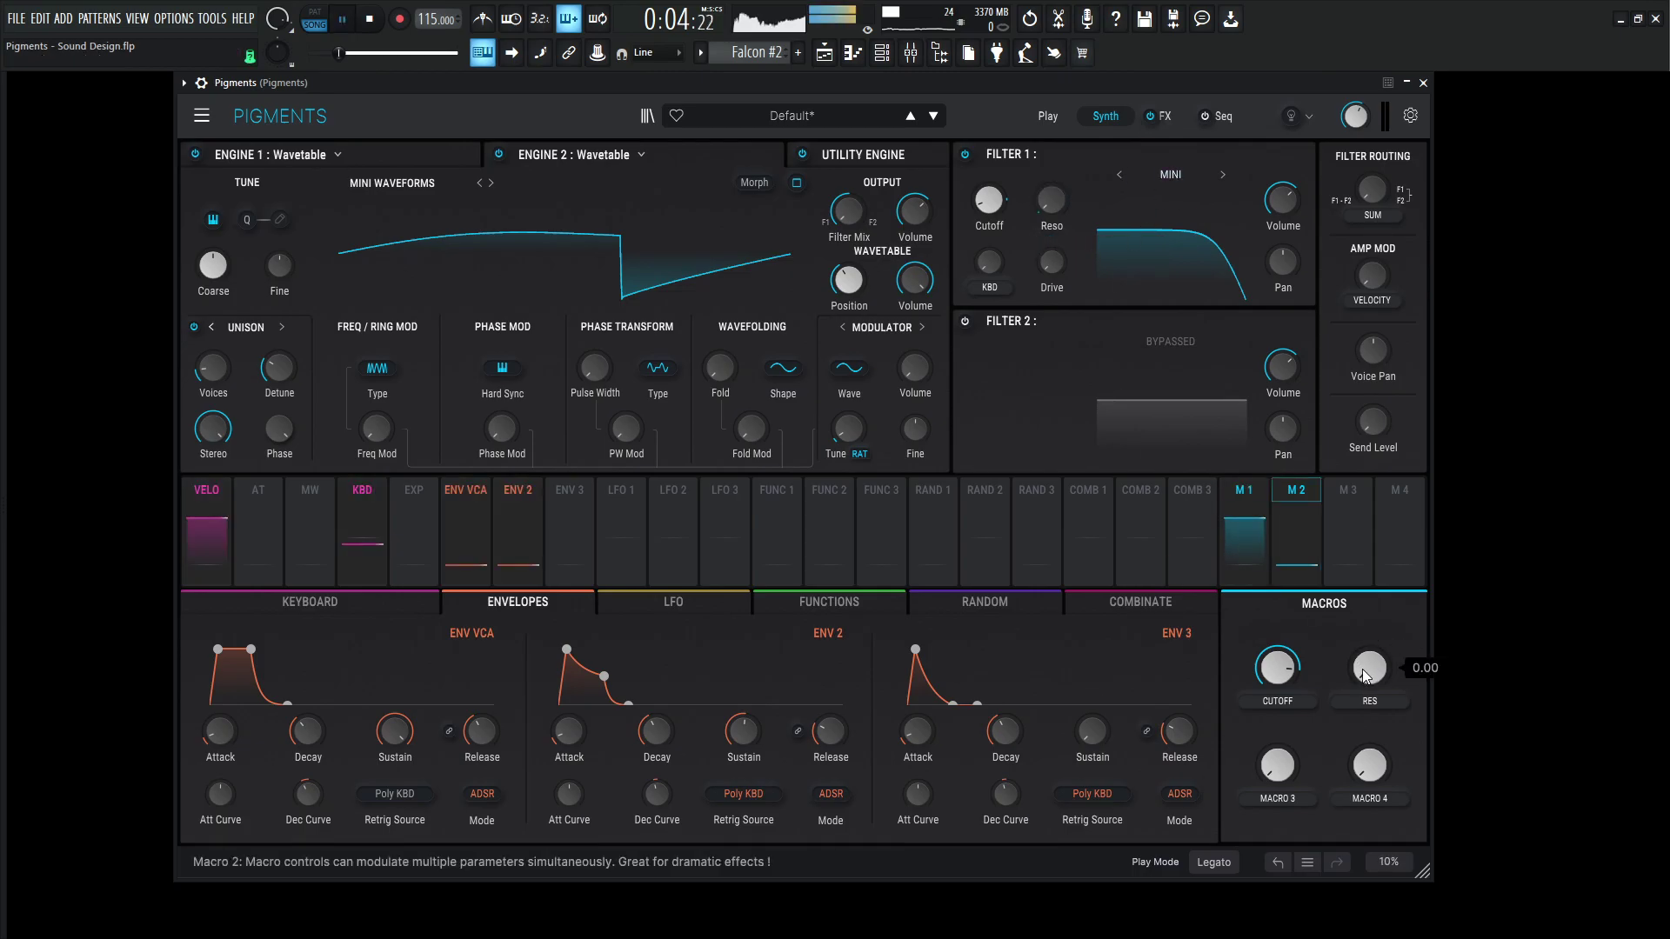
mouse_move(1364, 669)
left_mouse_down()
mouse_move(1363, 649)
mouse_move(1365, 675)
left_mouse_up()
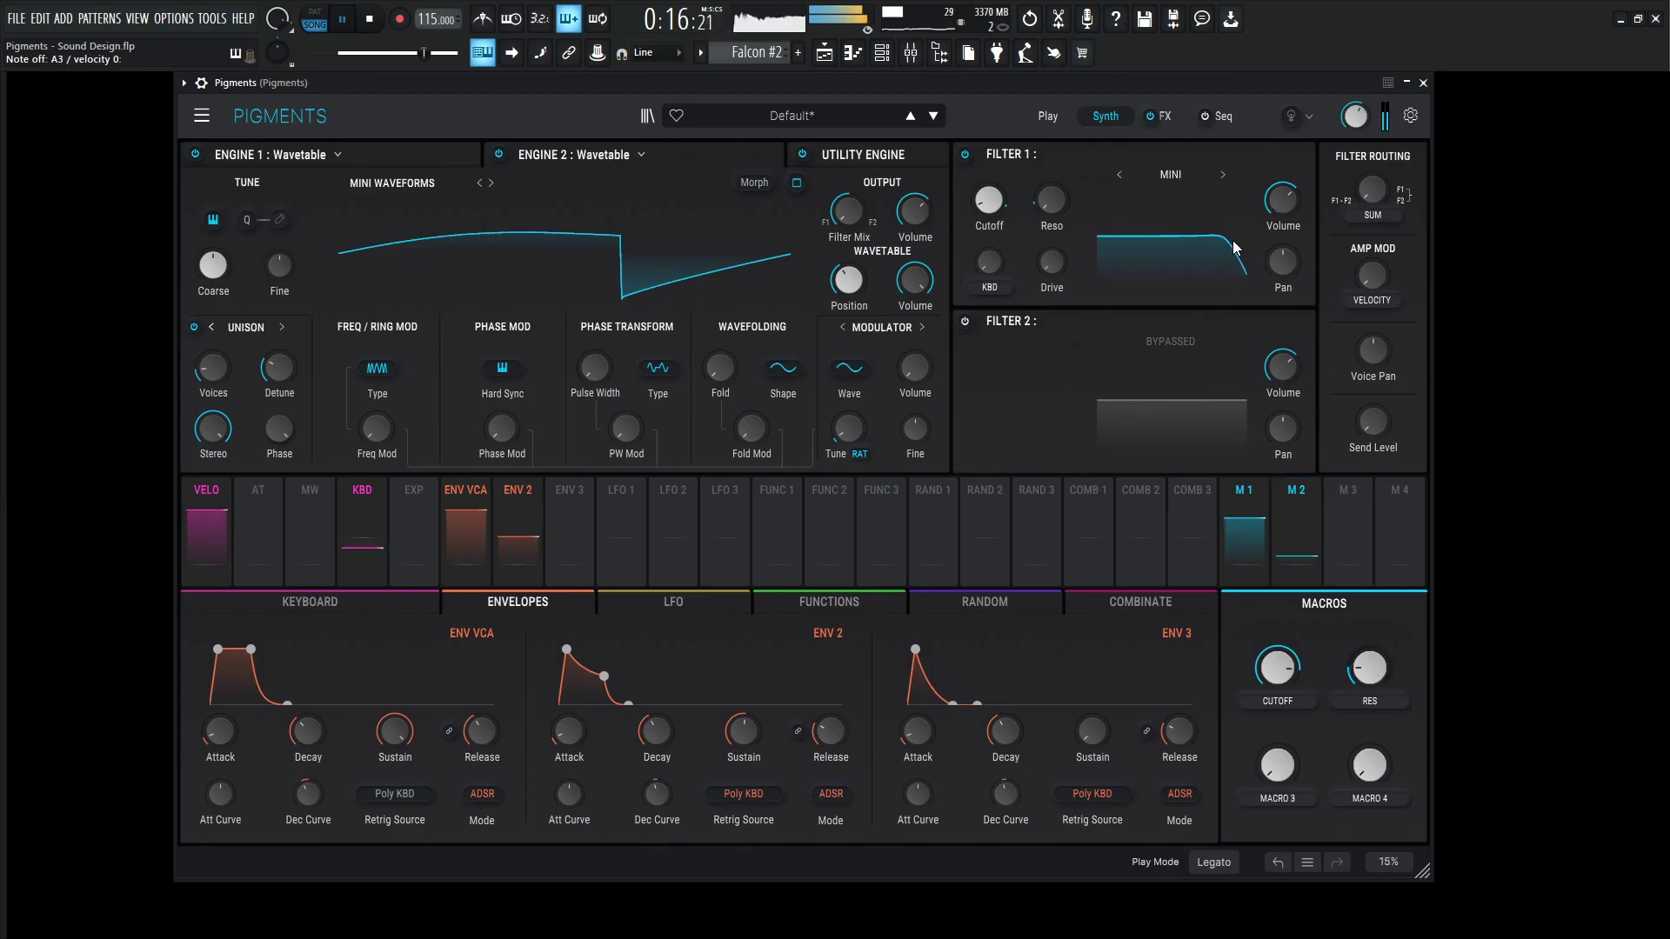
key("space")
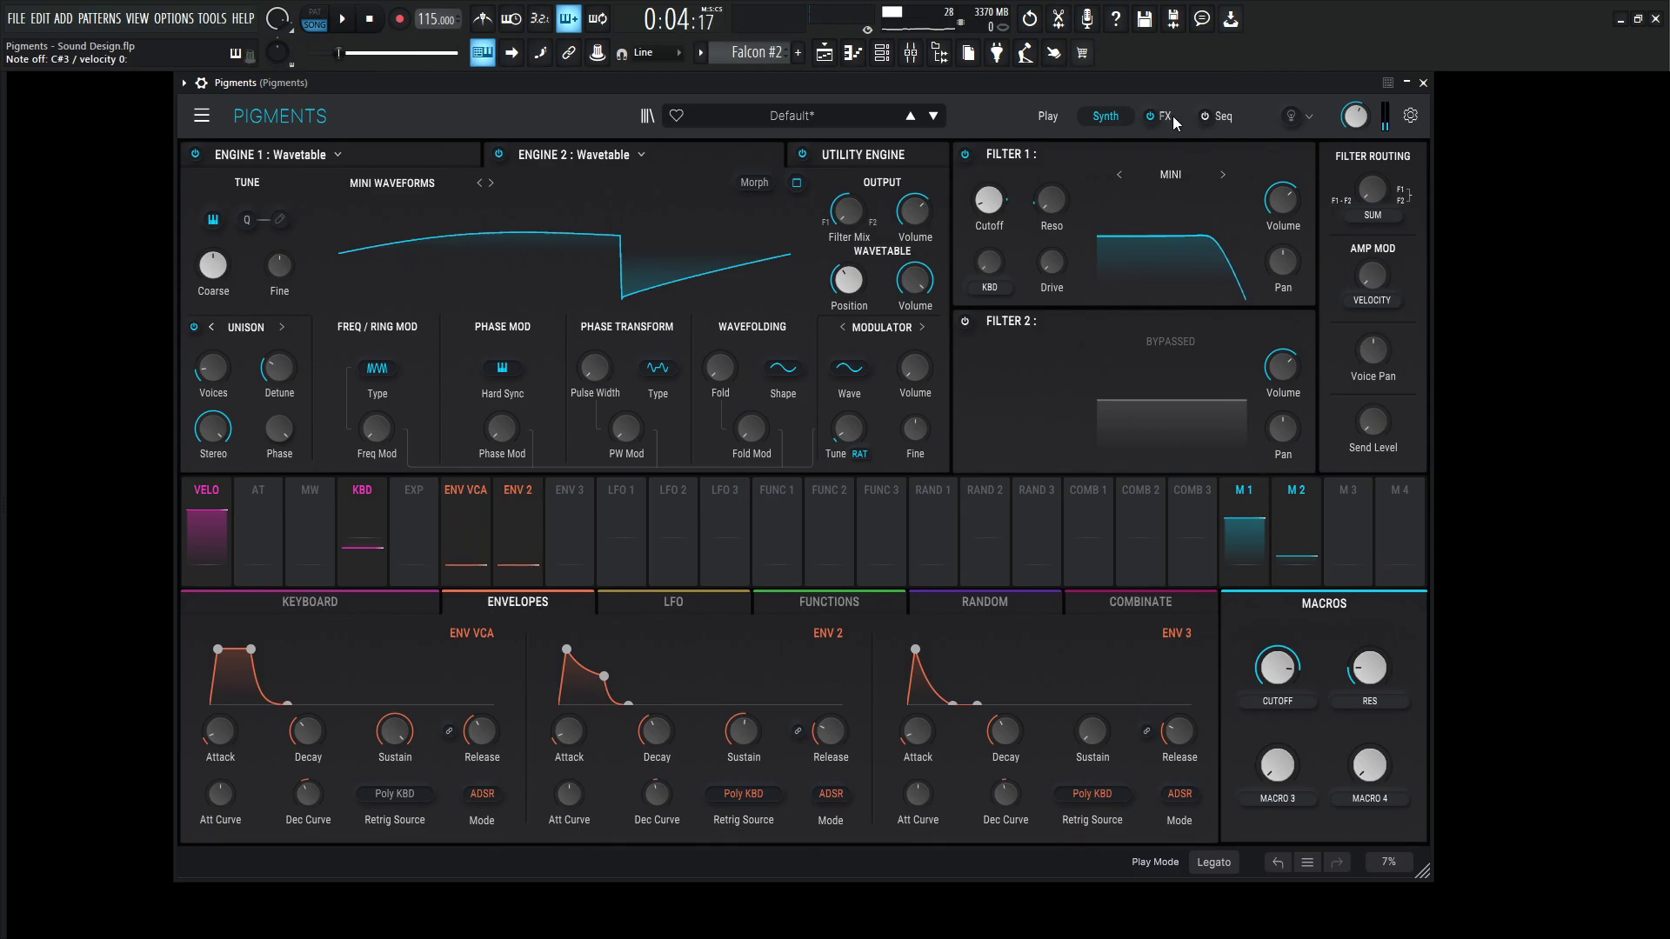
Replace the Delay in the first FX A slot with a Param EQ
left_click(1172, 116)
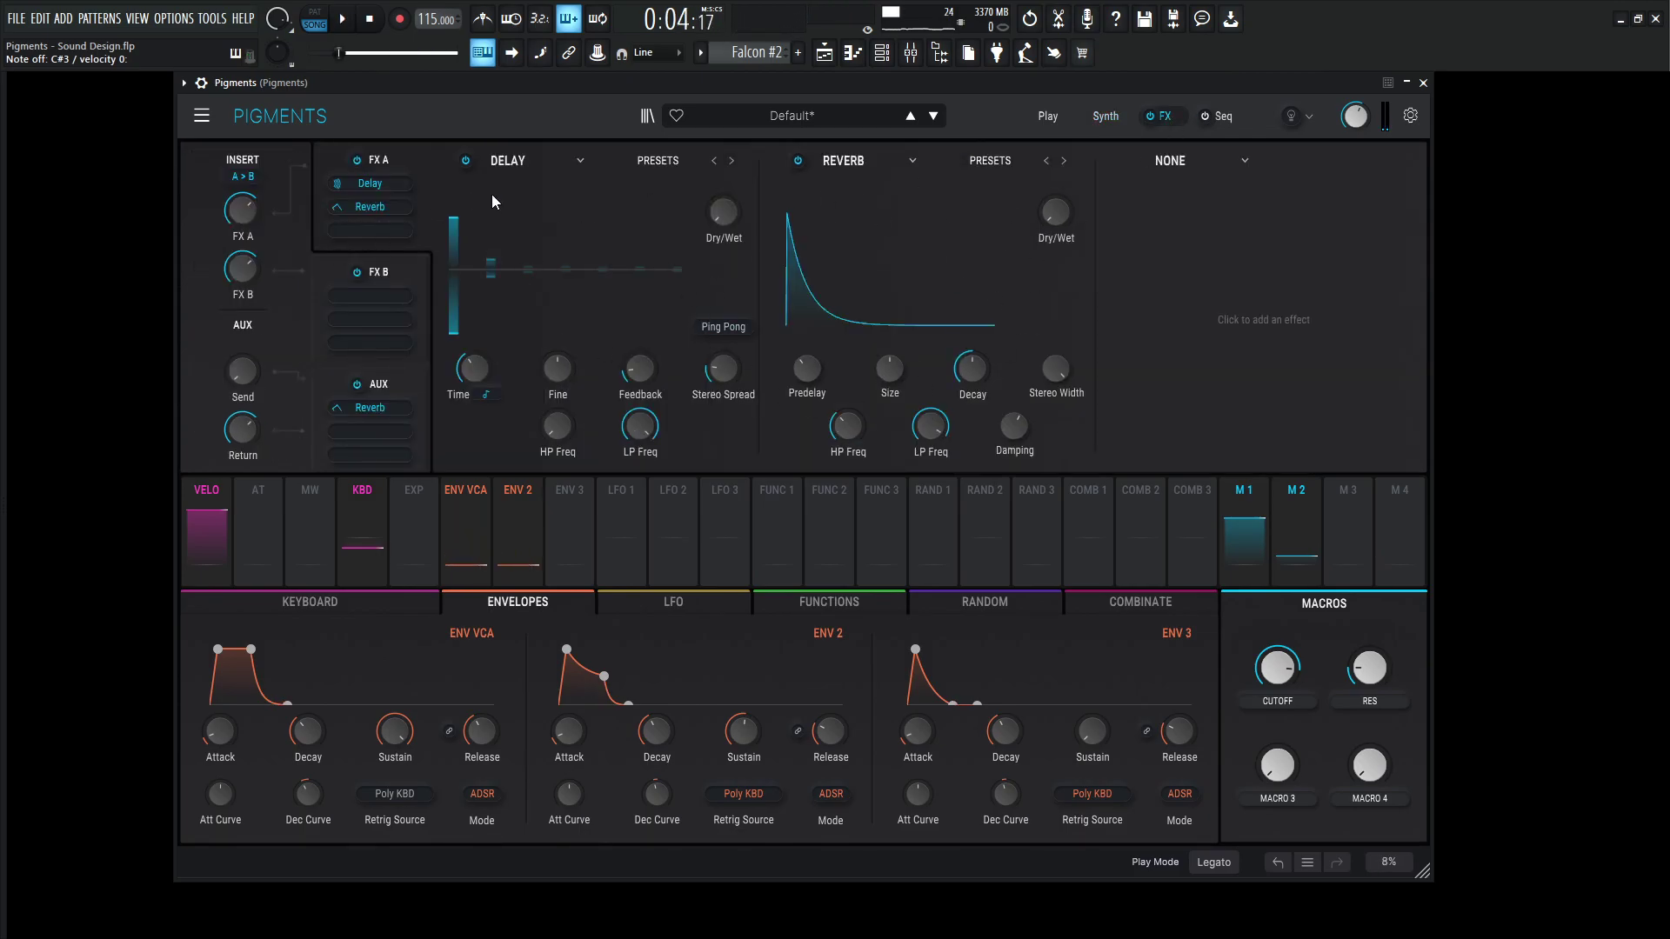
left_click(523, 161)
left_click(899, 455)
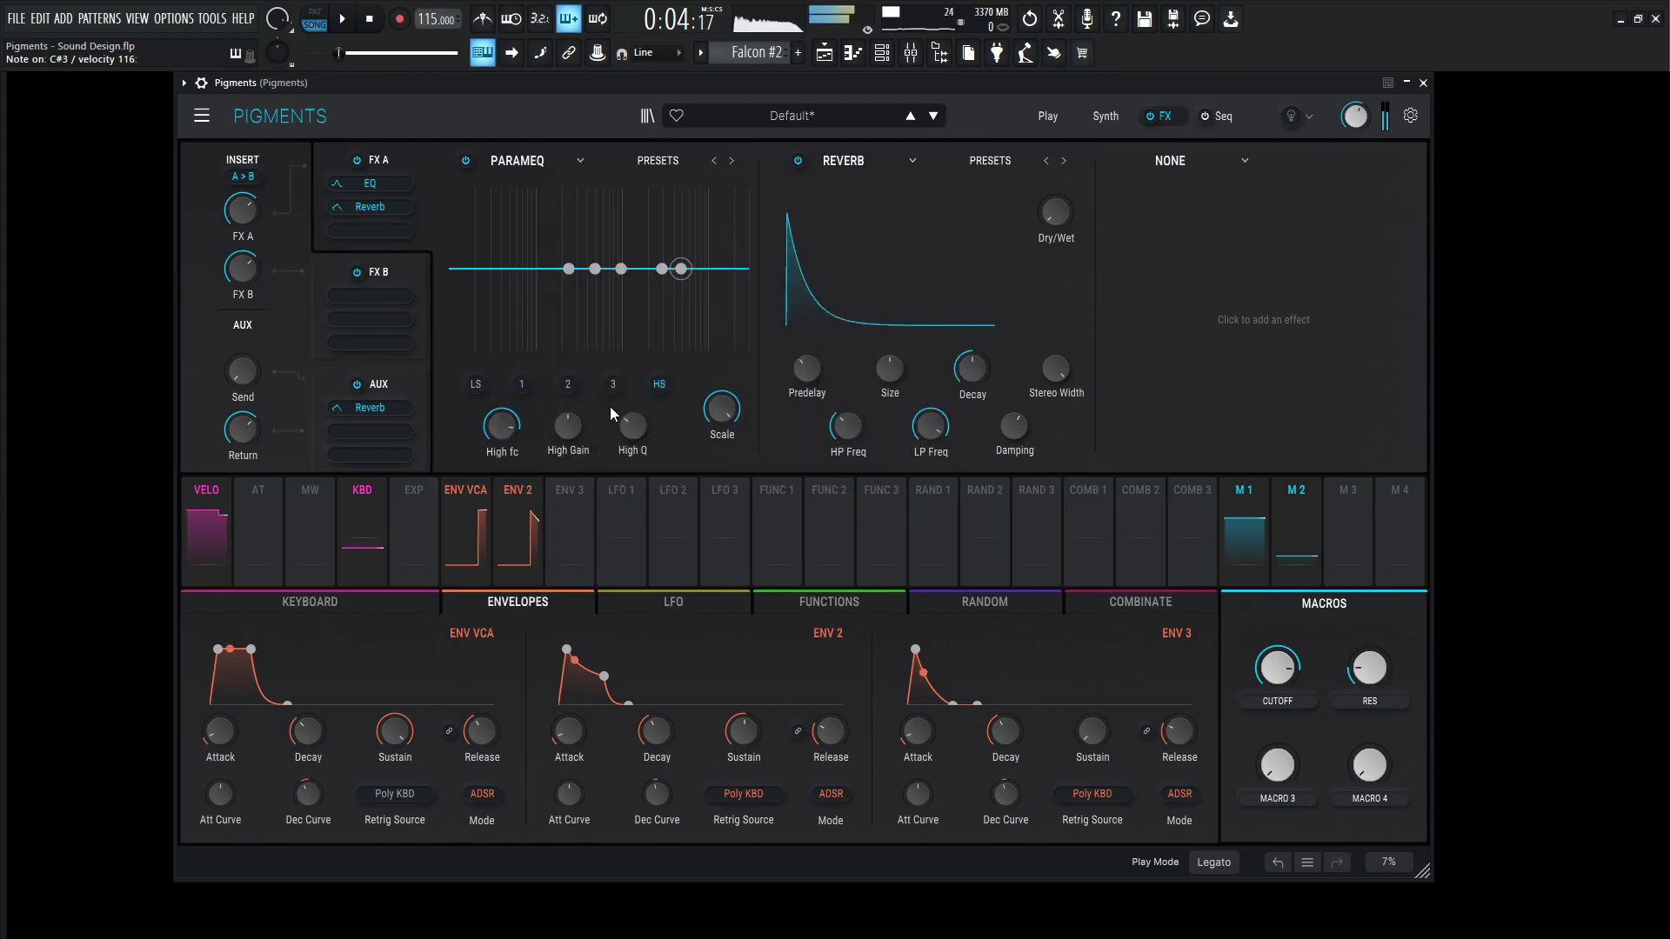
Sweep the EQ's first peak band to a lower frequency and turn it into a slight cut with a Q of about 1.44
left_click(521, 384)
left_click_drag(572, 430, 572, 376)
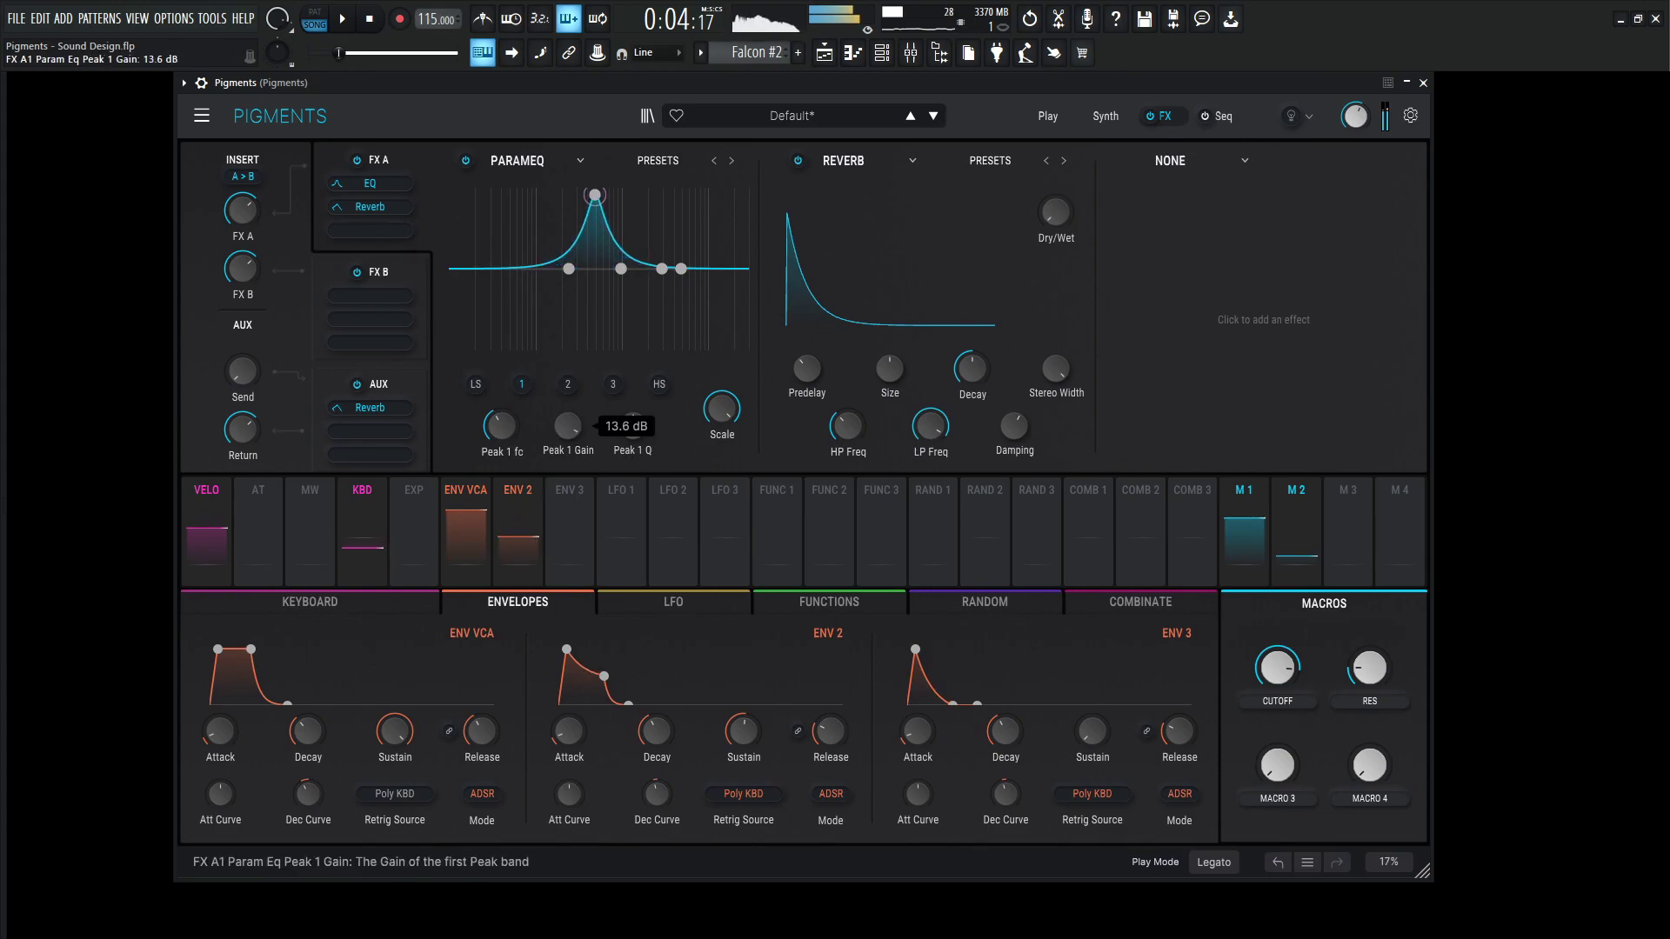
left_click_drag(595, 195, 563, 199)
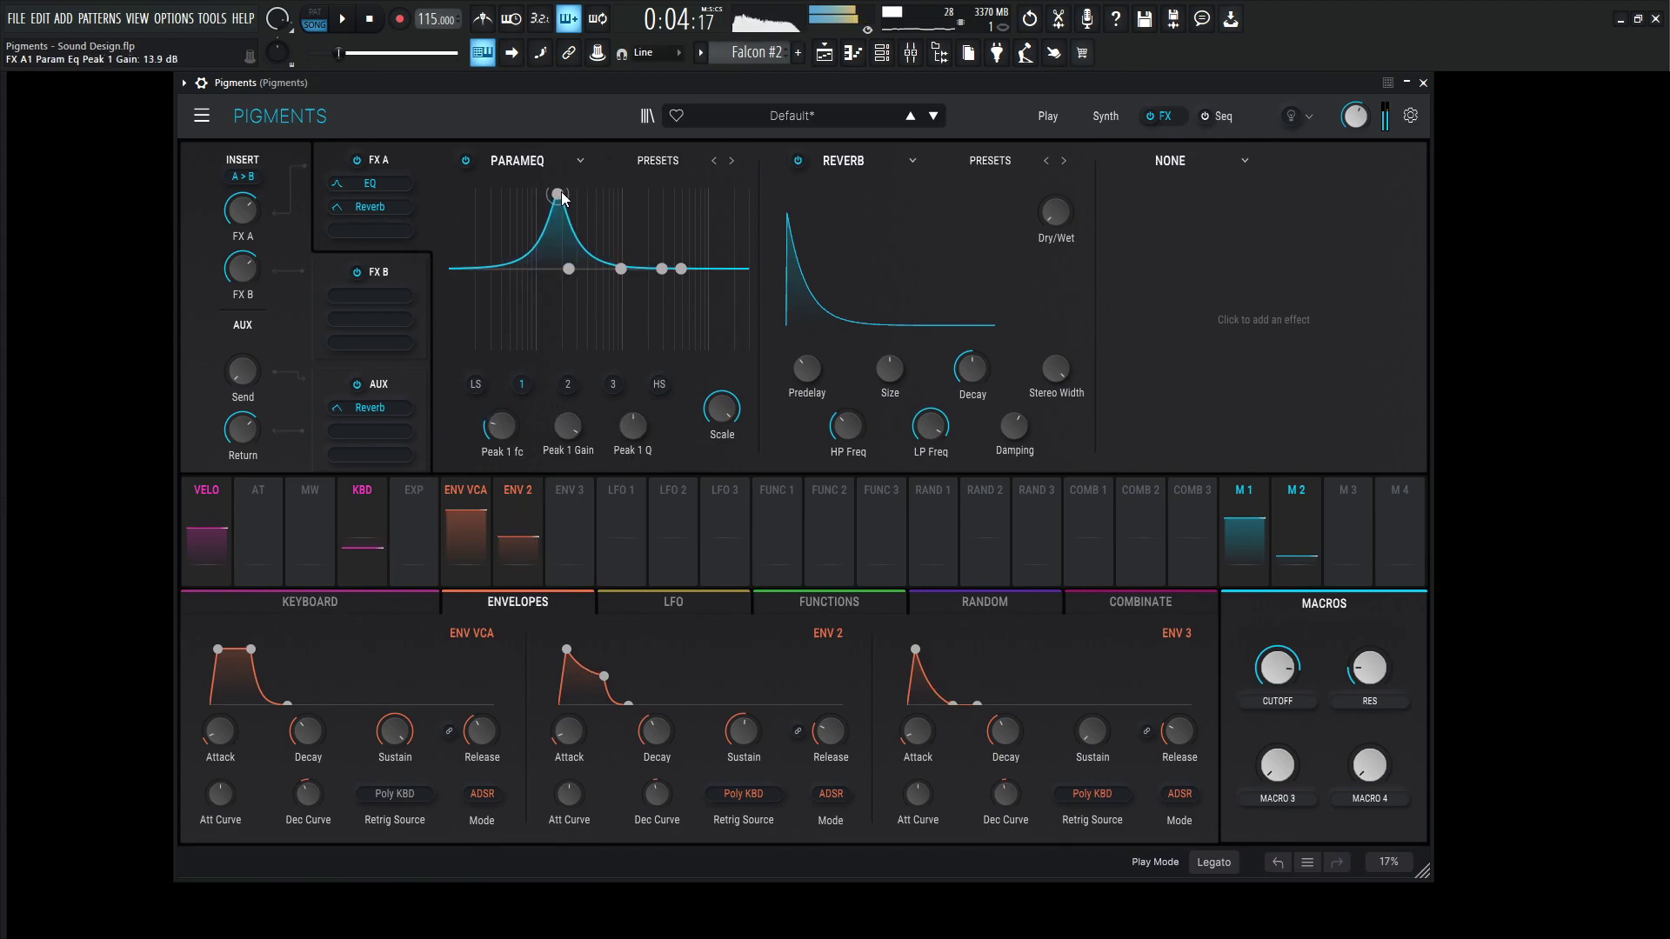
left_click_drag(637, 430, 637, 389)
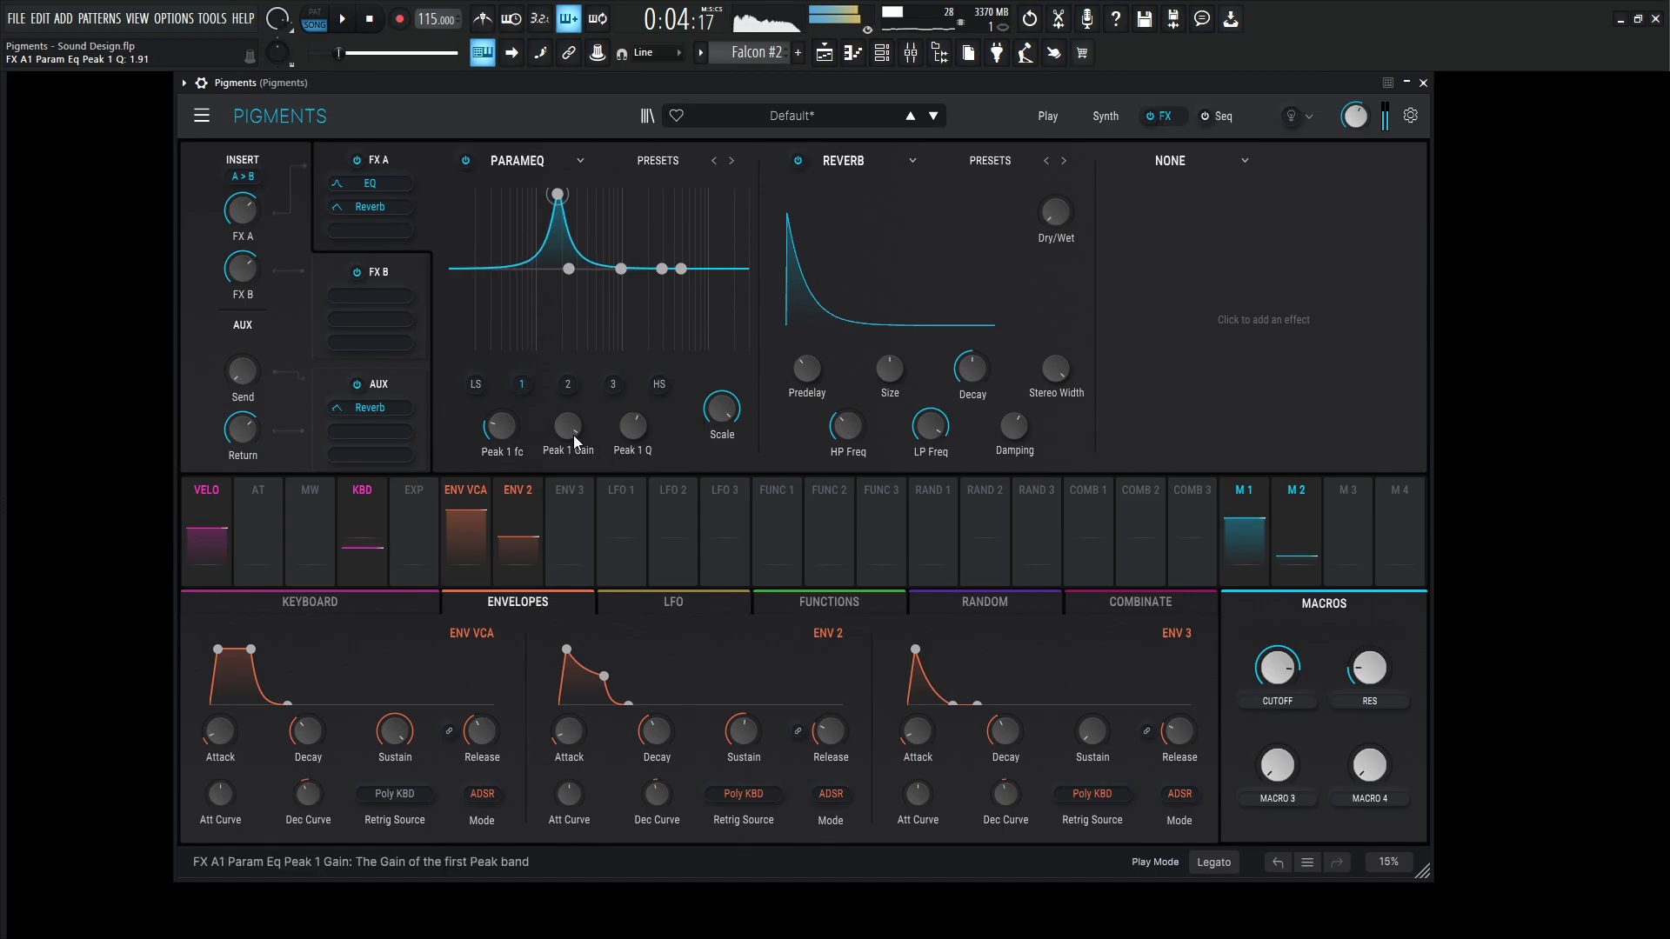
left_click_drag(573, 435, 573, 498)
left_click_drag(633, 432, 633, 445)
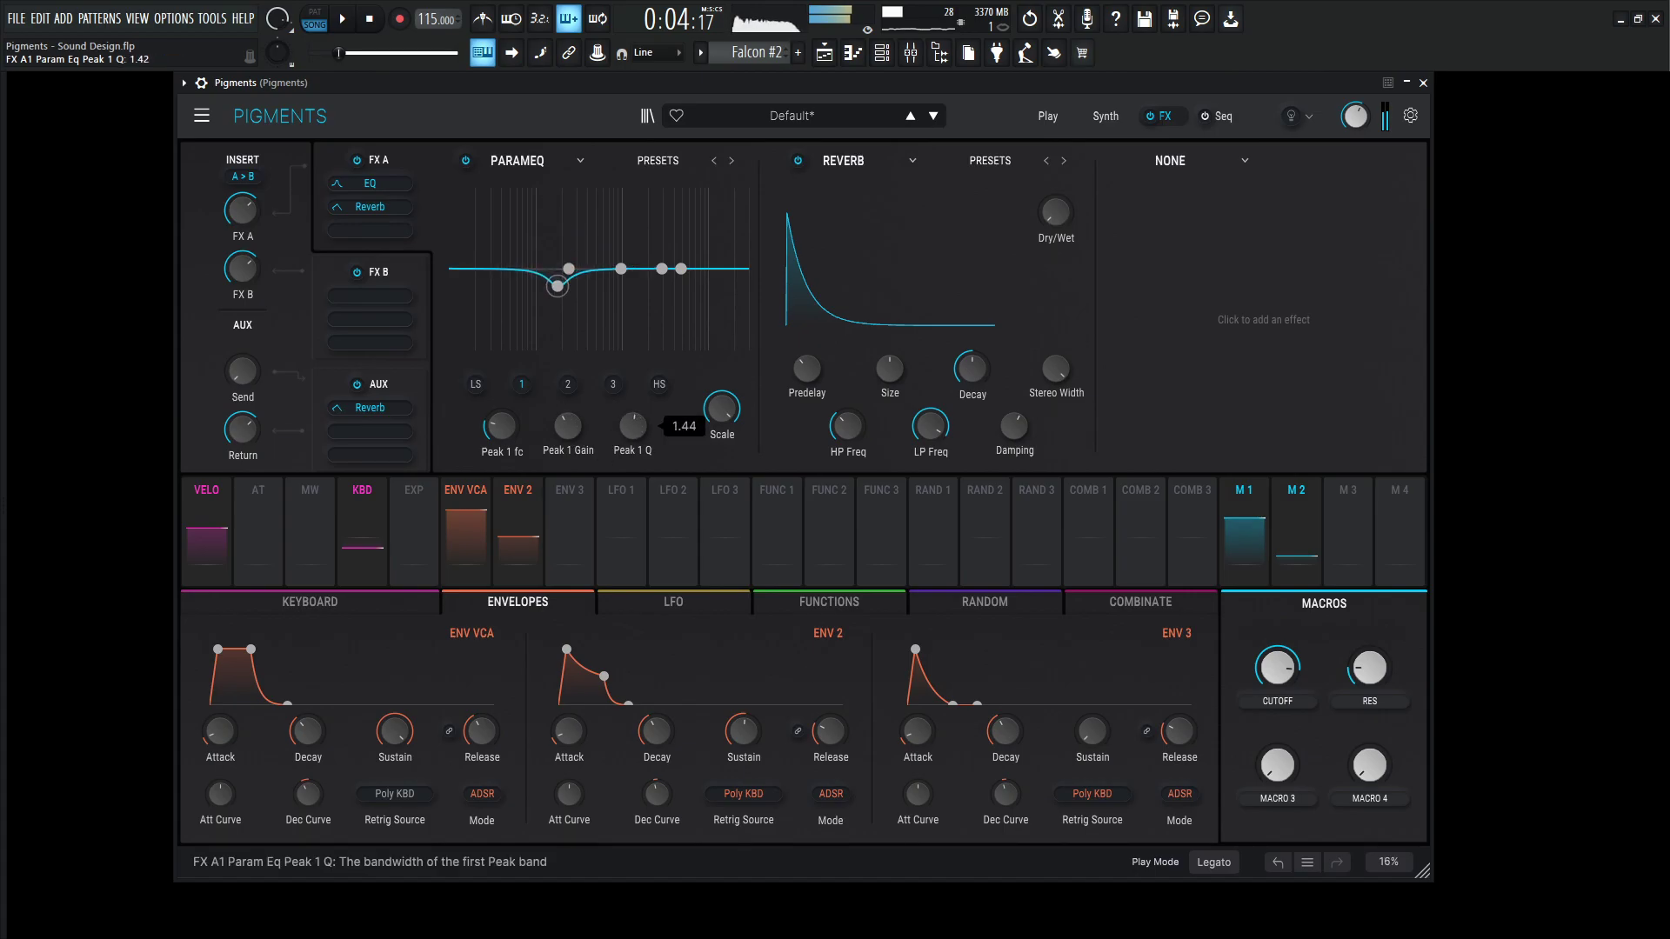
Boost the EQ's high shelf slightly, move its frequency a little lower, and start playback
left_click(658, 383)
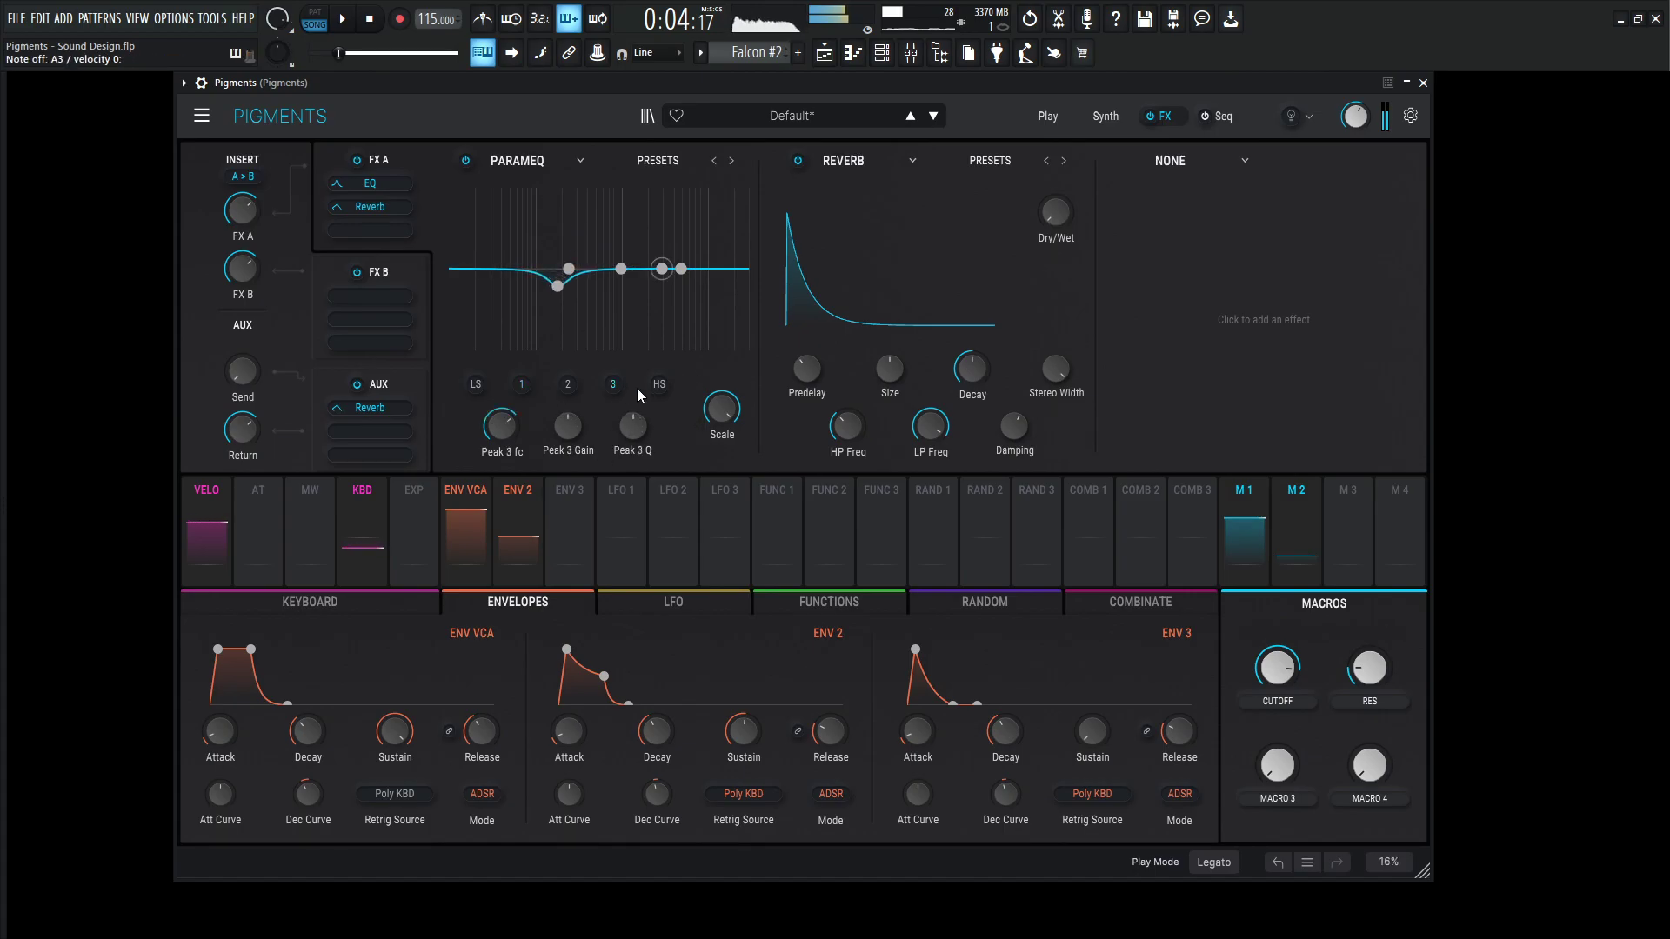
left_click_drag(680, 270, 663, 267)
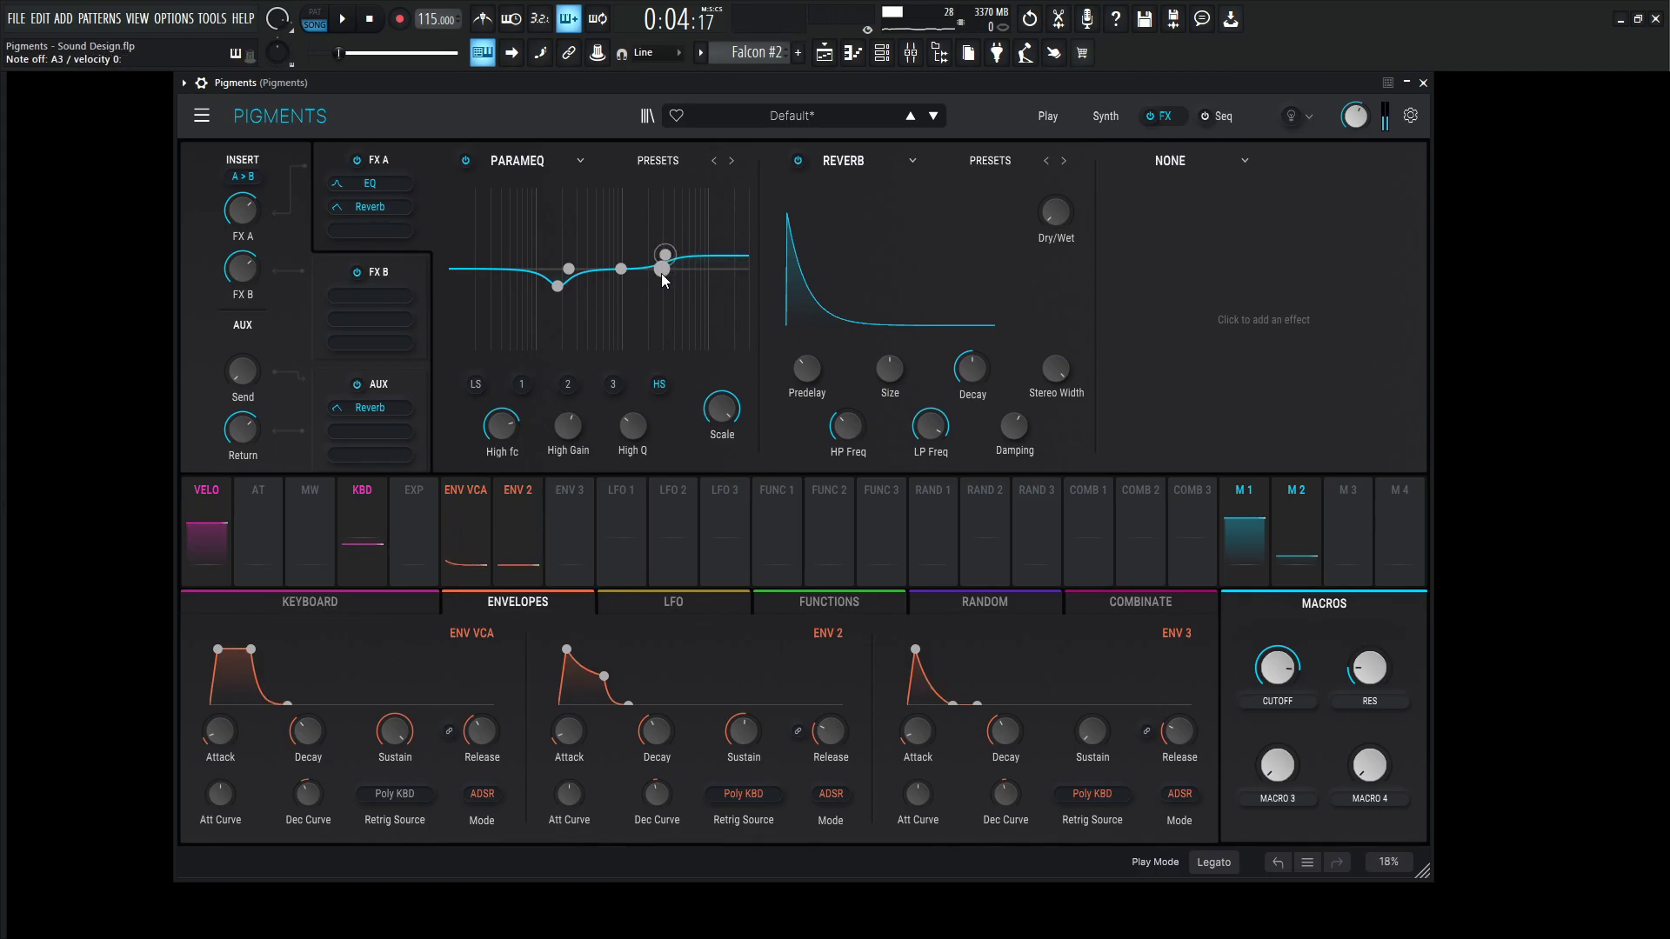
key("space")
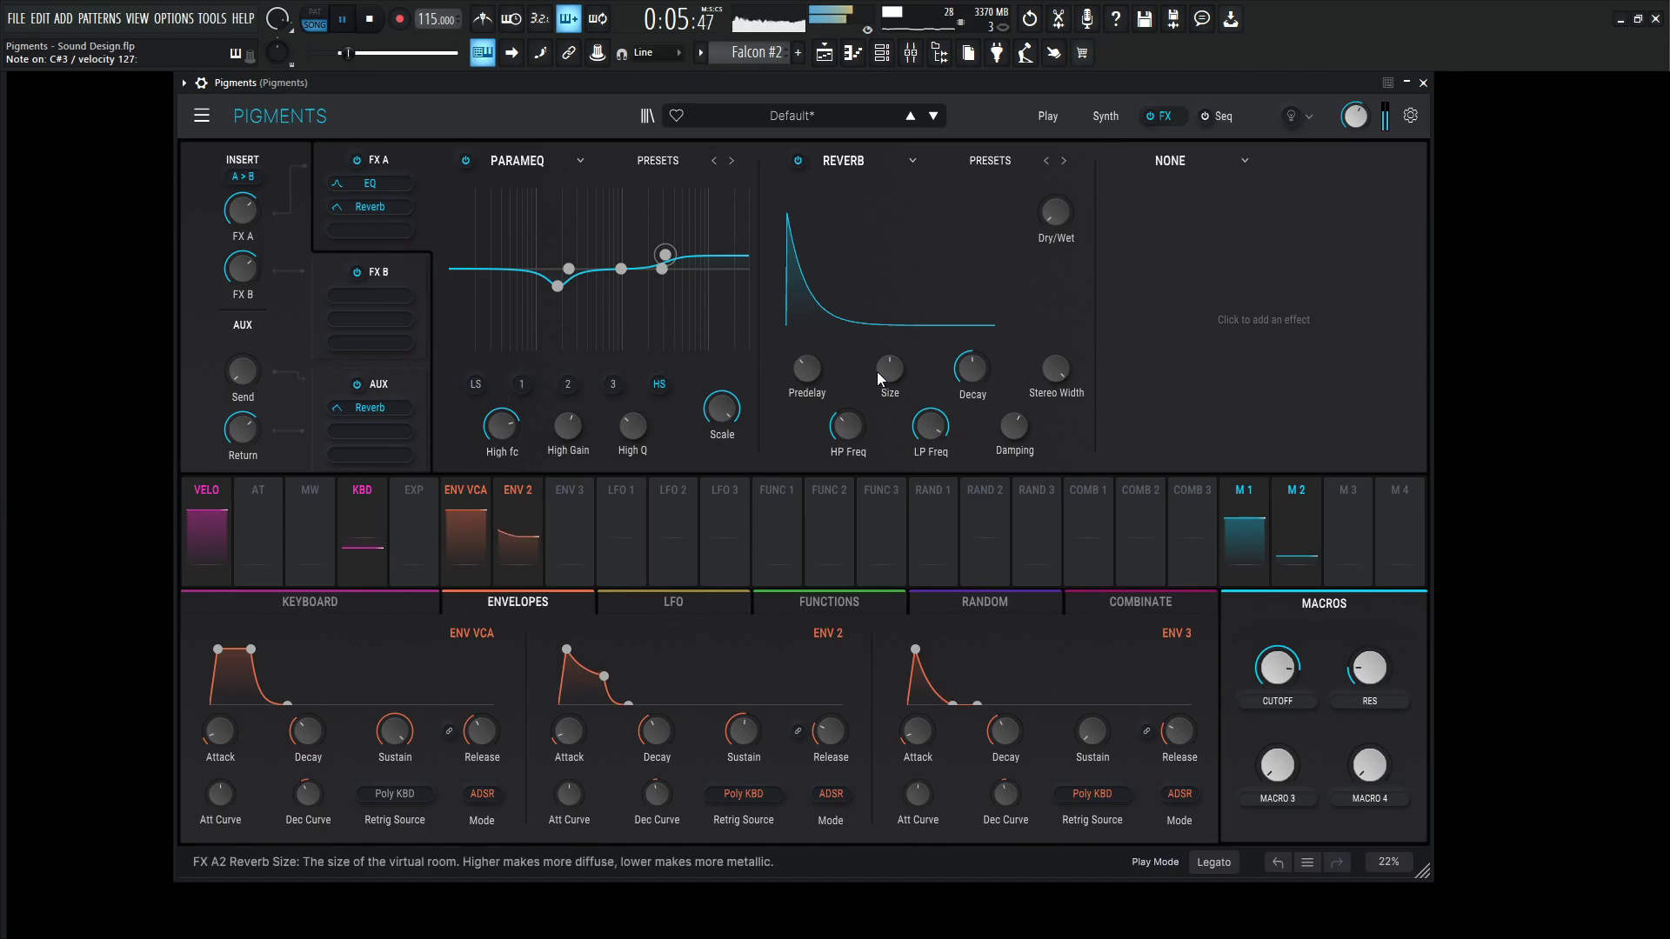
Sweep the Cutoff macro during playback, settle it at about 0.76, and stop playback
left_click_drag(1277, 668, 1277, 673)
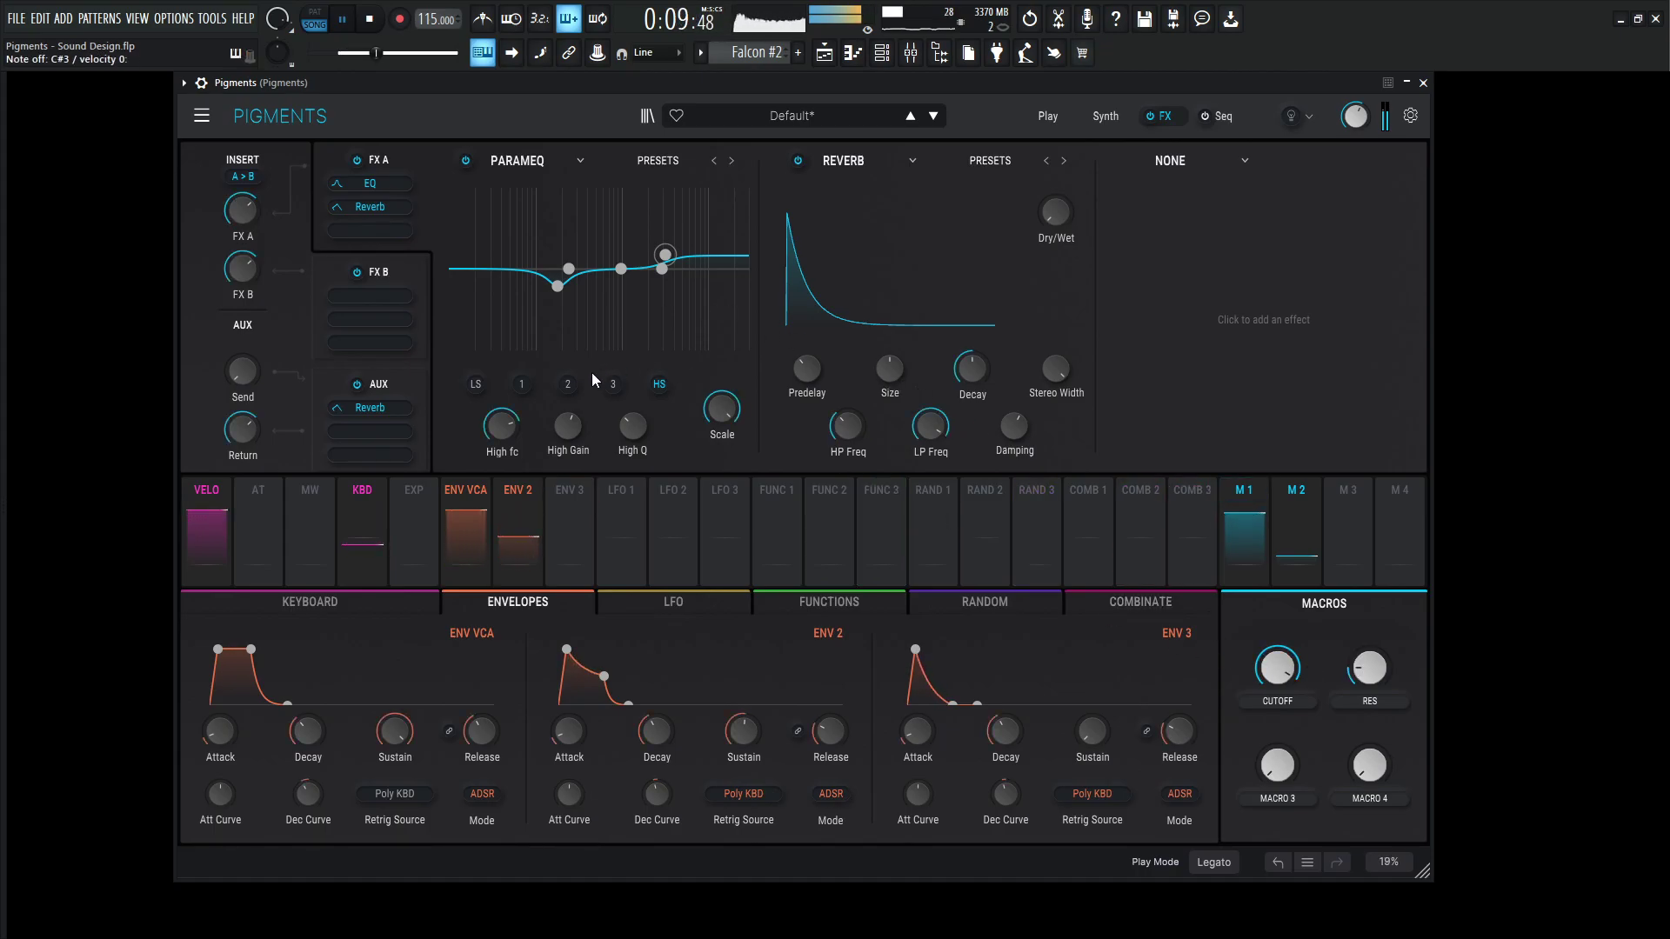
left_click_drag(1276, 667, 1284, 677)
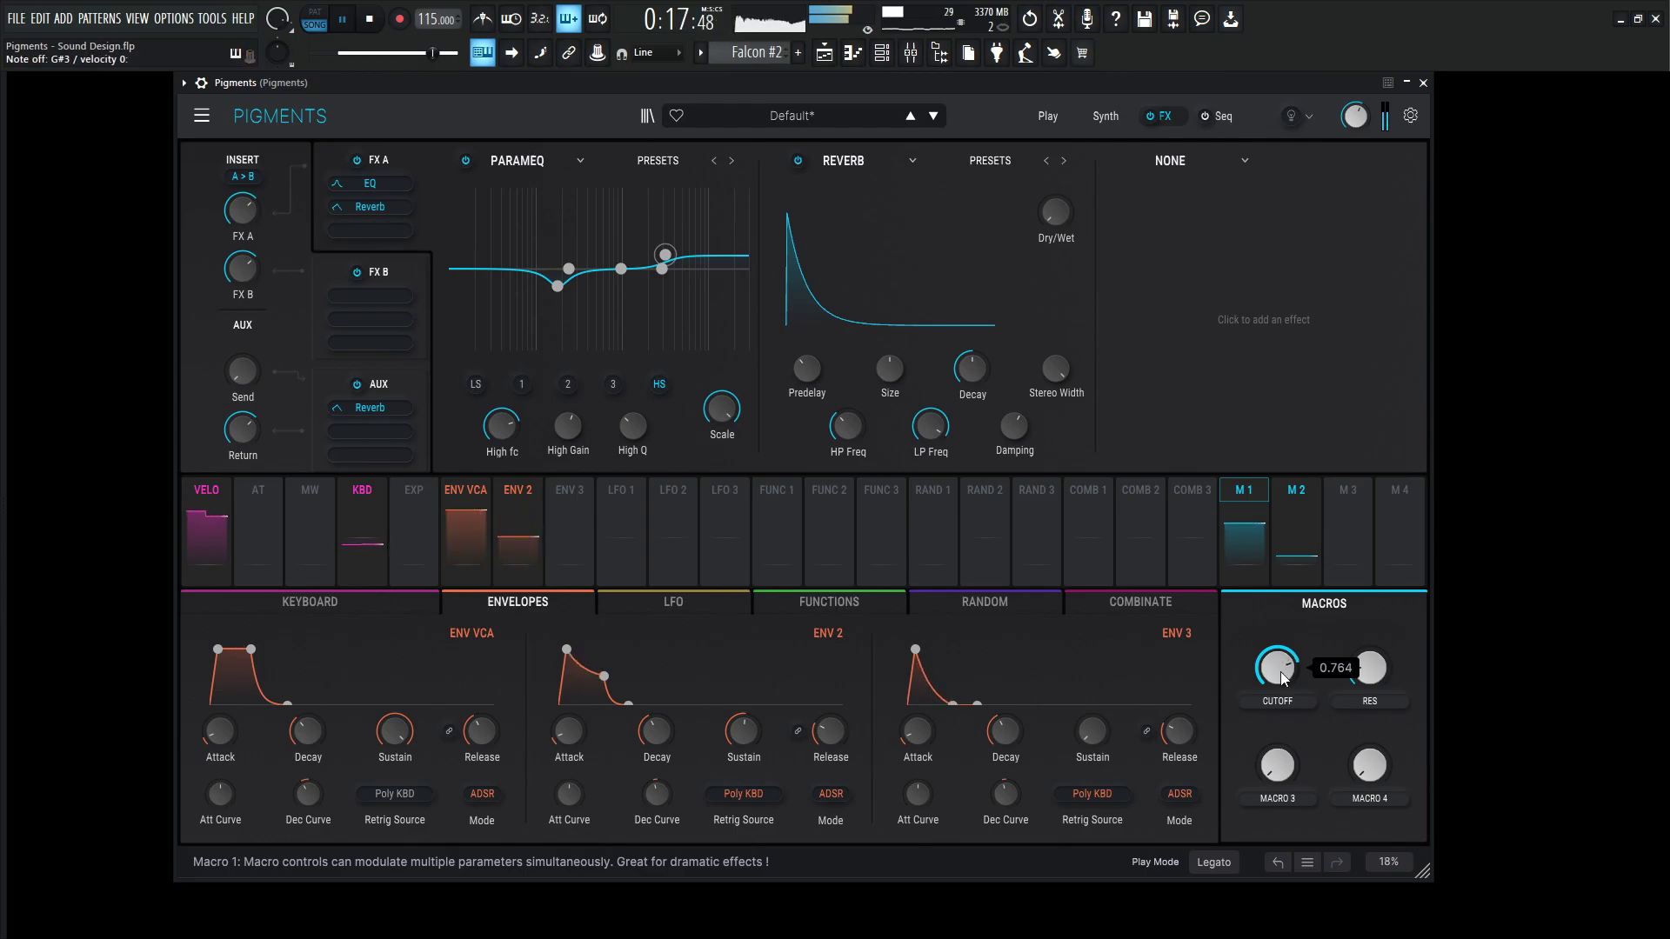
key("space")
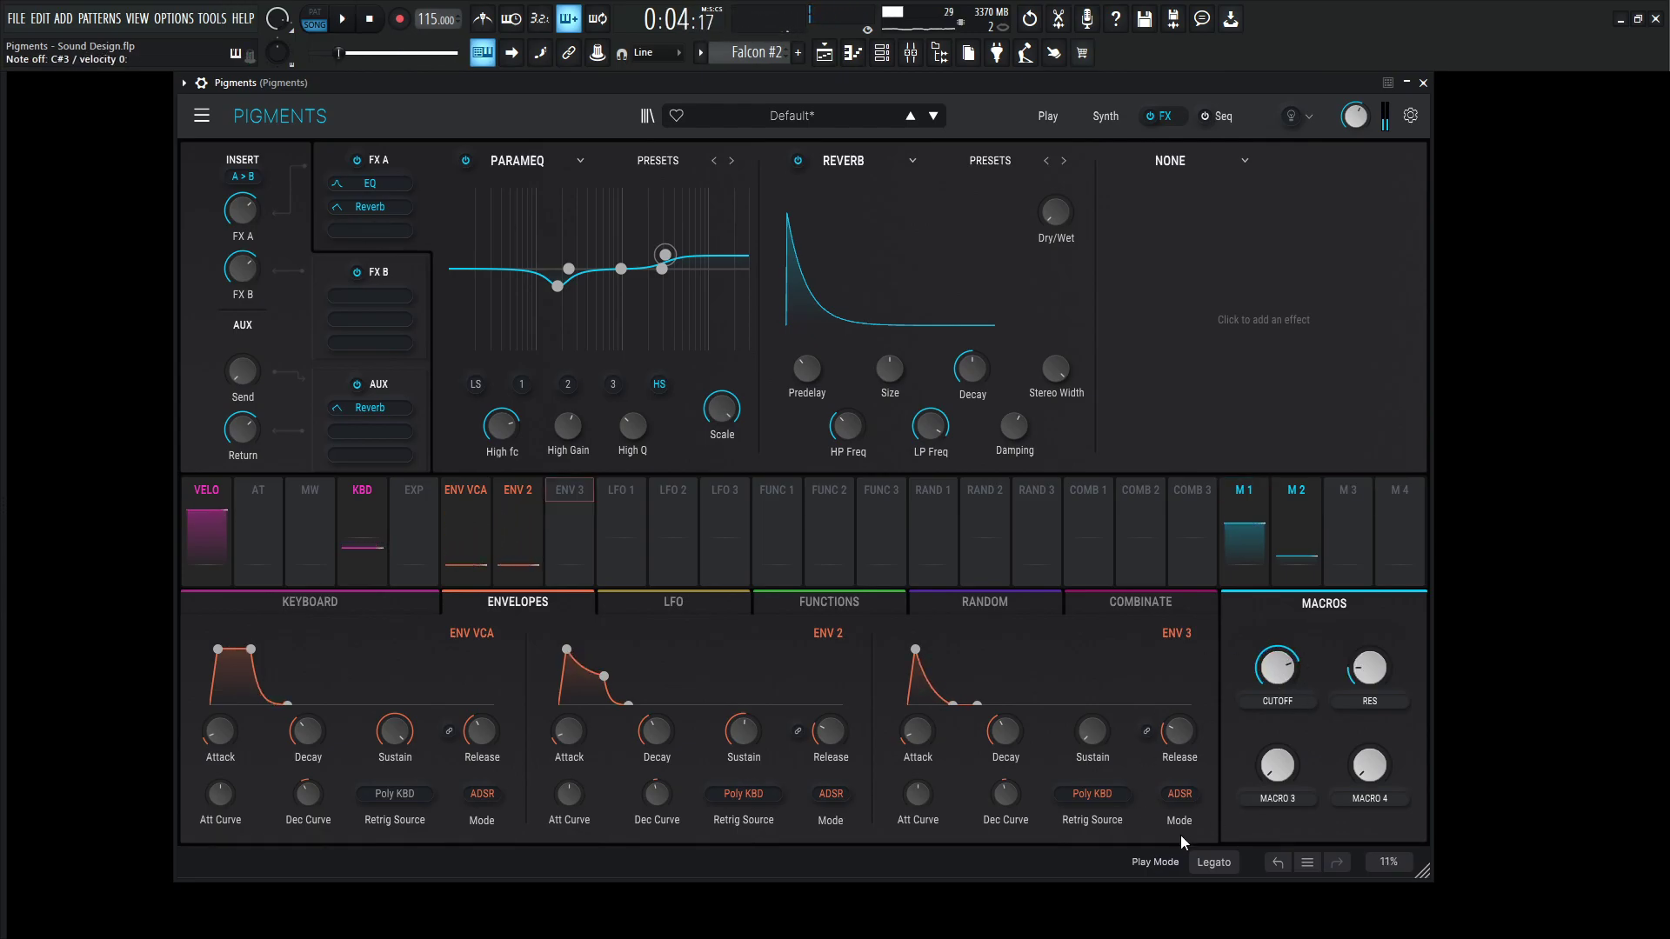
Set the play mode to Mono and fine-tune the Cutoff macro
left_click(1207, 869)
left_click(1228, 605)
left_click_drag(1276, 667, 1276, 667)
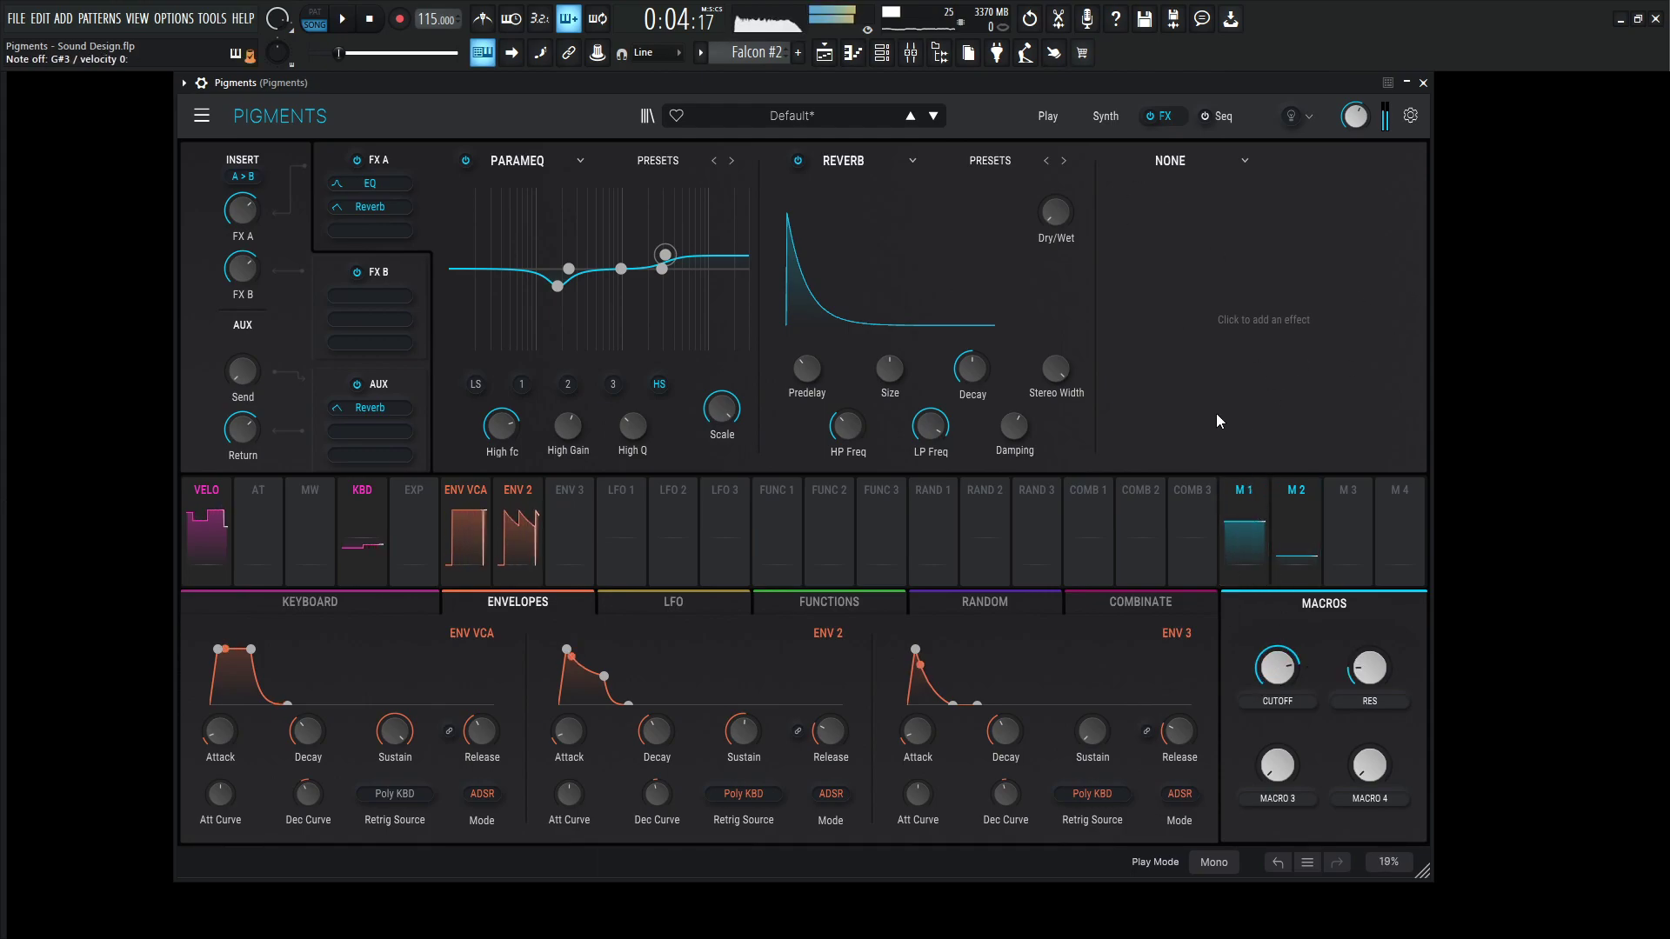
Replace the FX A Reverb with Chorus JUN-6 on the Mode I preset, set its dry/wet to 17 %, and audition it
left_click(844, 162)
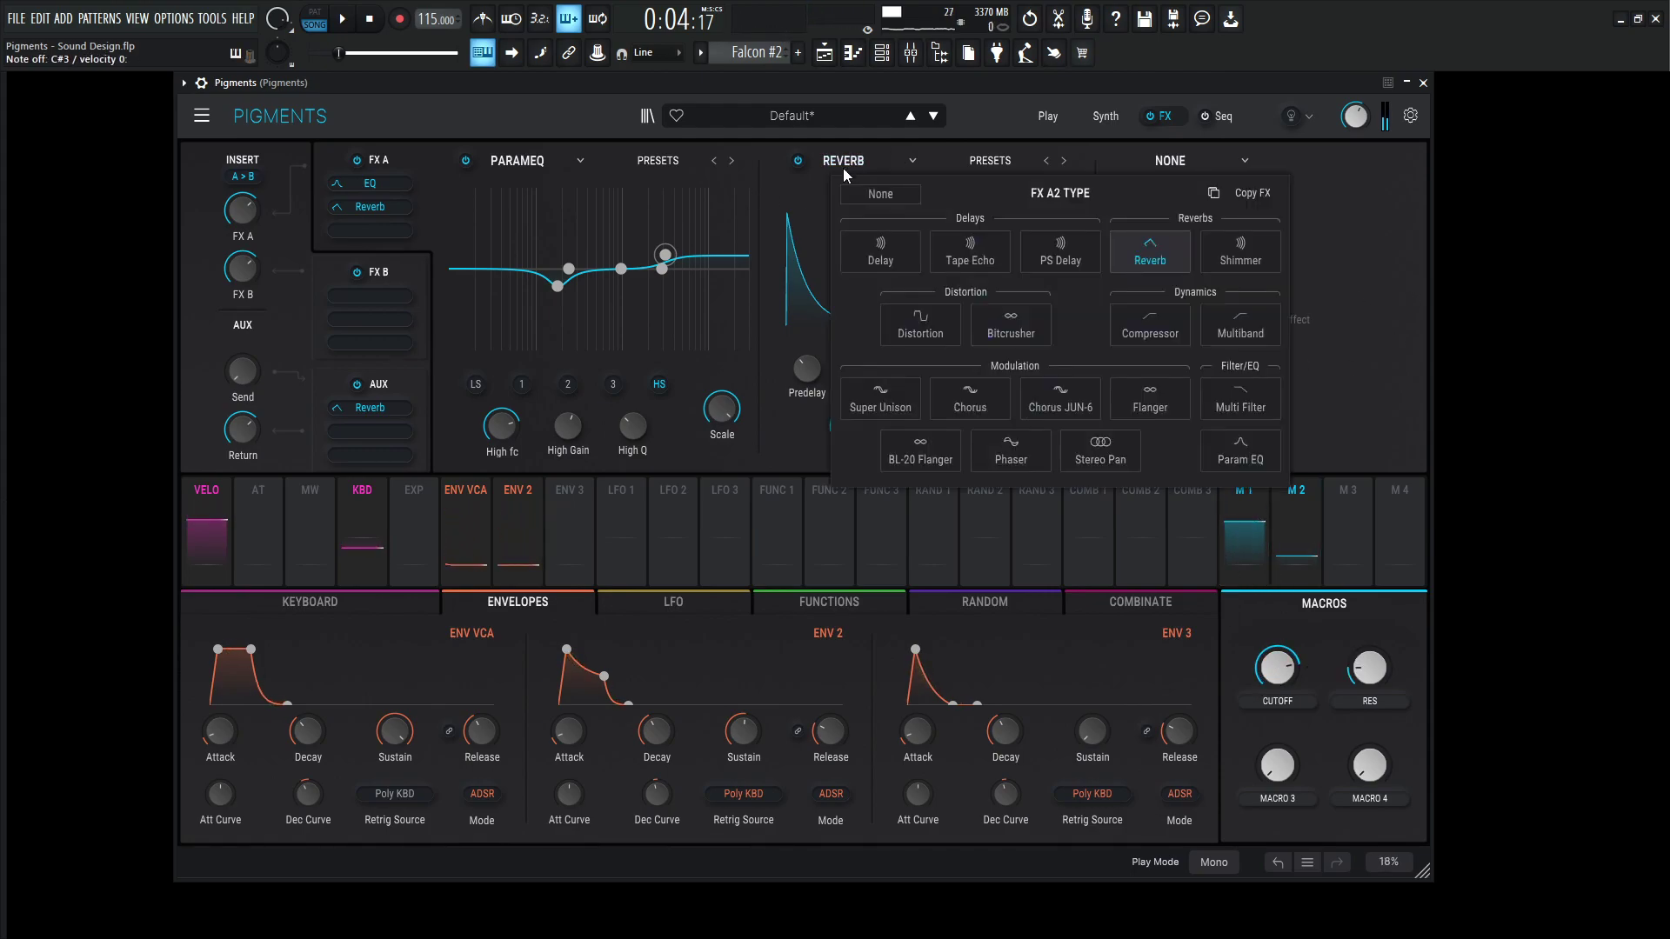
left_click(1088, 395)
left_click(998, 162)
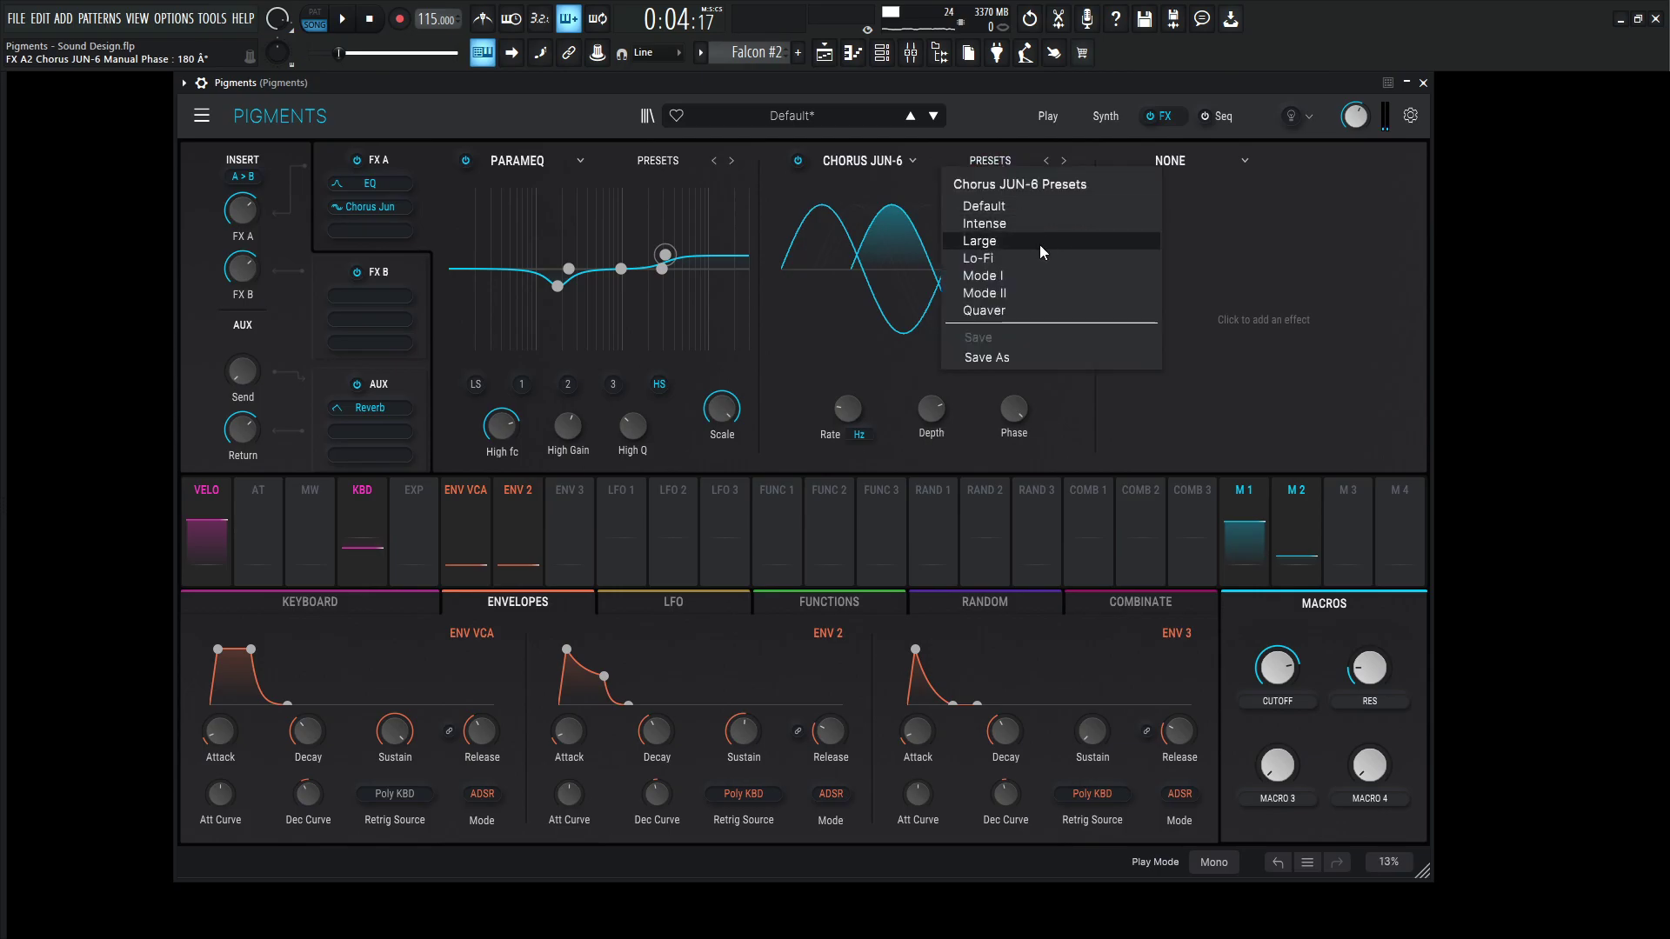
left_click(1000, 276)
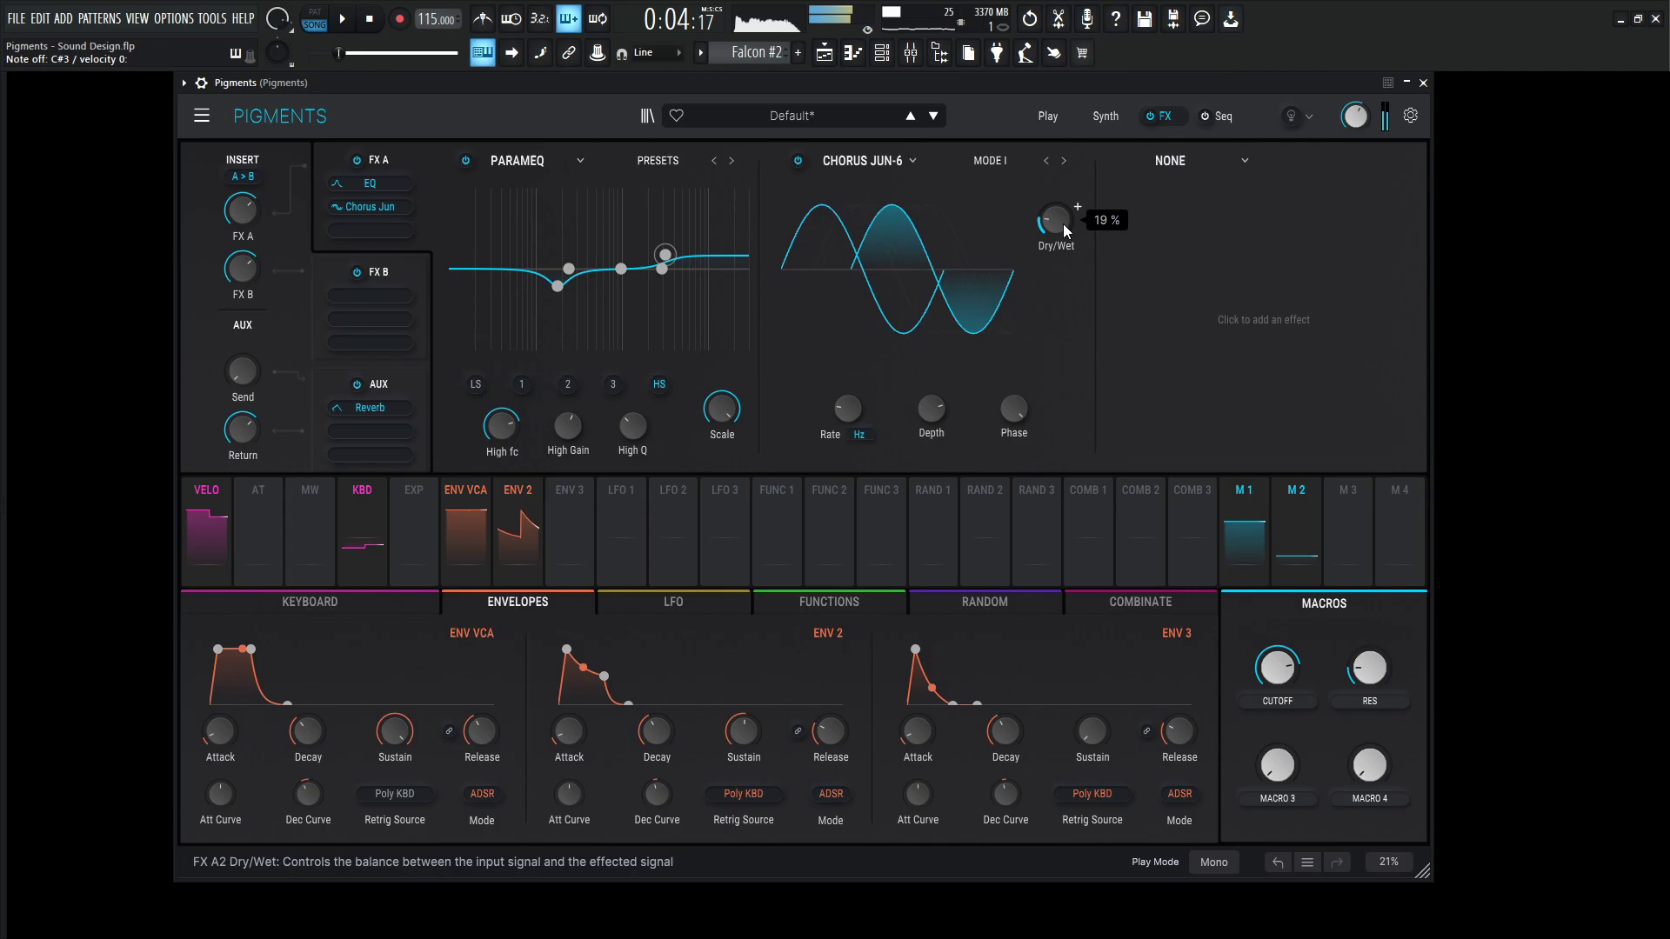
scroll(1063, 223, "down", 2)
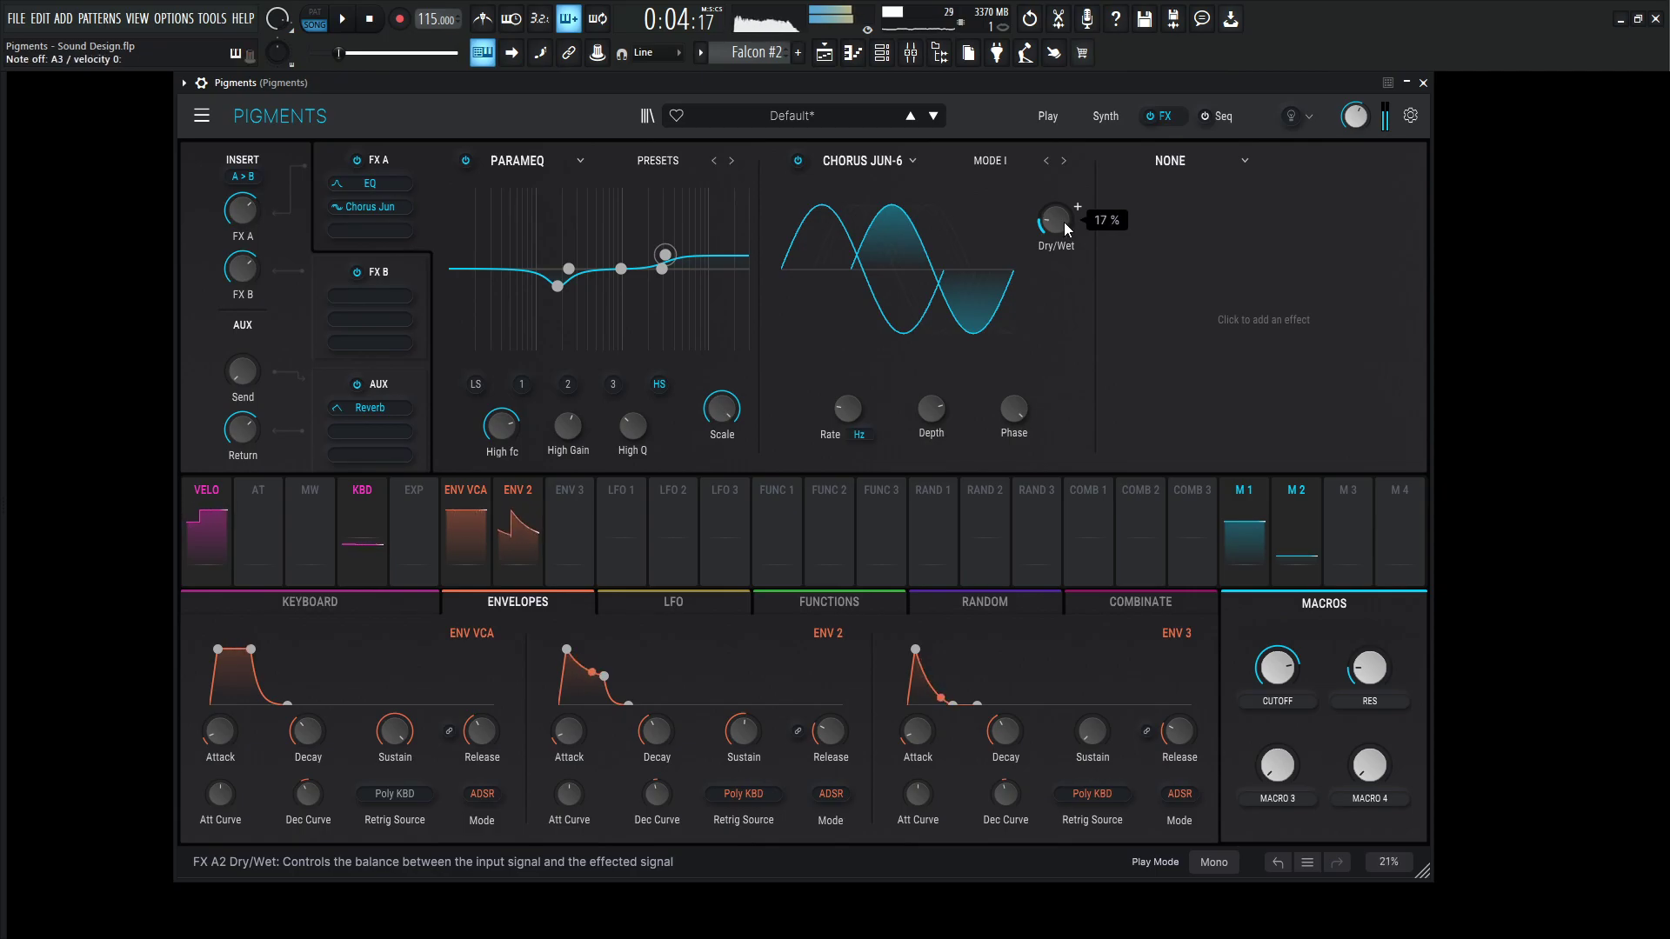
key("space")
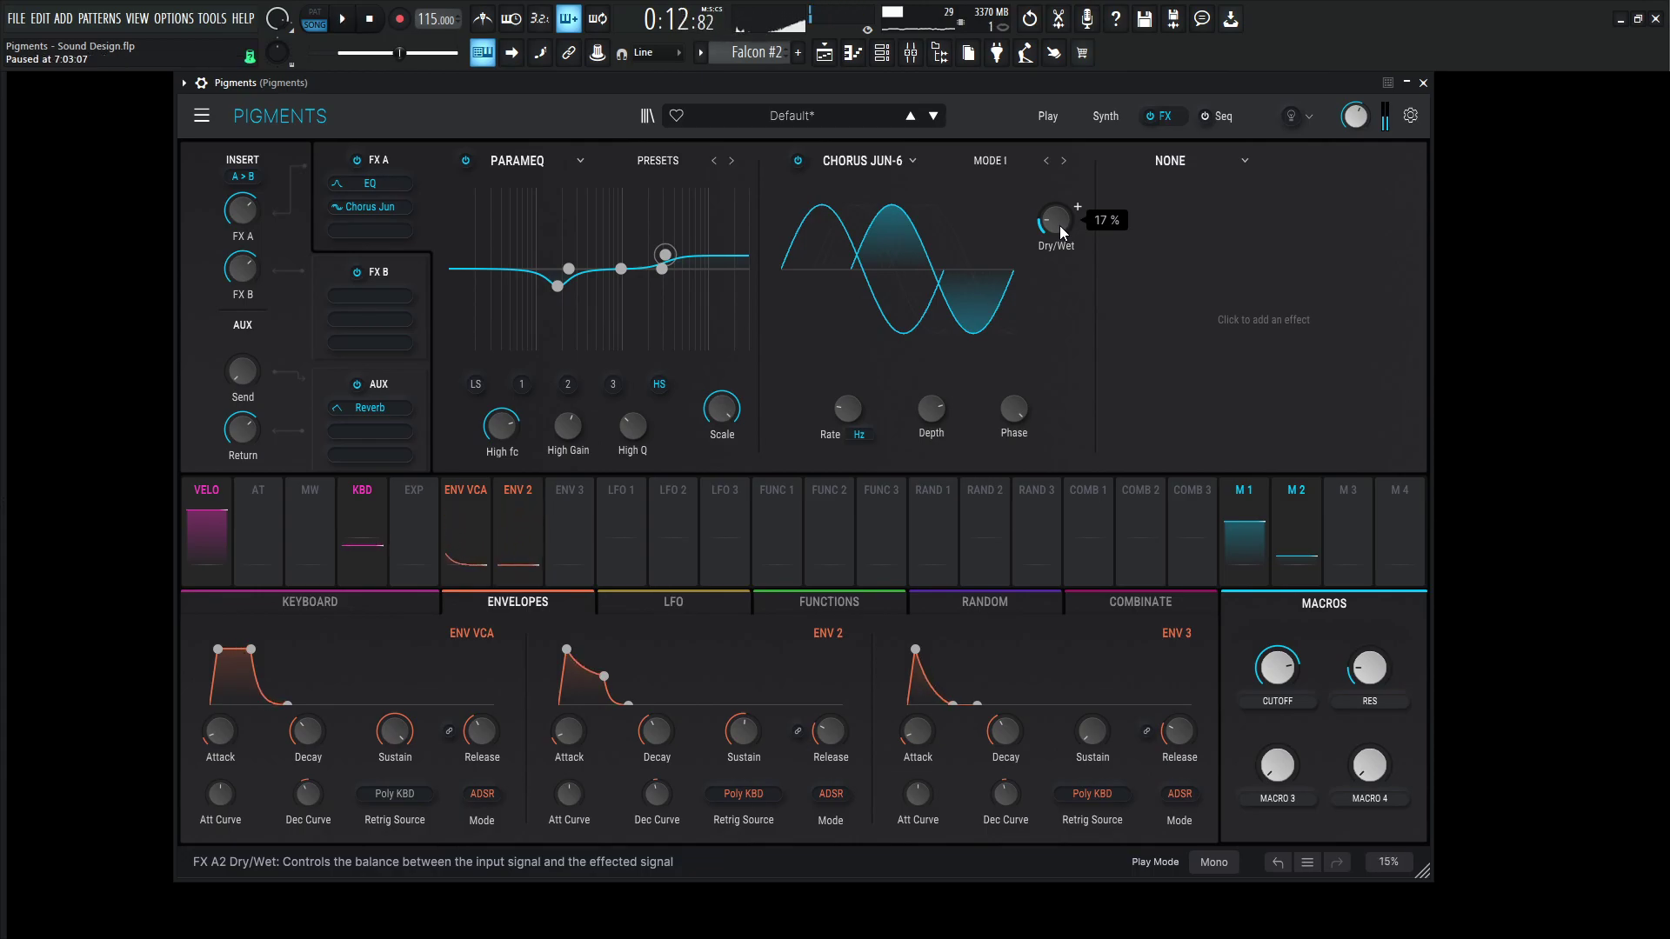
key("space")
Add a Multiband compressor to the third FX A slot and adjust its mid and high band thresholds during playback
left_click(1170, 160)
left_click(1409, 322)
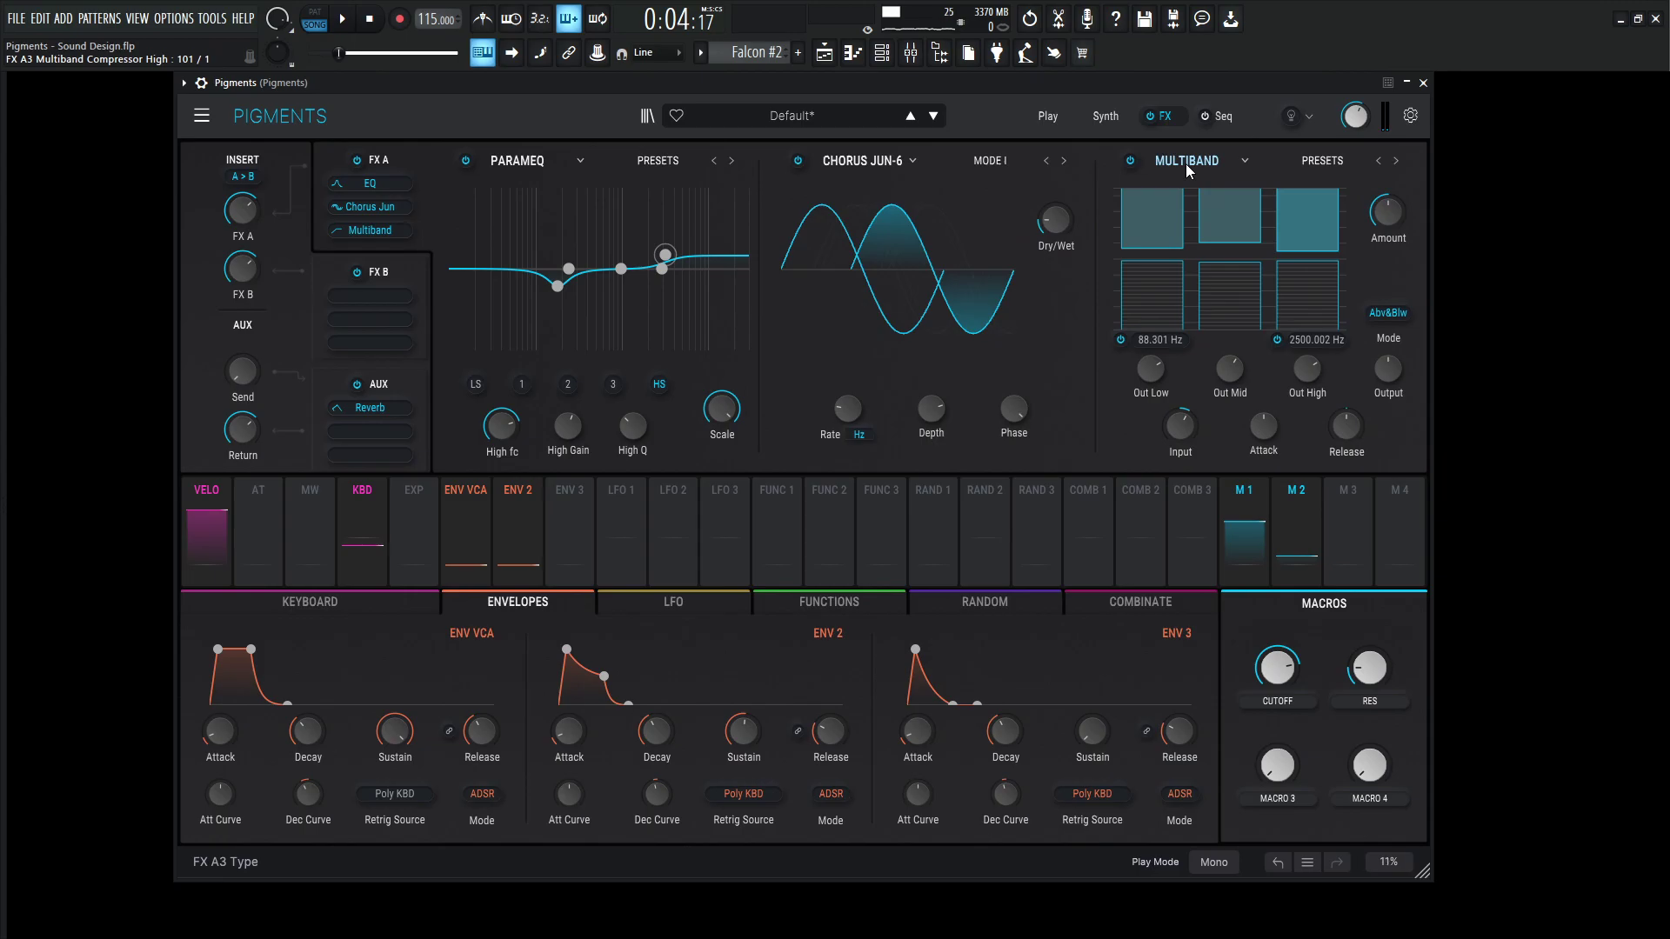
key("space")
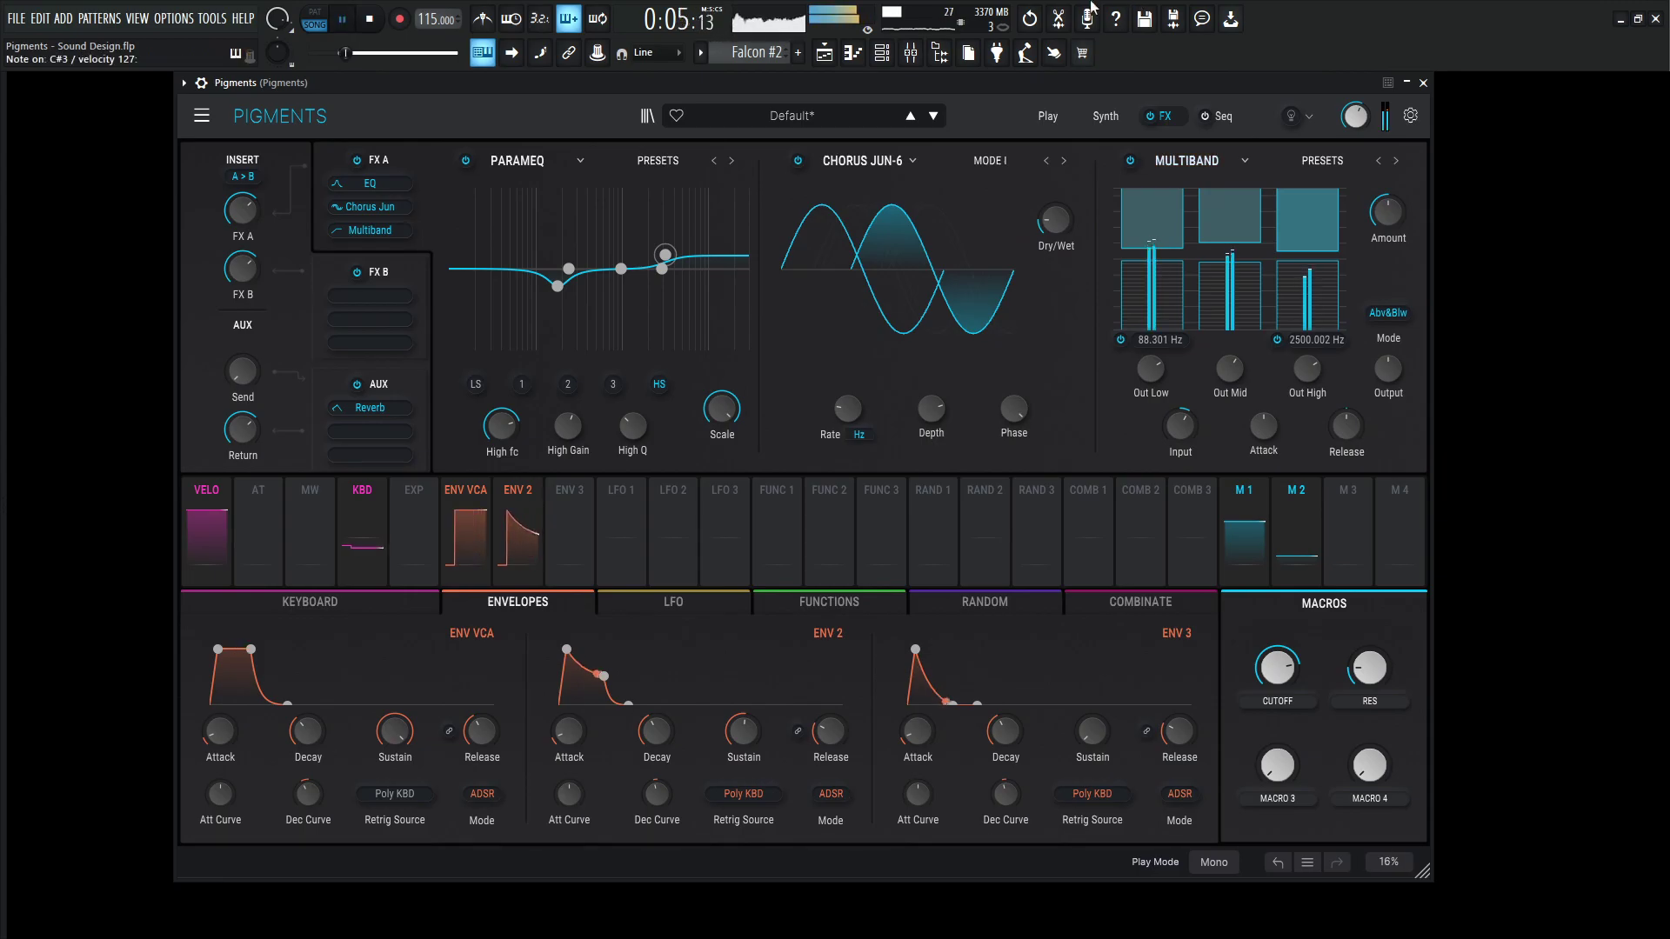
left_click_drag(1224, 243, 1224, 255)
left_click_drag(1328, 276, 1321, 248)
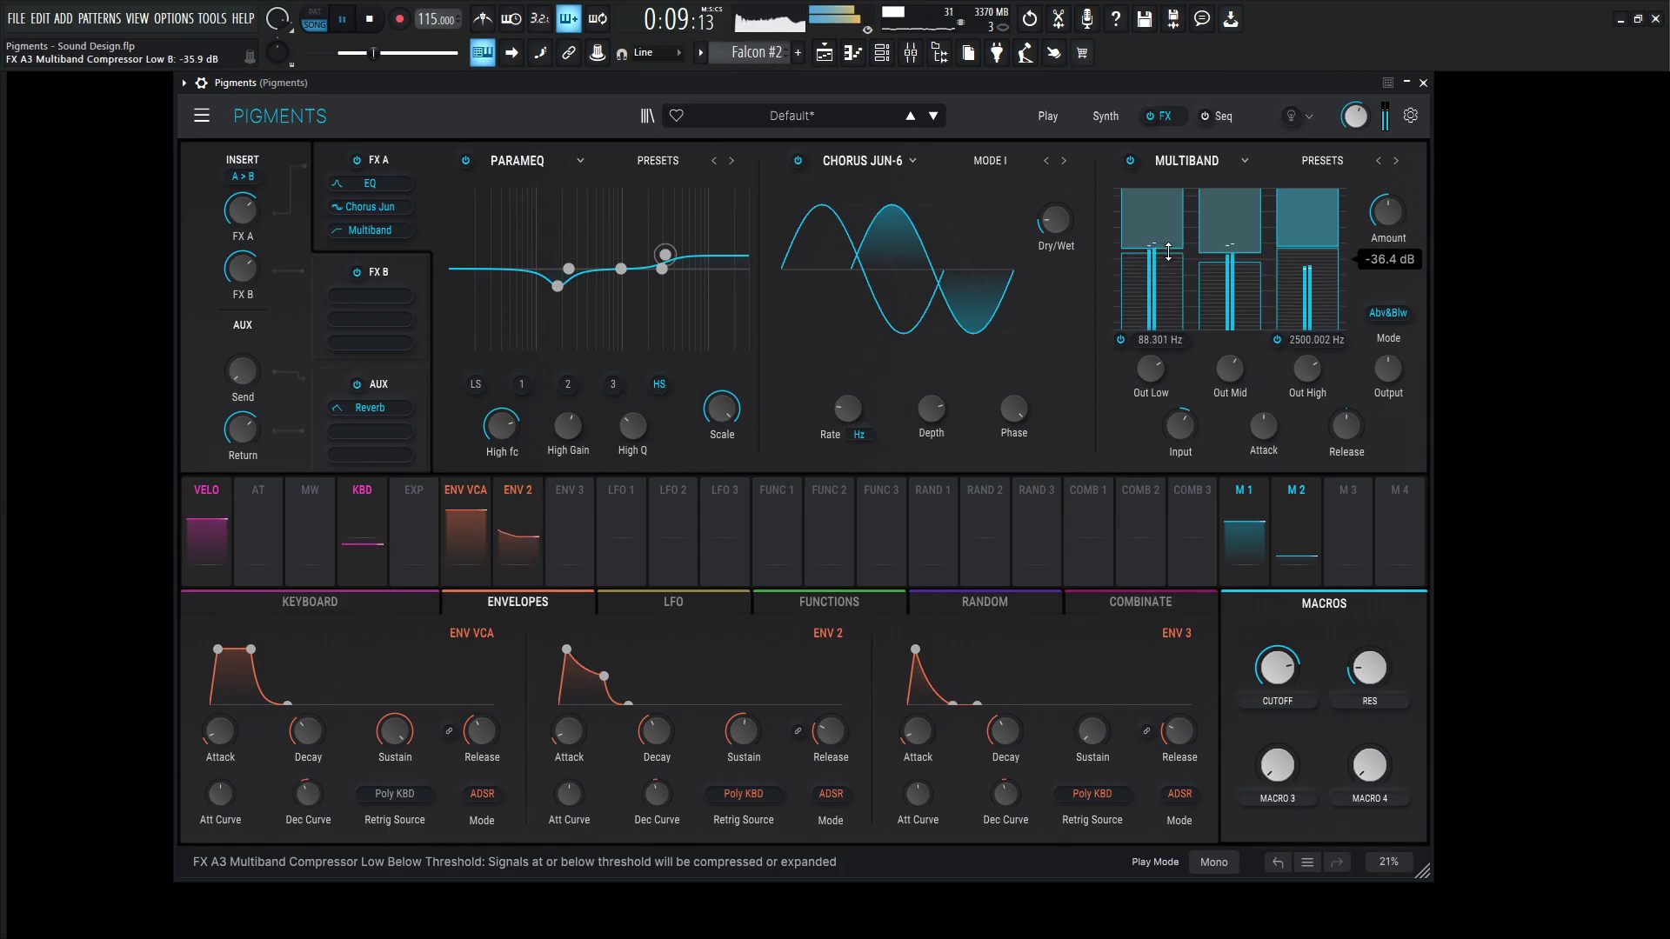
Set the master volume to about -17.6 dB and the multiband's low and high below-thresholds to about -32 and -35.5 dB
left_click_drag(1355, 115, 1355, 121)
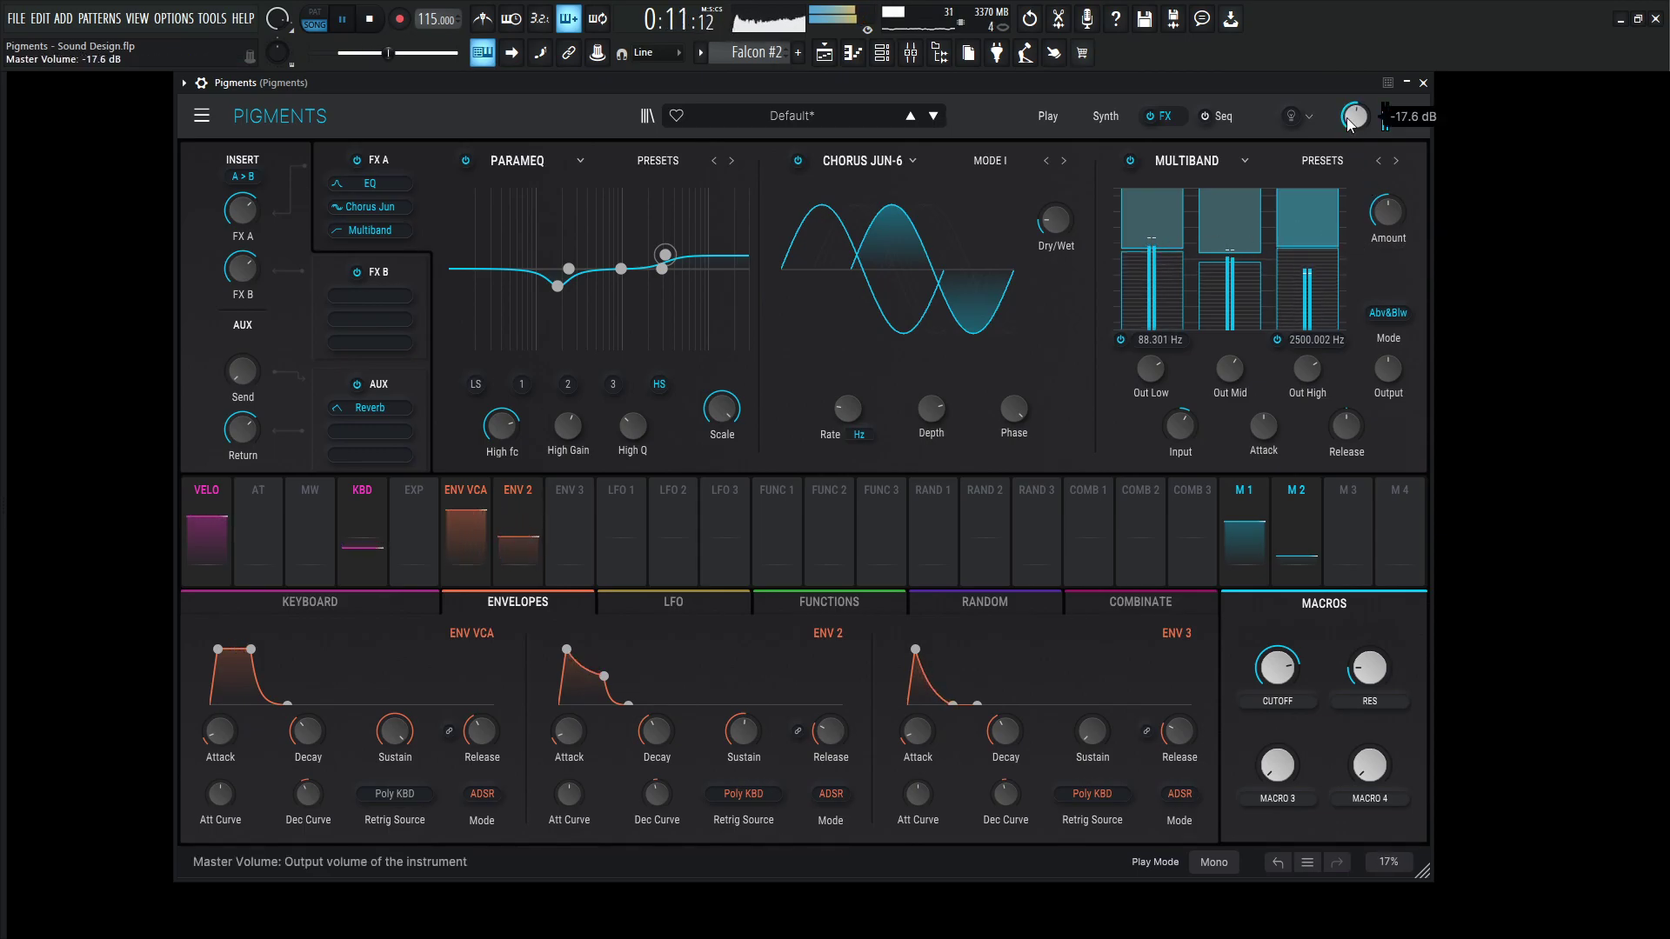
mouse_move(1153, 249)
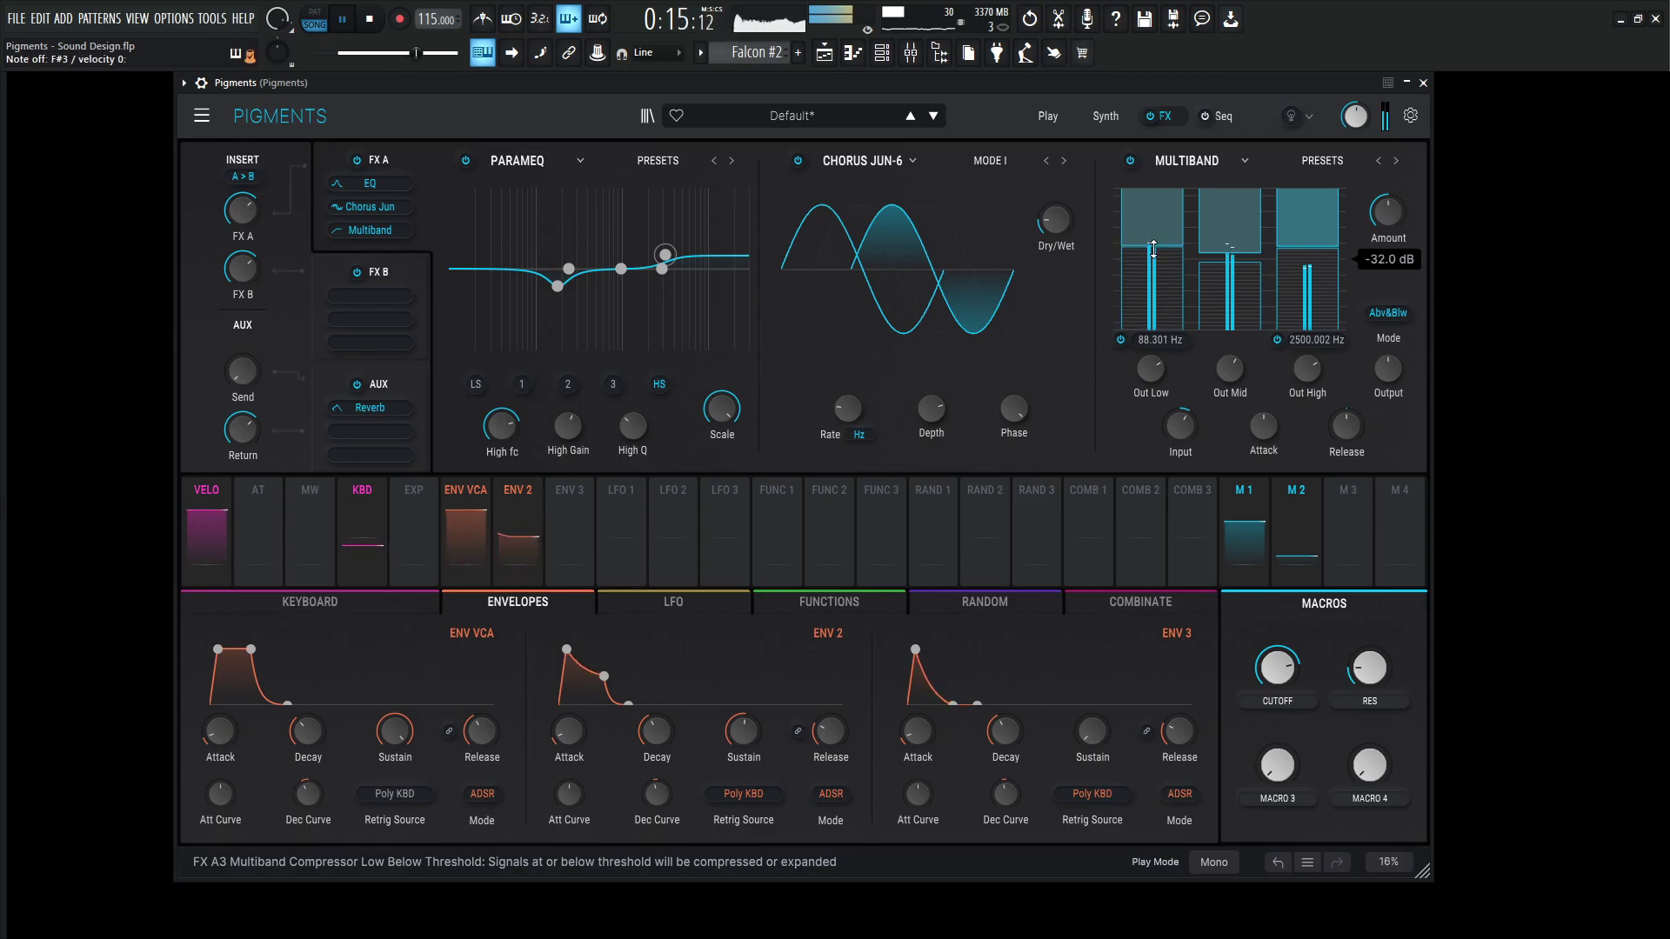
mouse_move(1178, 306)
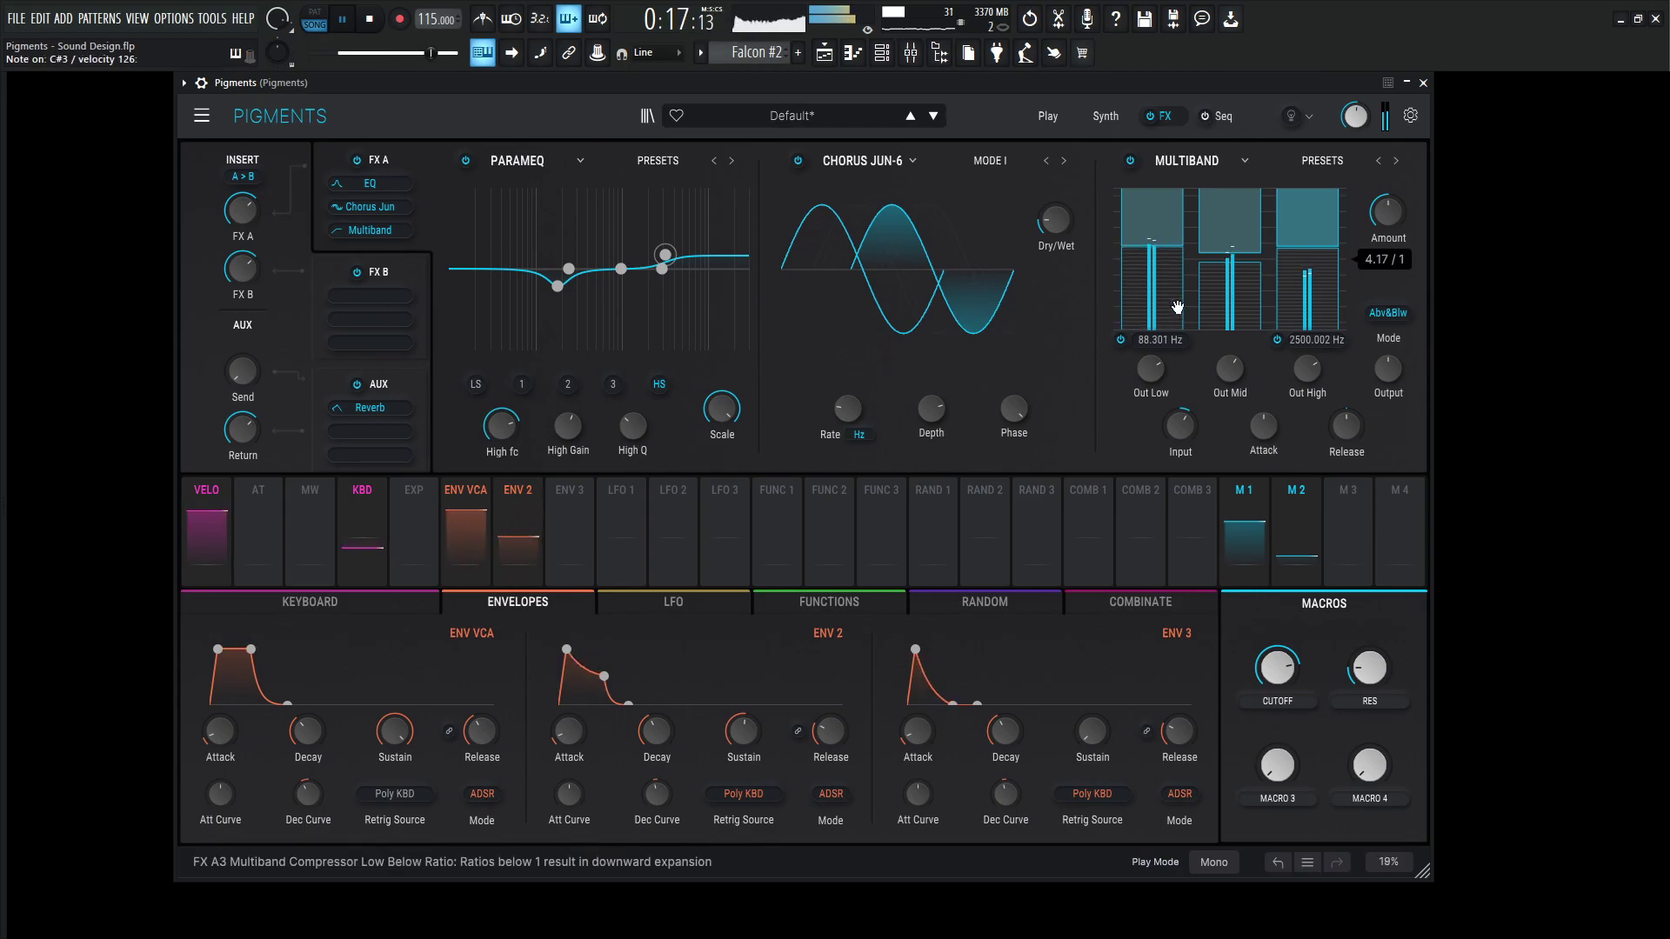
mouse_move(1306, 251)
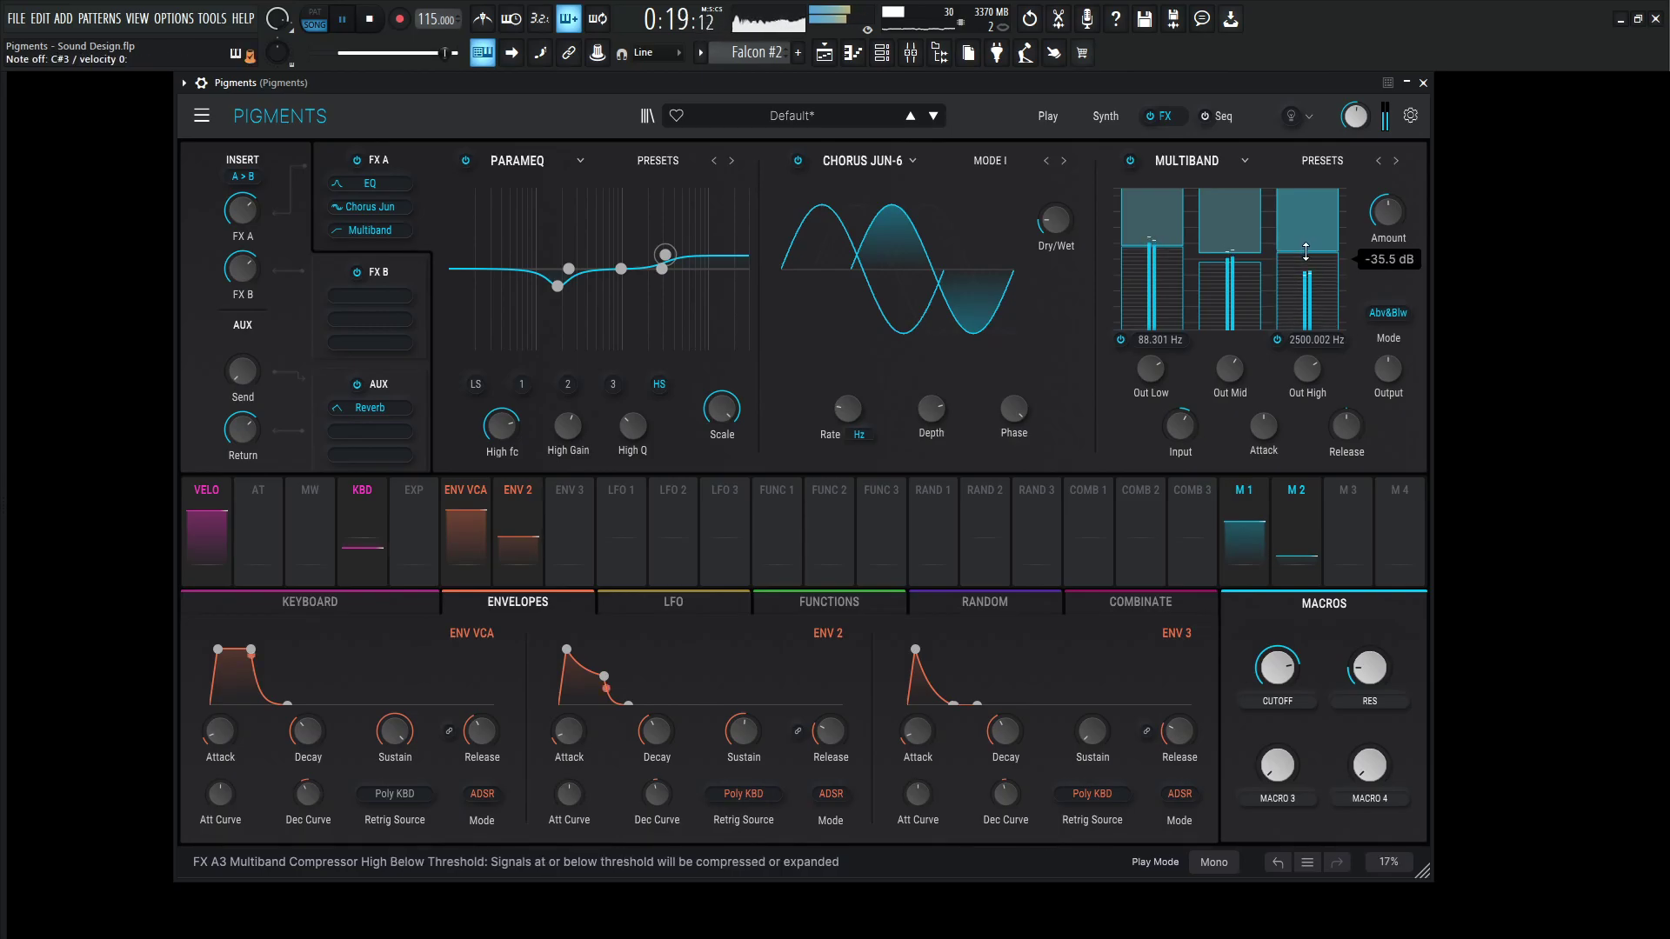
Sweep the Cutoff macro during playback, raise it to about 0.86, and stop playback
mouse_move(1286, 670)
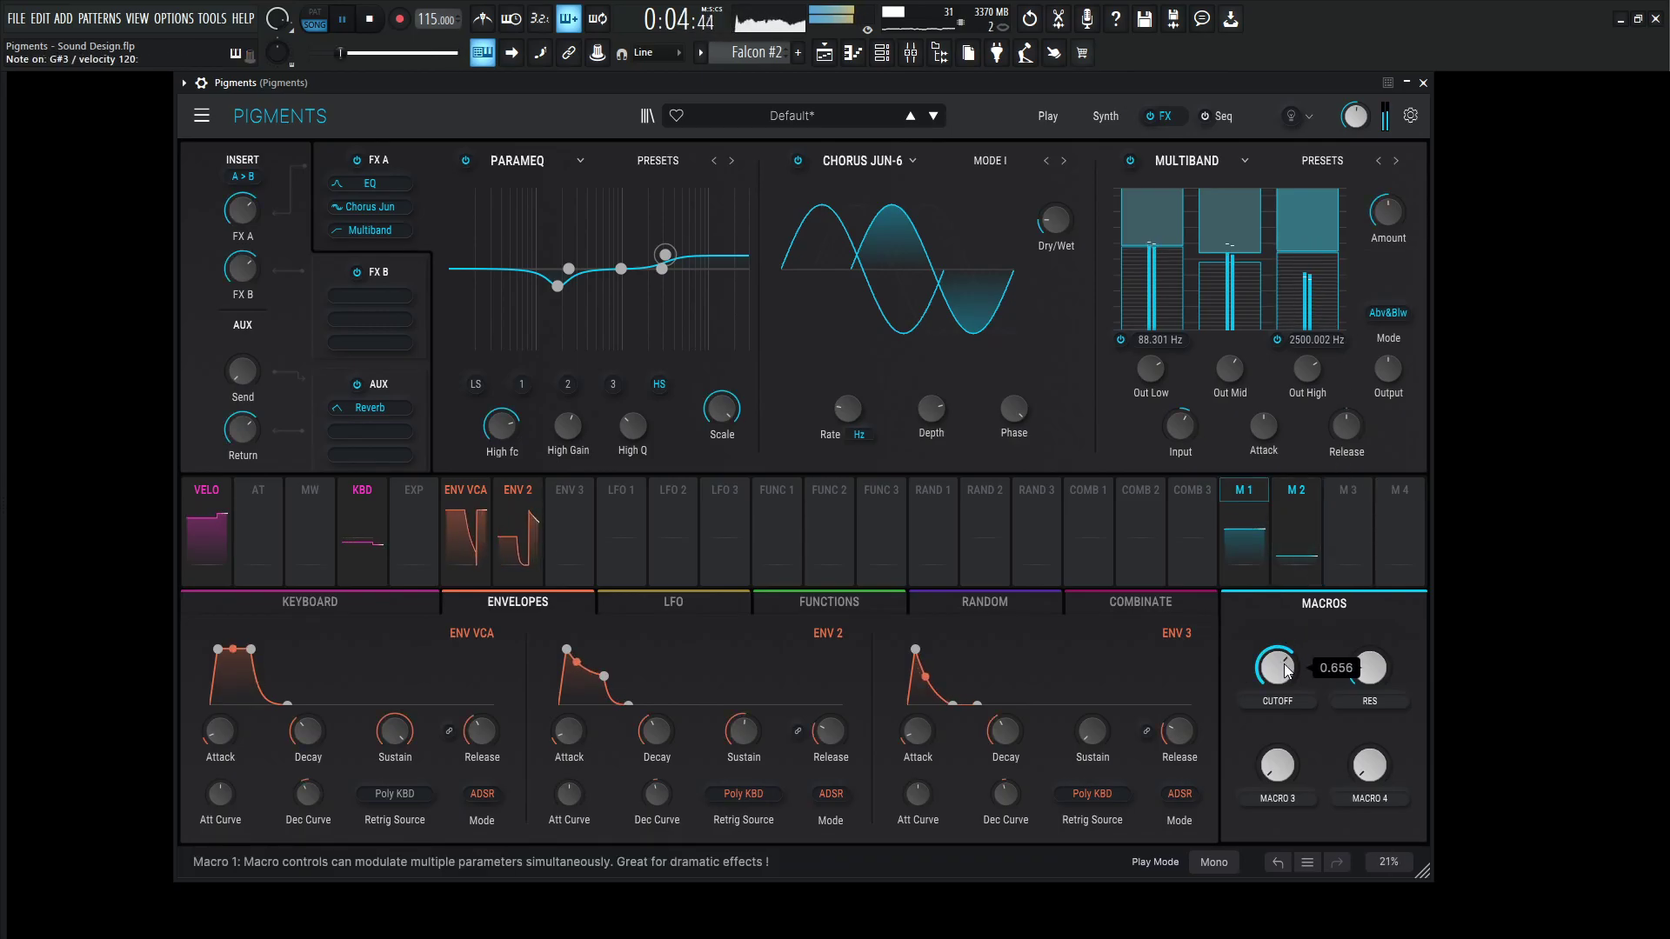
left_click_drag(1287, 671, 1285, 655)
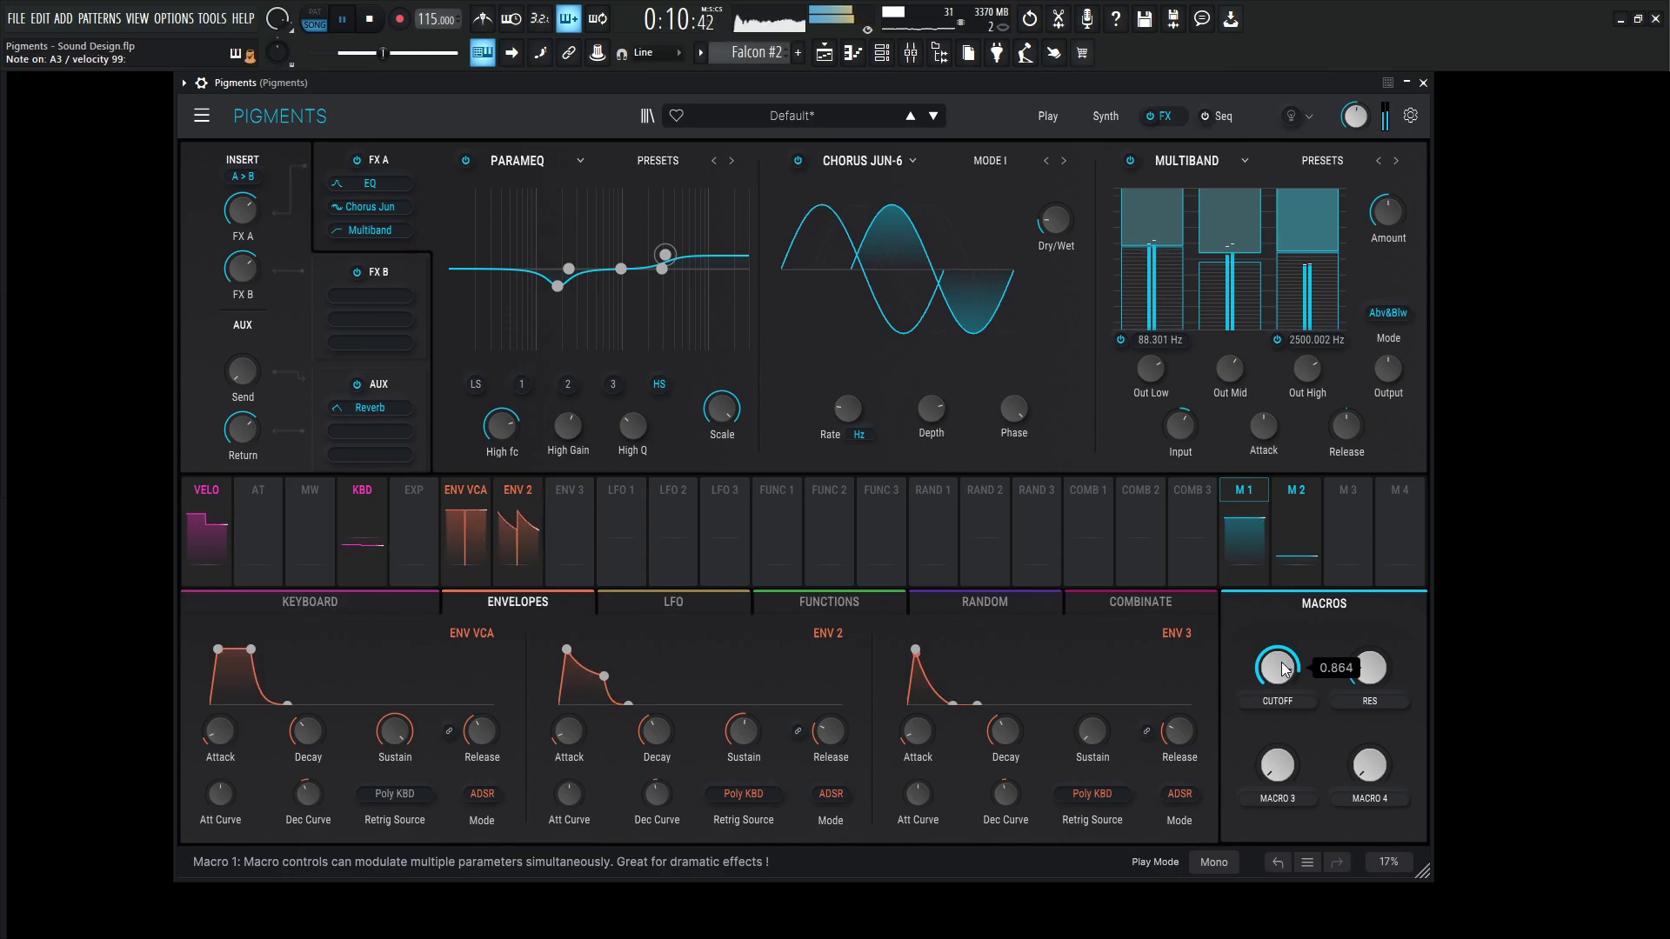
key("space")
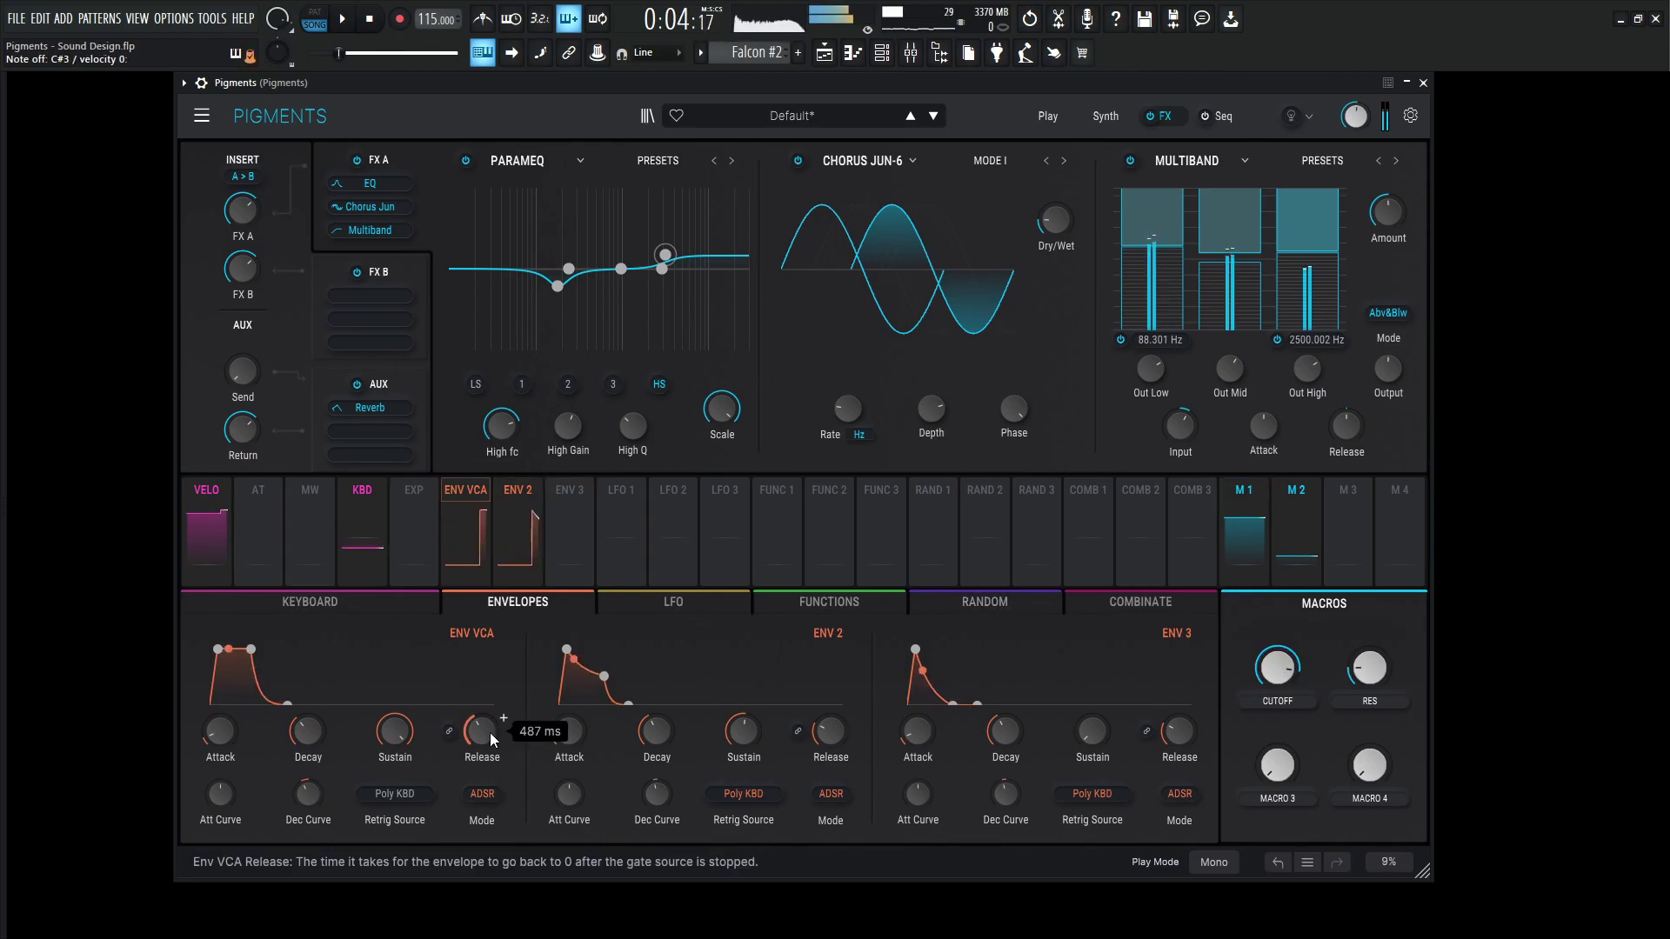
Shorten the Env VCA release slightly and reduce the EQ's high shelf boost to almost flat
left_click_drag(490, 727, 491, 732)
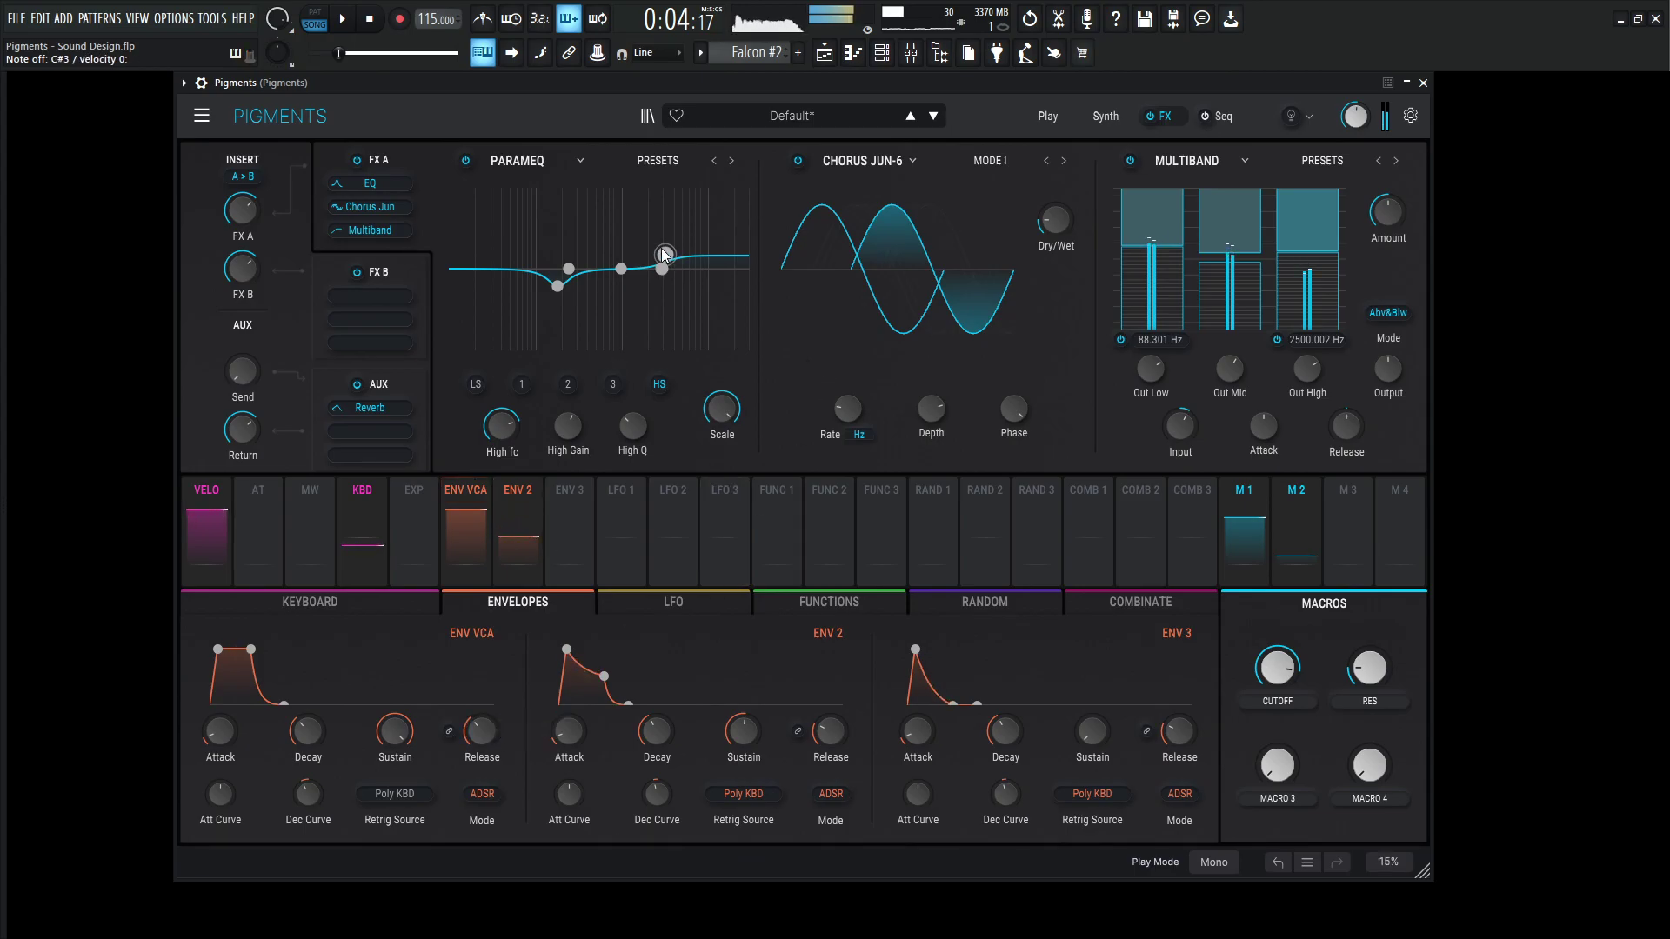
left_click_drag(663, 254, 666, 268)
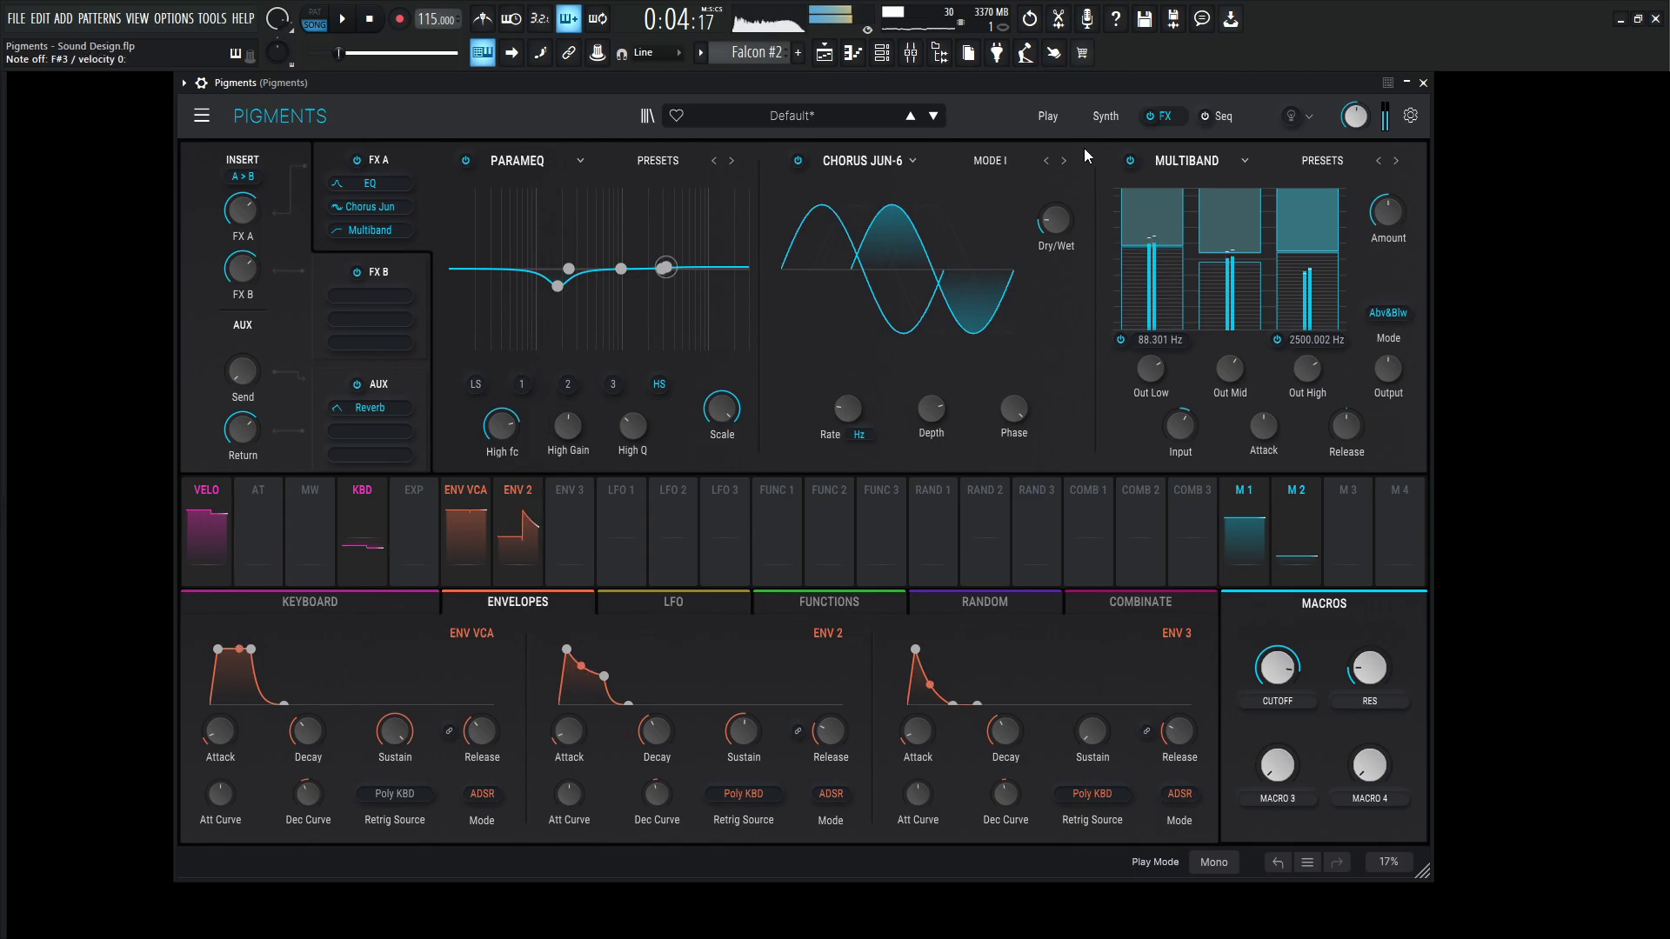
Adjust Engine 2's unison detune and Engine 1's fine tuning on the synth page
left_click(1101, 120)
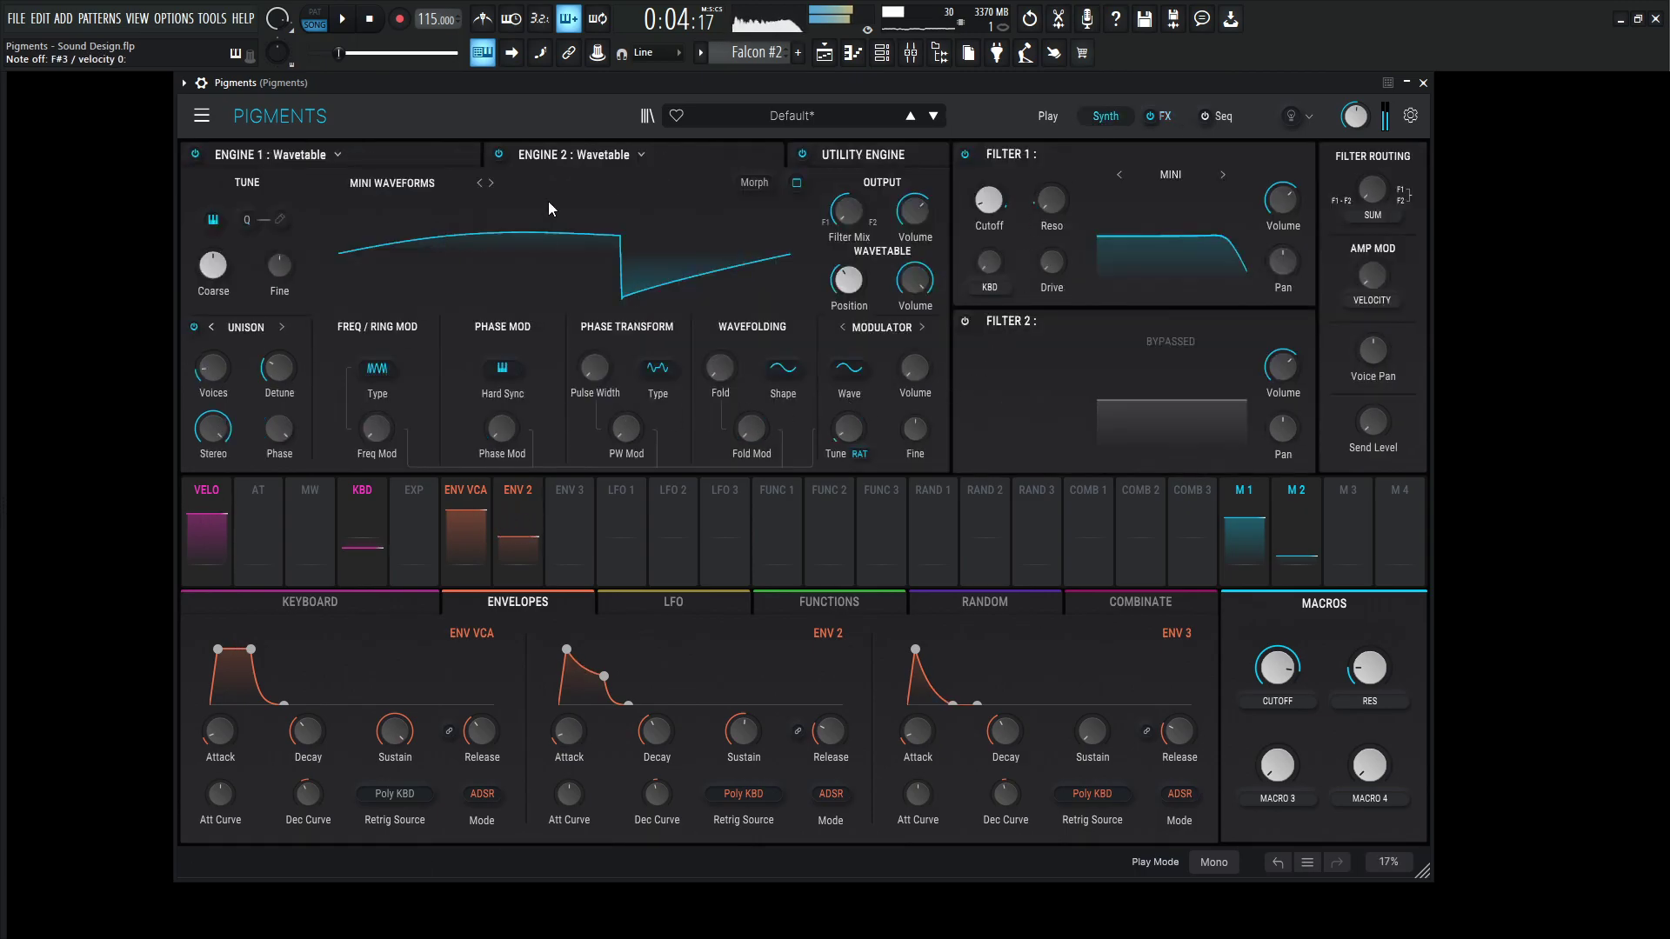
mouse_move(285, 374)
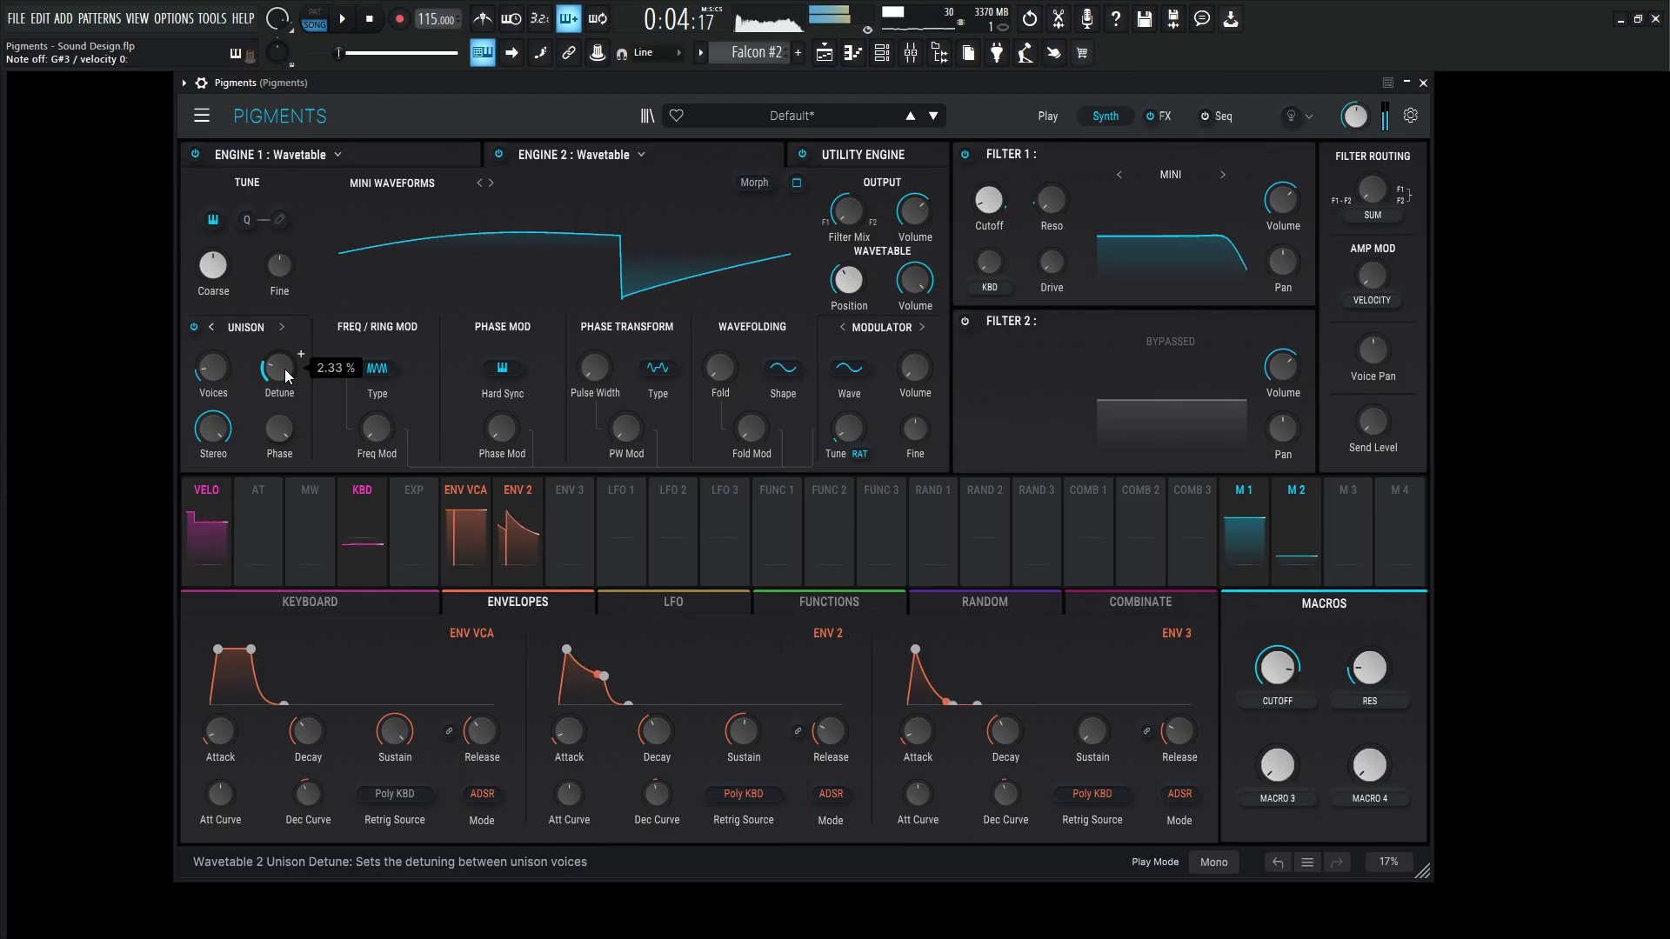
scroll(280, 368, "up", 2)
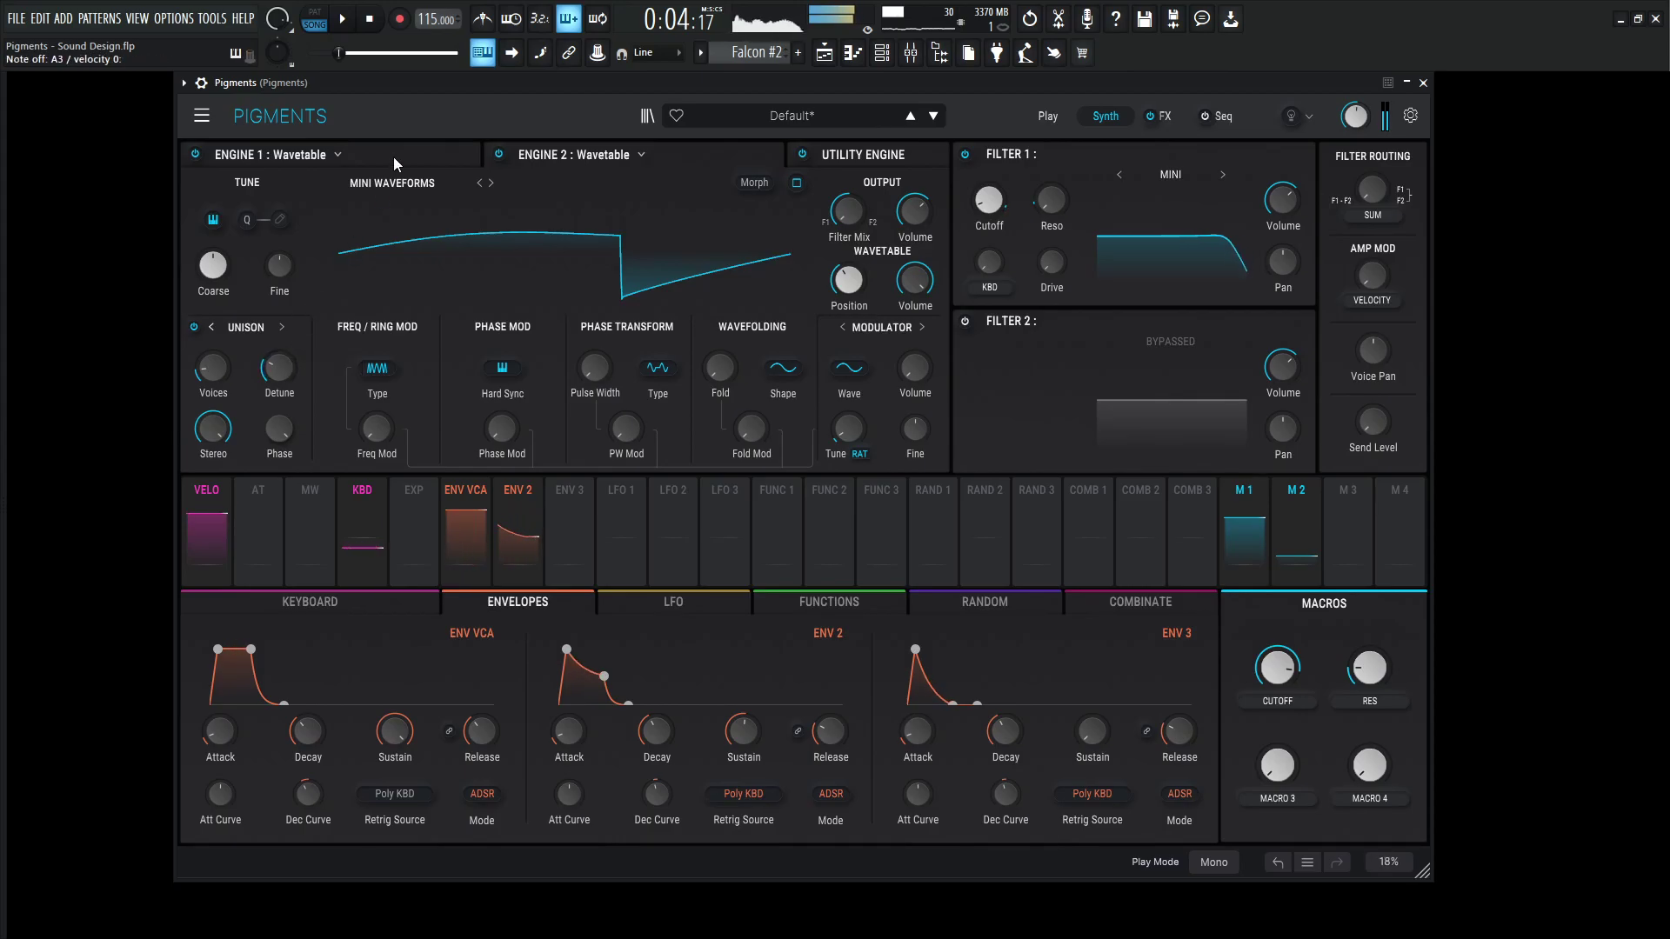
mouse_move(298, 255)
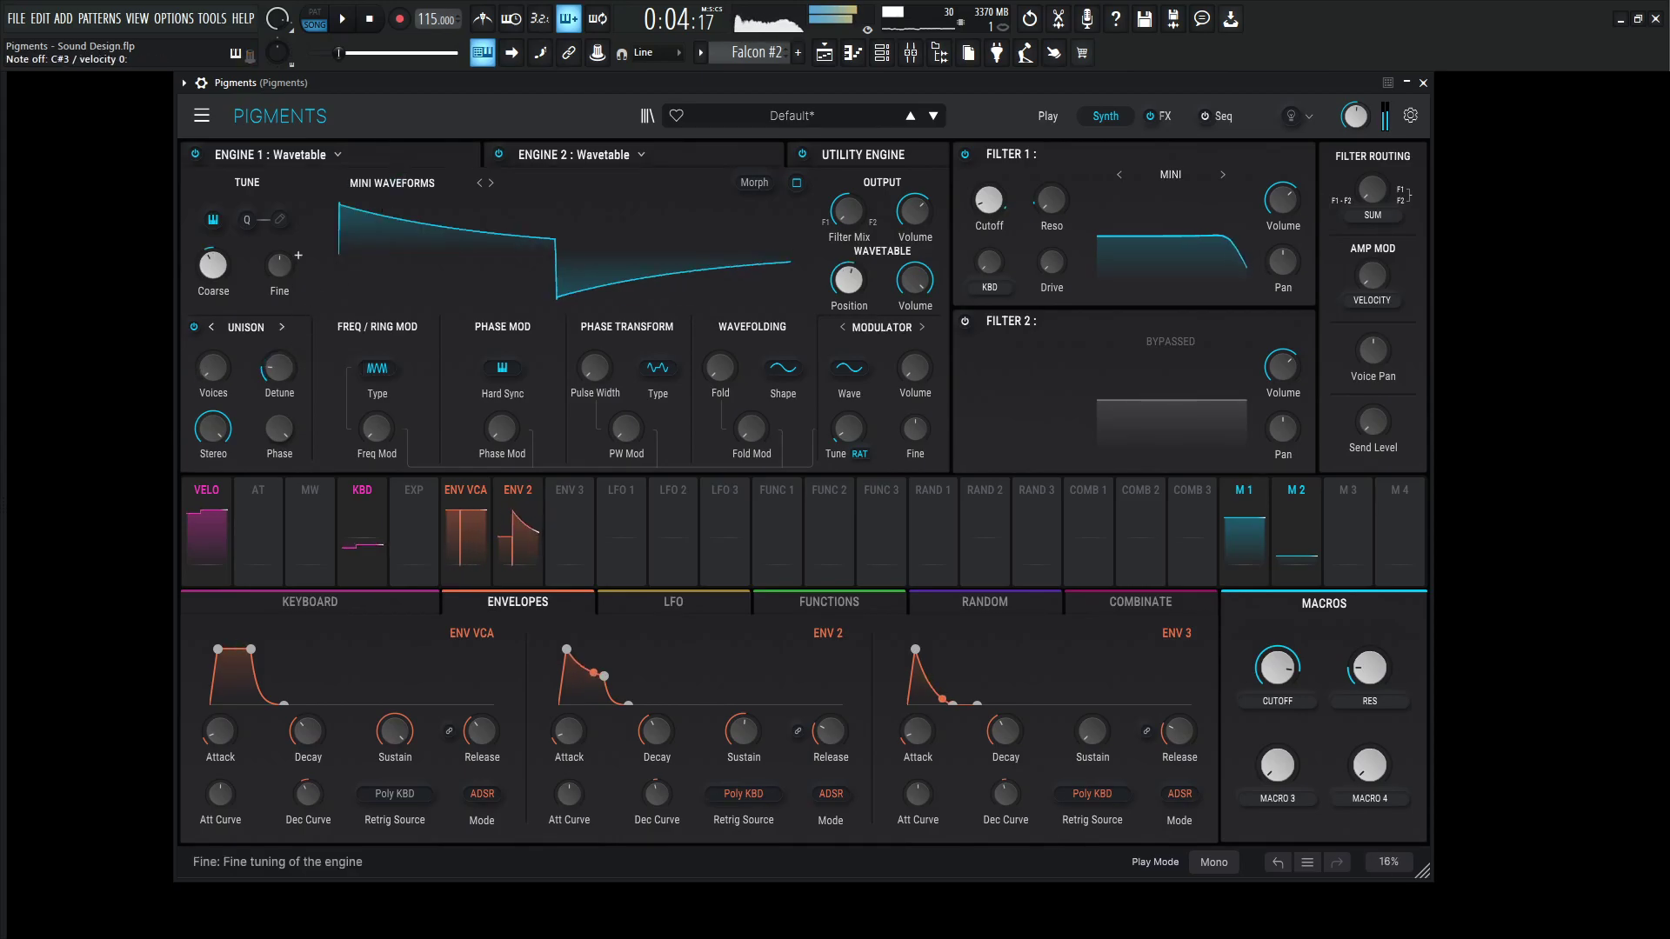
left_click_drag(283, 271, 283, 265)
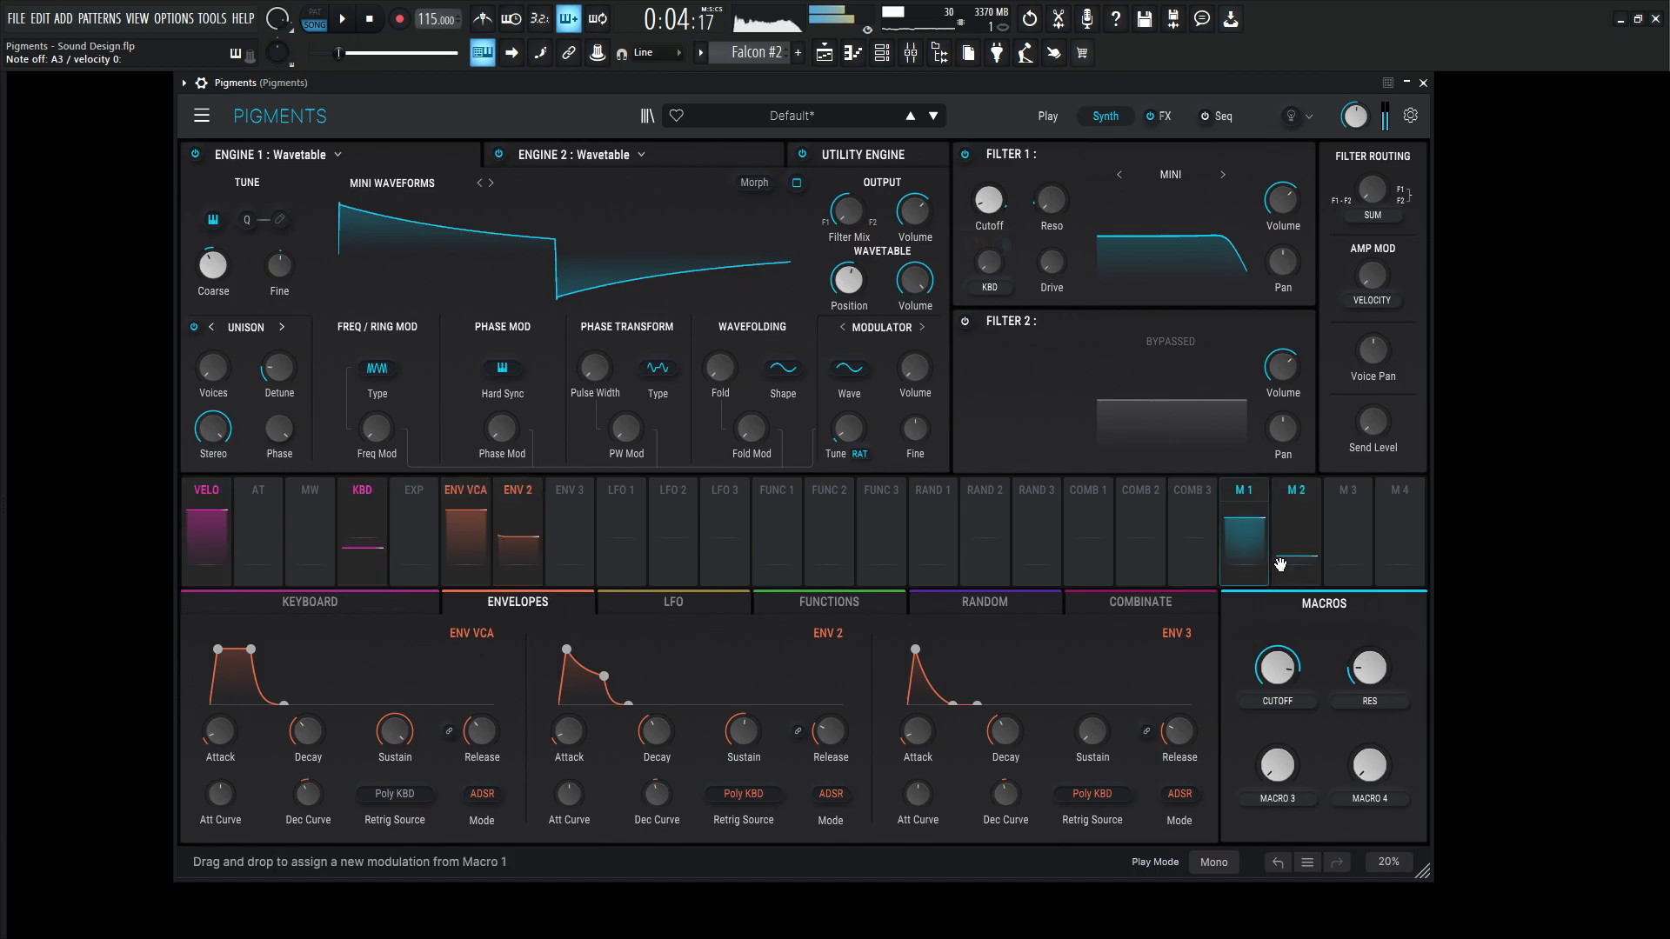
Set the Cutoff macro to about 0.65, adjust Env 2's amount on Filter 1's cutoff, and lower the Res macro
left_click_drag(1292, 659, 1291, 731)
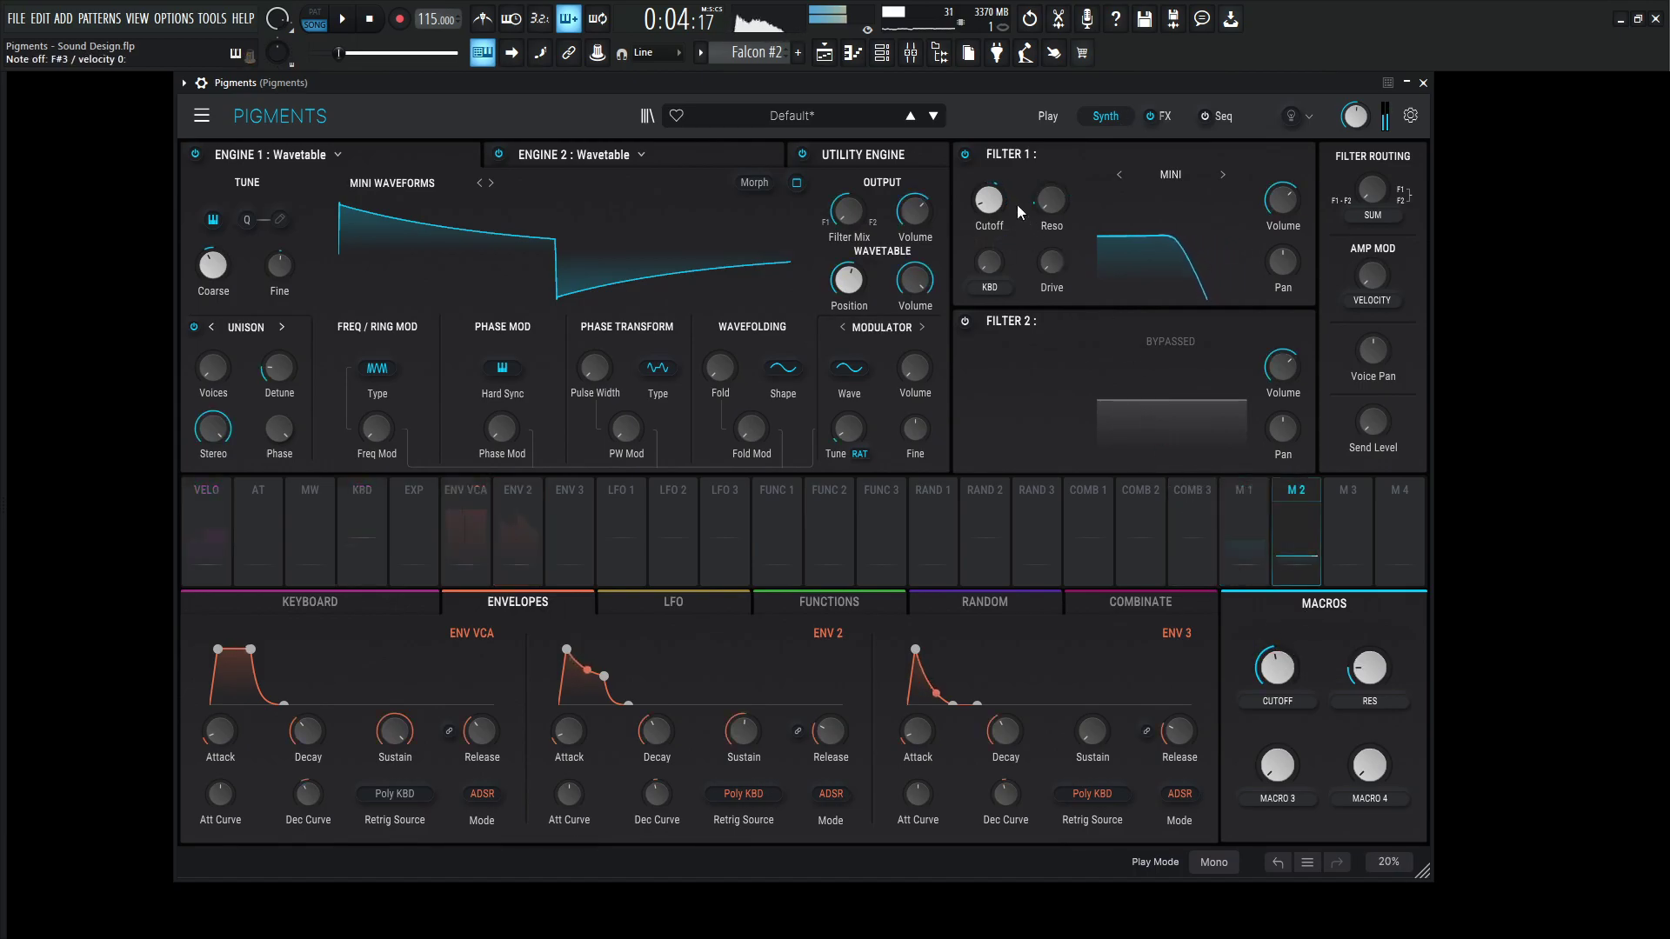
mouse_move(988, 205)
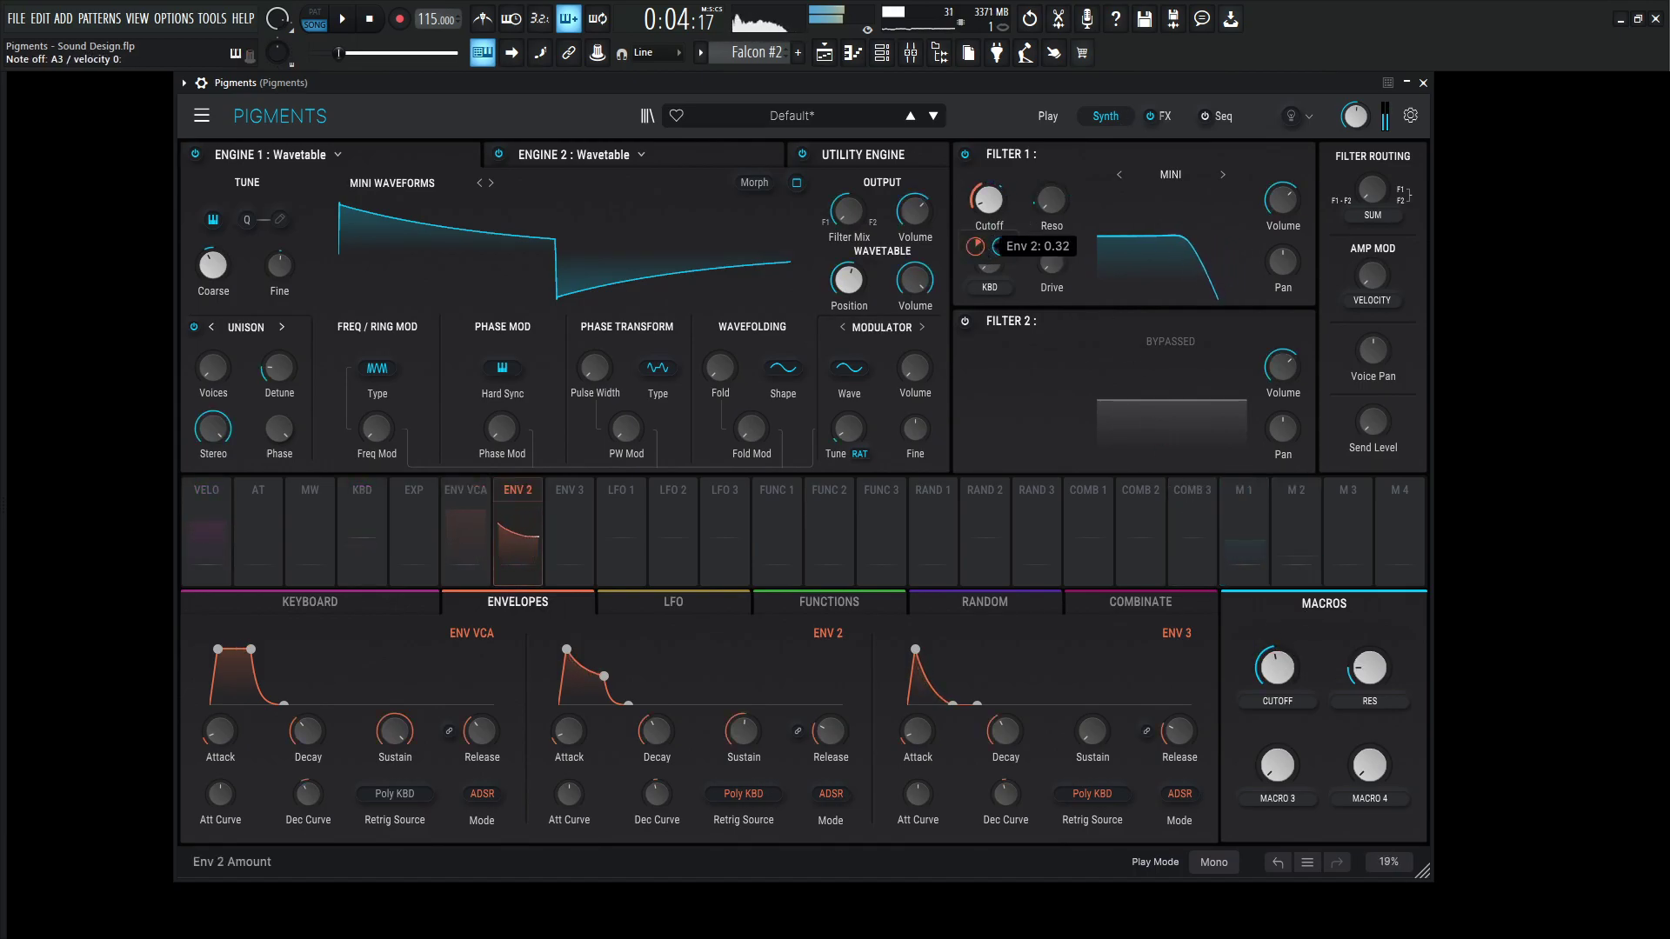
scroll(1277, 667, "up", 2)
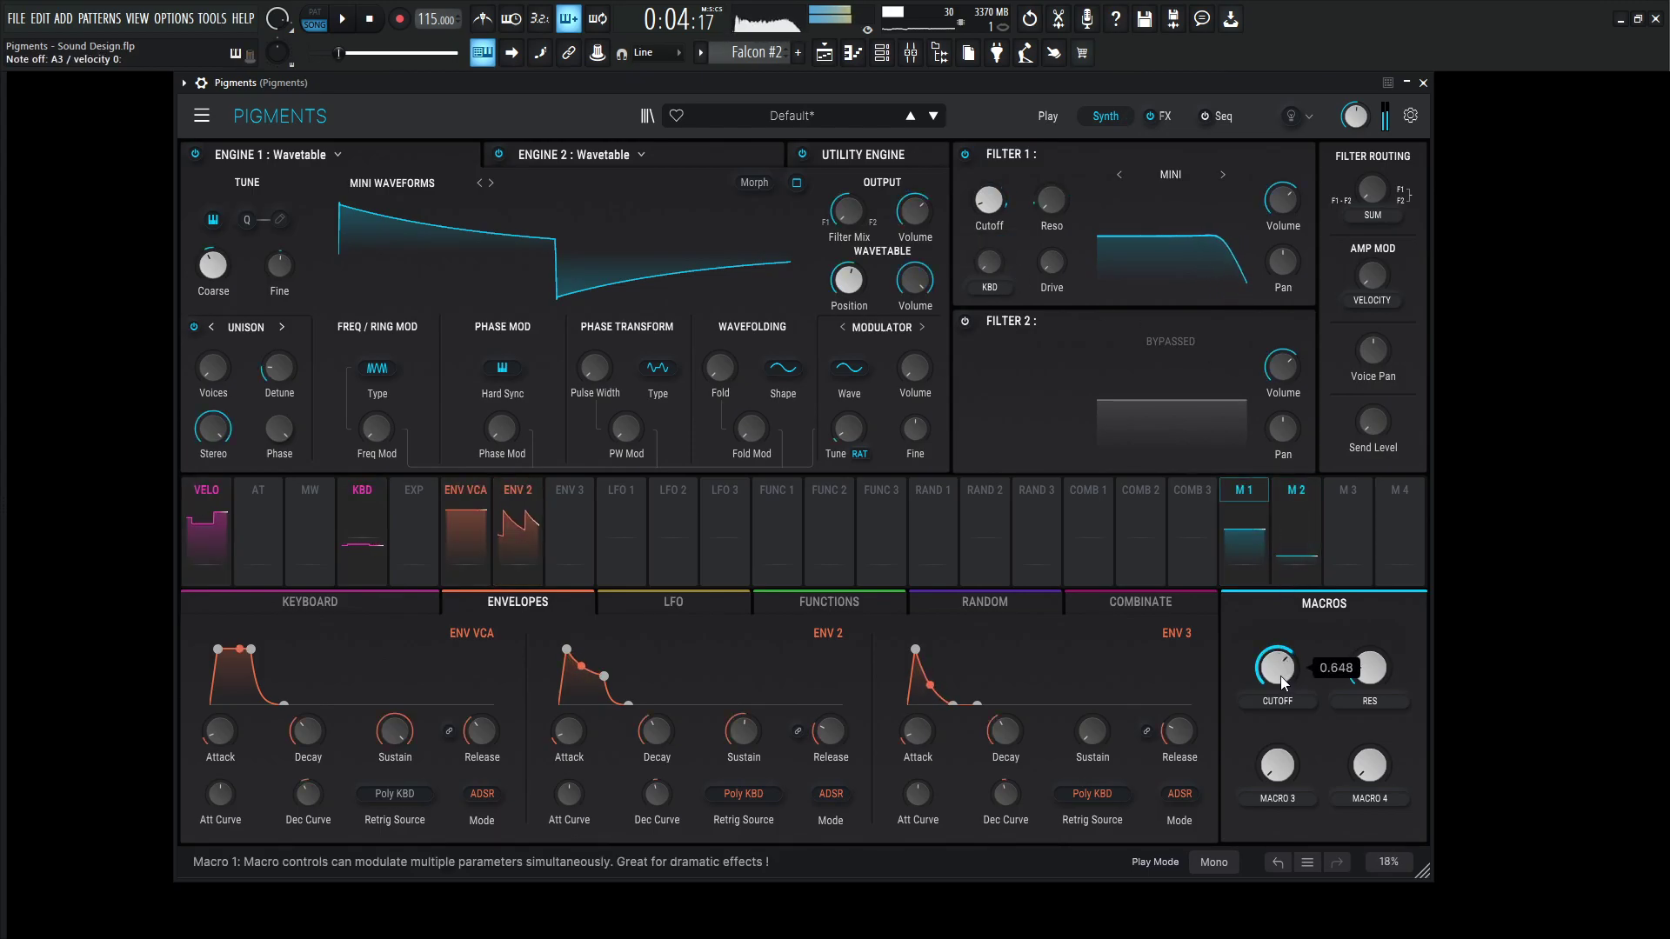
mouse_move(1357, 683)
left_mouse_down()
mouse_move(1357, 716)
mouse_move(1361, 664)
left_mouse_up()
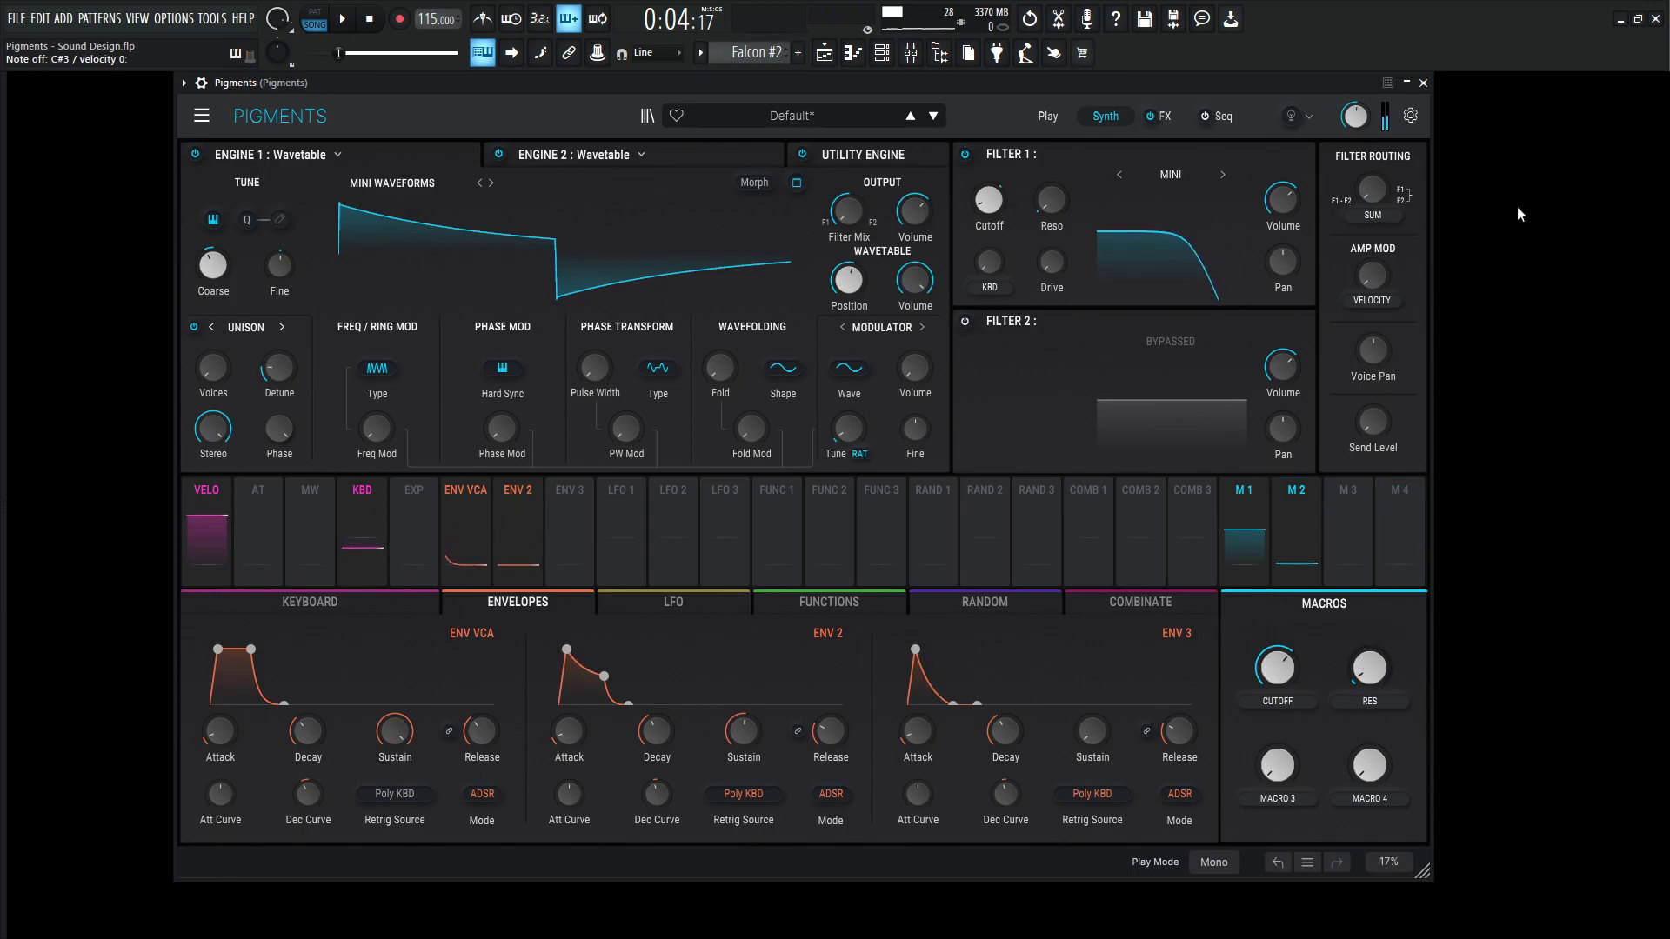
Add a Delay effect to the first slot of the FX B chain
left_click(1165, 115)
left_click(384, 287)
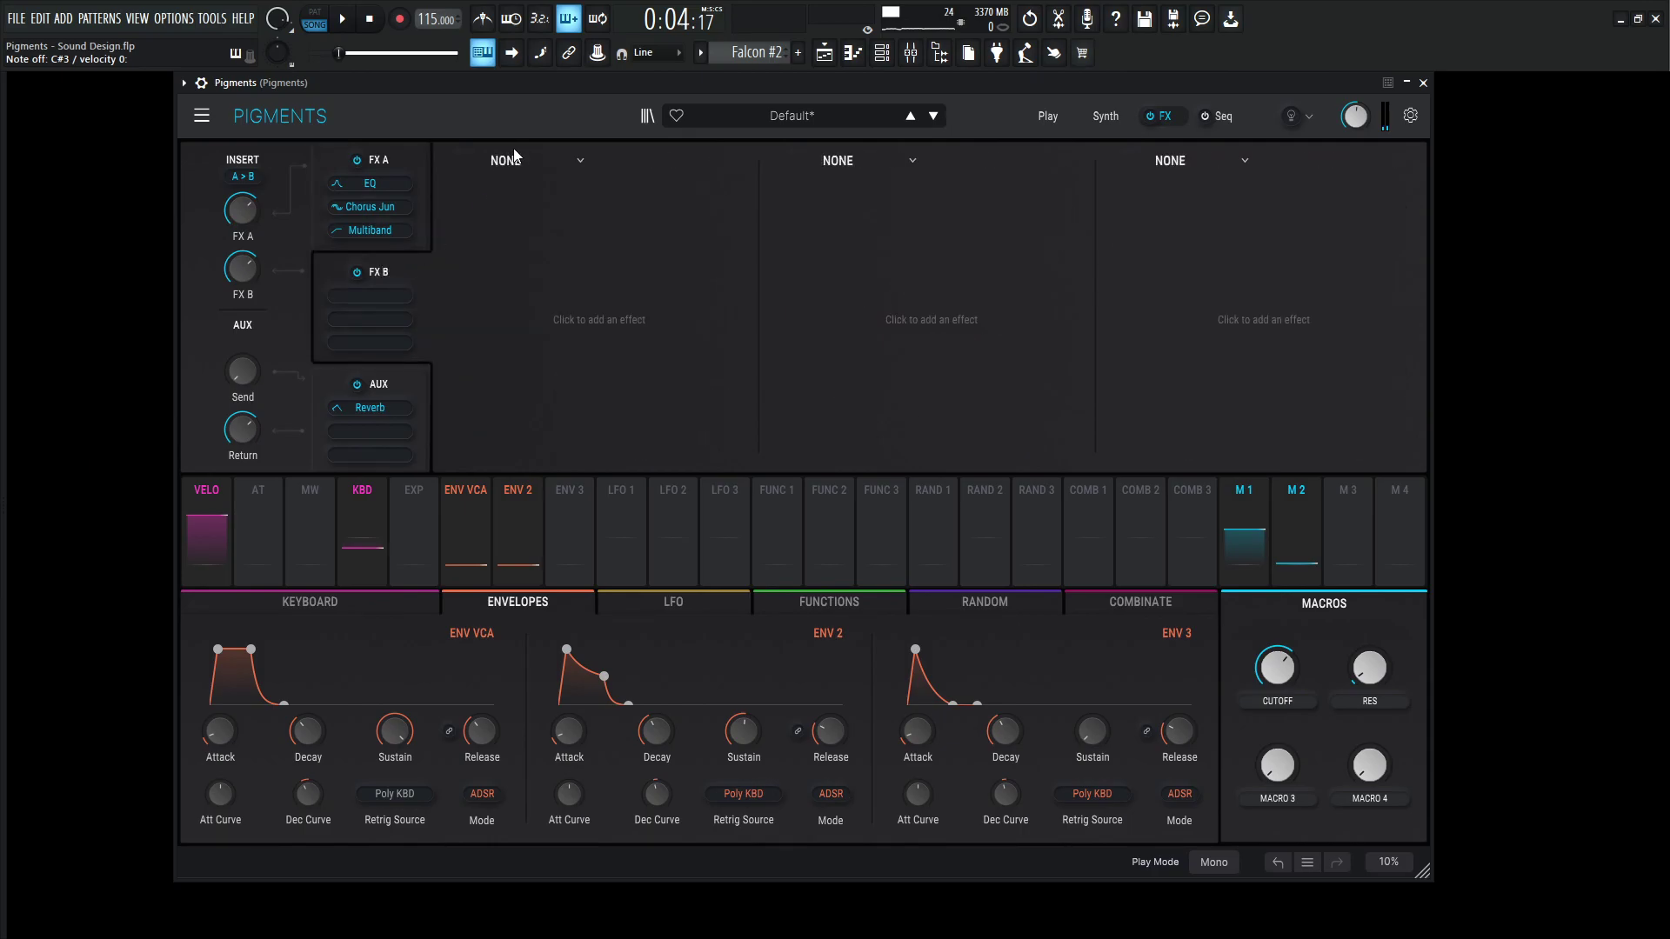
left_click(513, 163)
left_click(581, 264)
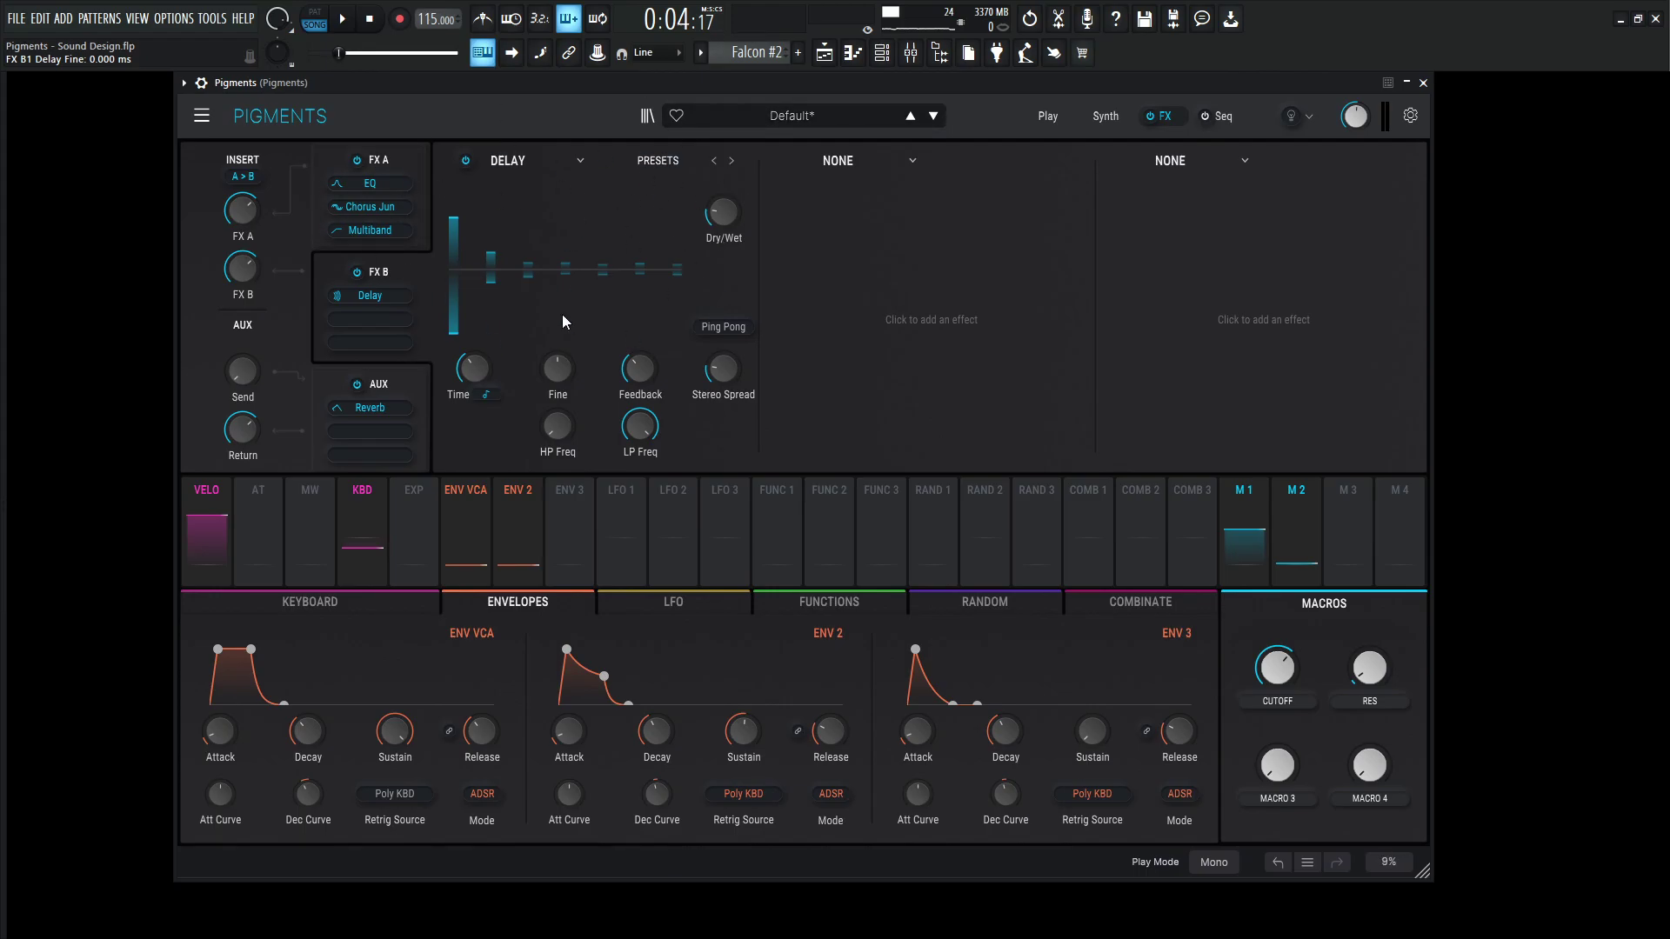
Enable the delay's Ping Pong mode, adjust its width, time and filters with LP Freq at 5123 Hz, and audition it
left_click(724, 330)
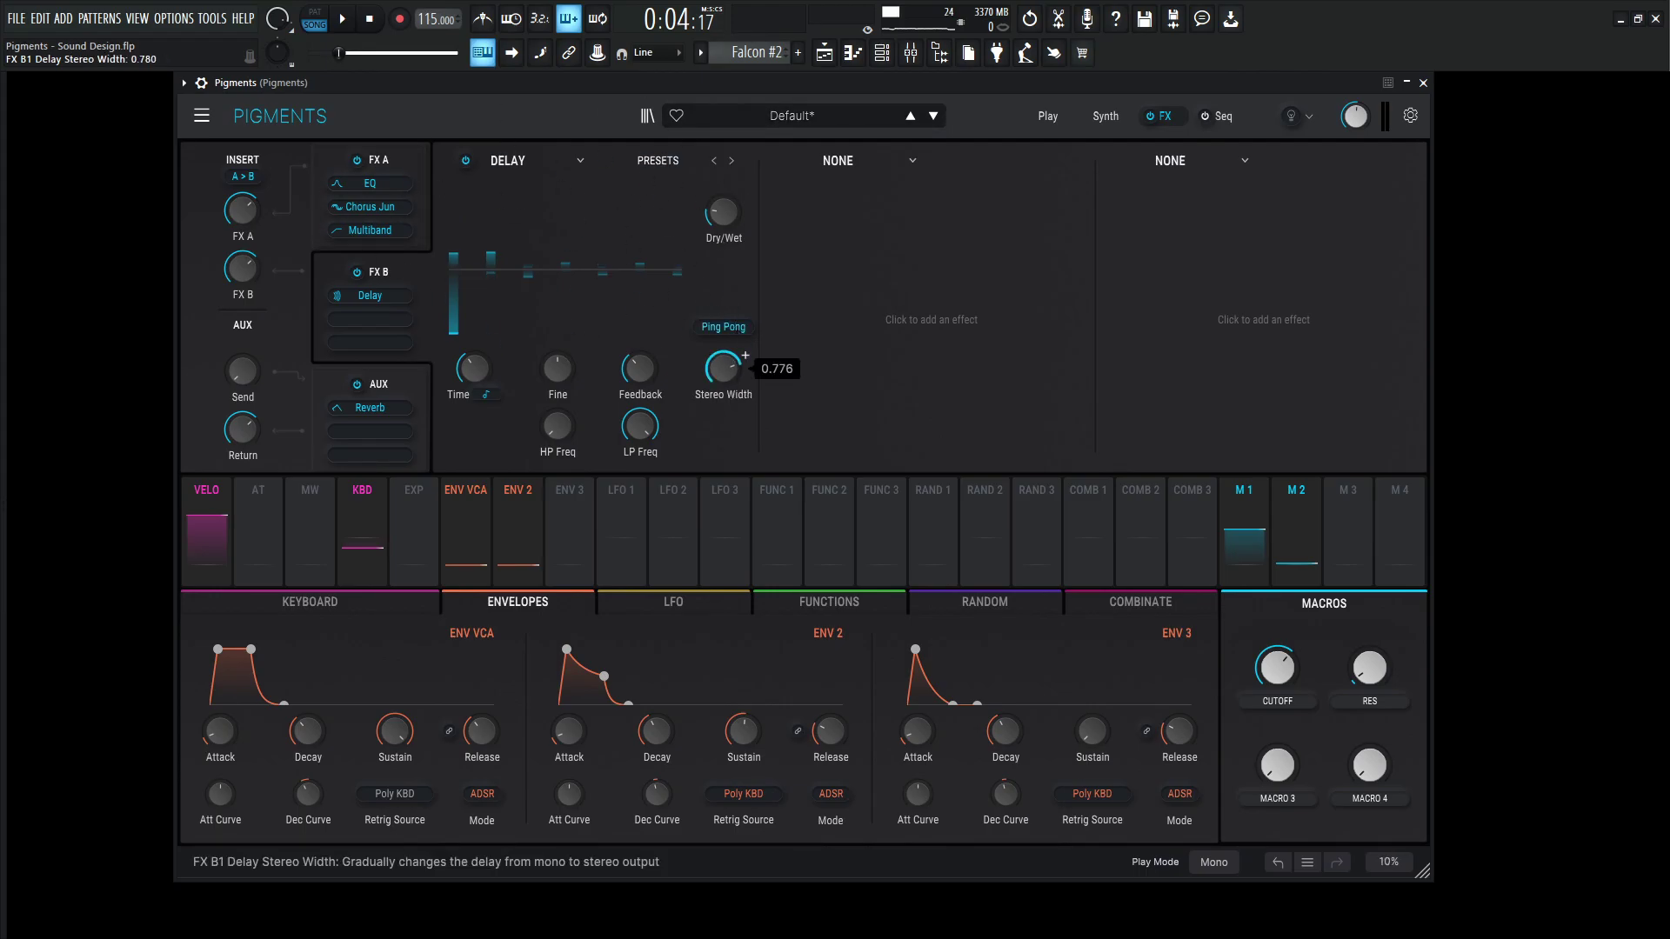
left_click_drag(724, 368, 724, 367)
left_click_drag(473, 368, 474, 368)
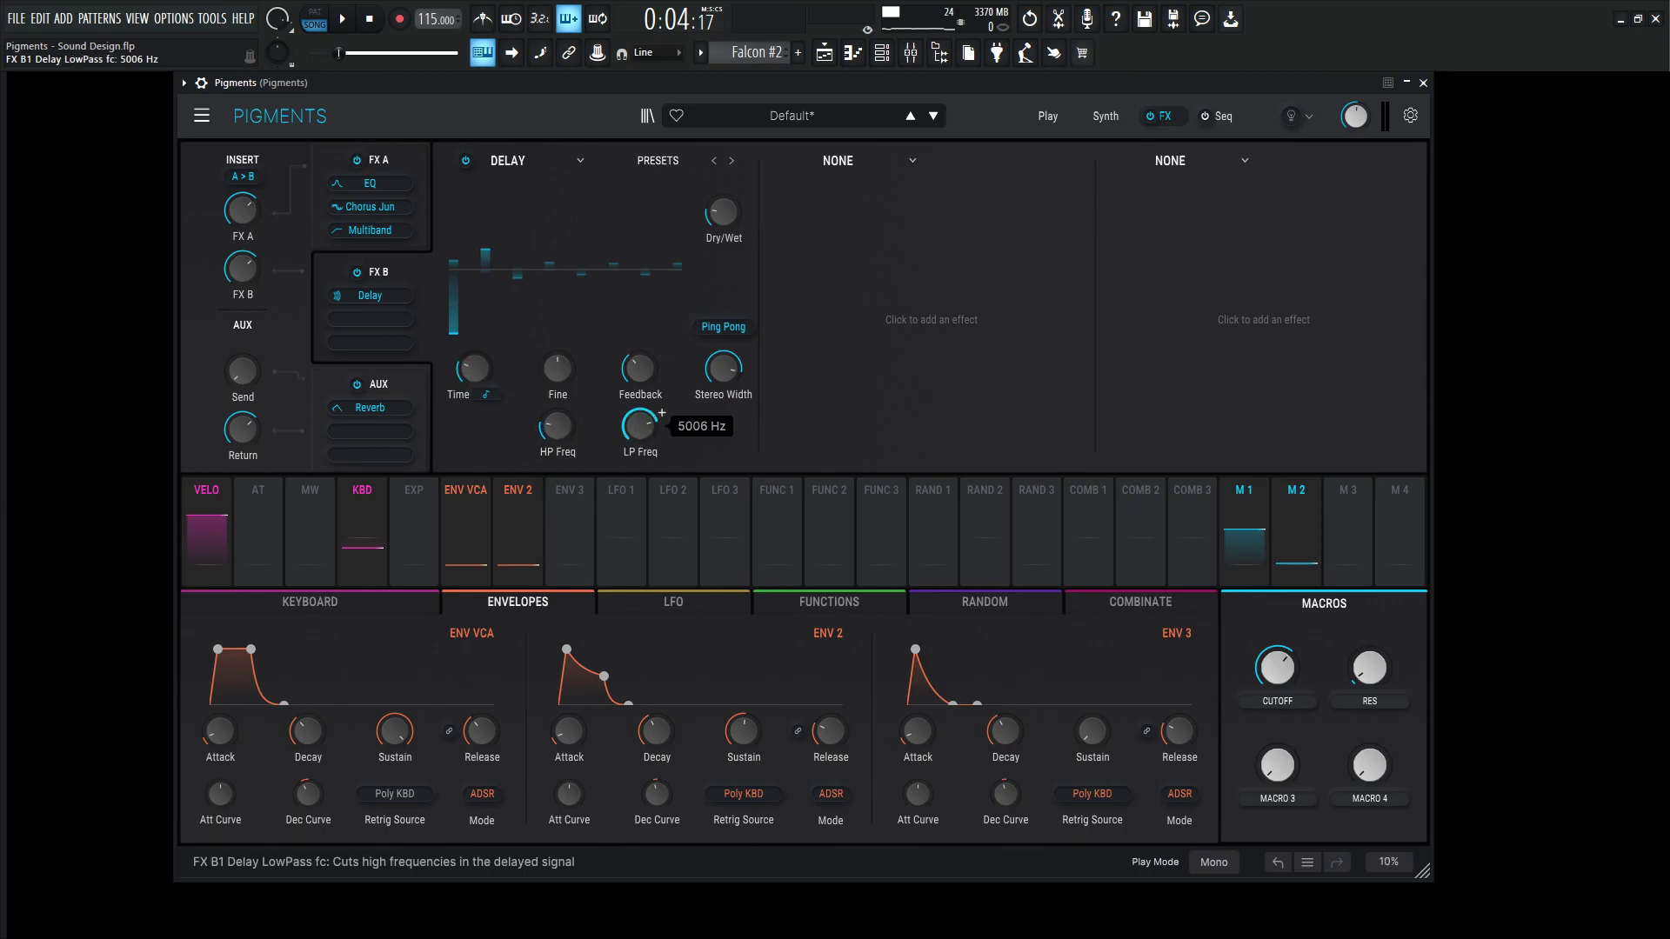
scroll(638, 434, "up", 1)
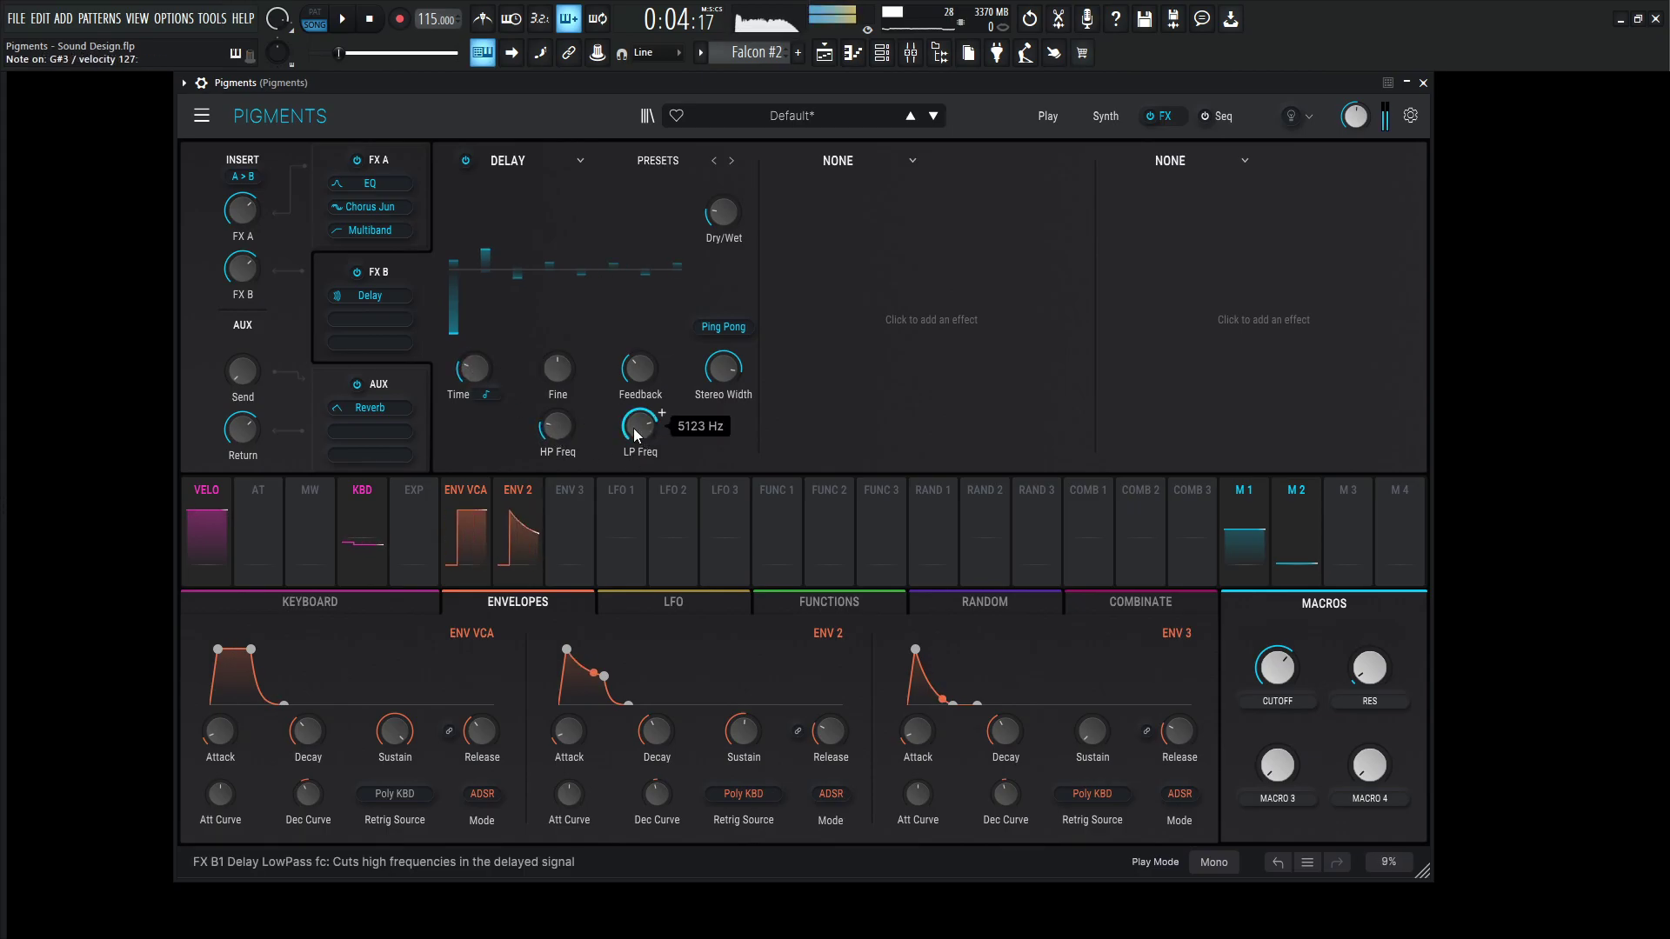
key("space")
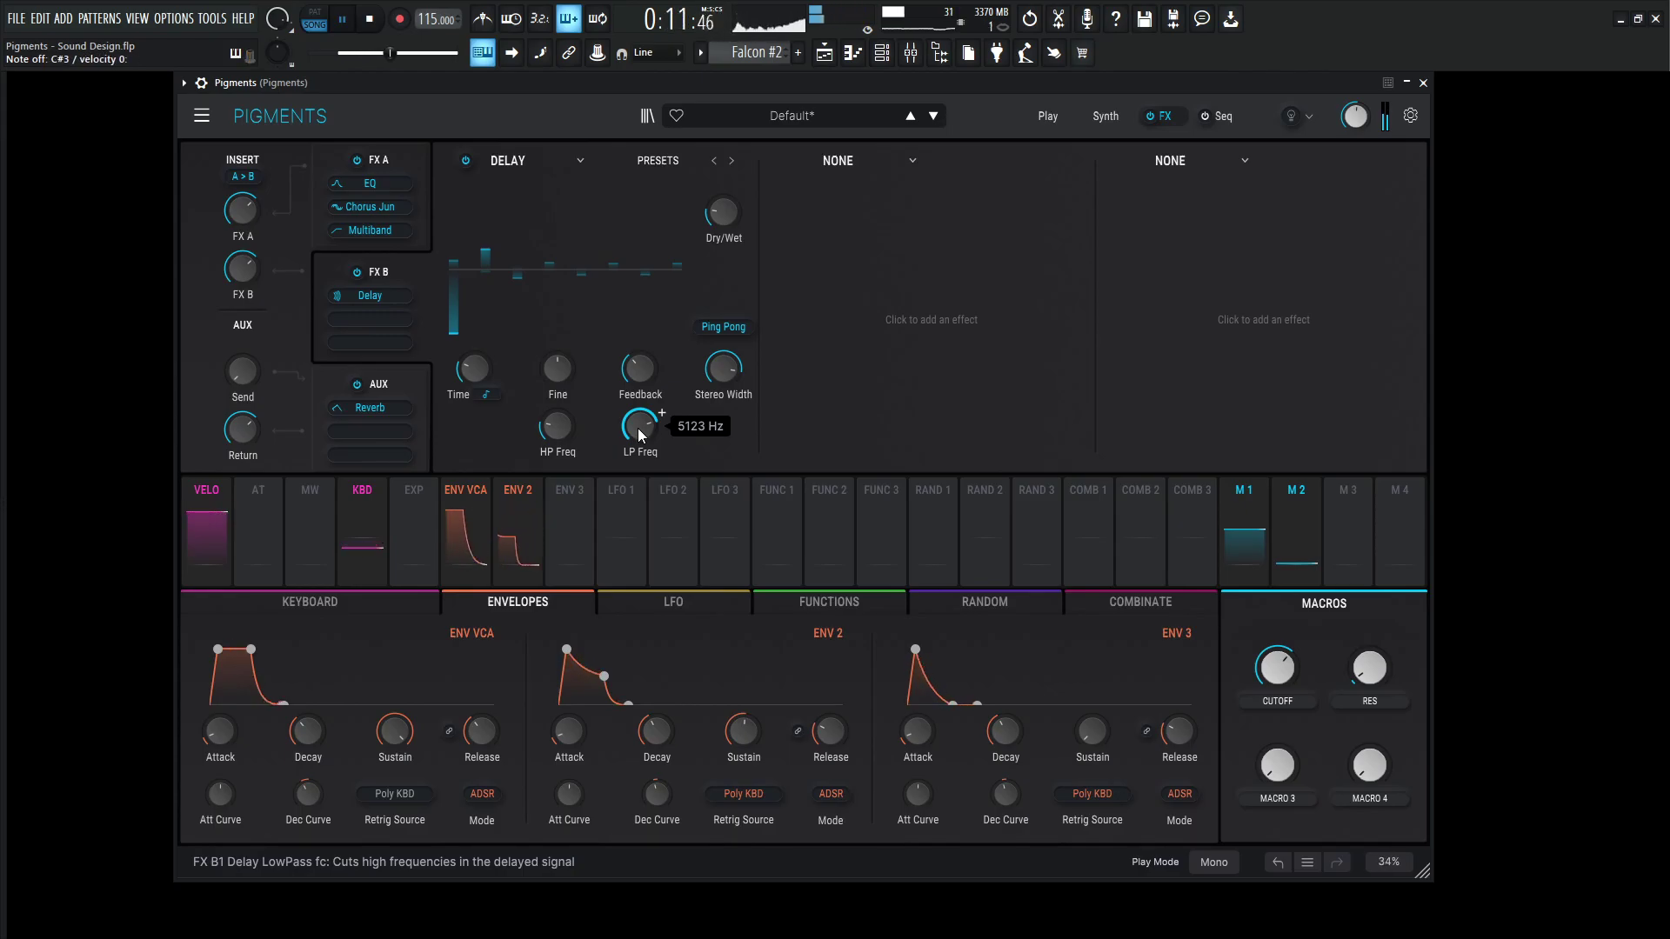
key("space")
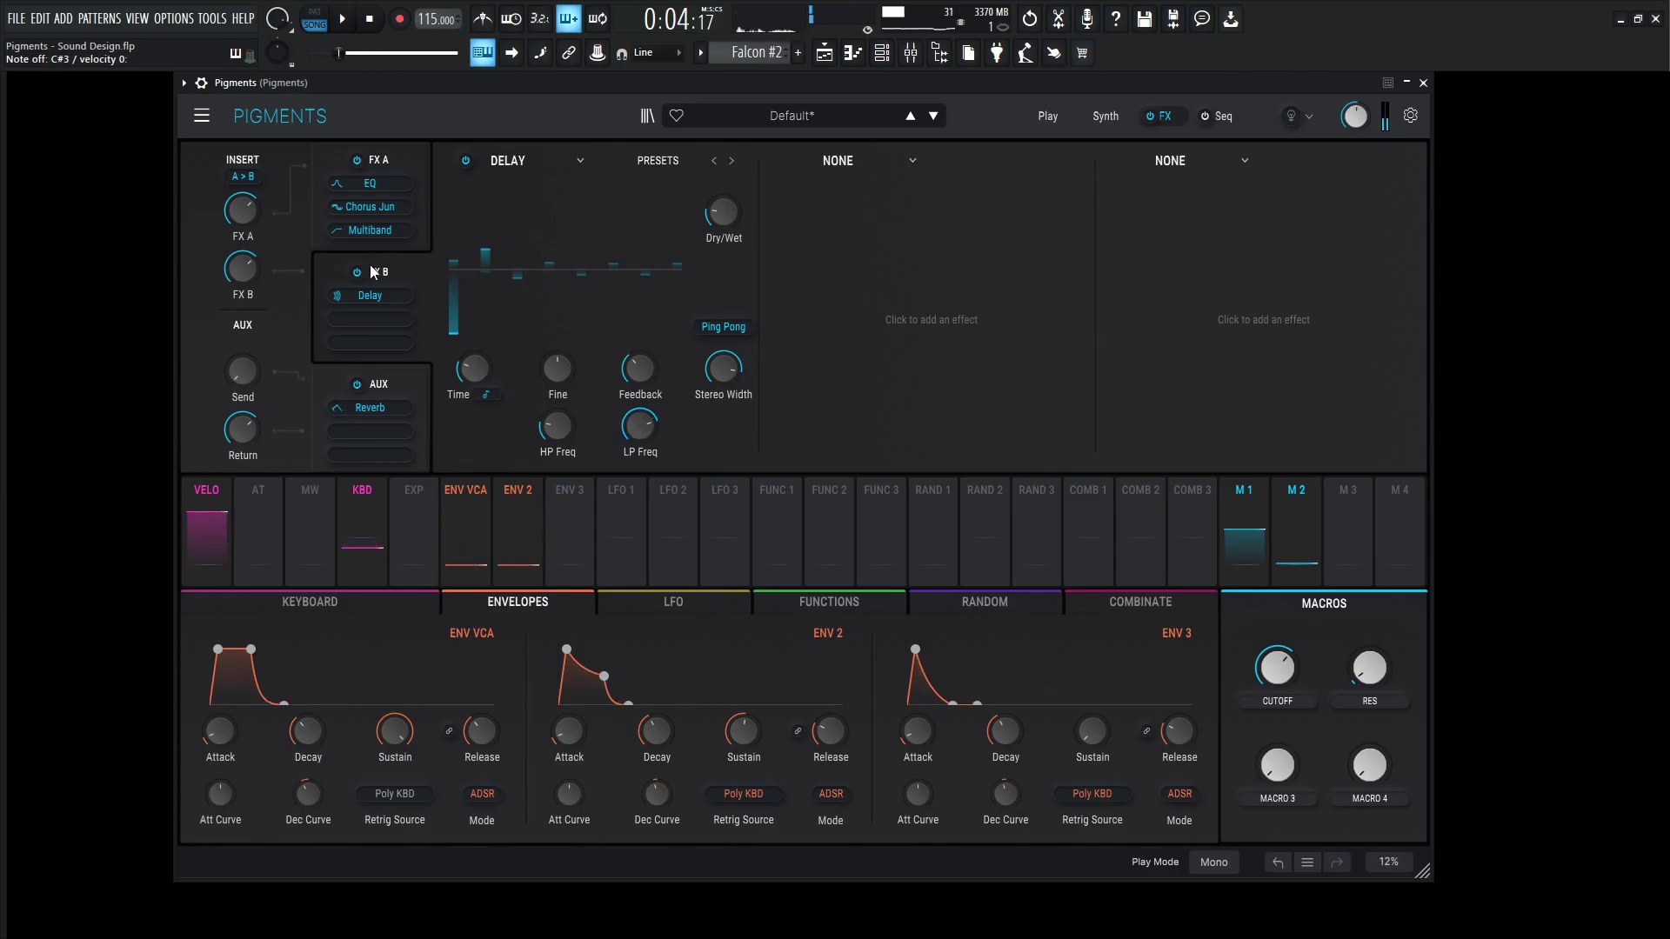
Move the Delay to FX B's second slot and add a Distortion effect in the first slot
left_click_drag(372, 320, 396, 319)
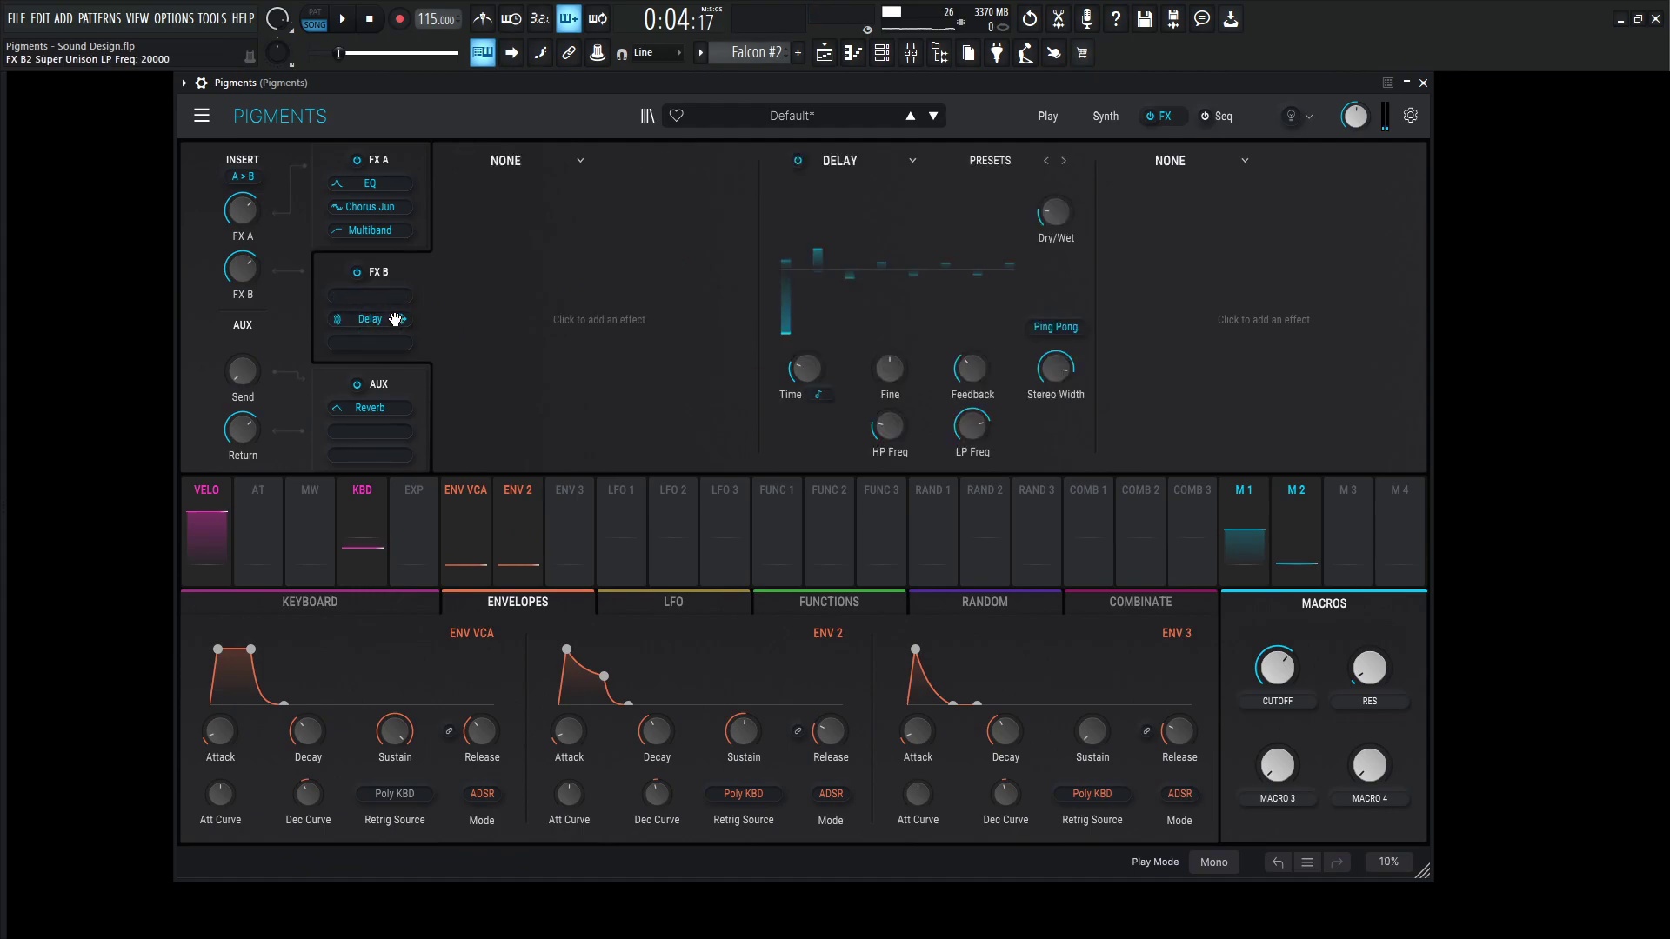
left_click(503, 186)
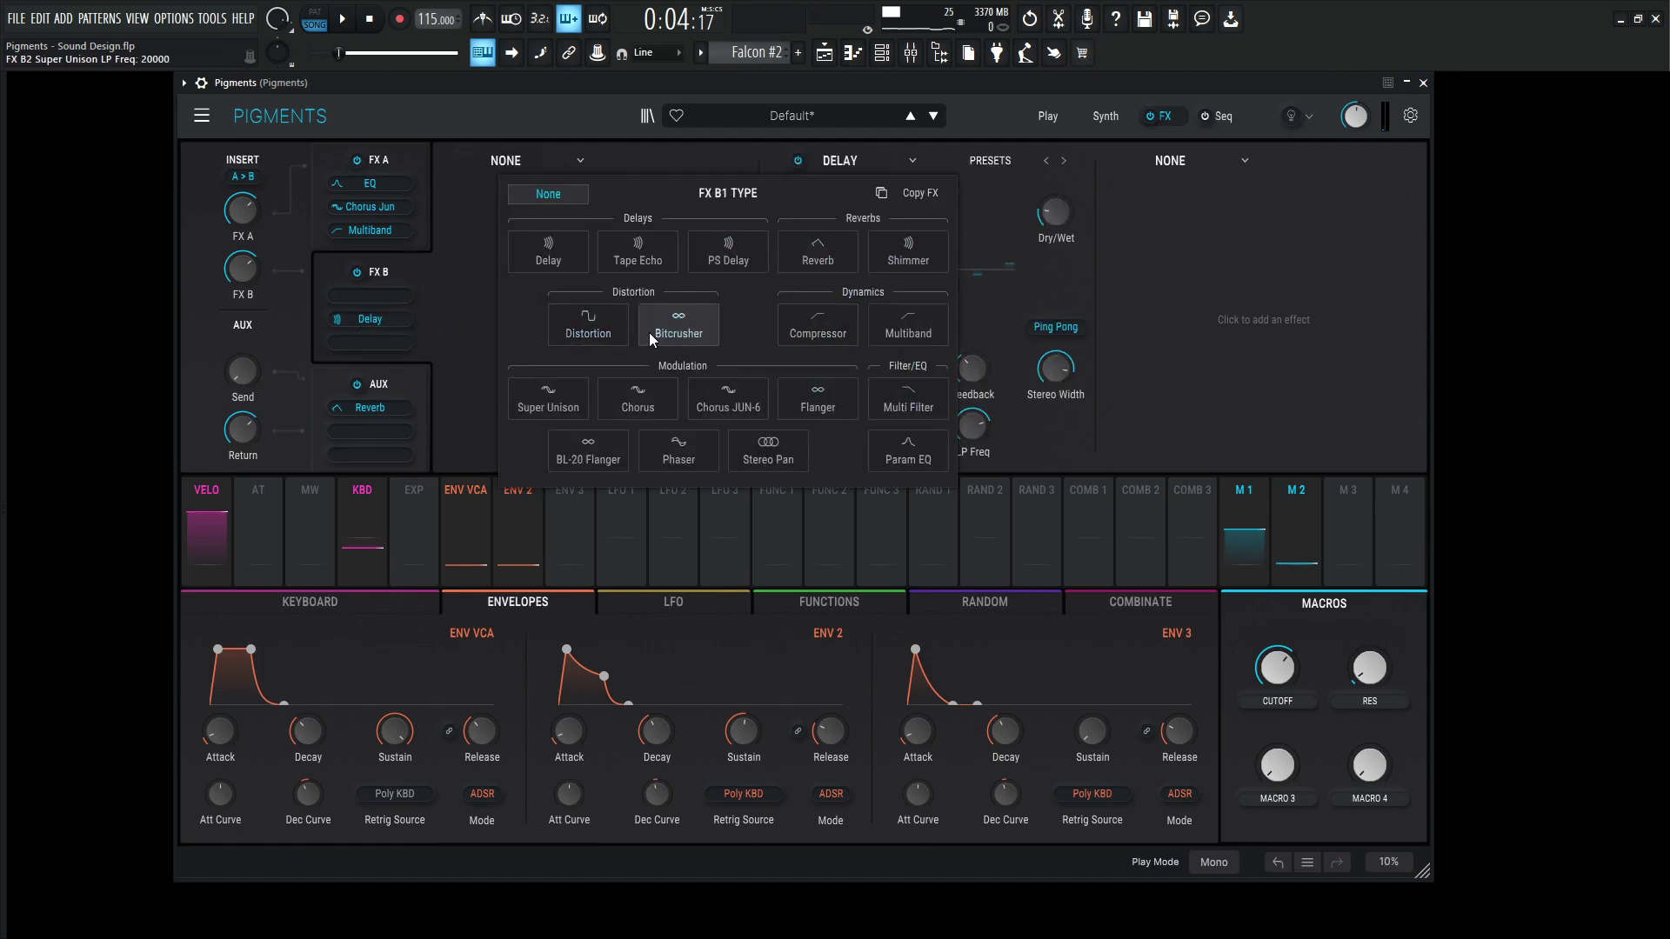
left_click(625, 326)
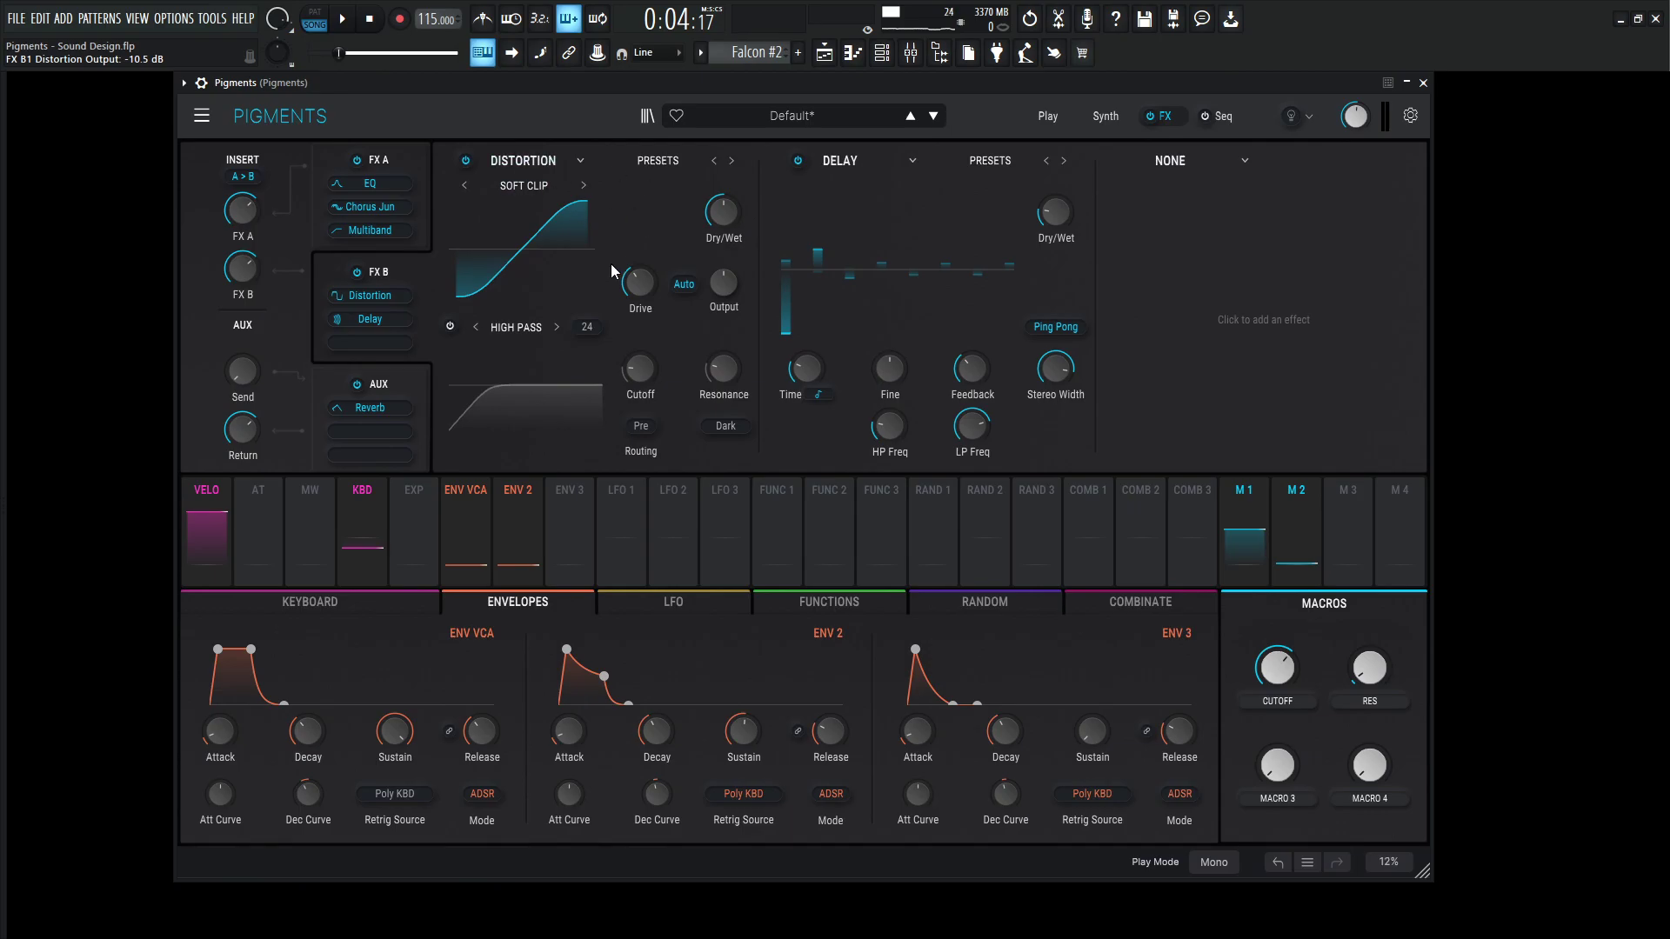
Set the distortion's dry/wet to 15% with a higher drive, and compare the sound with the effect bypassed and active
left_click_drag(719, 209, 744, 199)
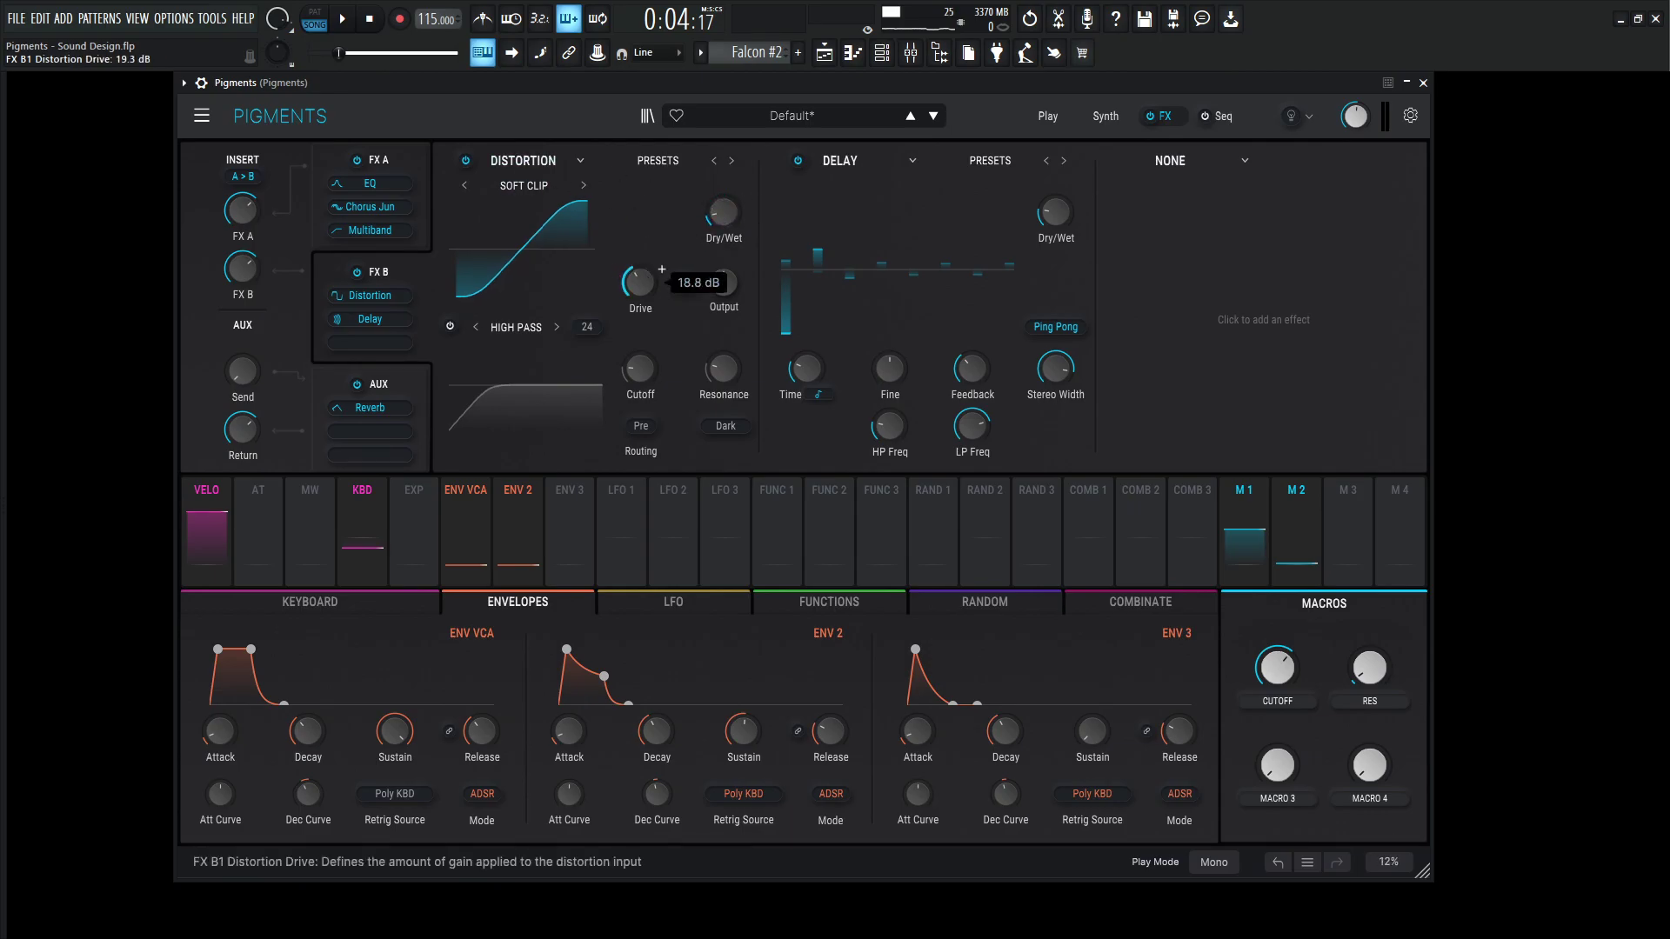
mouse_move(639, 281)
left_mouse_down()
mouse_move(639, 252)
mouse_move(645, 282)
left_mouse_up()
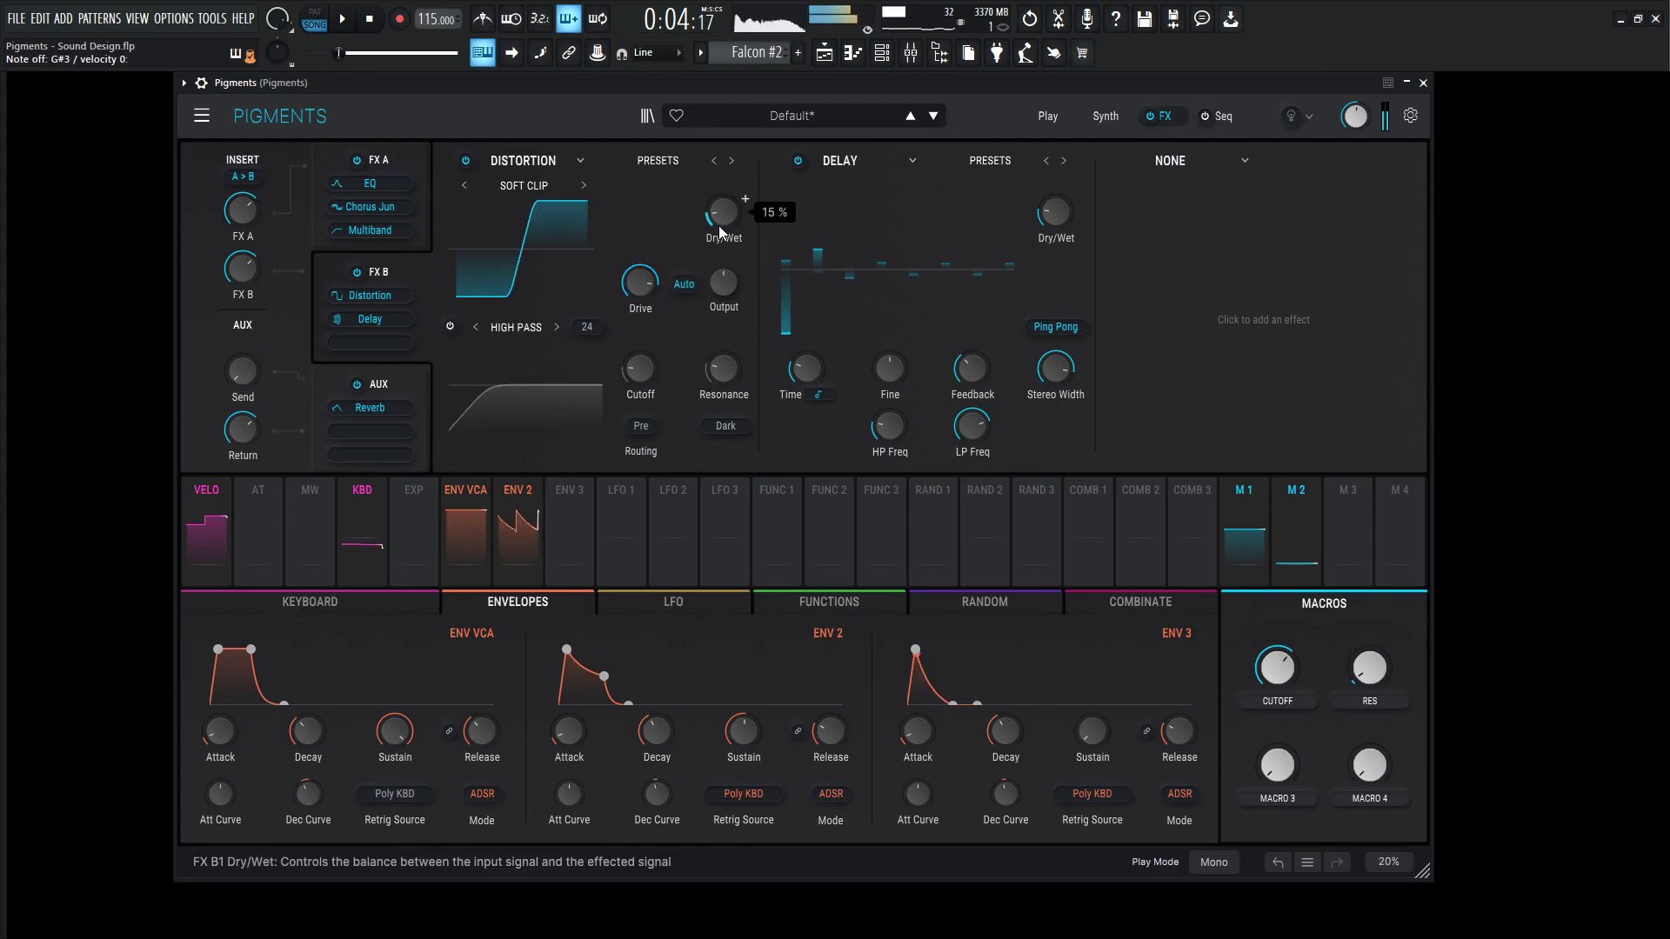
left_click(467, 164)
left_click(467, 164)
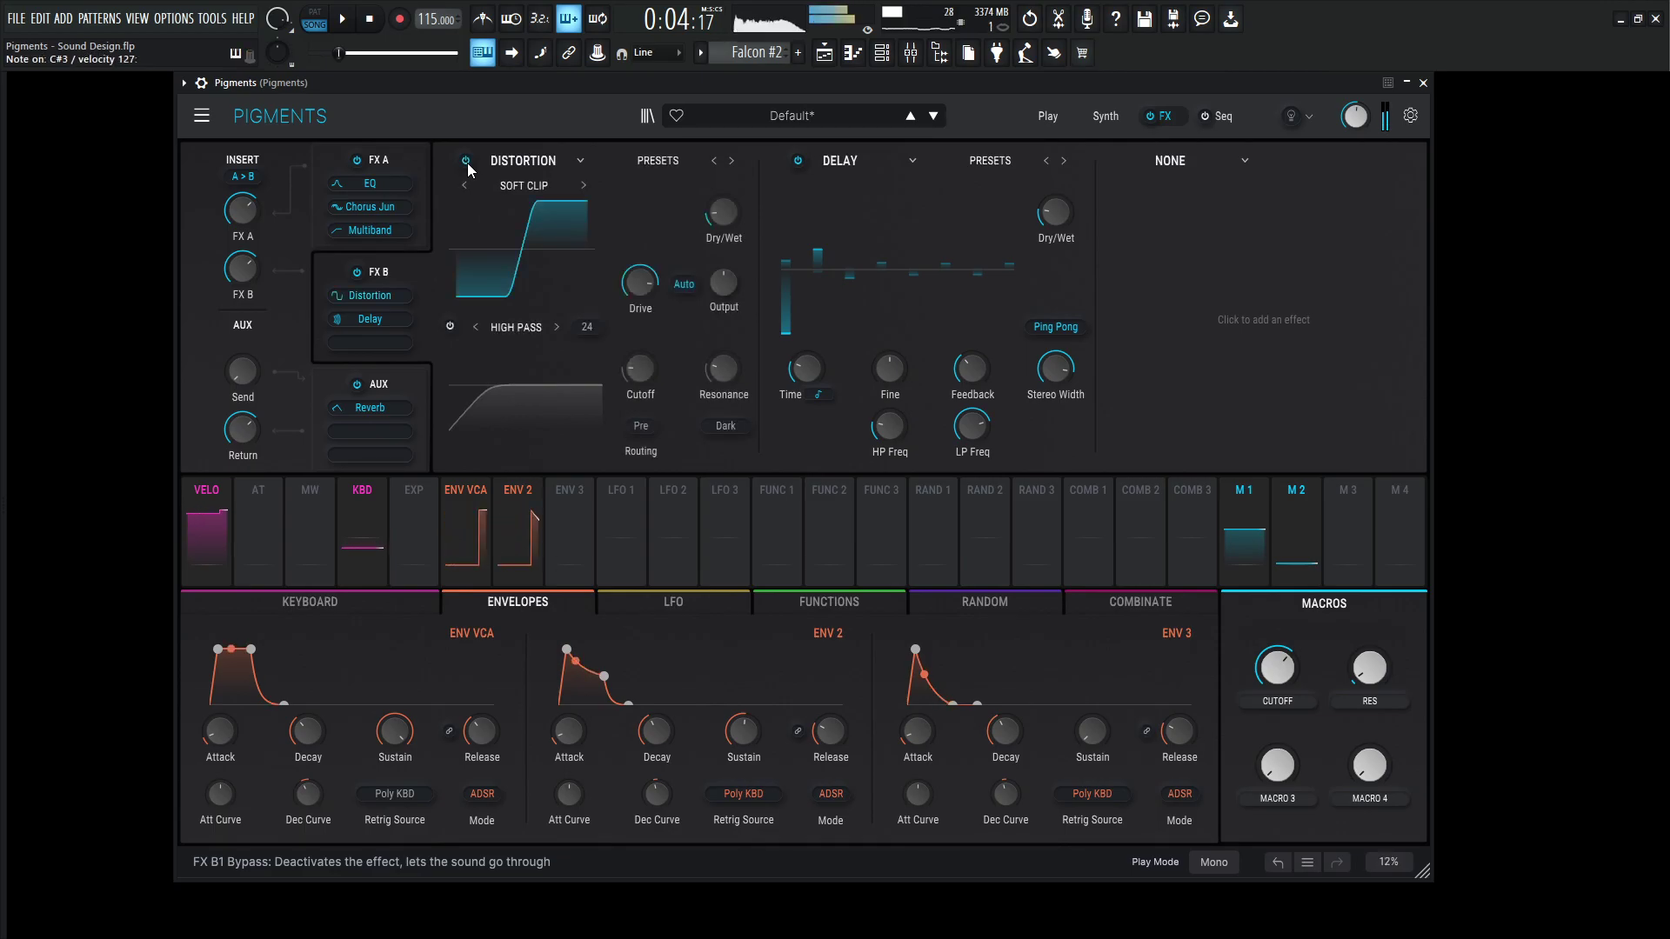
Raise the Cutoff macro to about 0.81 during playback and stop playback
key("space")
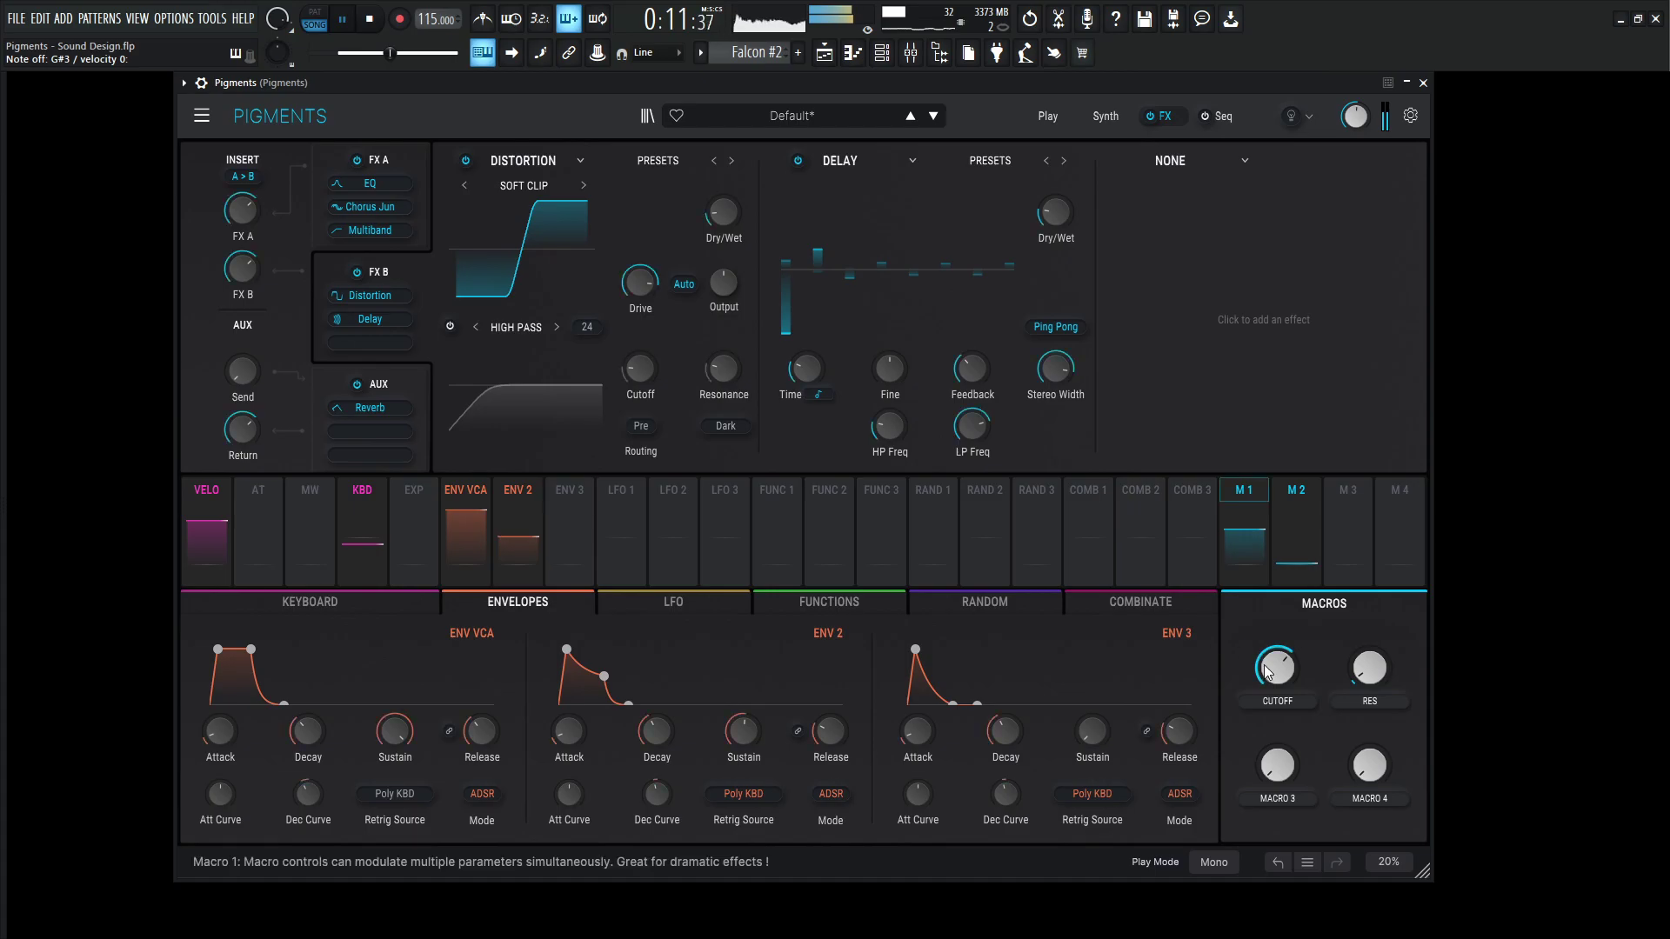
left_click_drag(1265, 665, 1264, 643)
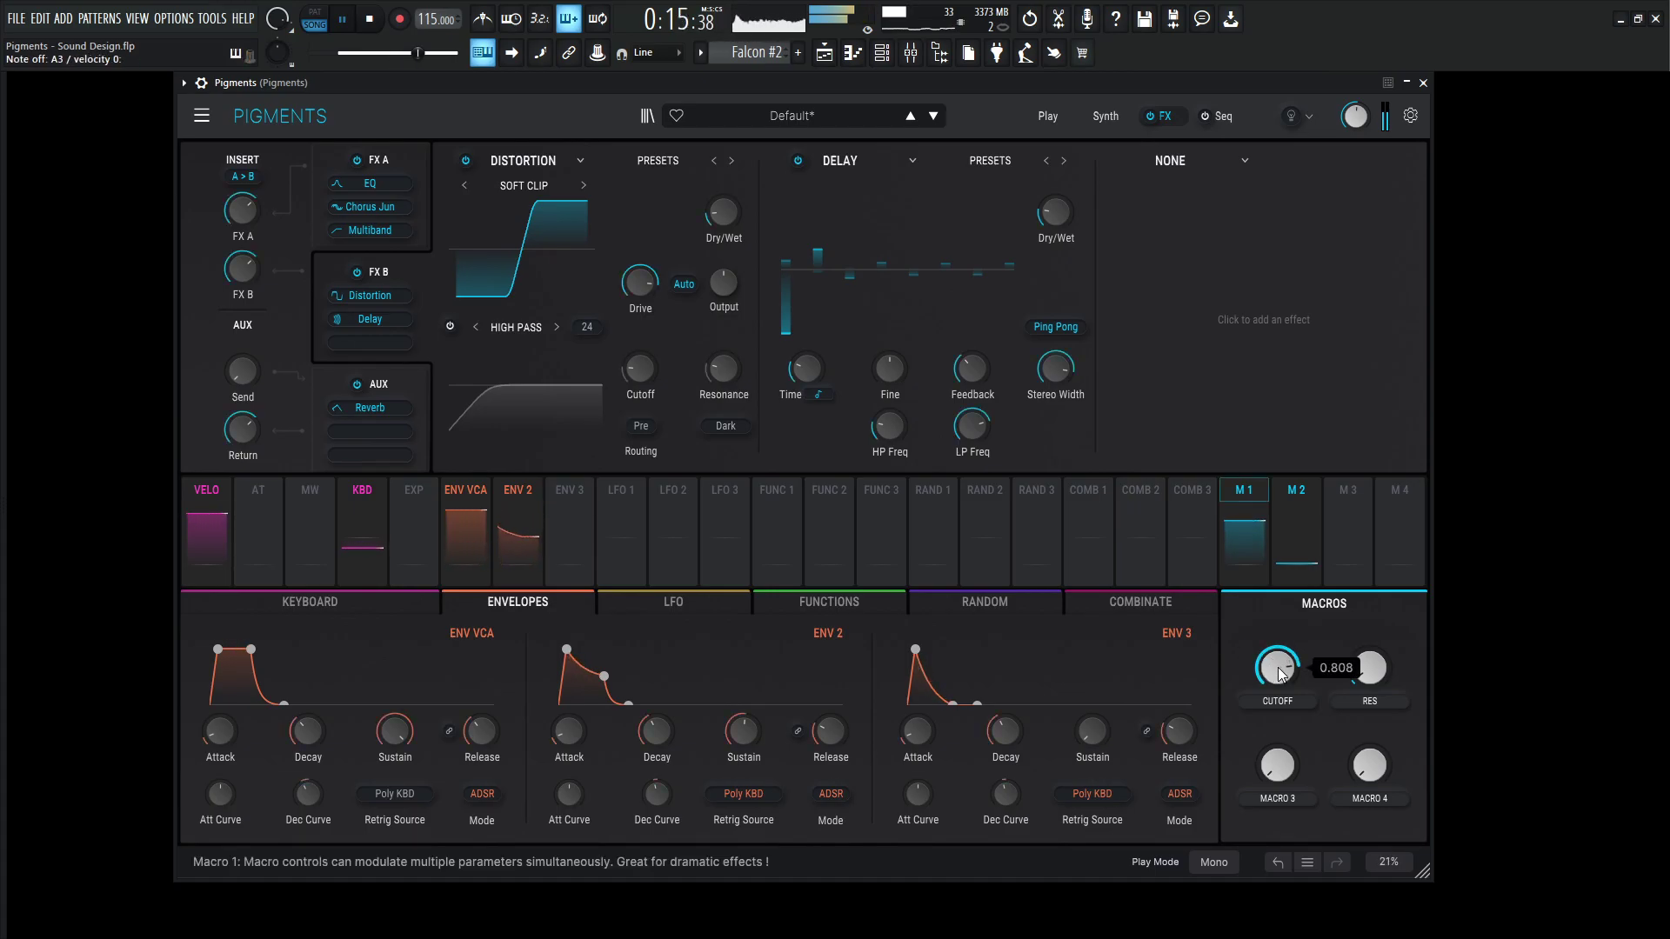
key("space")
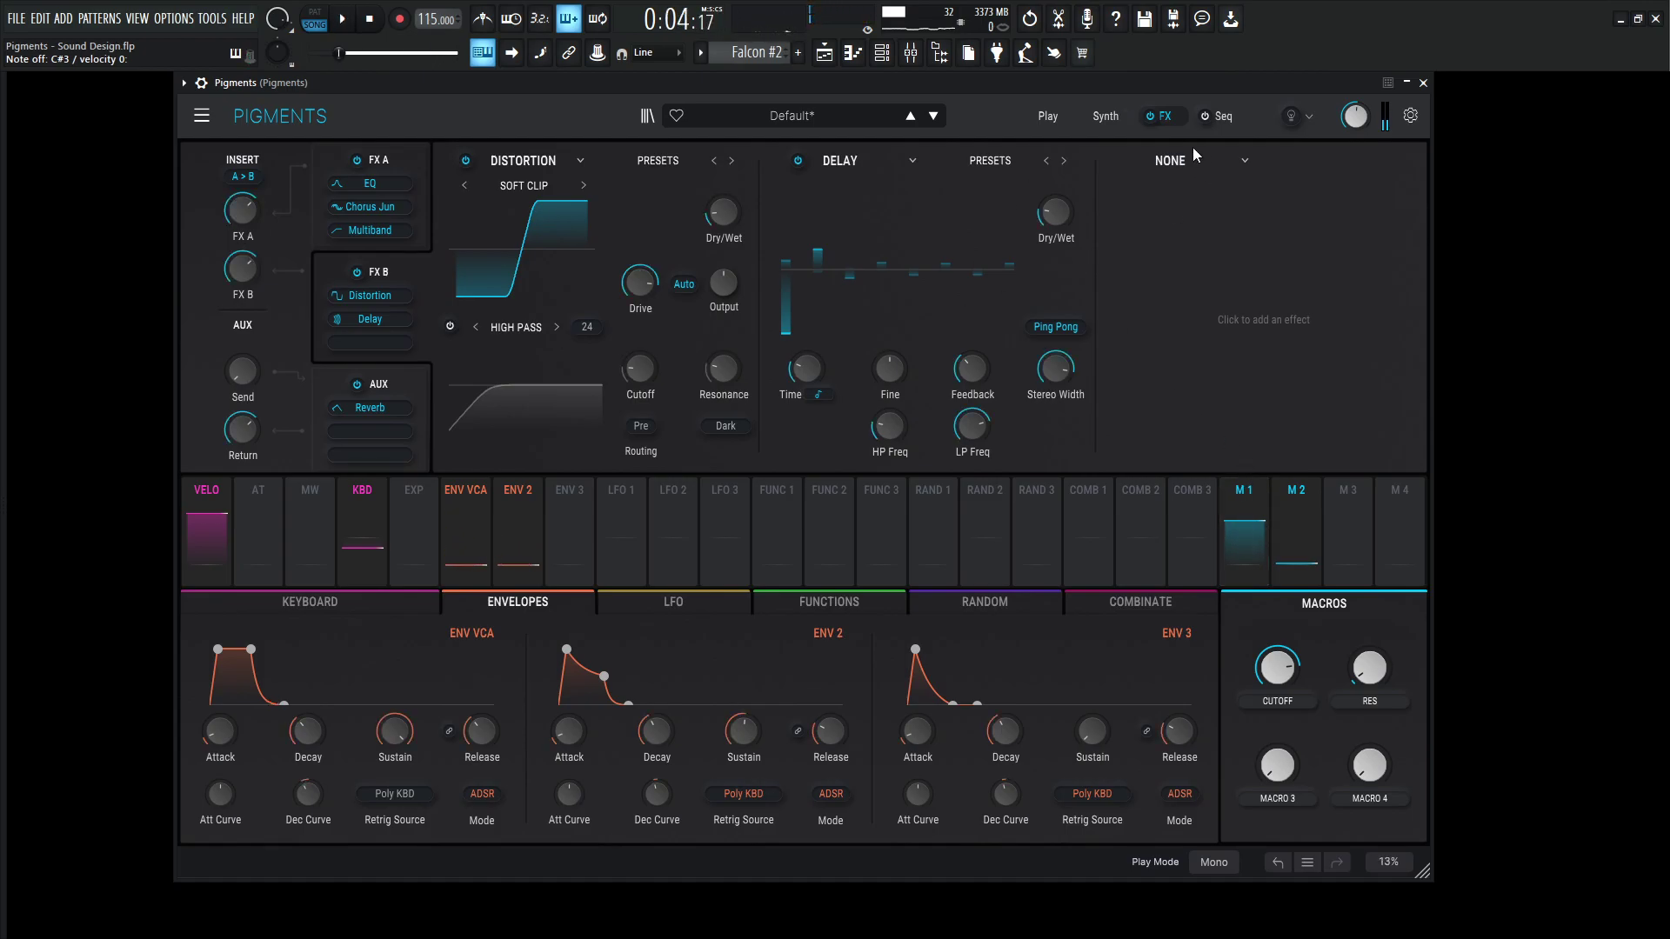
Add a Reverb to FX B's third slot, set its HP Freq to about 284 Hz, and lower its LP Freq
left_click(1194, 158)
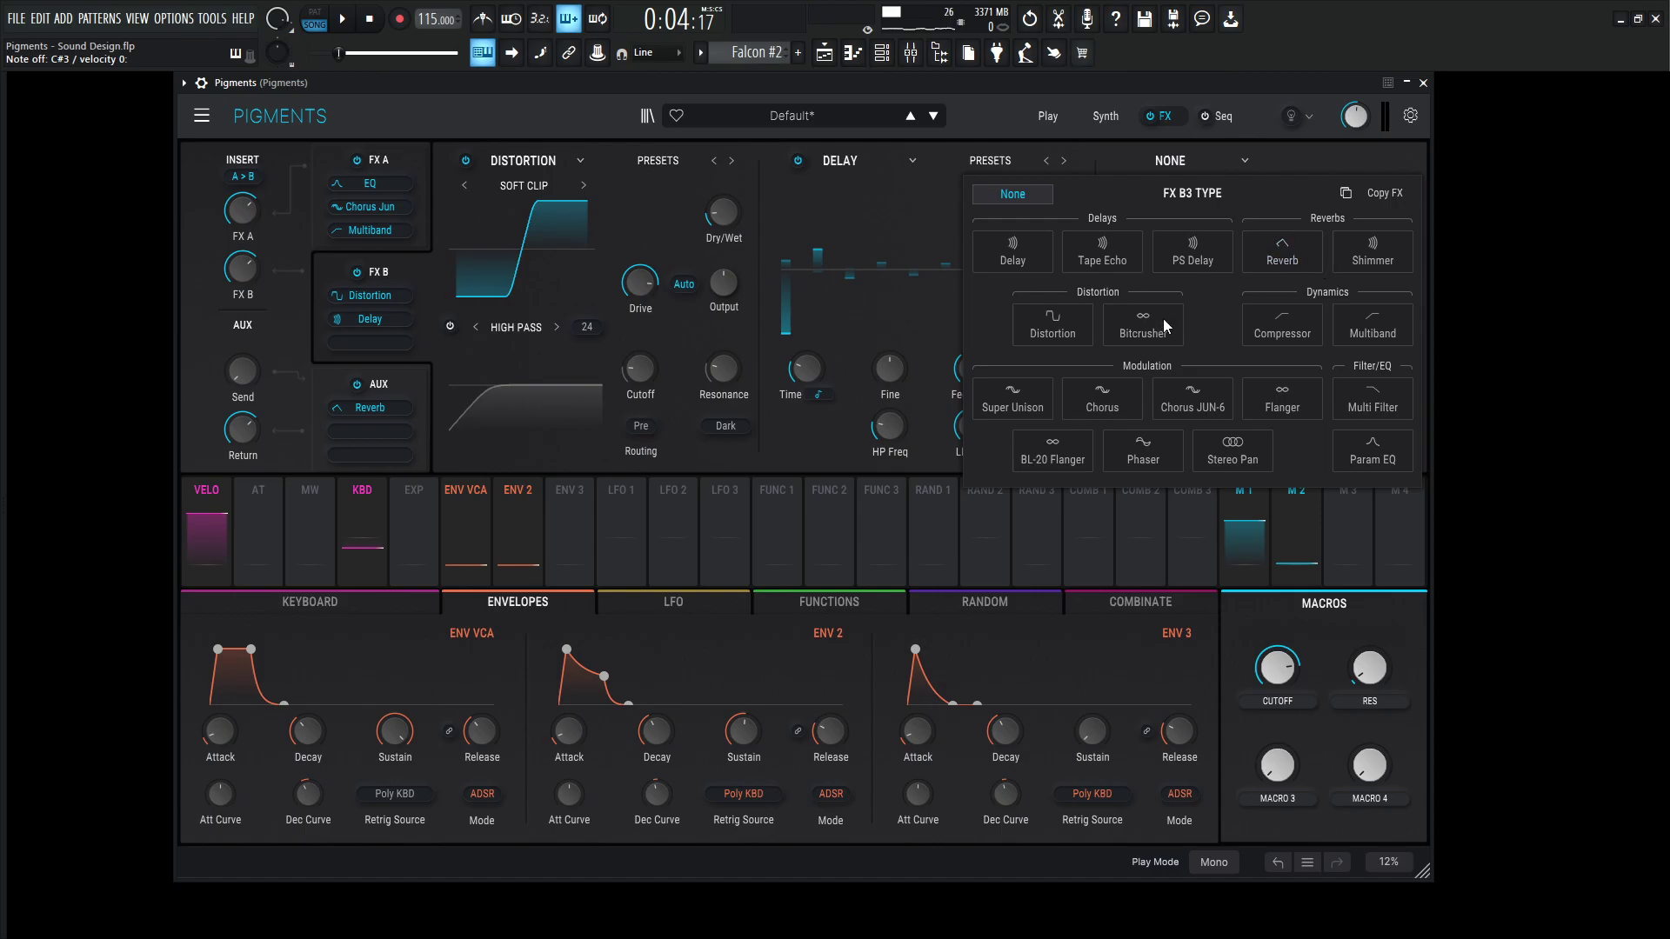
left_click(1311, 266)
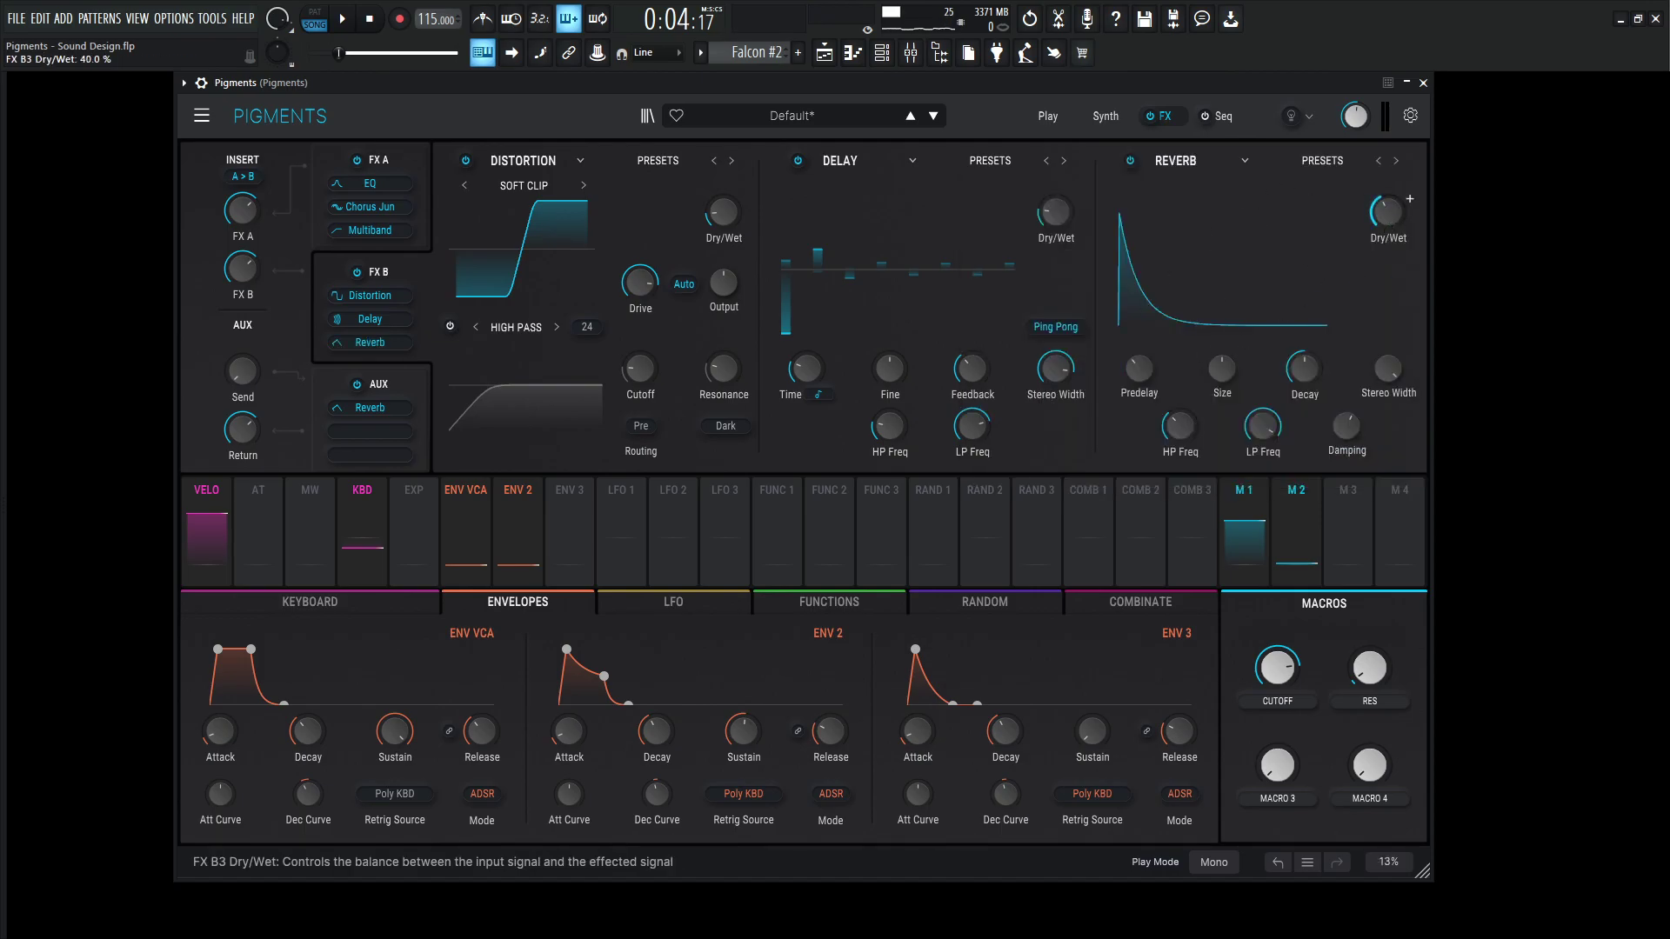
left_click_drag(1182, 434, 1183, 426)
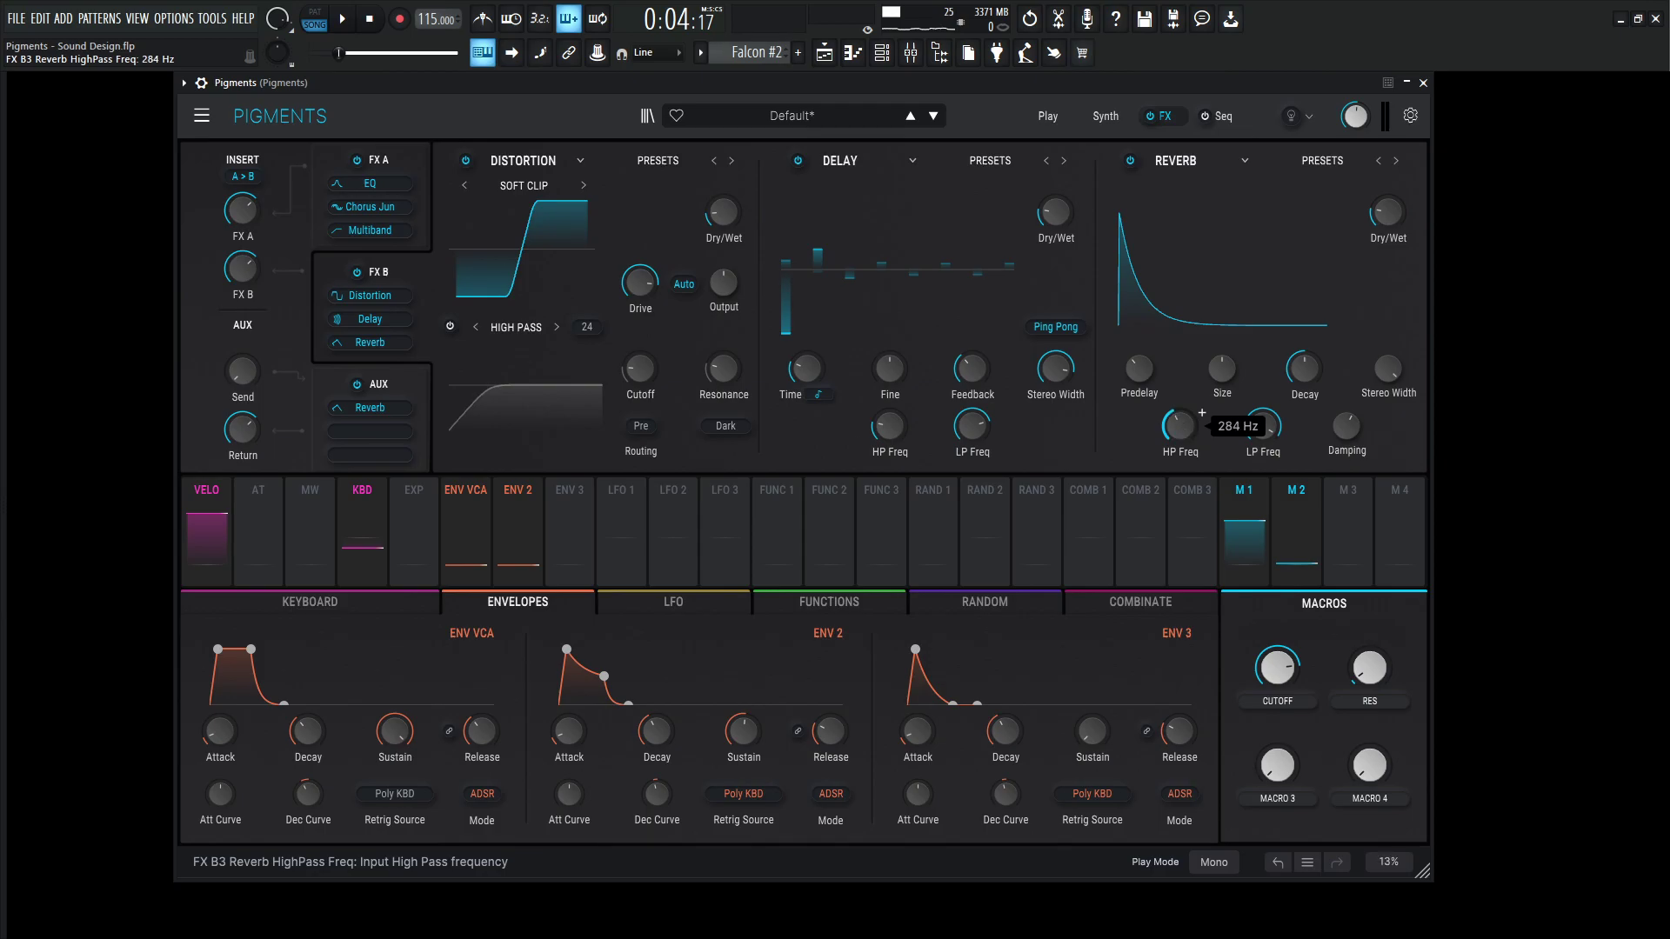
left_click_drag(1284, 413, 1284, 416)
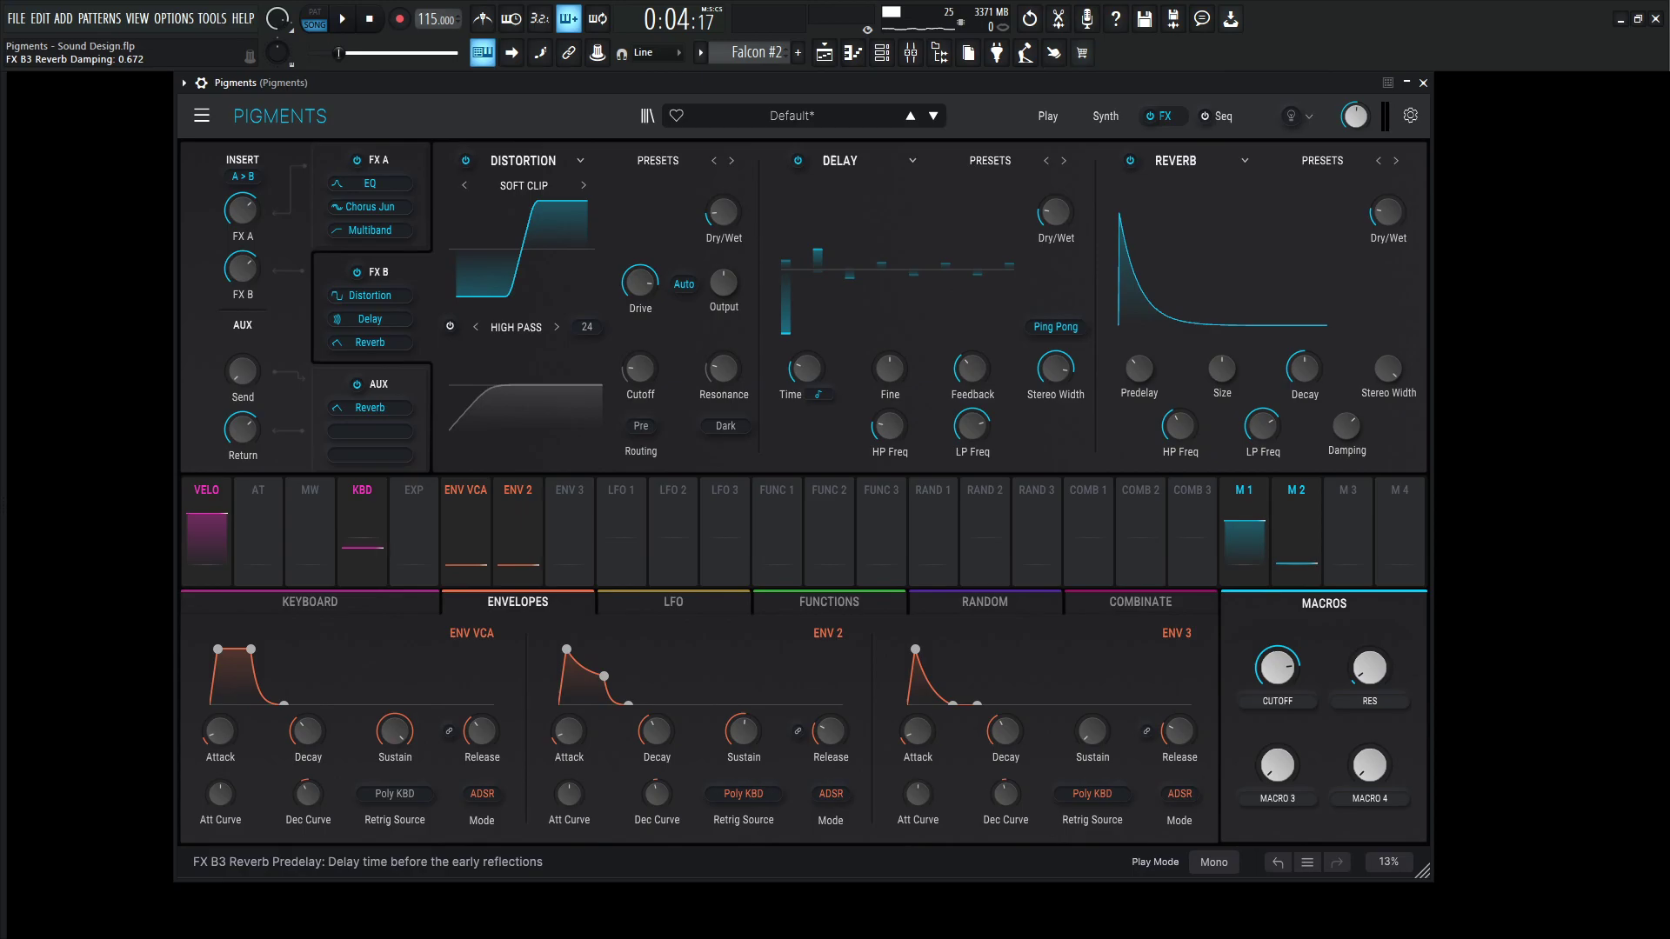
Set the reverb's predelay to 10 ms and fine-tune its dry/wet mix during playback
left_click_drag(1139, 369, 1139, 383)
key("space")
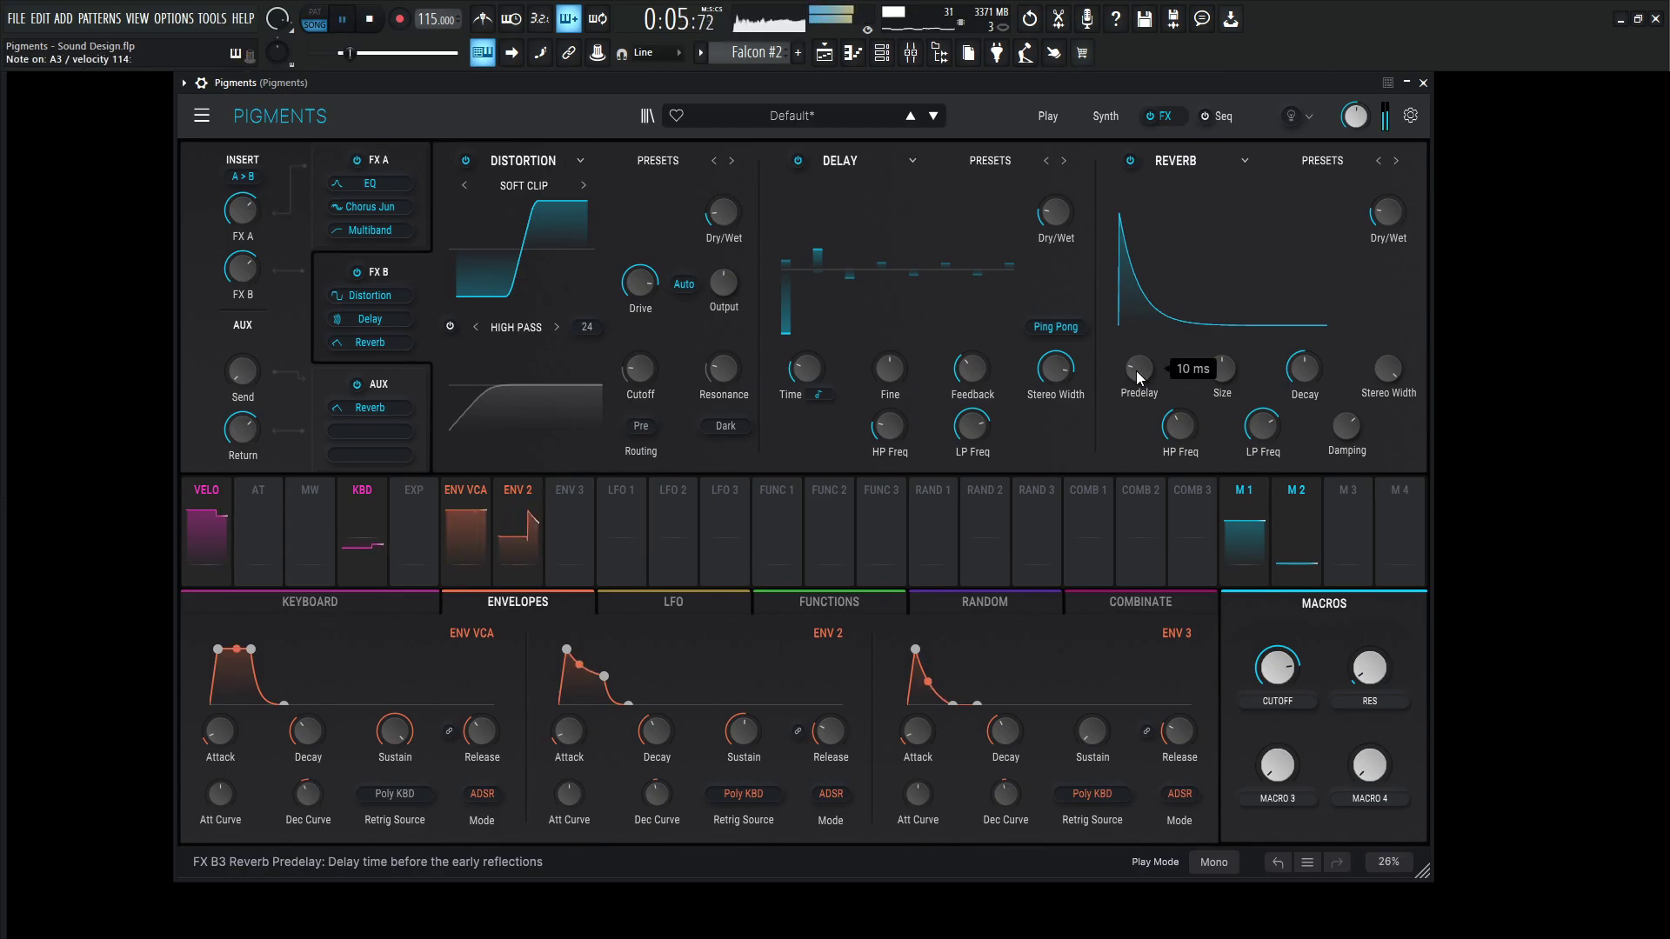
left_click_drag(1387, 214, 1387, 204)
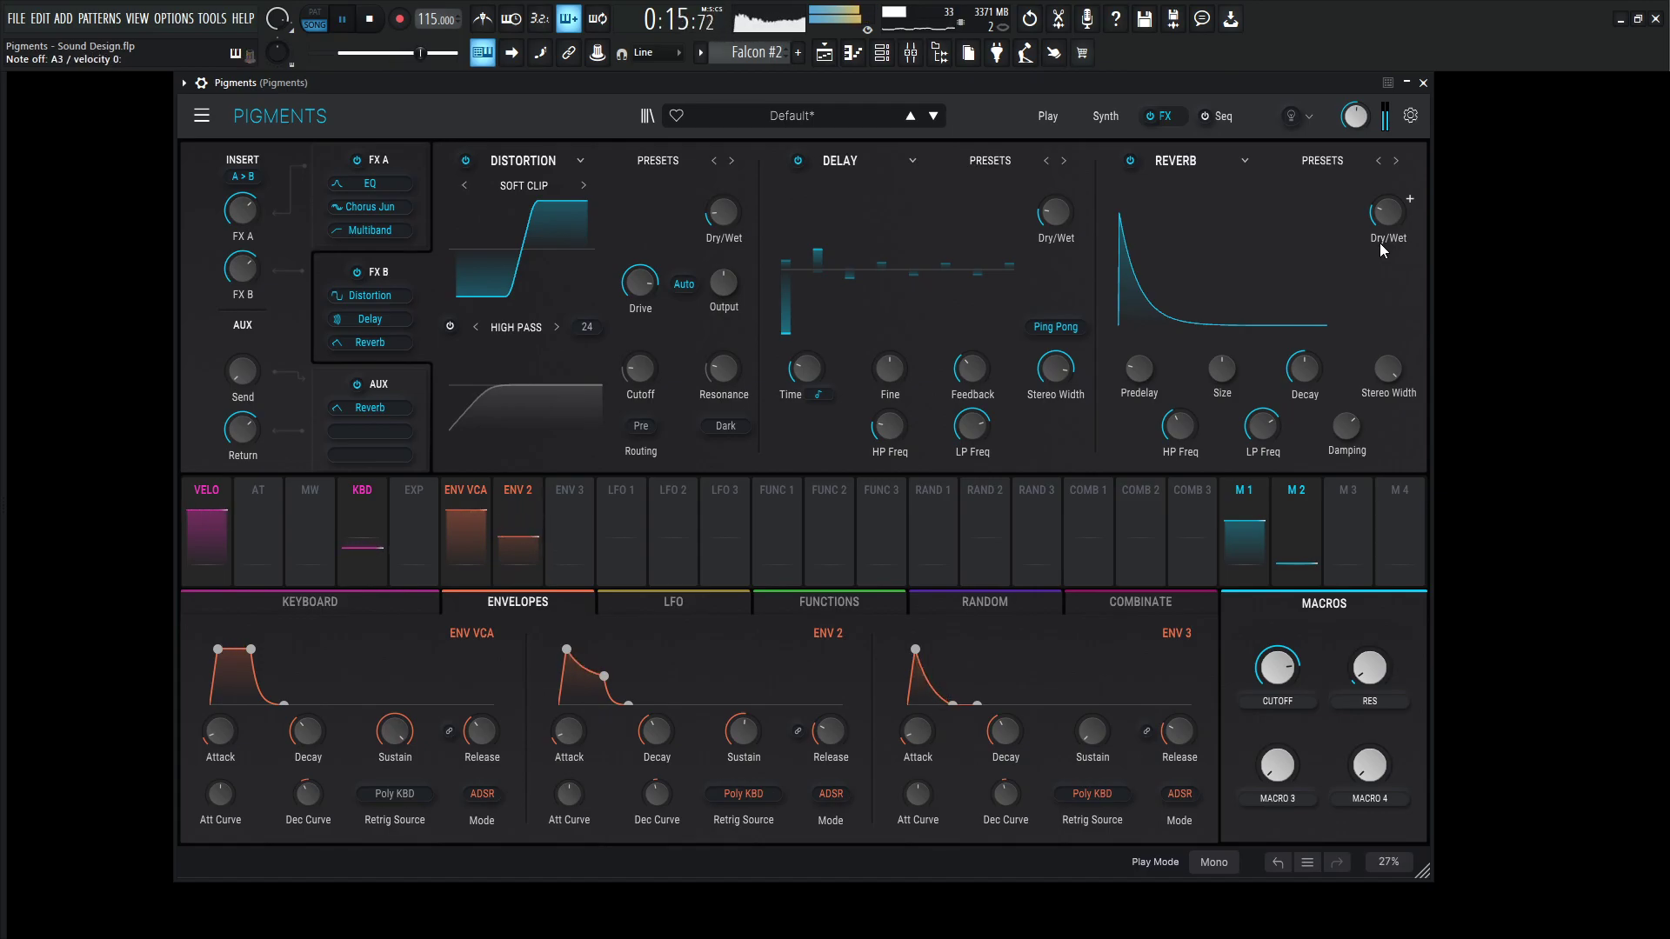
key("space")
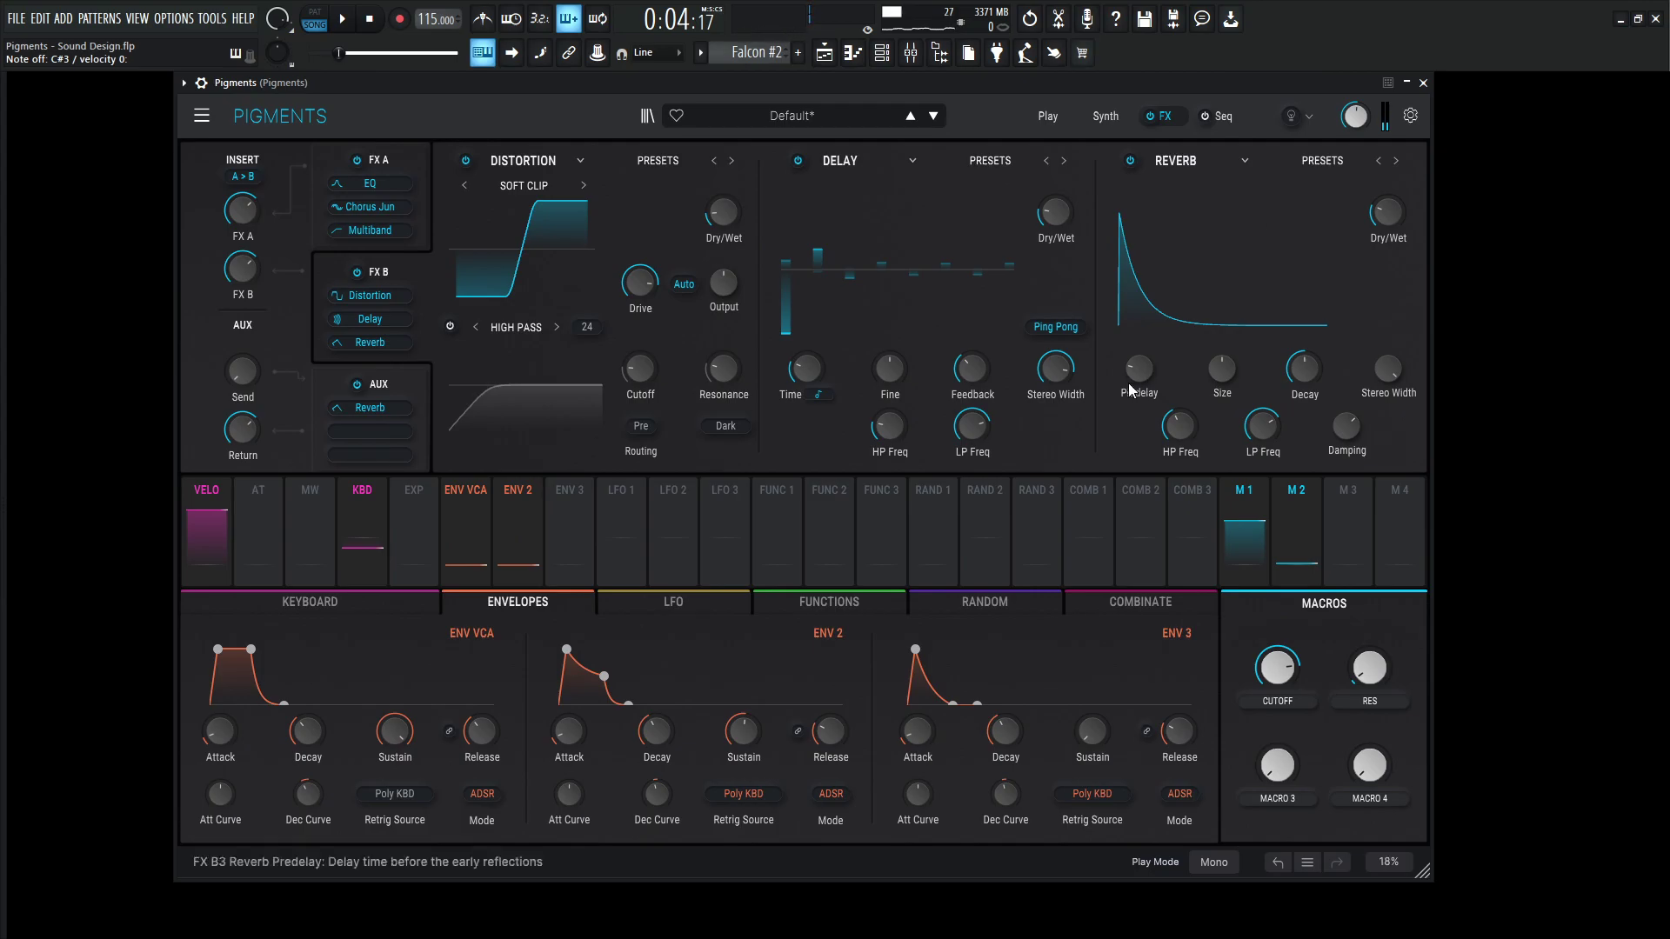
Set the keyboard's glide time to about 65 ms and audition the glide with playback
left_click(357, 602)
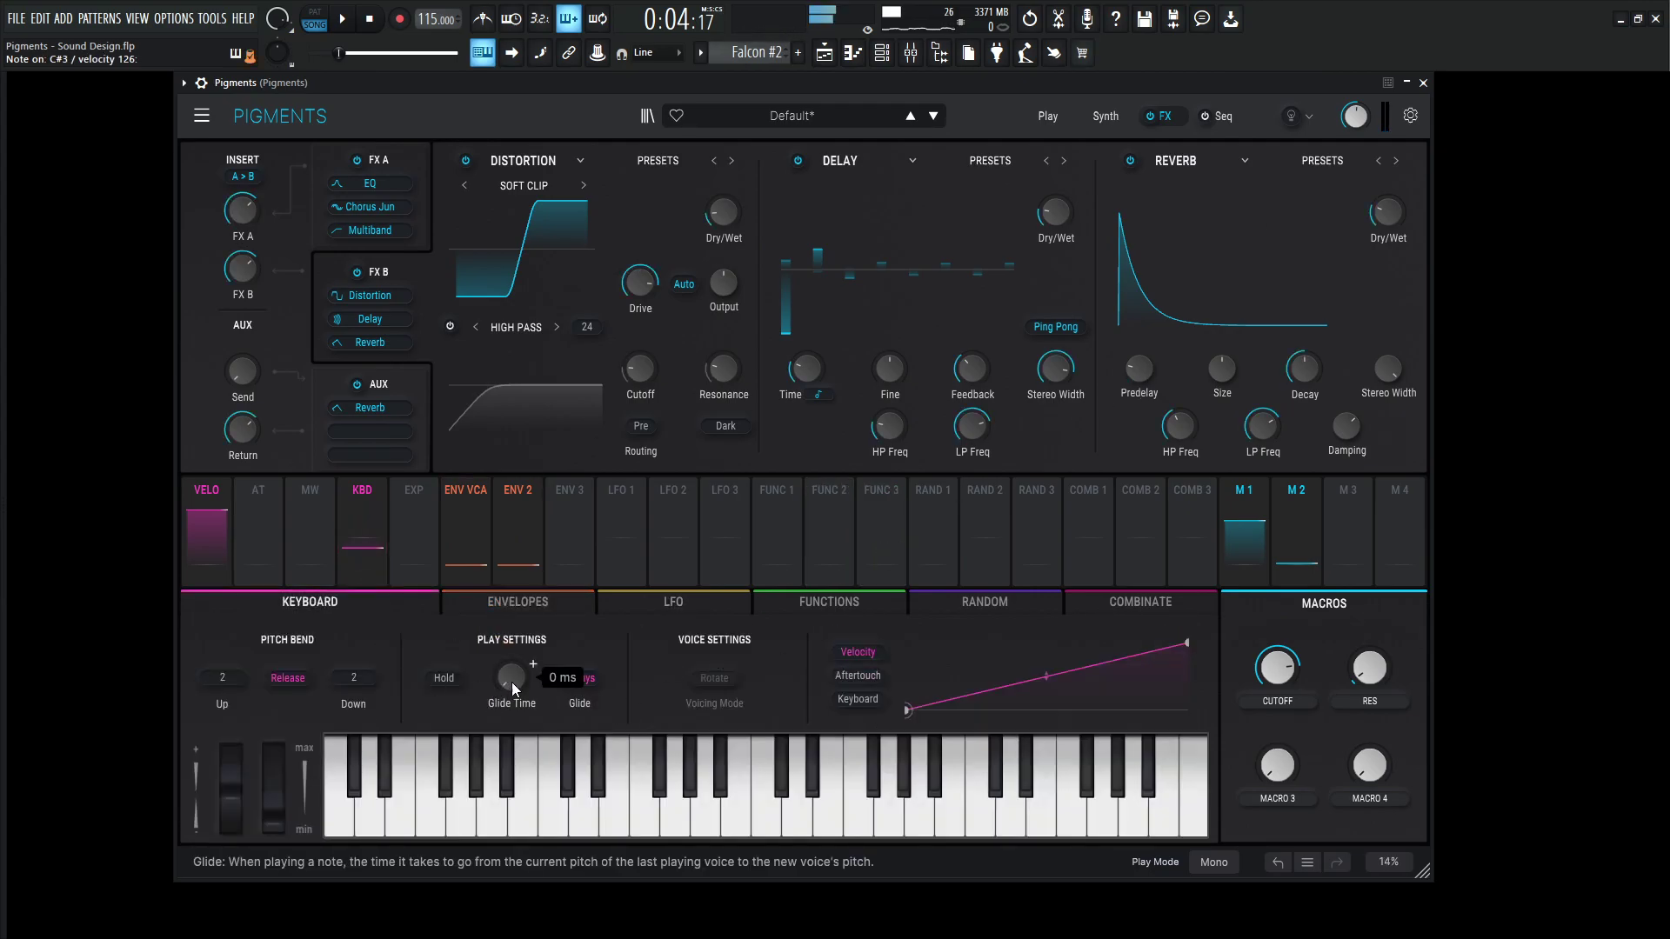
mouse_move(512, 687)
left_mouse_down()
mouse_move(512, 670)
mouse_move(511, 683)
left_mouse_up()
key("space")
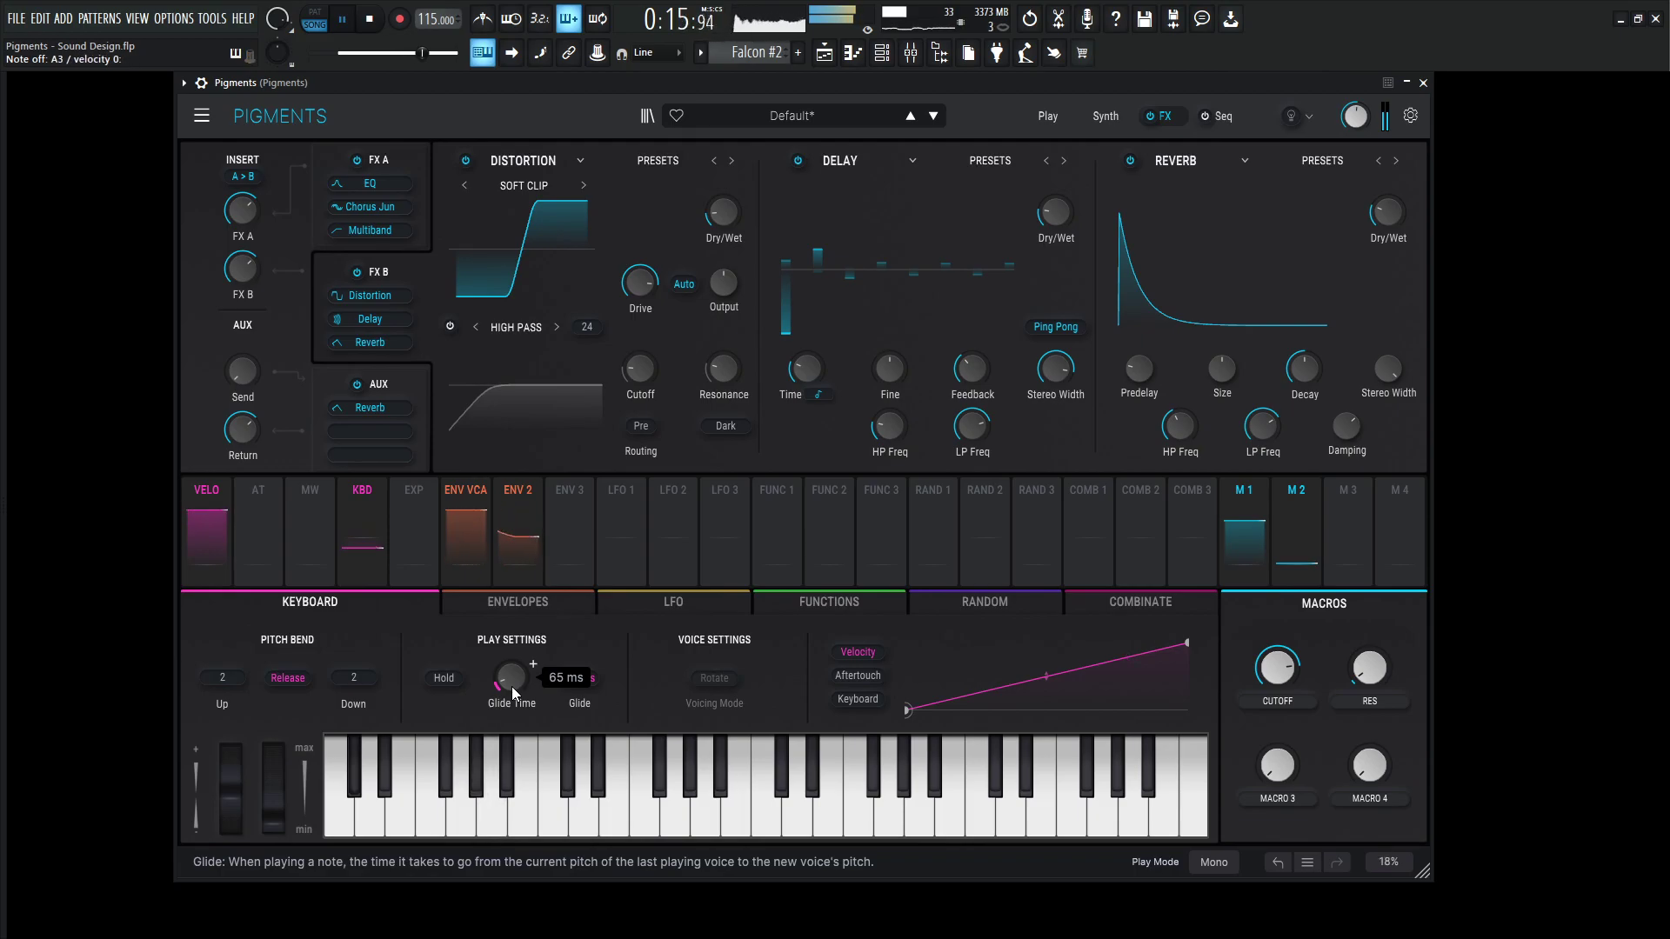
key("space")
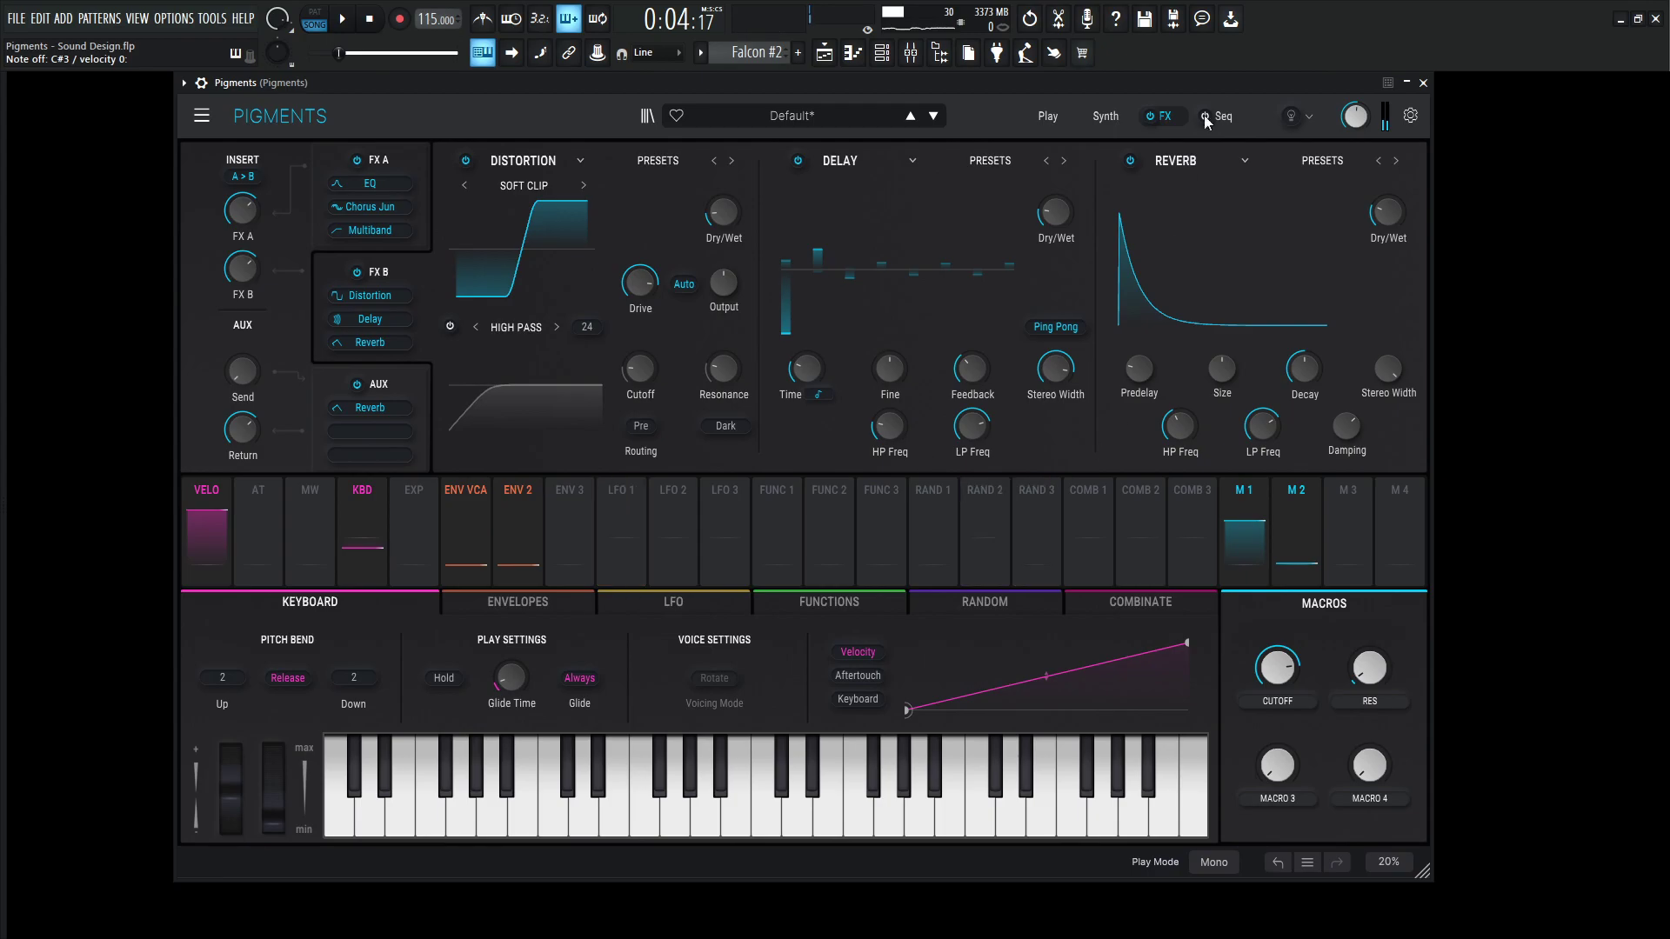
Turn on the sequencer section and switch it to Arpeggiator mode
left_click(1222, 117)
left_click(1203, 117)
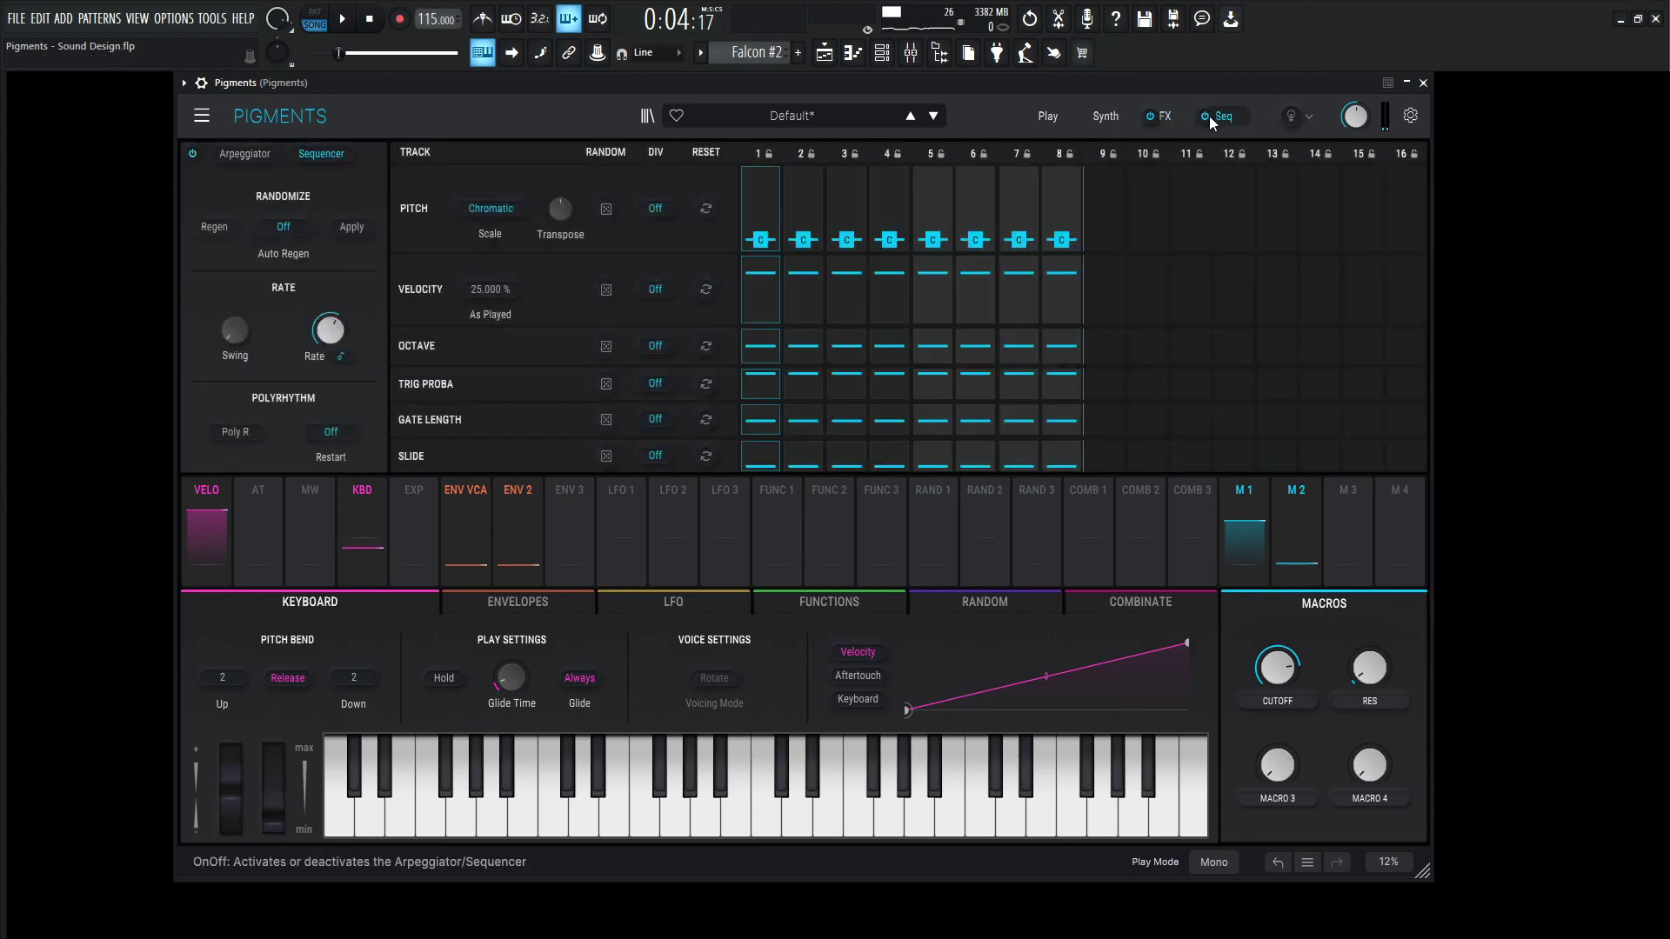
left_click(244, 153)
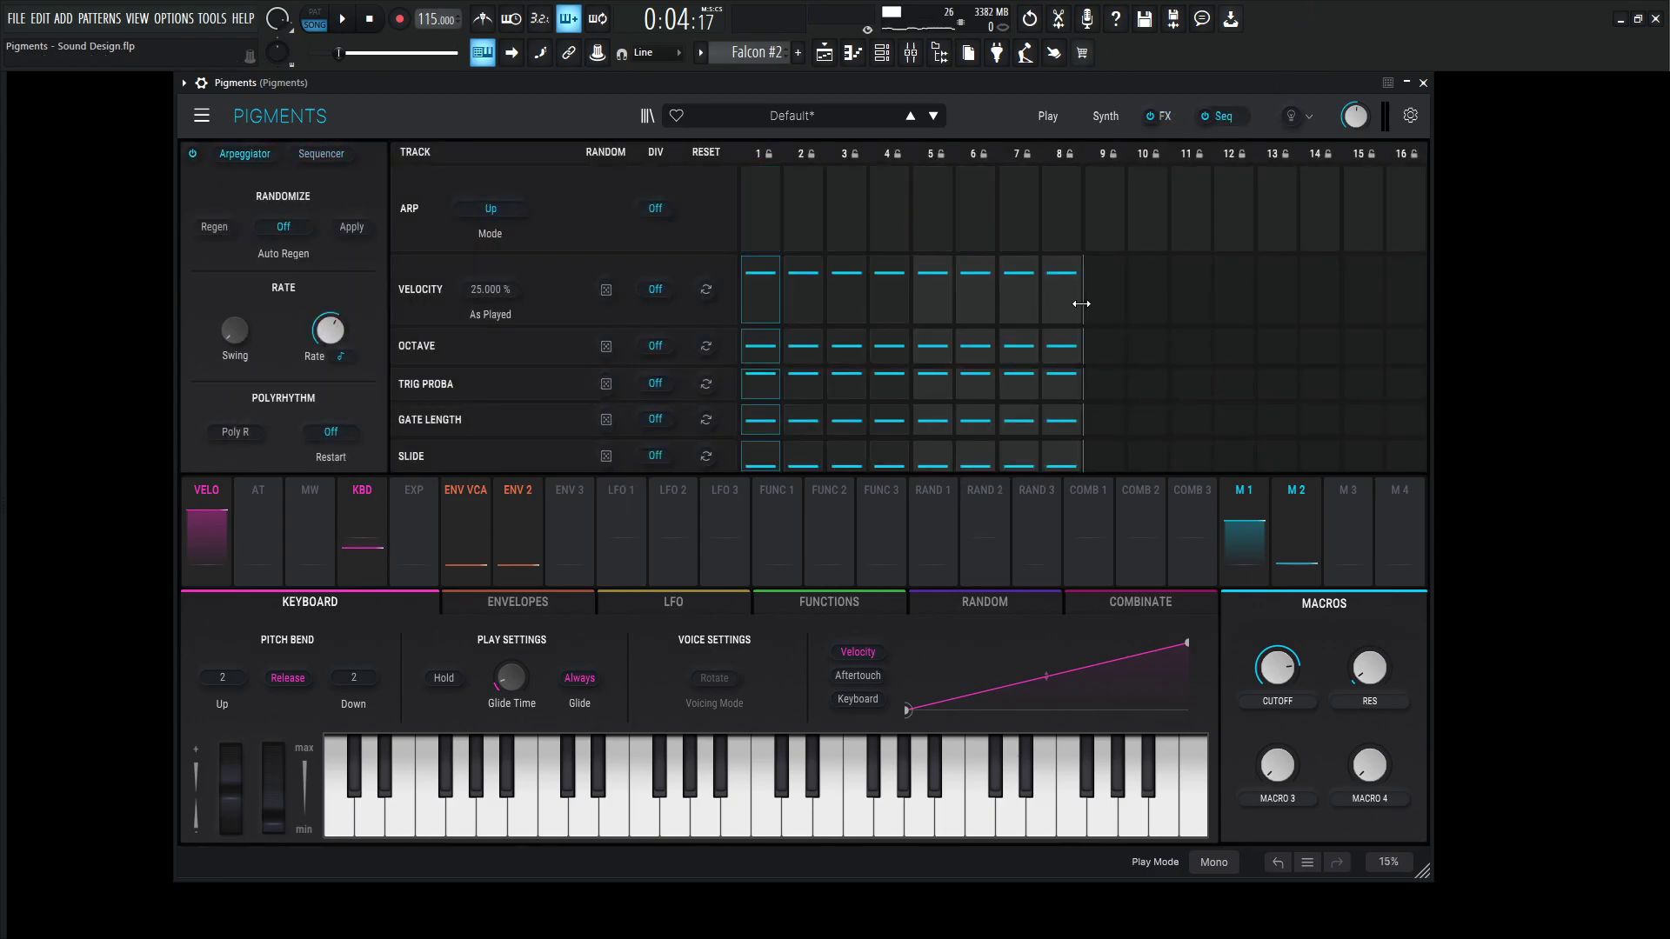
Shorten the arpeggiator pattern to two steps with a raised octave on step 2, and slow its rate below 1/16
left_click_drag(1081, 305, 822, 298)
left_click_drag(796, 363, 795, 350)
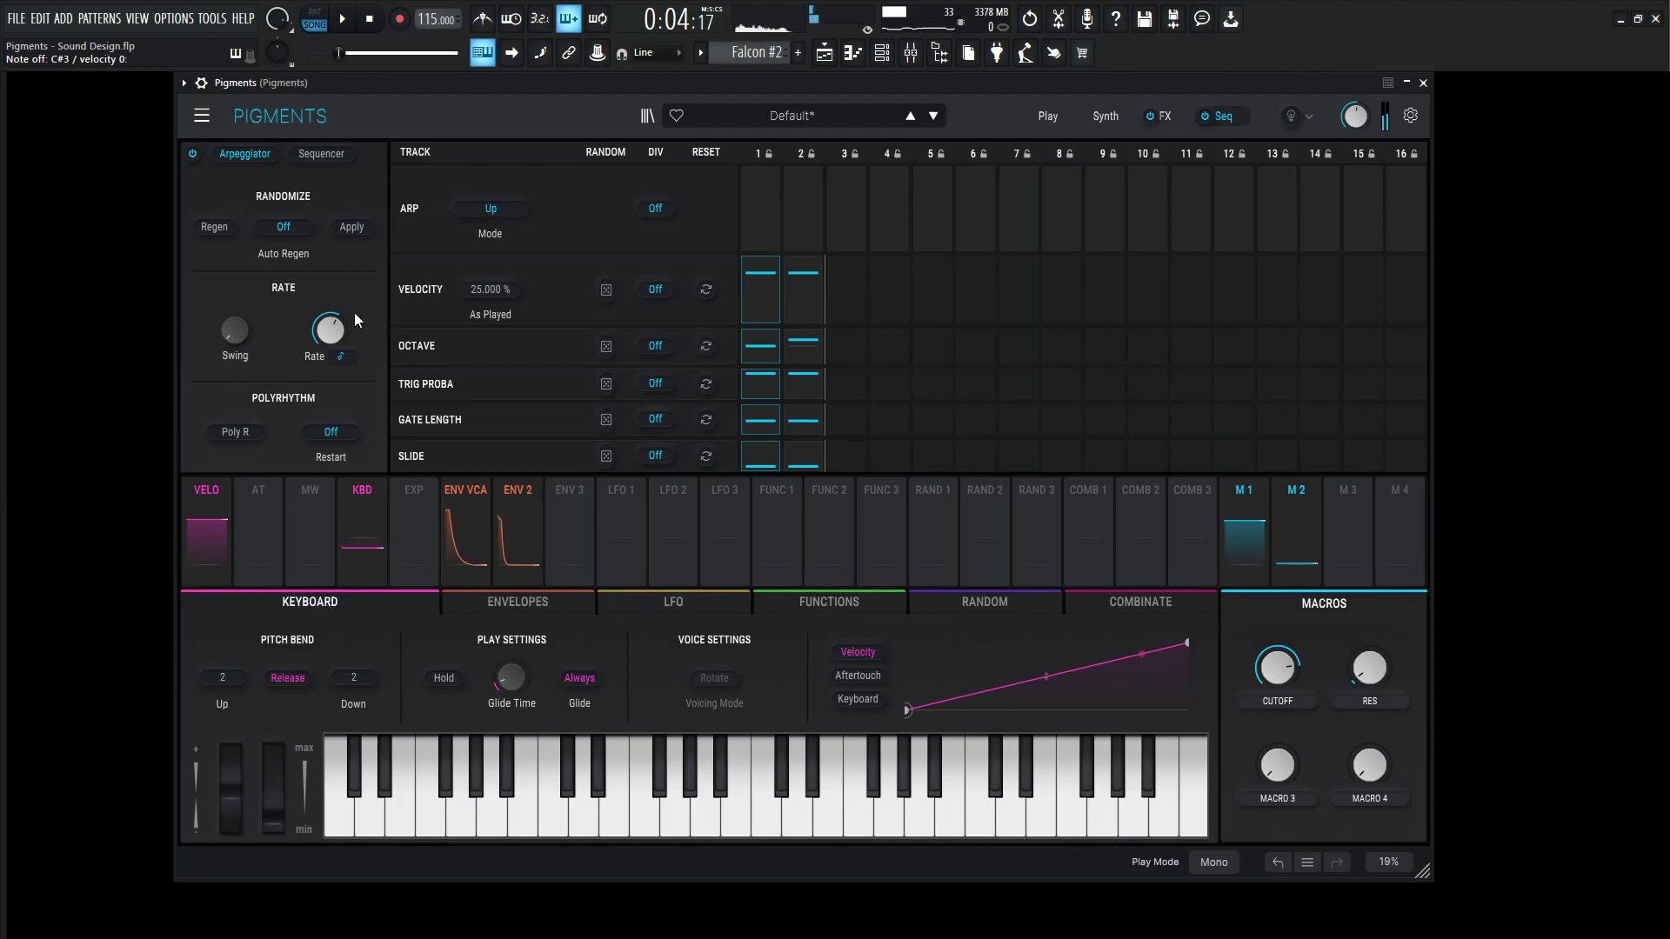
mouse_move(352, 317)
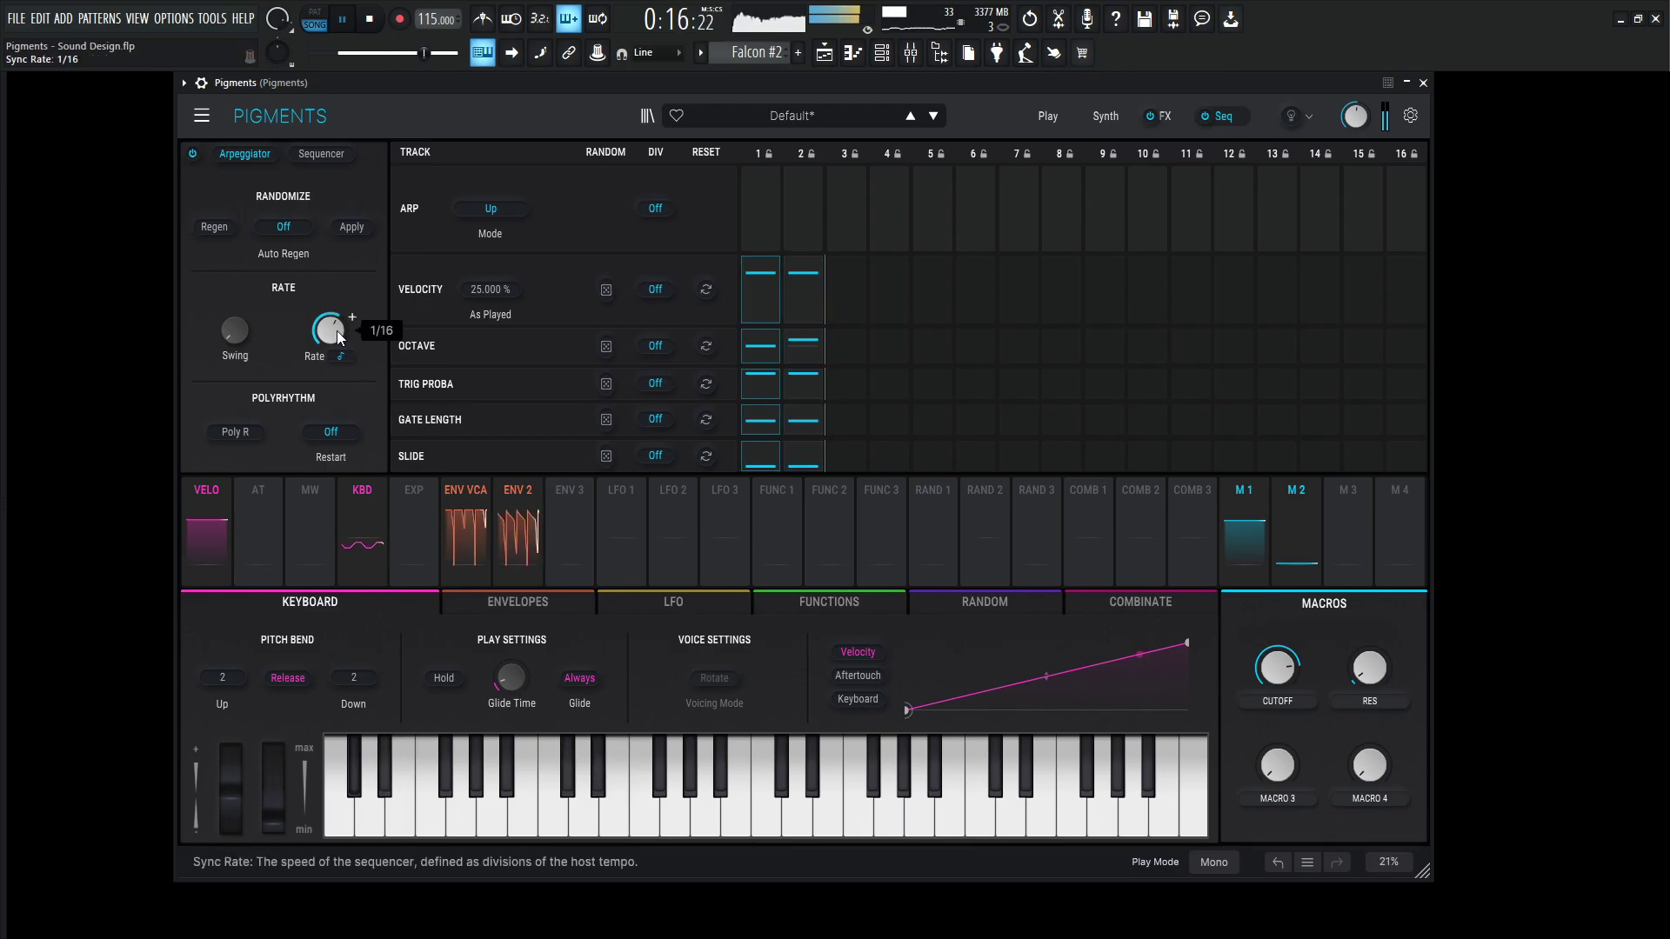
scroll(340, 337, "down", 1)
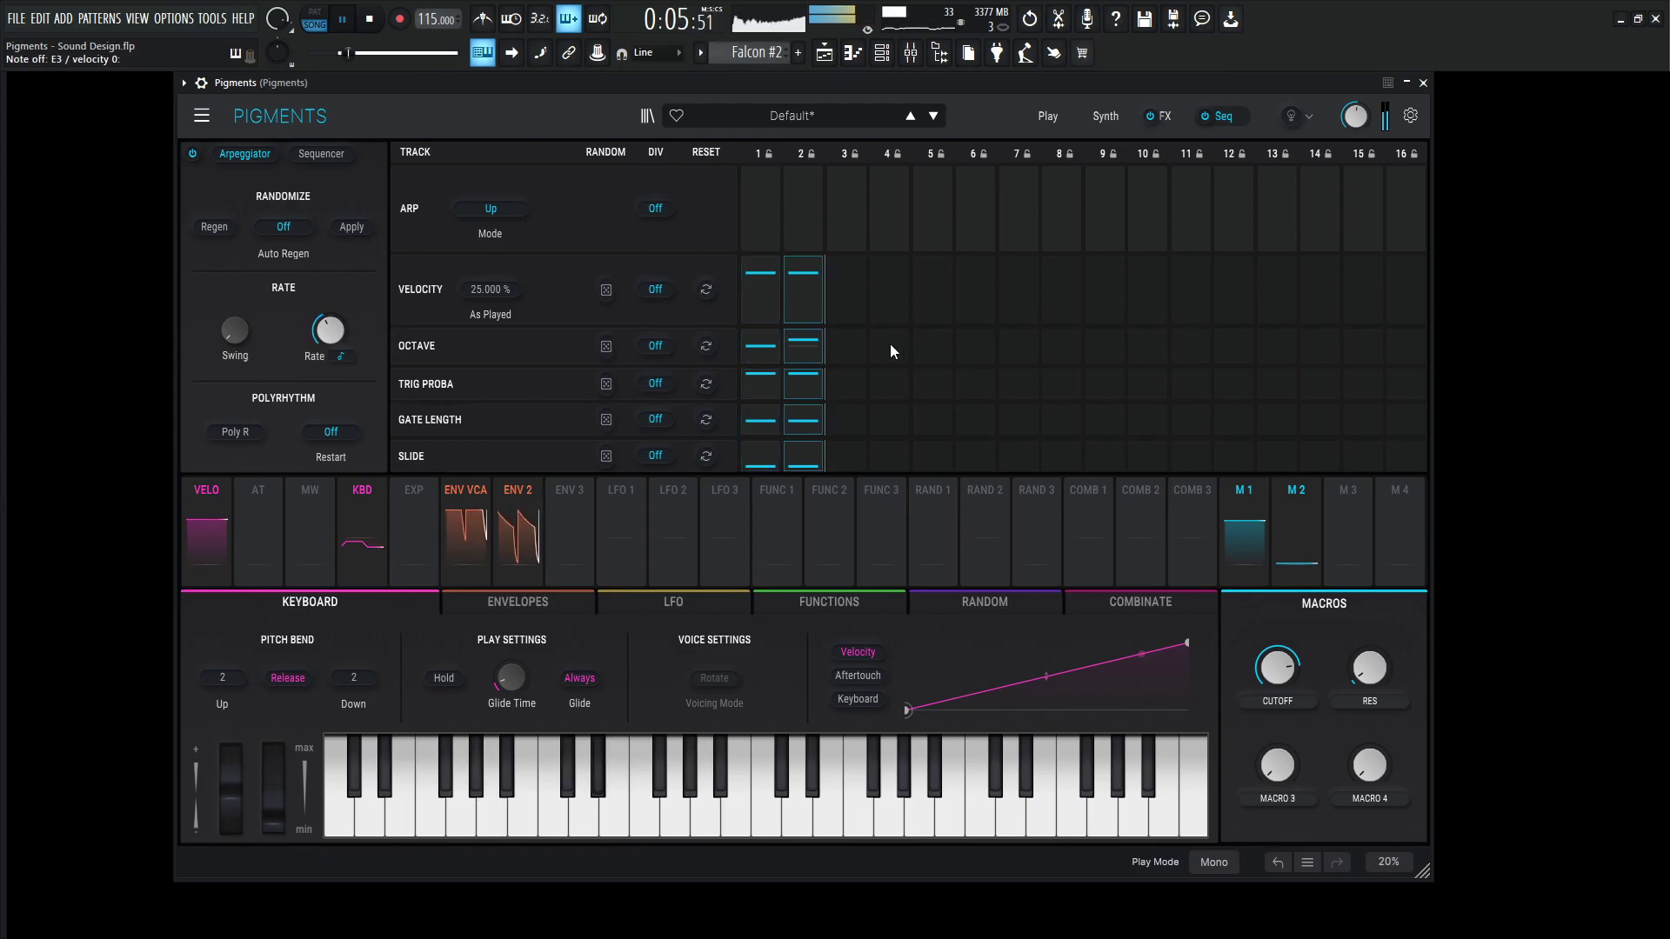
Stop playback and turn off the sequencer section
key("space")
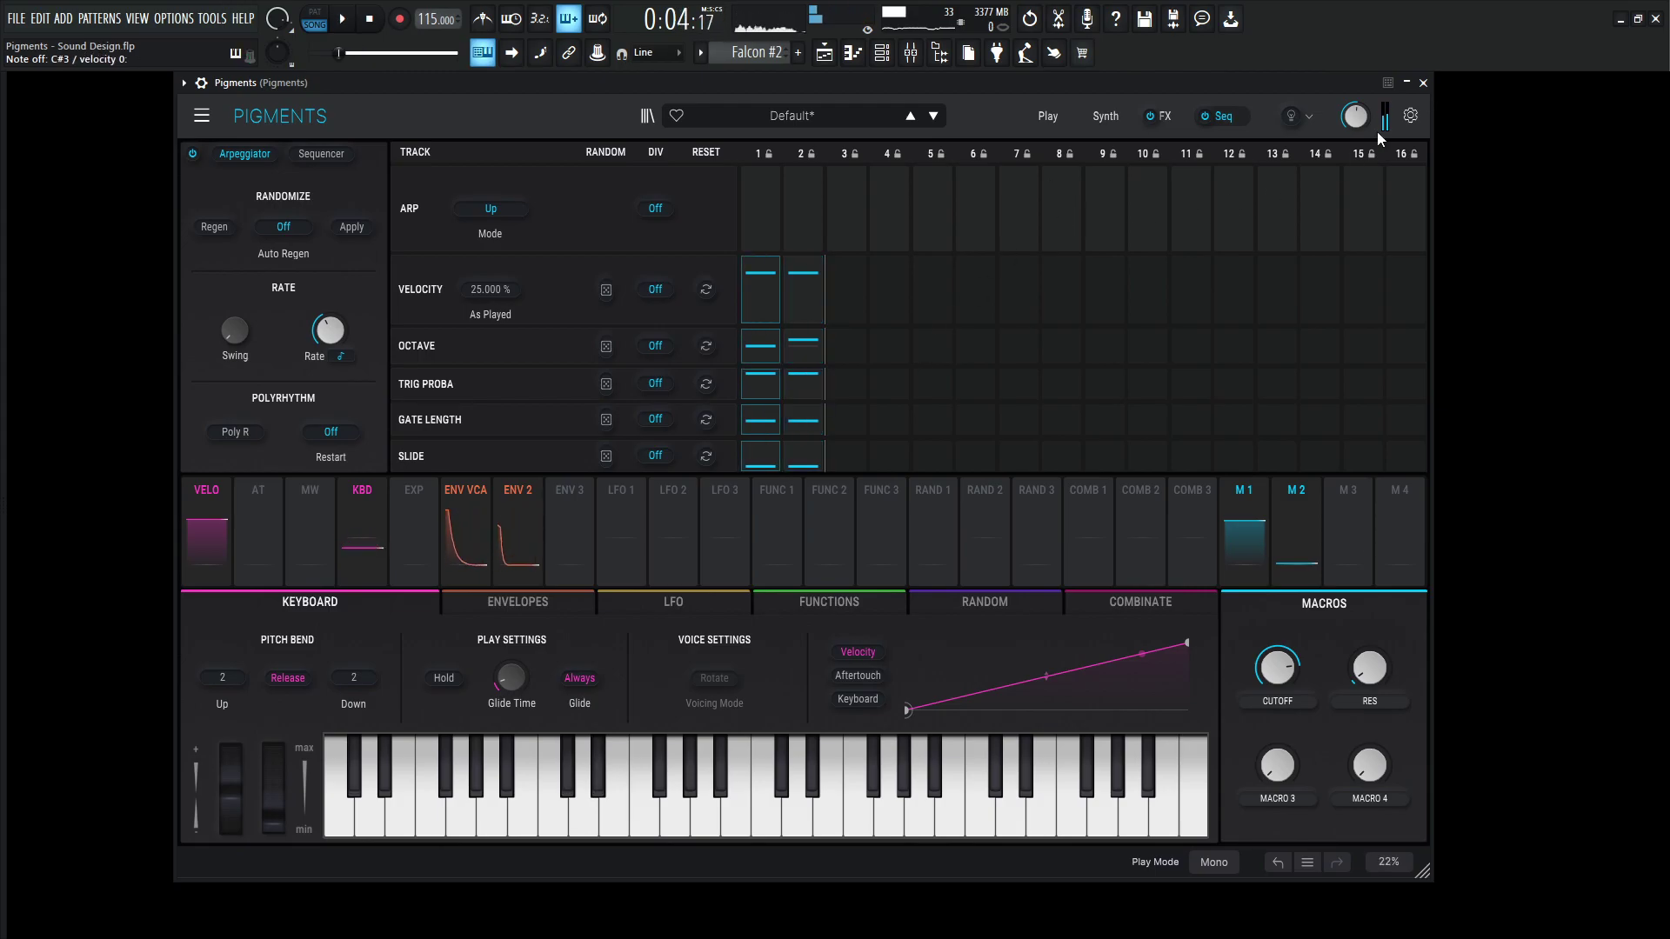
left_click(1204, 116)
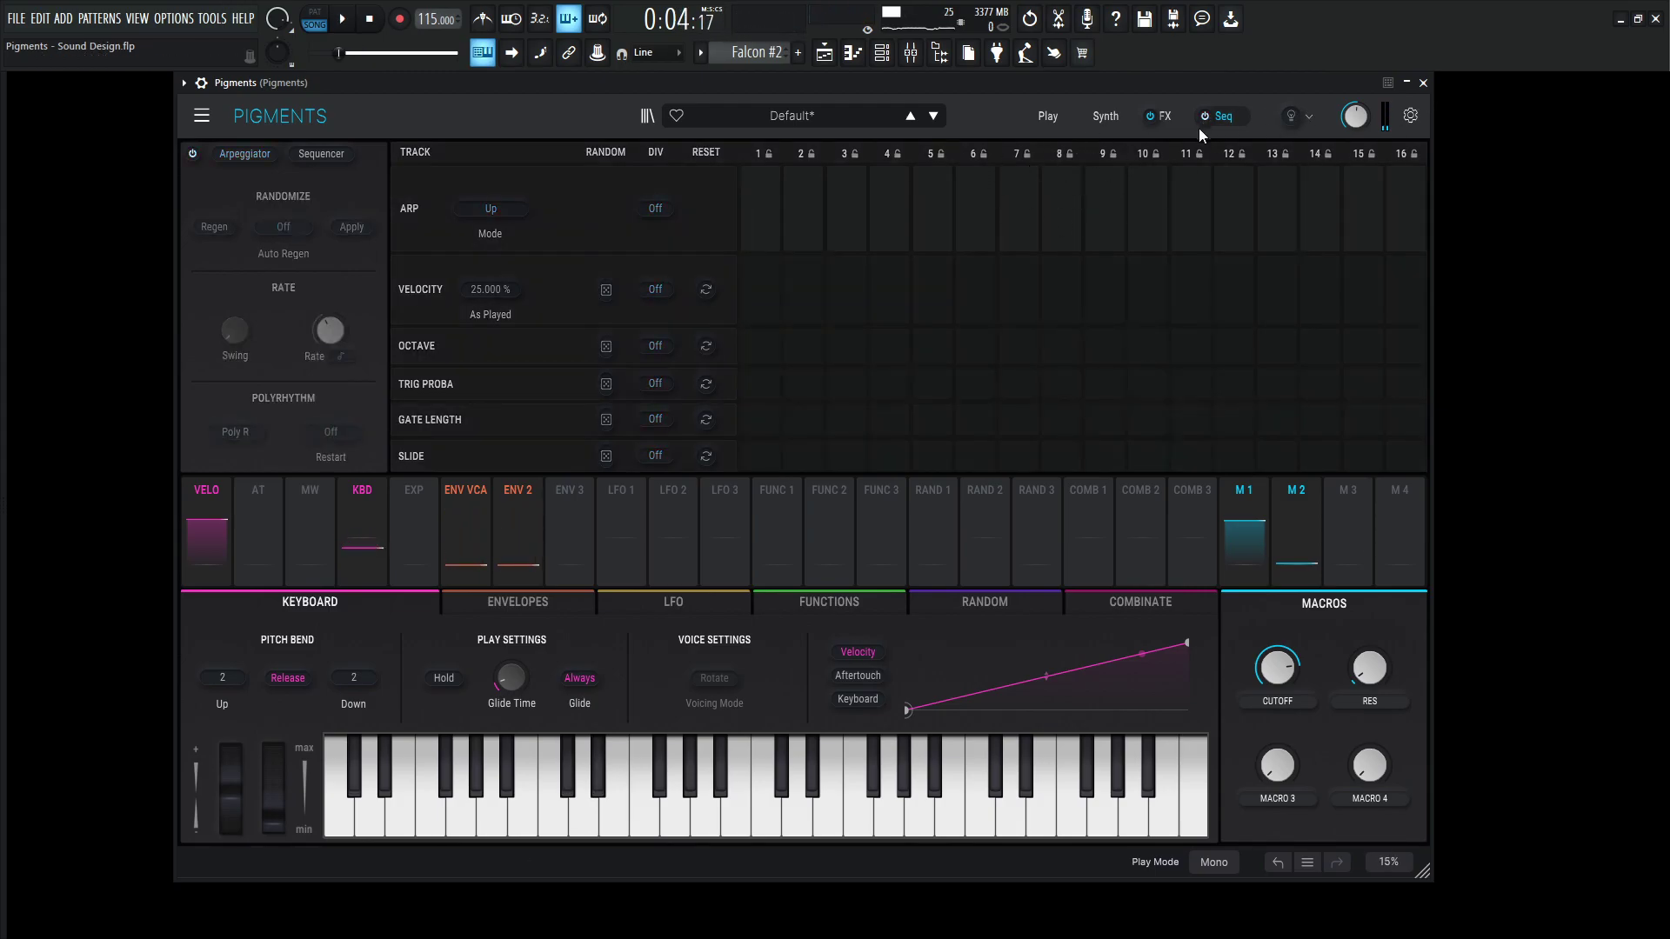
left_click(1106, 117)
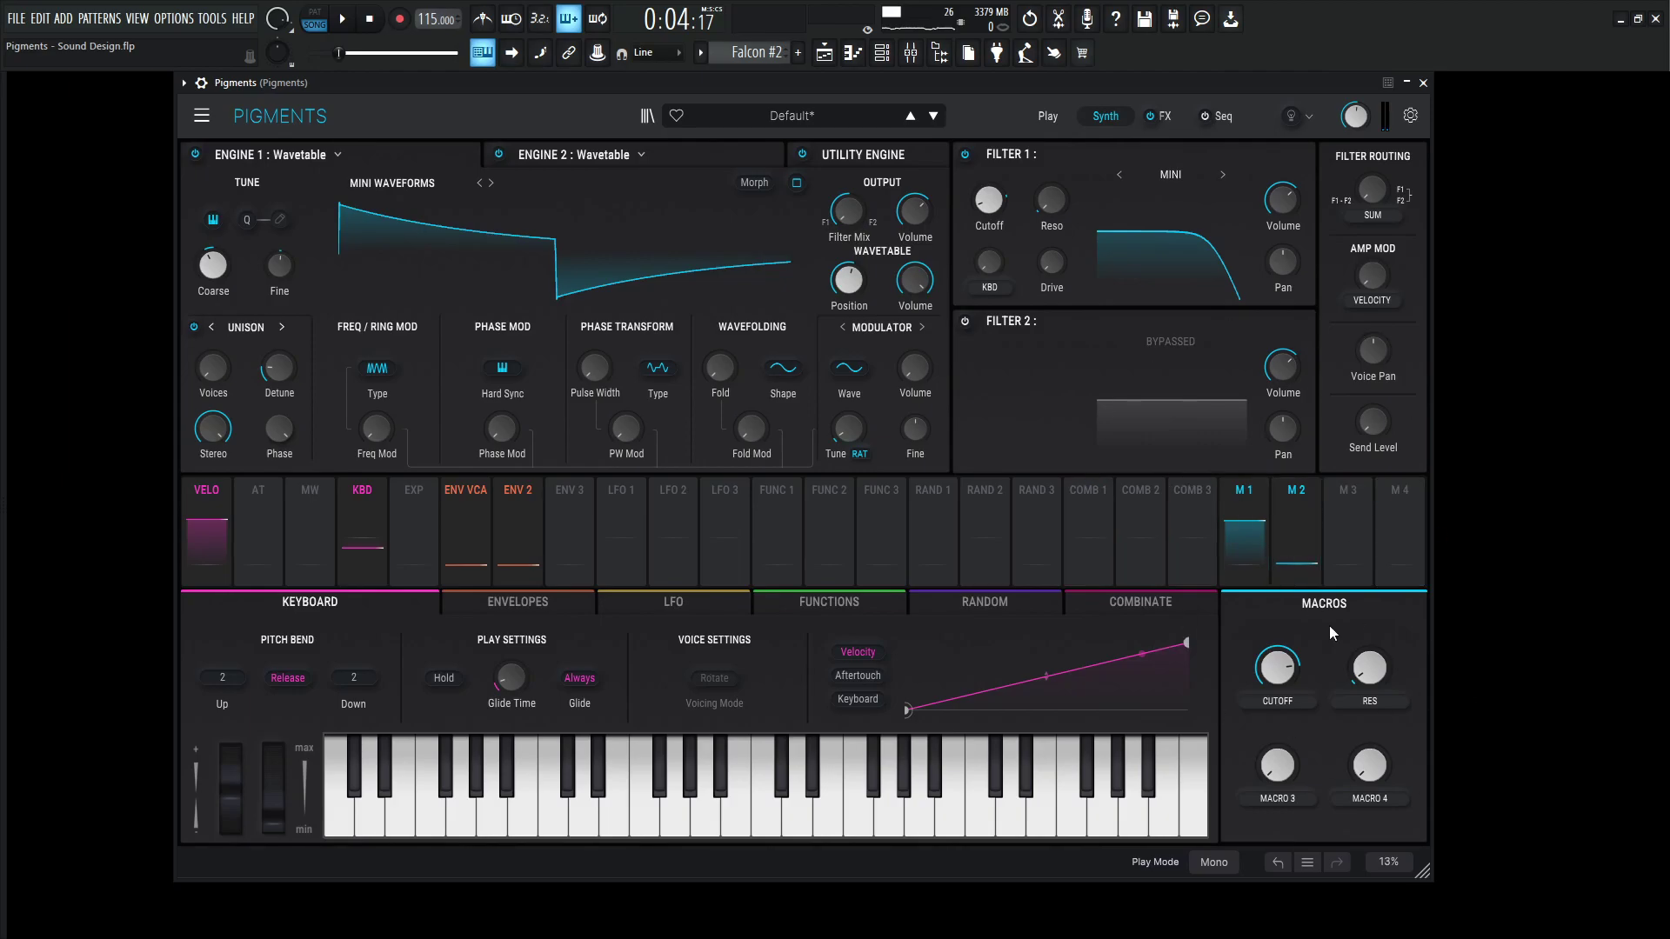
Assign Macro 4 to the Chorus Jun-6 dry/wet in FX A and set the chorus's base mix to 0%
left_click(1163, 116)
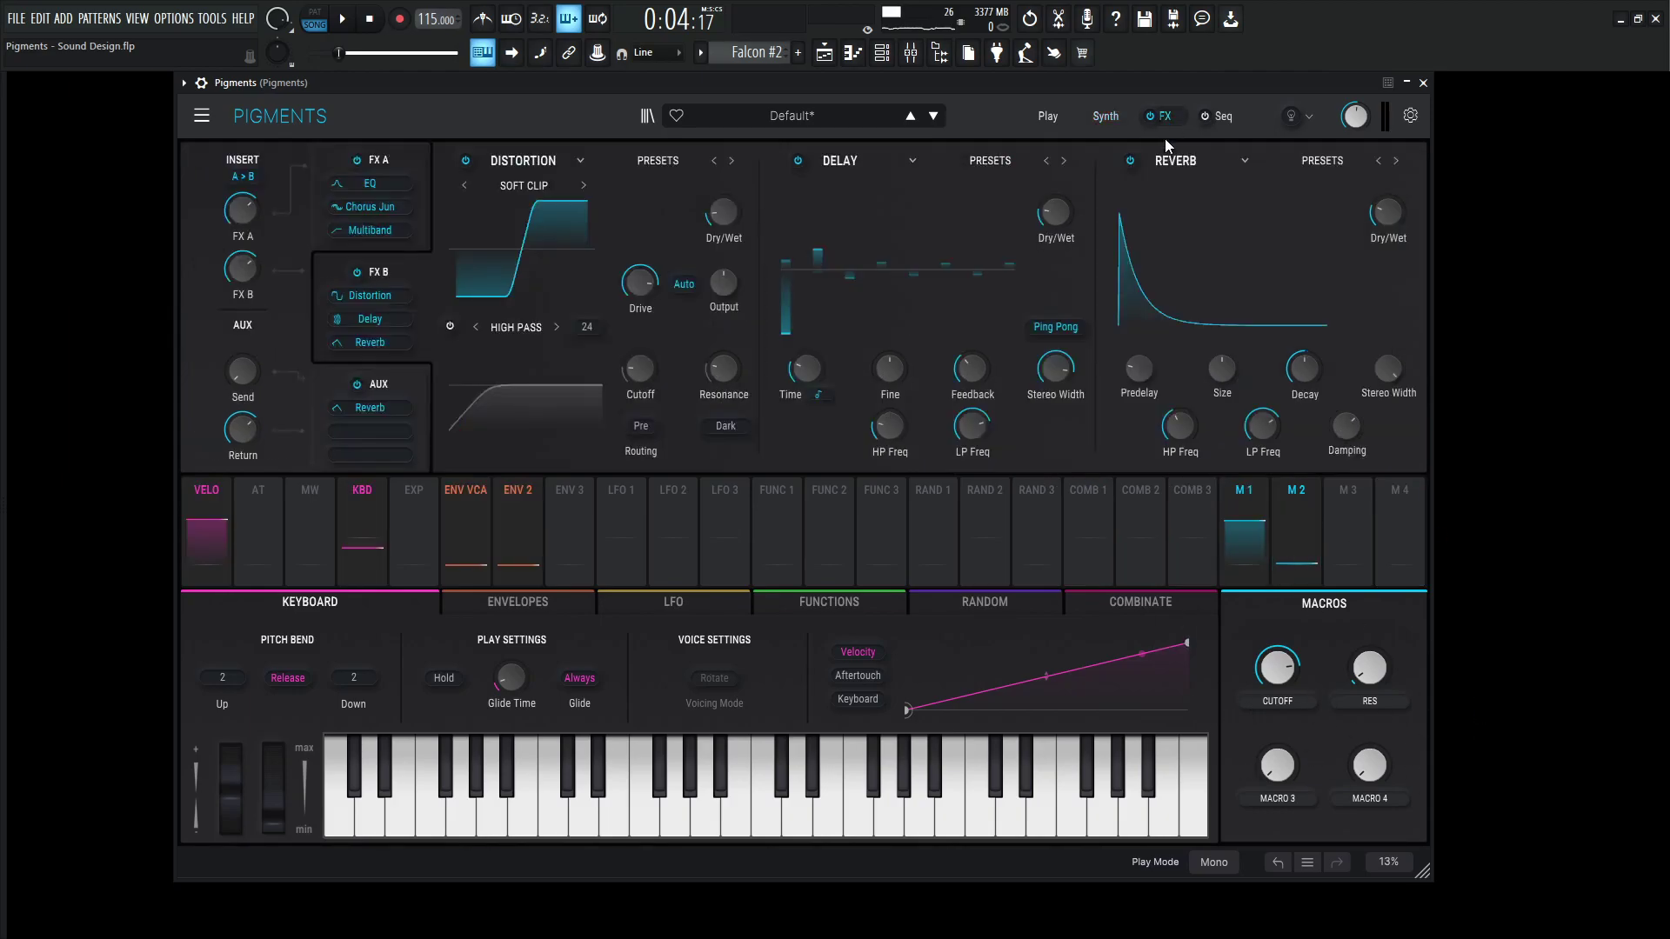
left_click(426, 228)
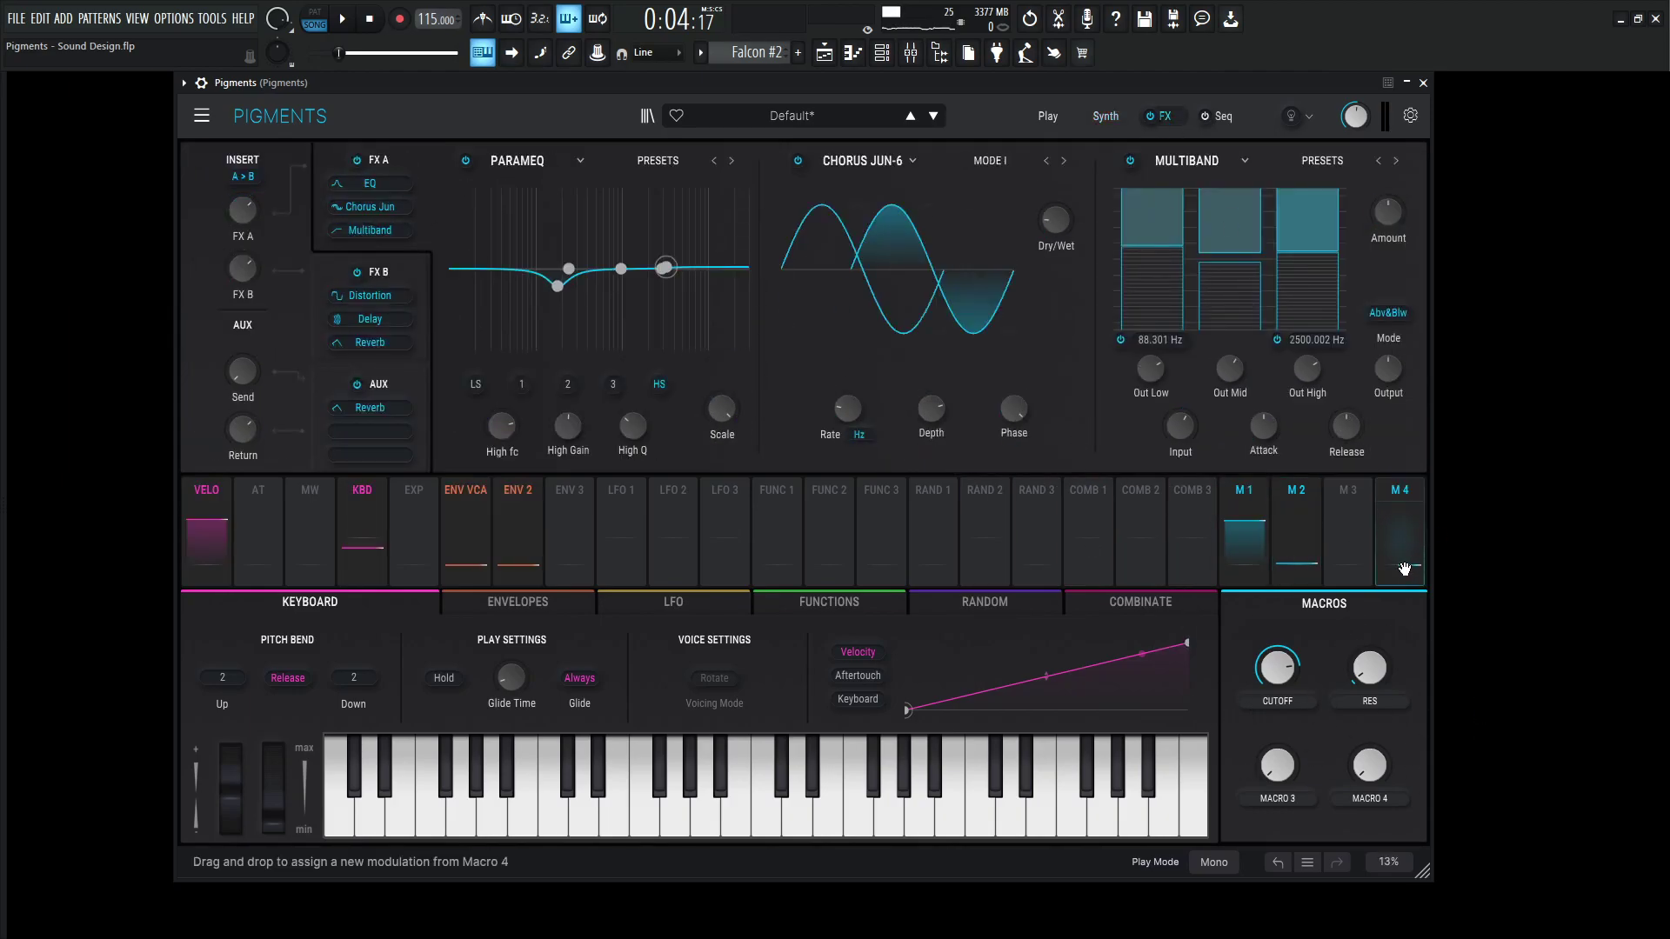
left_click_drag(1242, 411, 1056, 257)
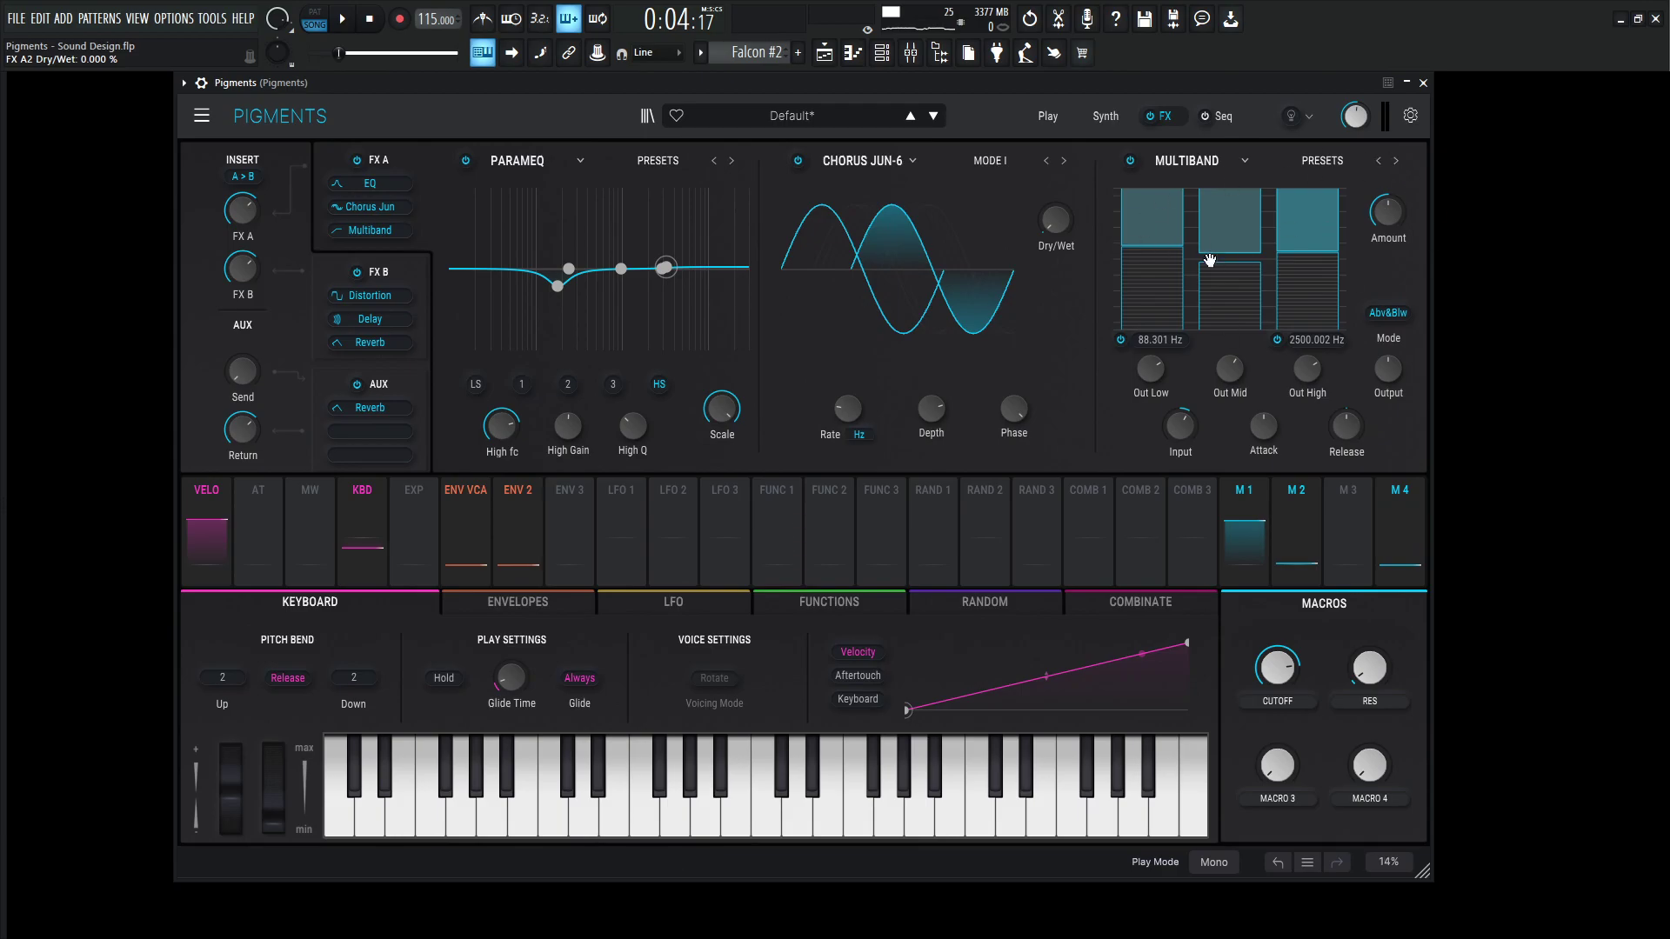
Assign Macro 4 to the dry/wet controls of the distortion, delay and reverb in FX B
left_click(396, 271)
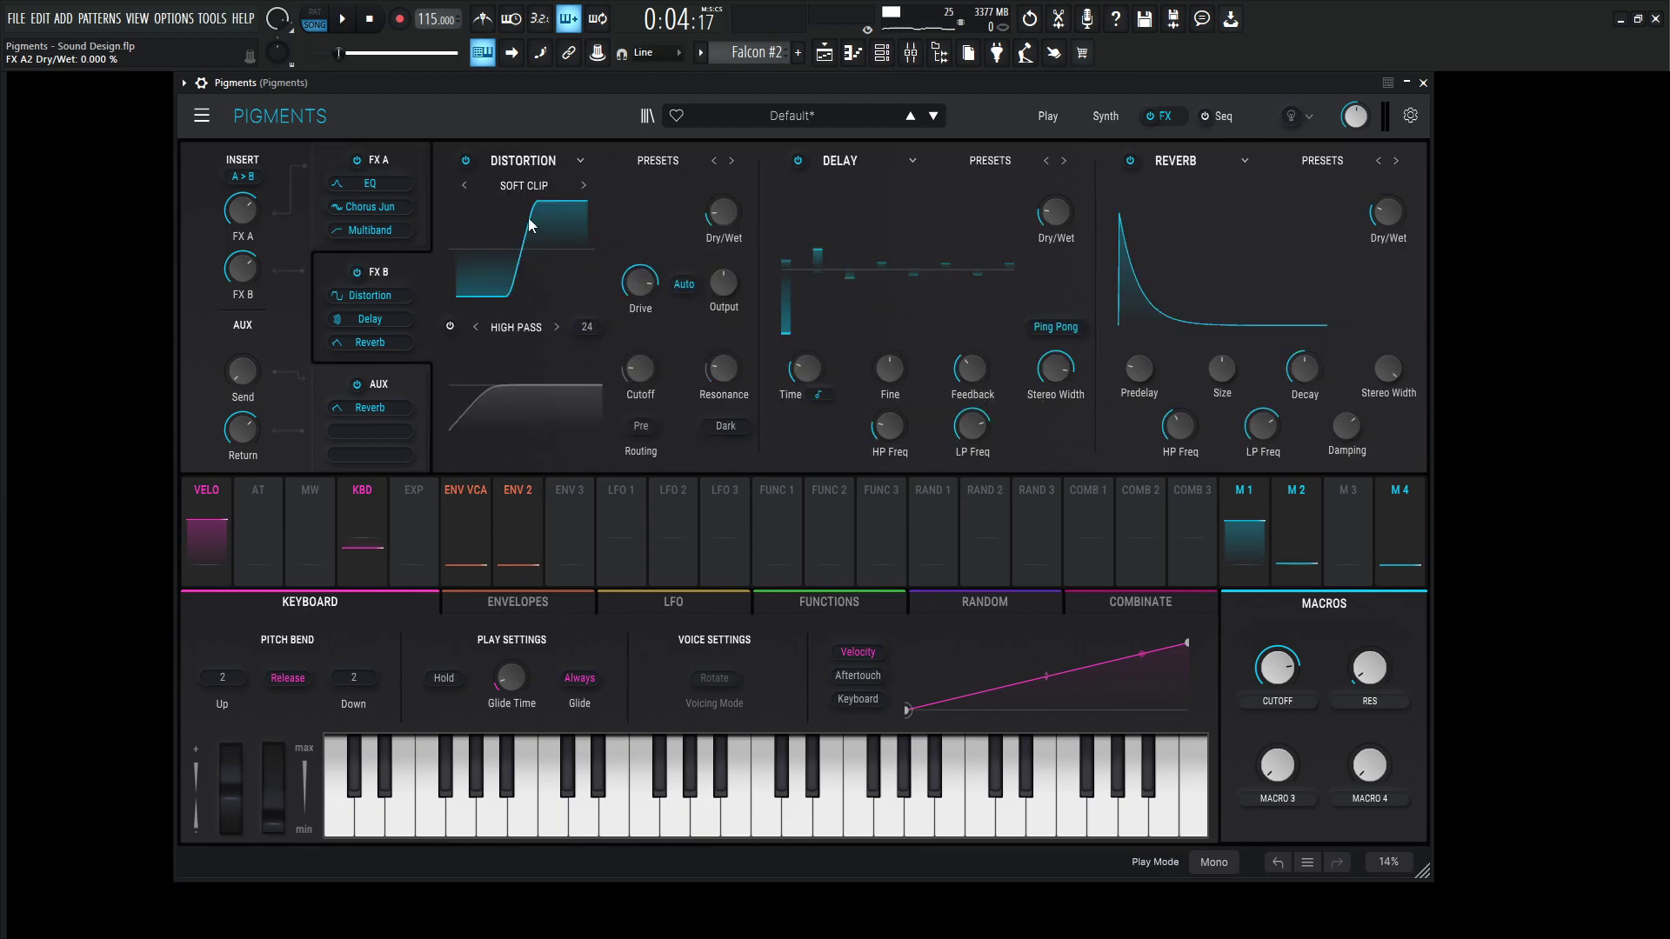
left_click_drag(1400, 553, 714, 208)
left_click_drag(1412, 563, 1082, 227)
left_click_drag(1398, 527, 1380, 228)
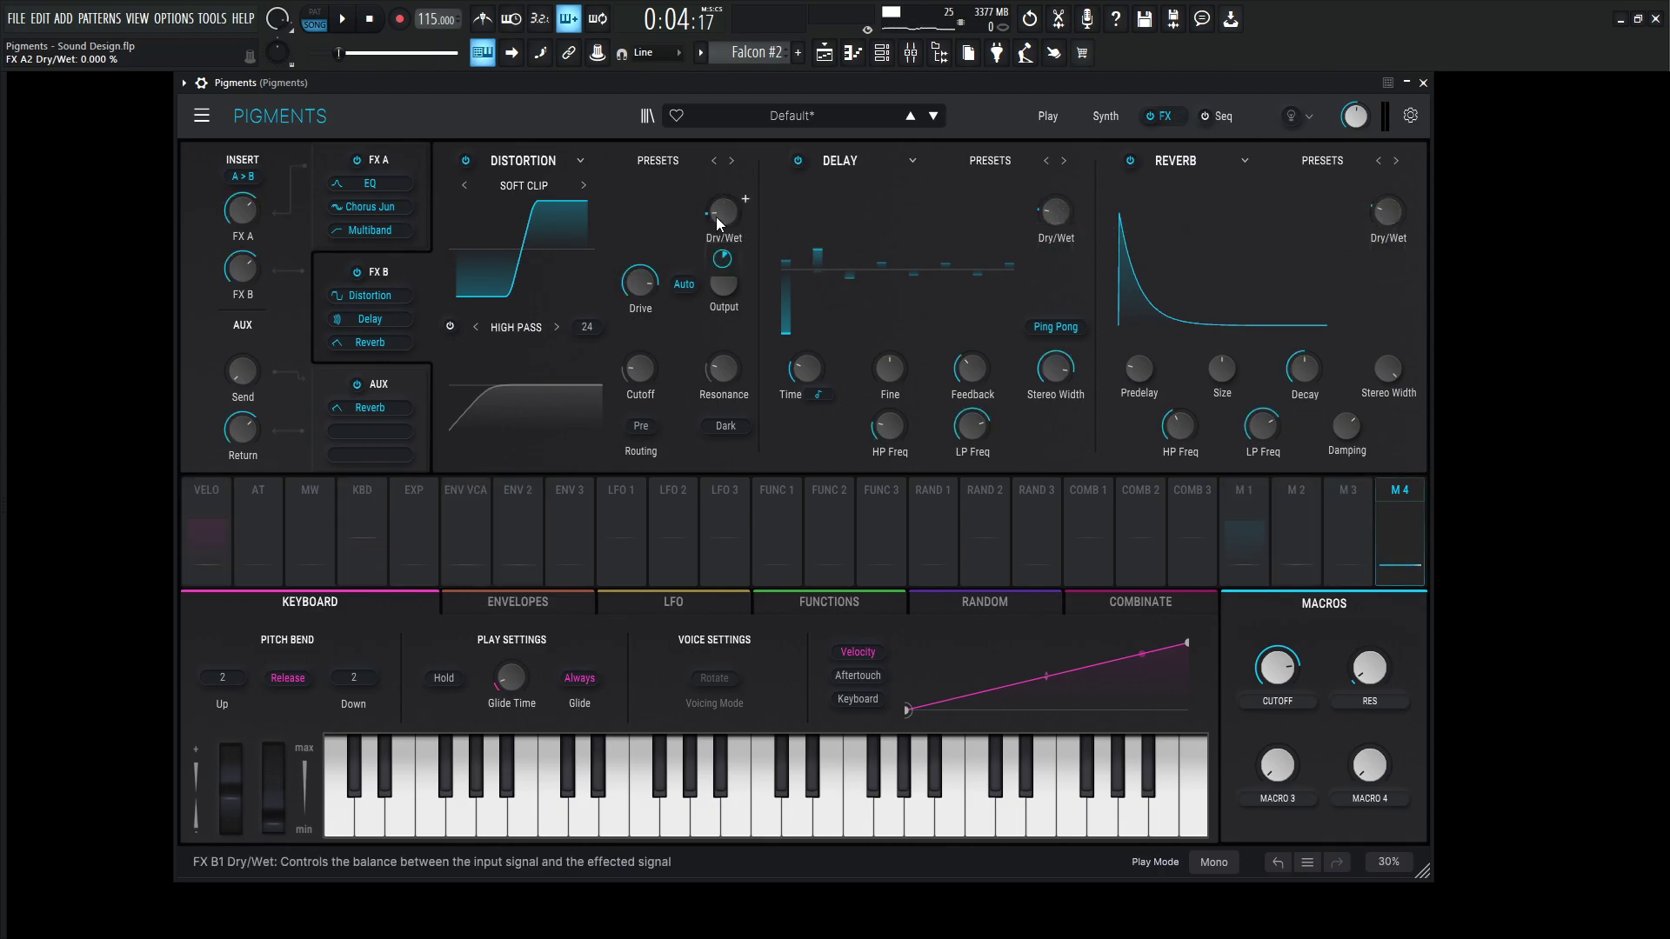
Set the FX B base dry/wet mixes to 0%, with Macro 4 amounts of about 0.11 for distortion, 0.19 for delay and 0.25 for reverb
mouse_move(723, 261)
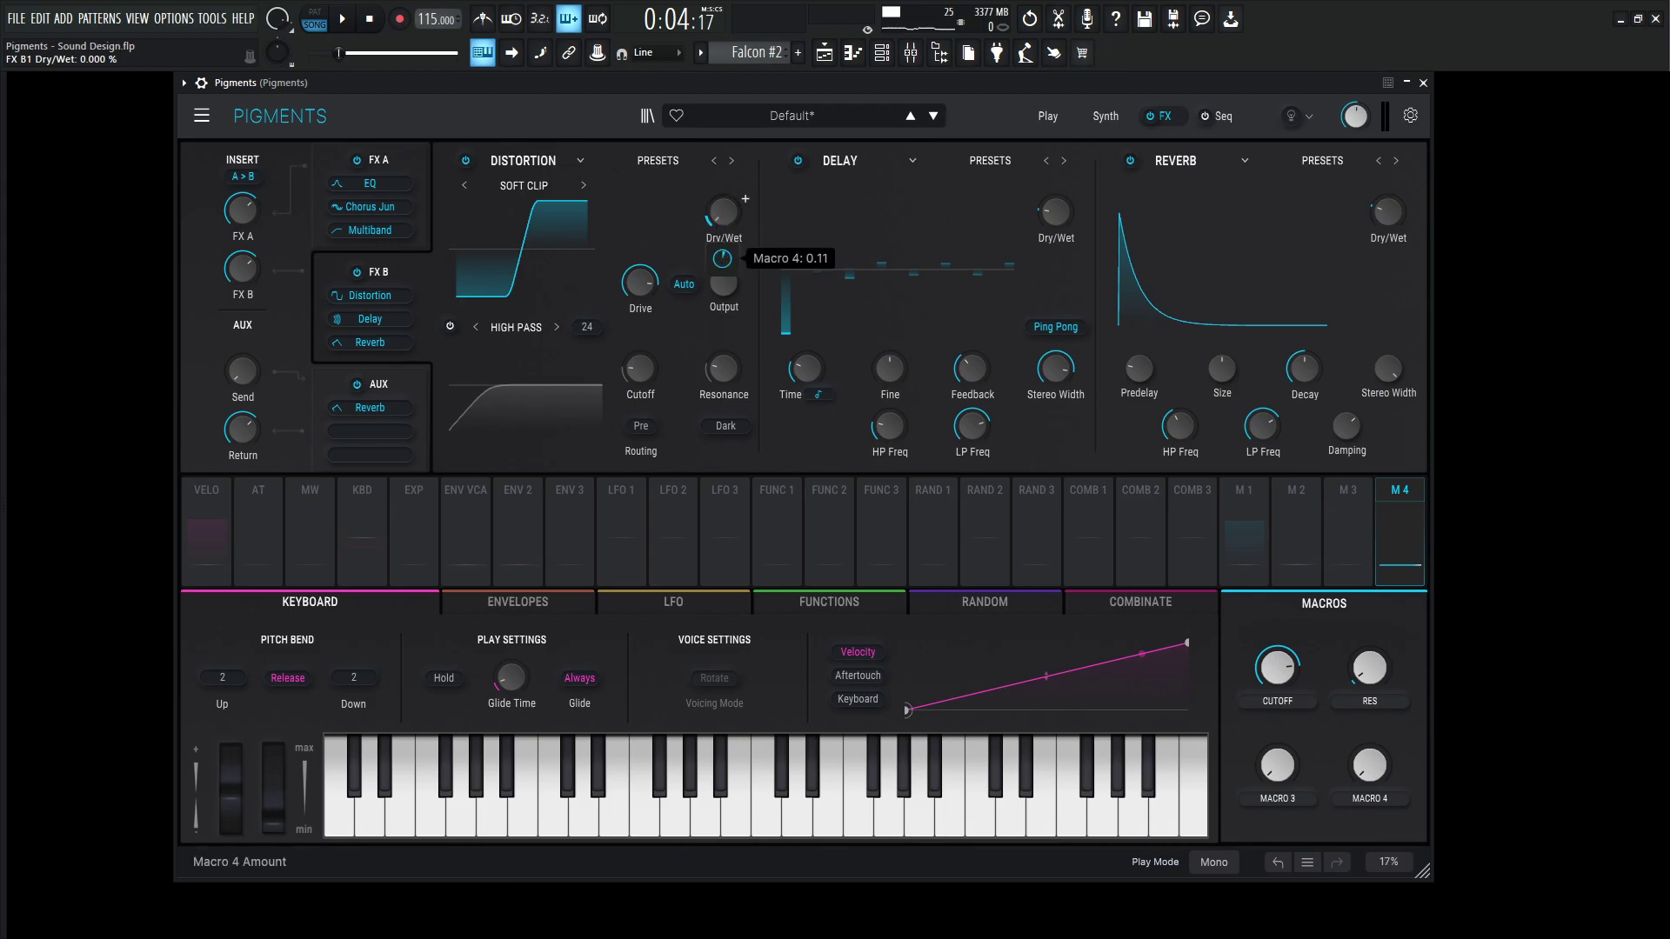
left_click_drag(722, 258, 738, 271)
mouse_move(1066, 219)
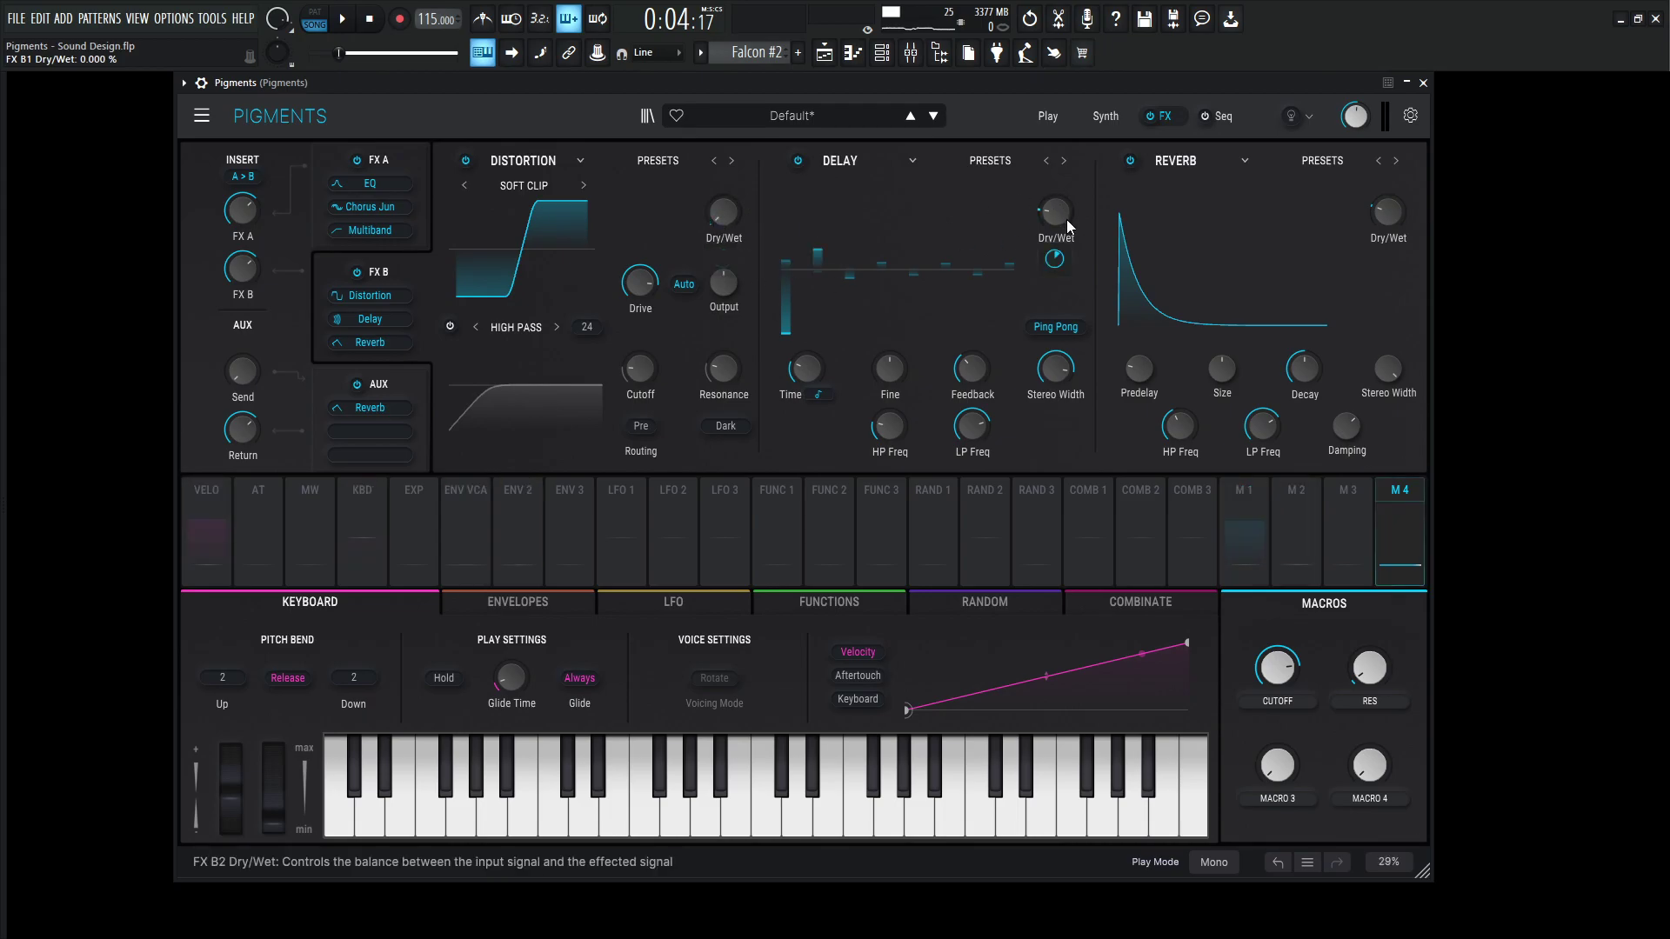
mouse_move(1052, 264)
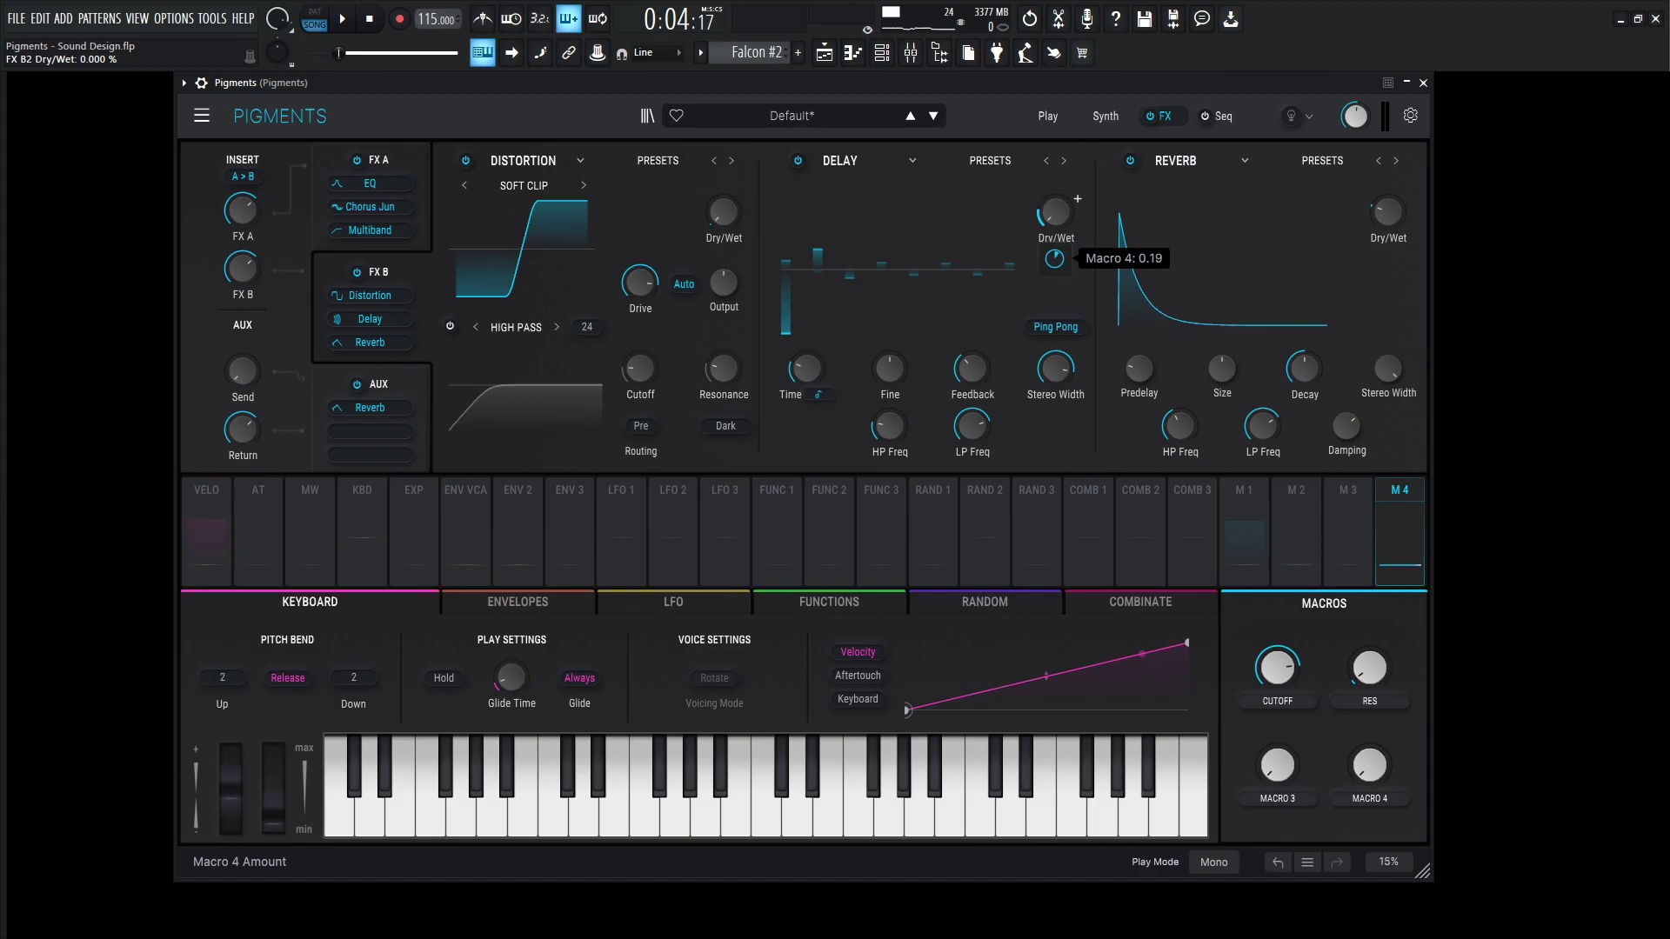
mouse_move(1385, 213)
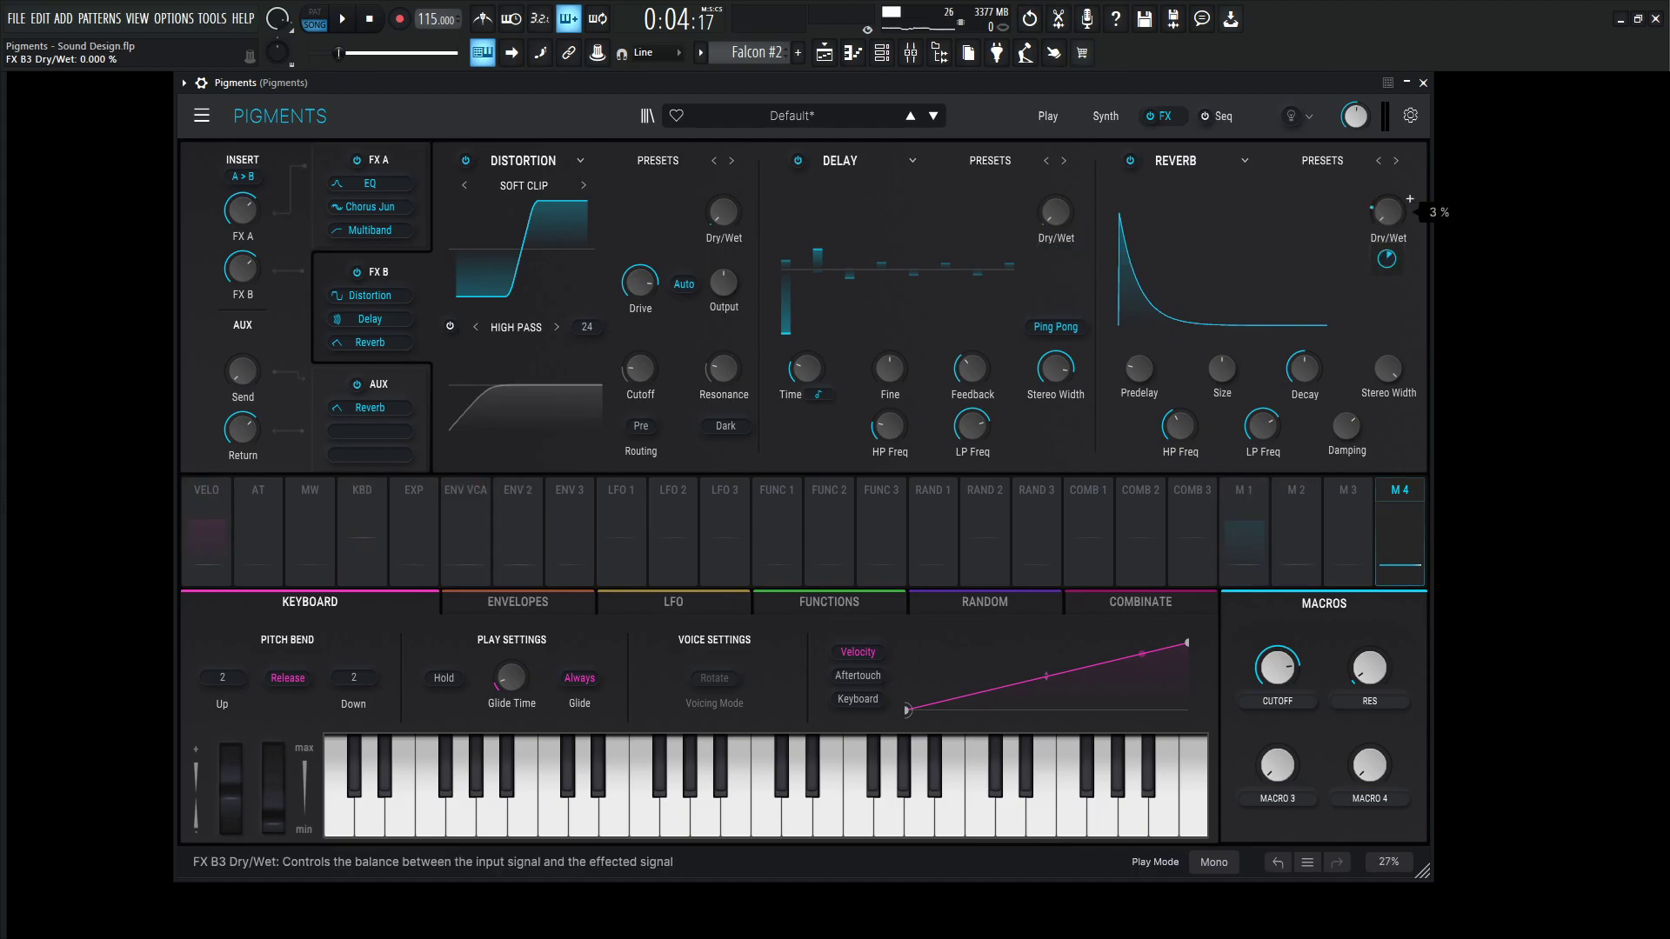
mouse_move(1395, 259)
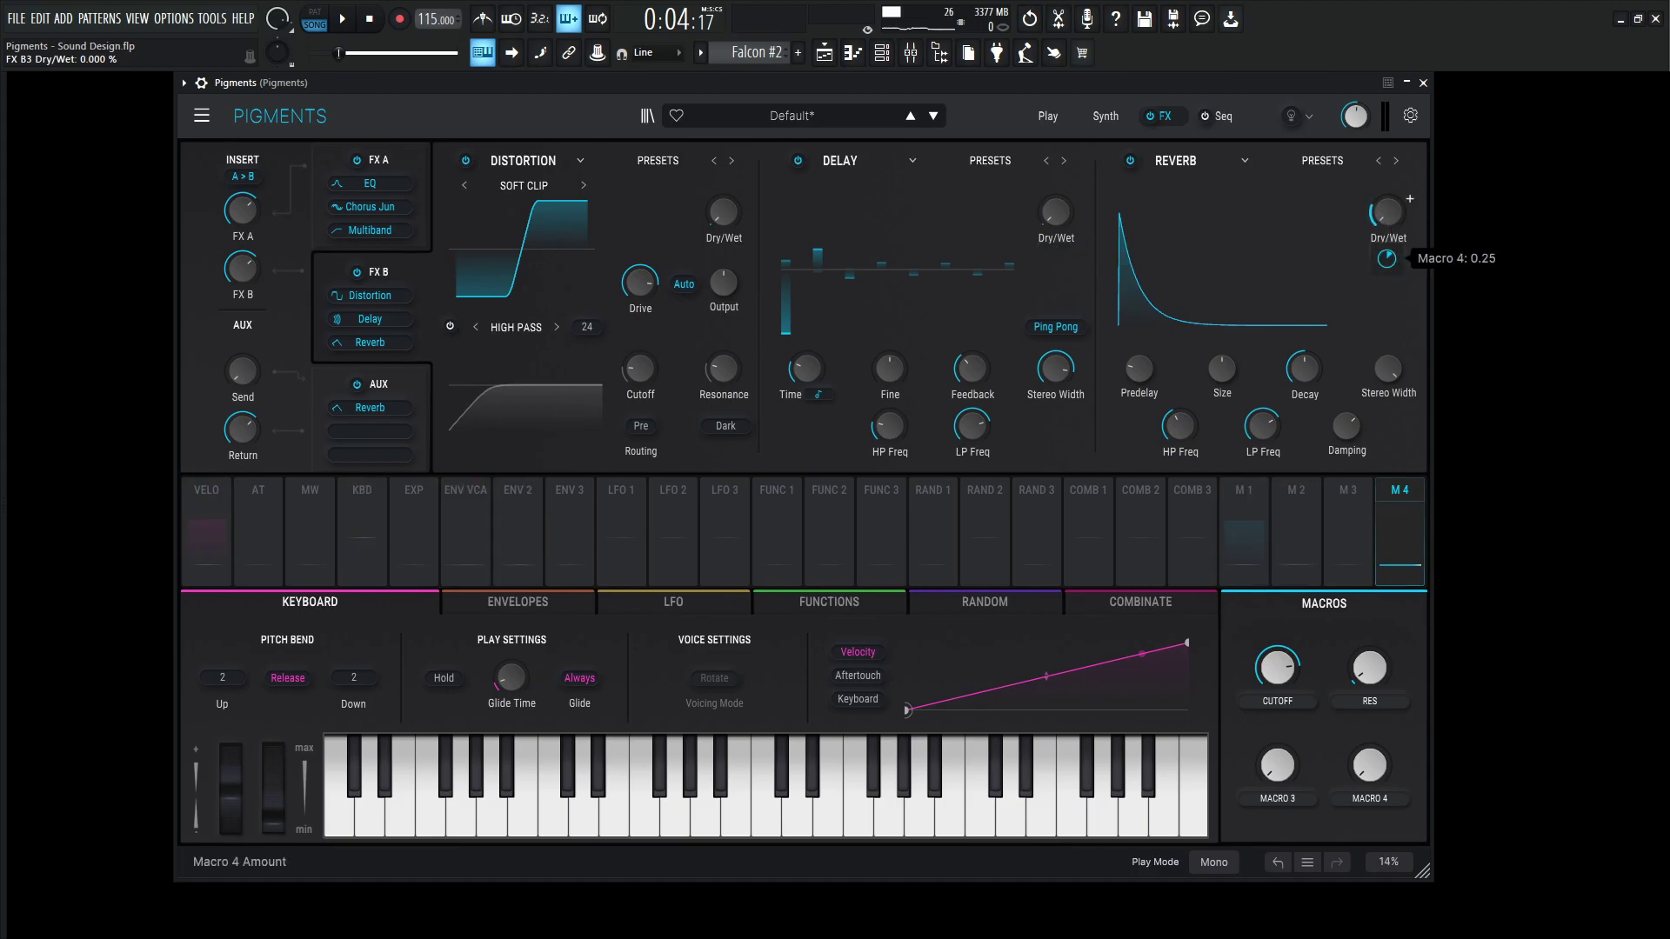
Raise Macro 4 to 1.00 and rename it FX
left_click_drag(1366, 772, 1383, 661)
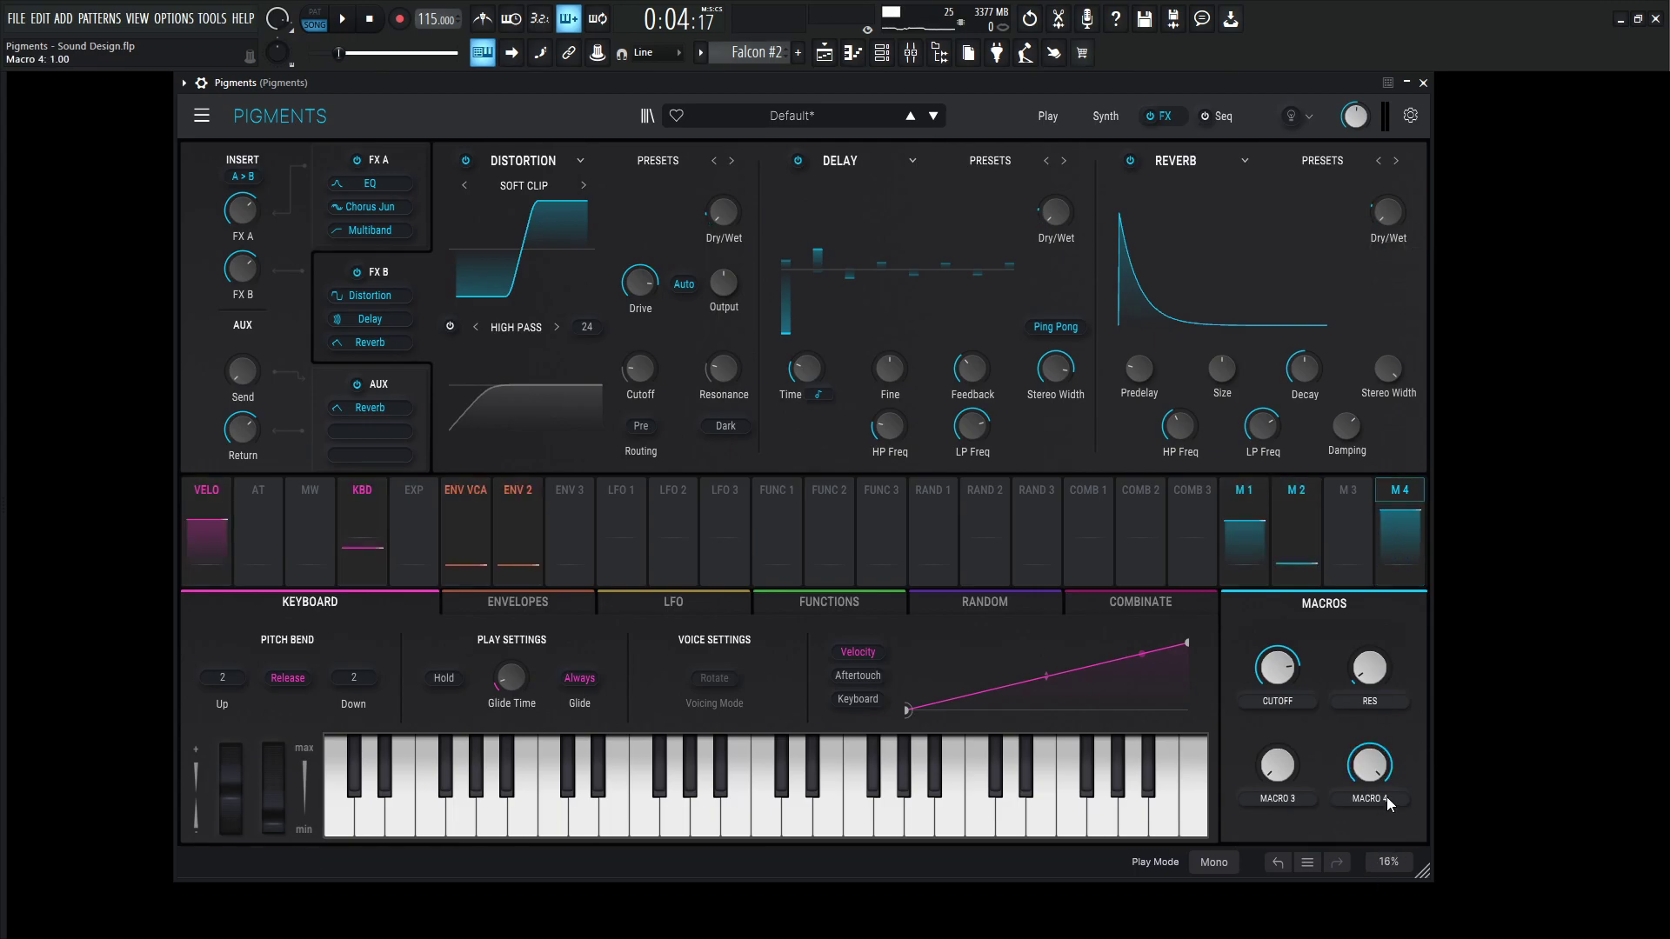
key("Return")
Modulate Engine 2's unison detune with Macro 3 by an amount of about 0.35, auditioning it with the macro at maximum
left_click(1105, 117)
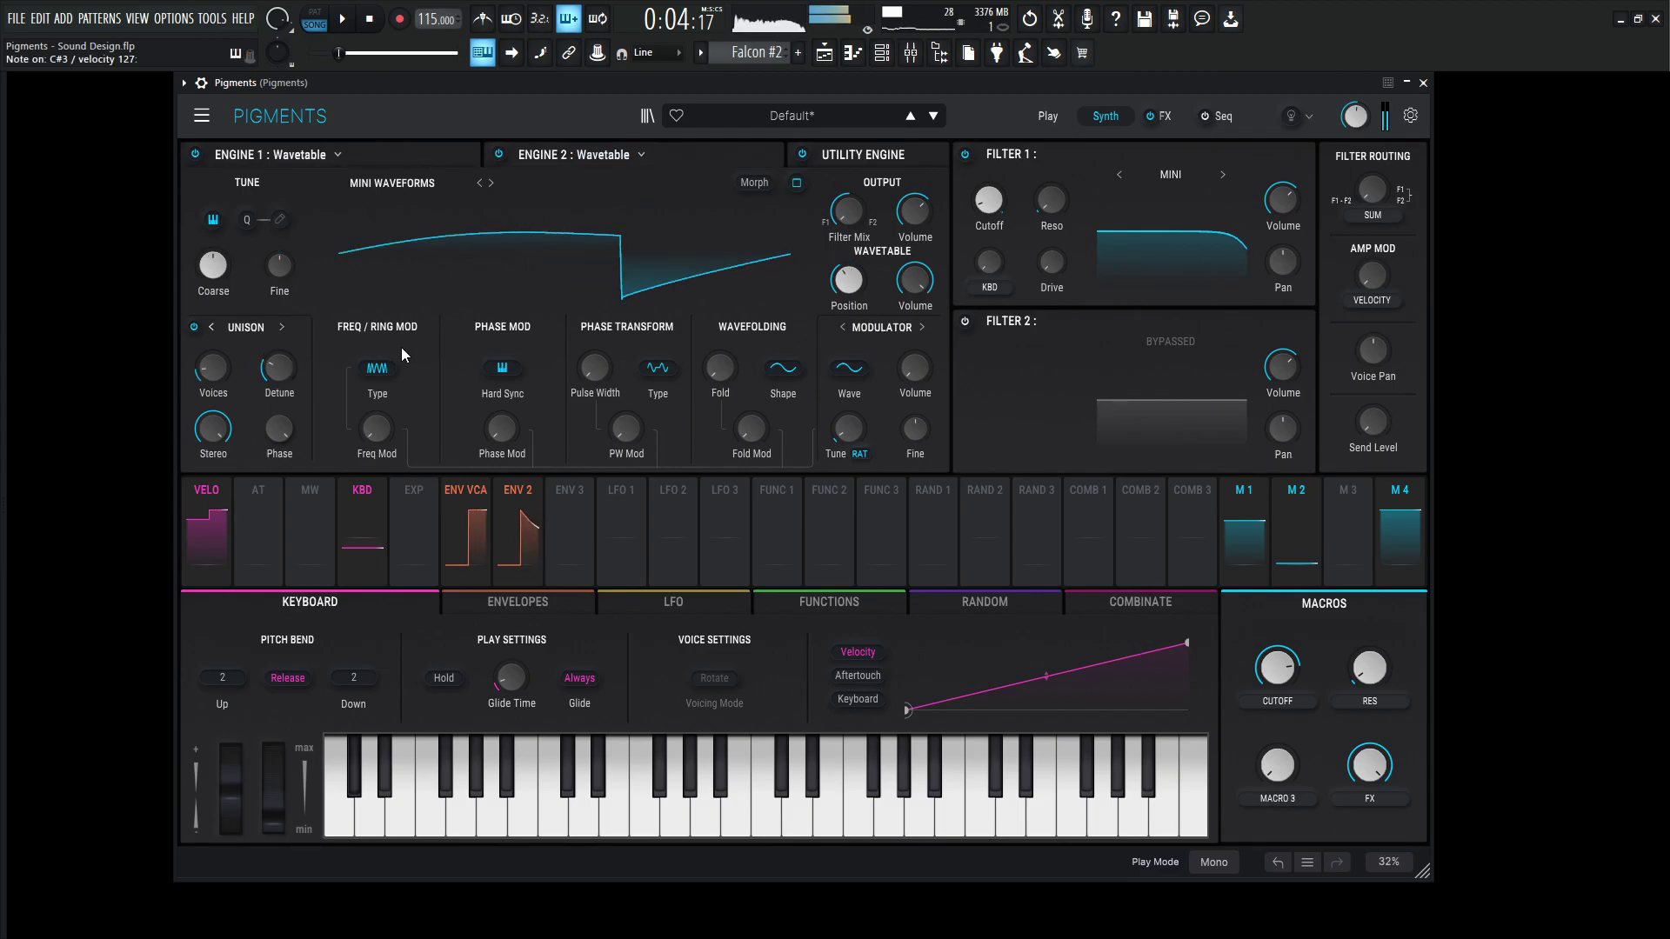
mouse_move(279, 368)
left_mouse_down()
mouse_move(279, 348)
mouse_move(278, 384)
left_mouse_up()
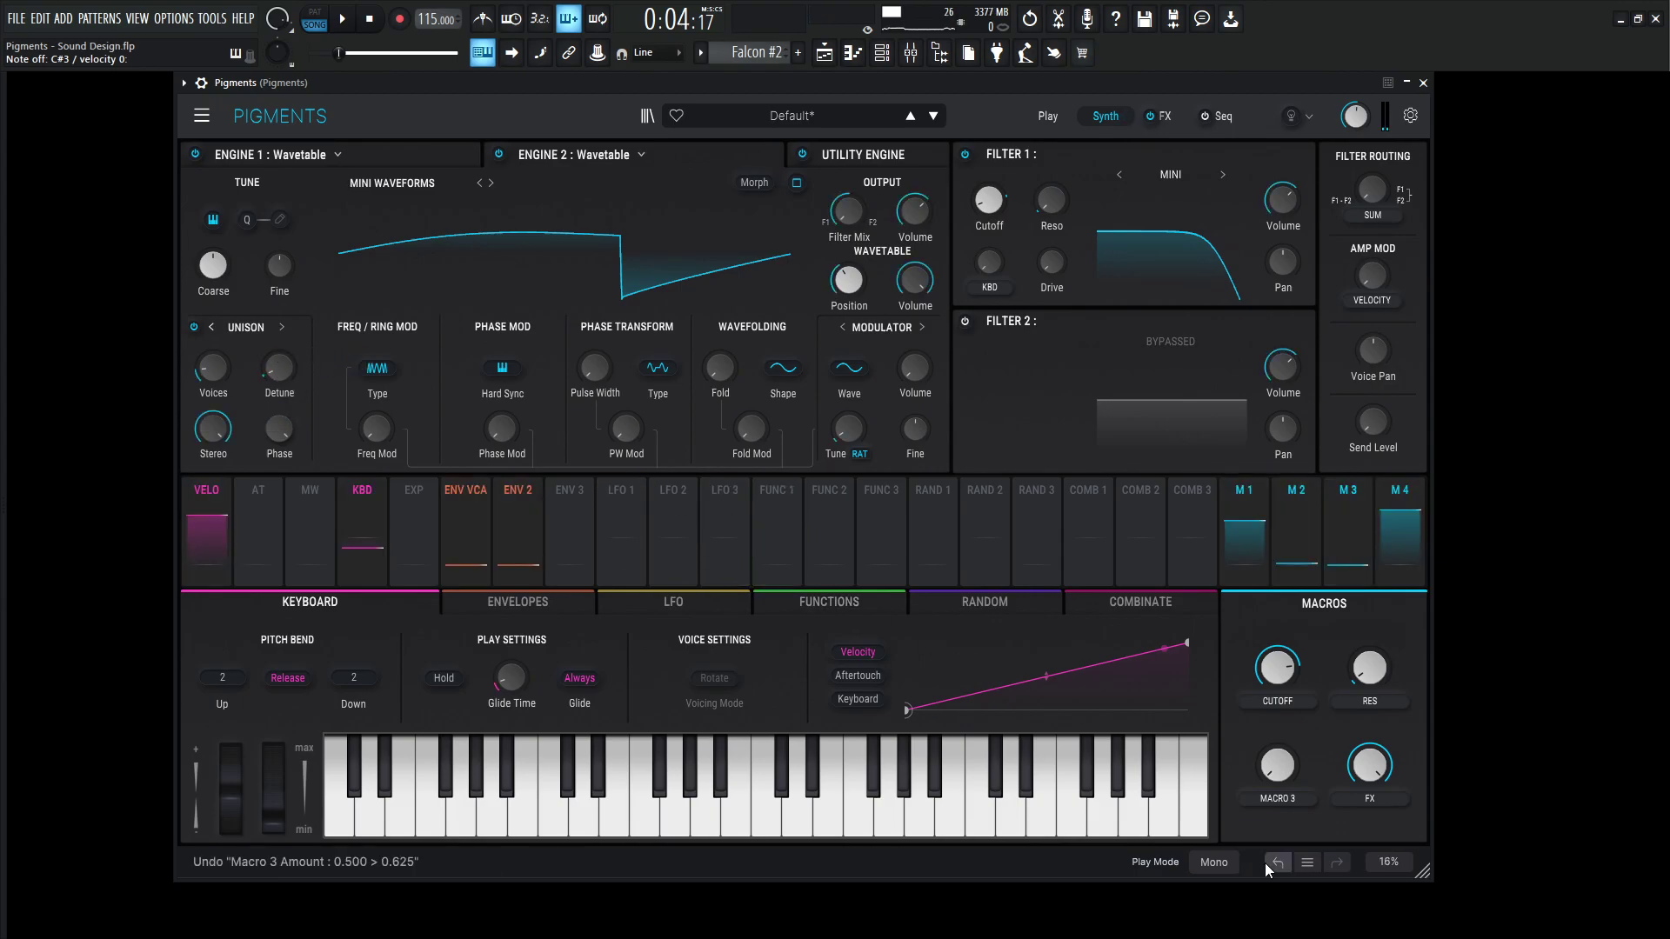
left_click_drag(1277, 765, 1277, 695)
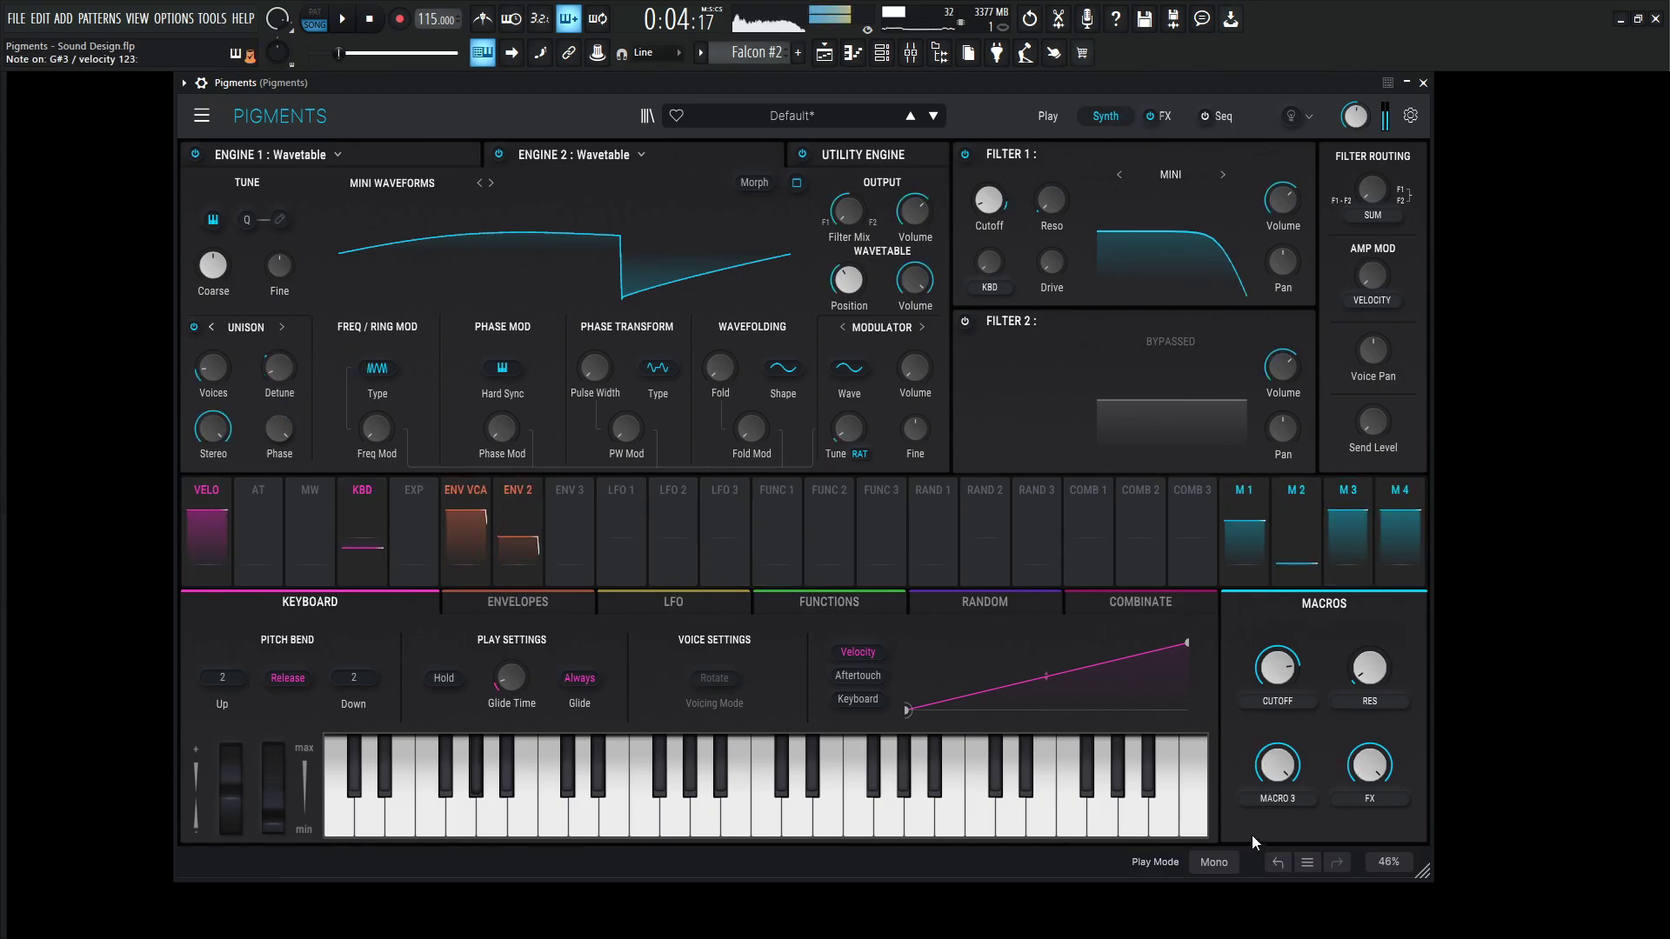
mouse_move(279, 372)
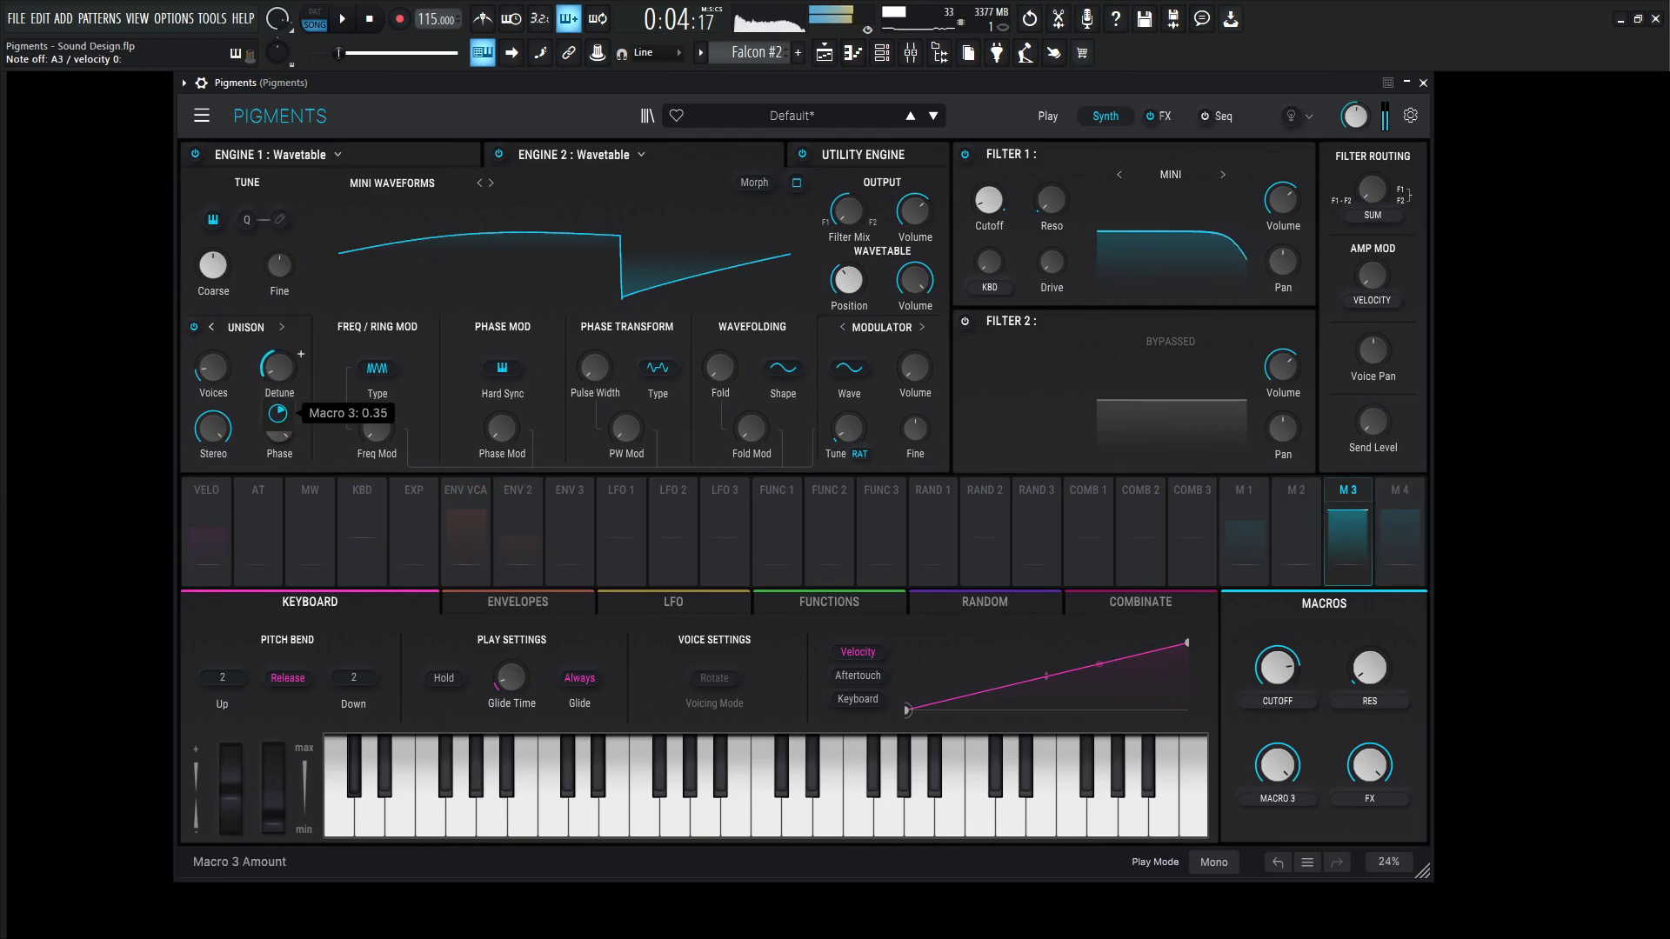
Lower Macro 3 to below half and rename it Detune
mouse_move(1277, 766)
left_mouse_down()
mouse_move(1277, 913)
mouse_move(1278, 790)
left_mouse_up()
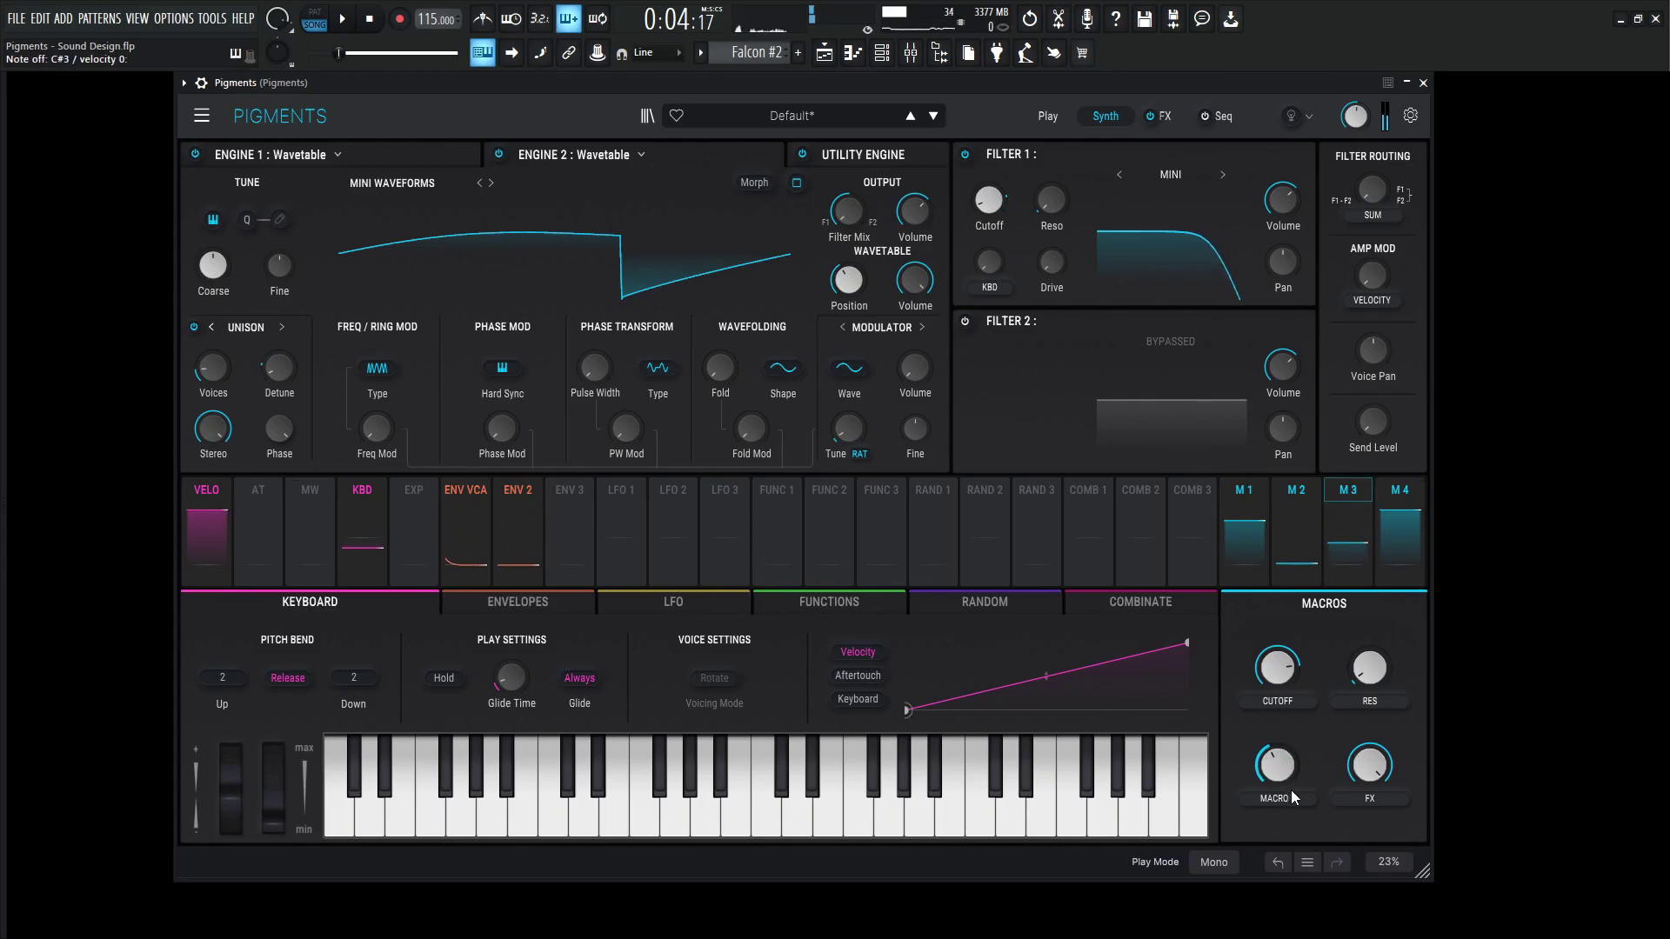
type("Detune")
key("Return")
Start playback, set the Detune macro to about 0.5 and lower the Cutoff macro
key("space")
left_click_drag(1277, 766, 1278, 763)
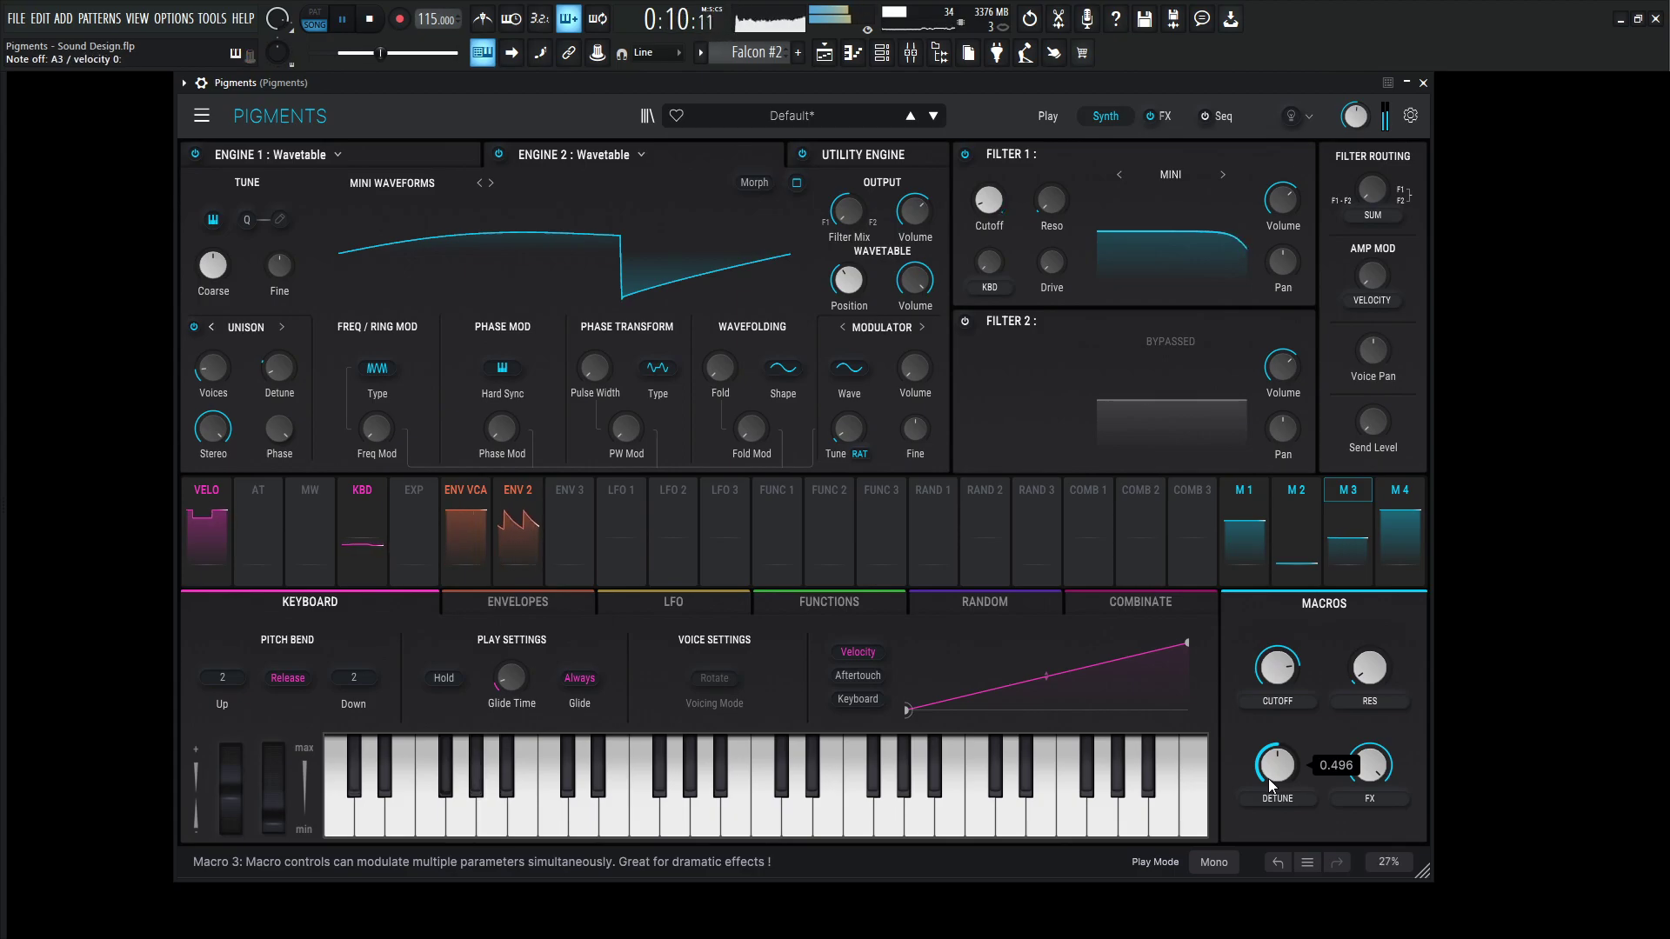
mouse_move(1266, 685)
left_mouse_down()
mouse_move(1265, 713)
mouse_move(1285, 663)
mouse_move(1285, 676)
left_mouse_up()
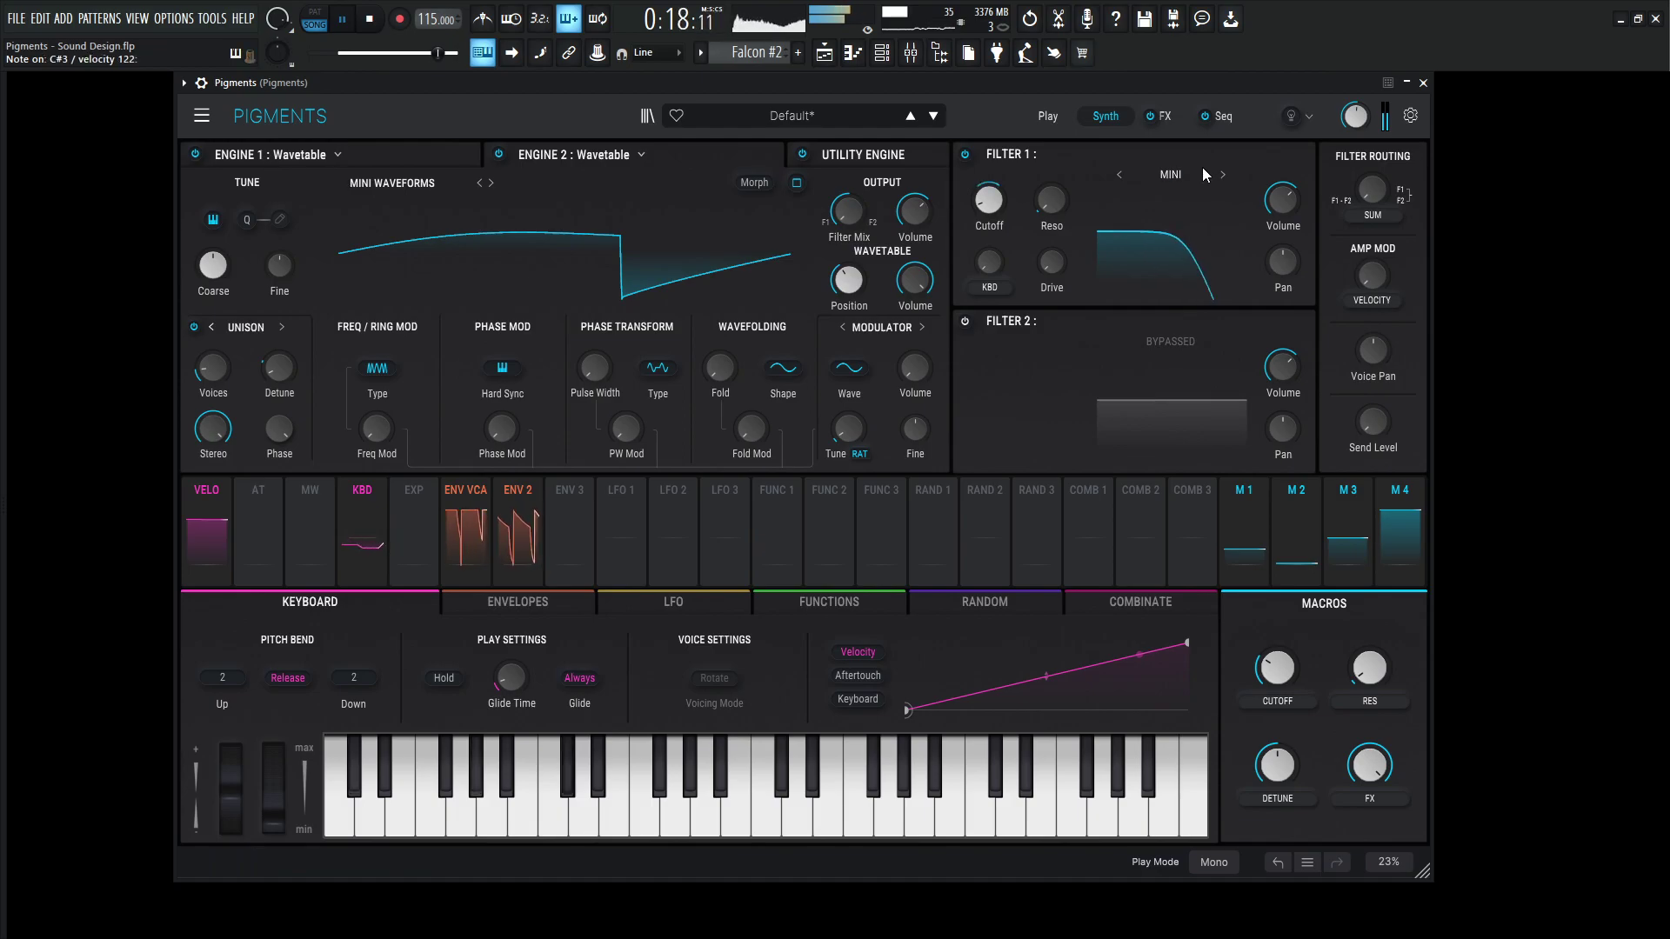
Set the arpeggiator's rate to 1/16 and raise the Cutoff macro to slightly above half during playback
left_click(1220, 115)
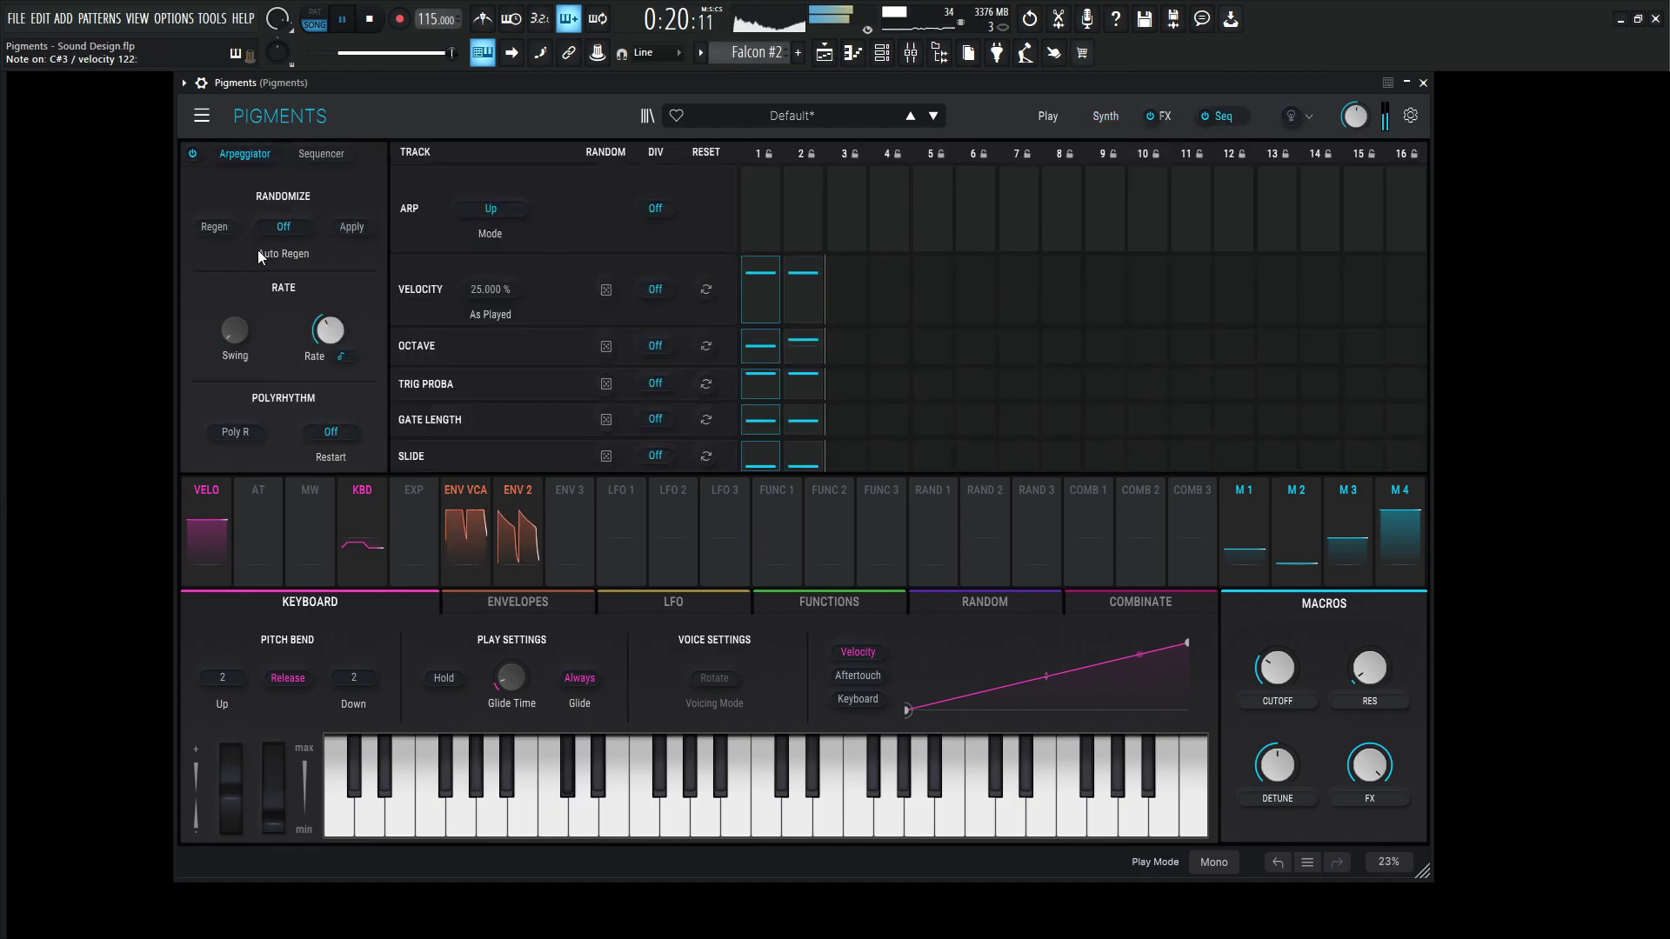
mouse_move(329, 330)
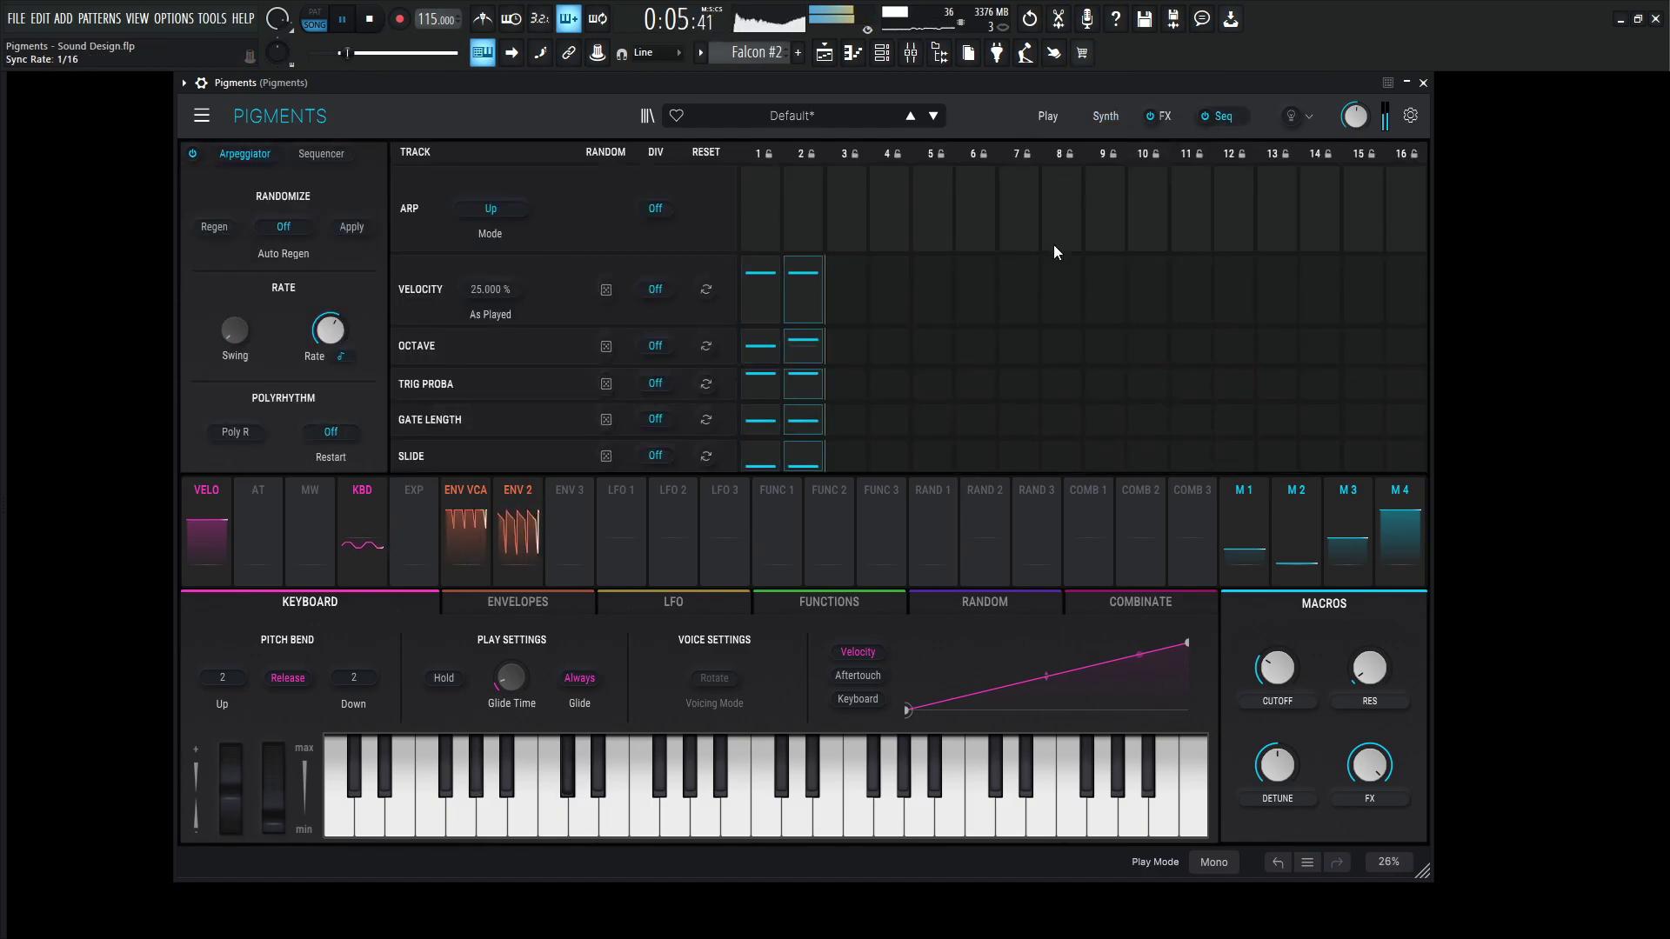
left_click_drag(1276, 668, 1275, 613)
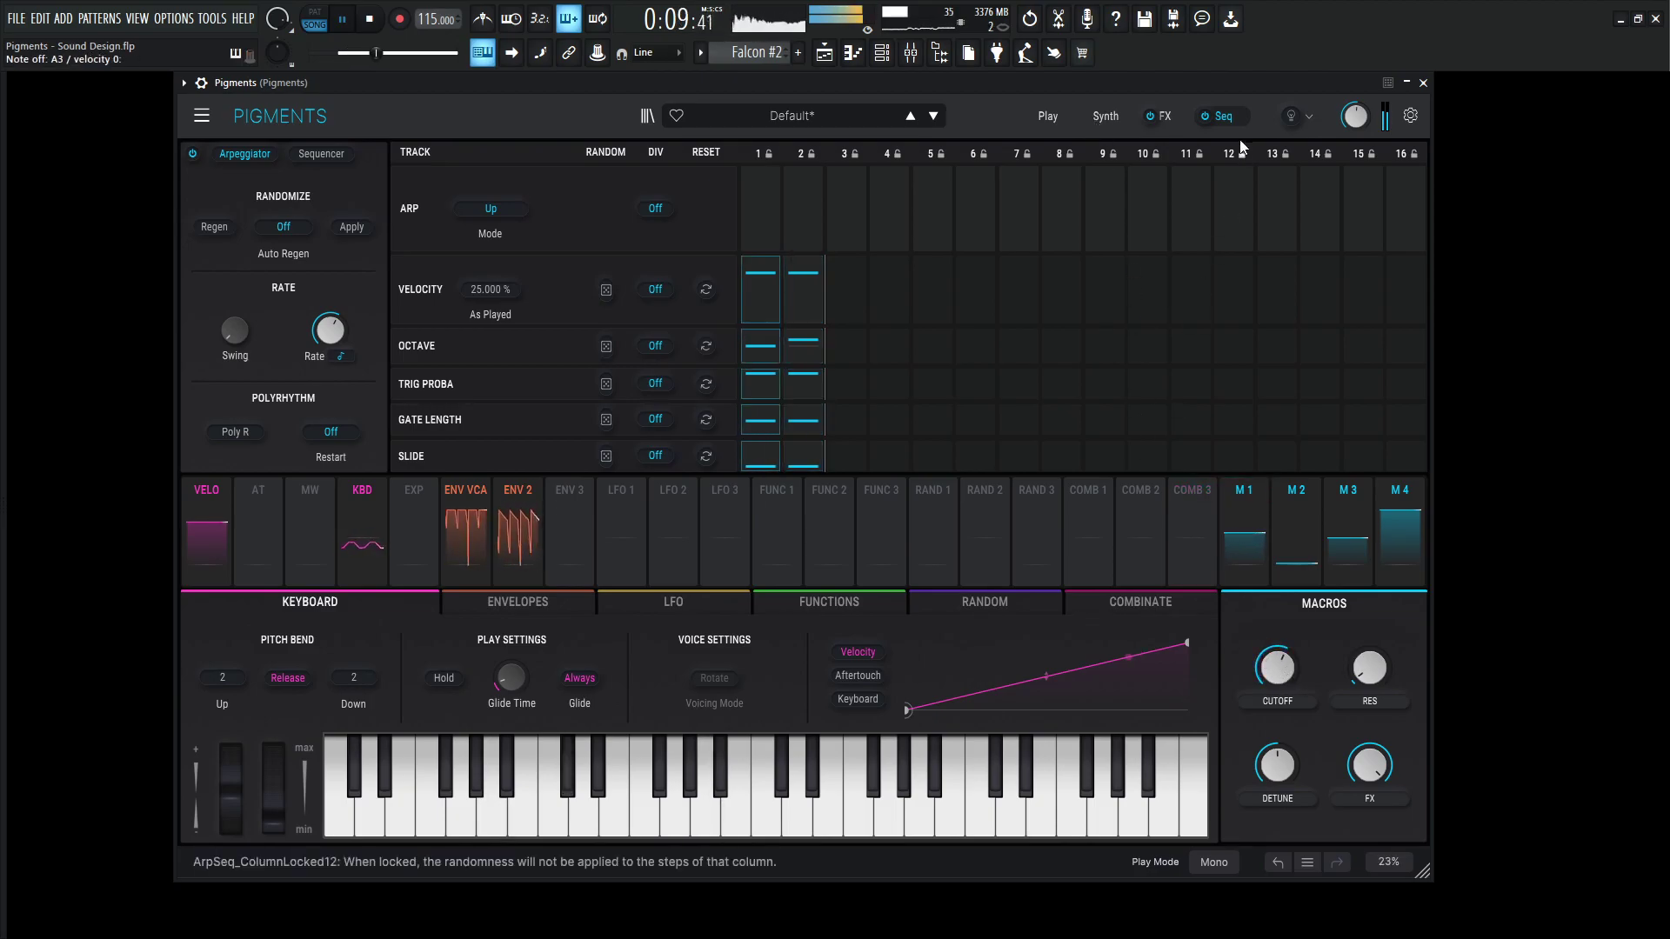
Switch the sequencer section off, stop playback and return to the synth view
left_click(1204, 116)
key("space")
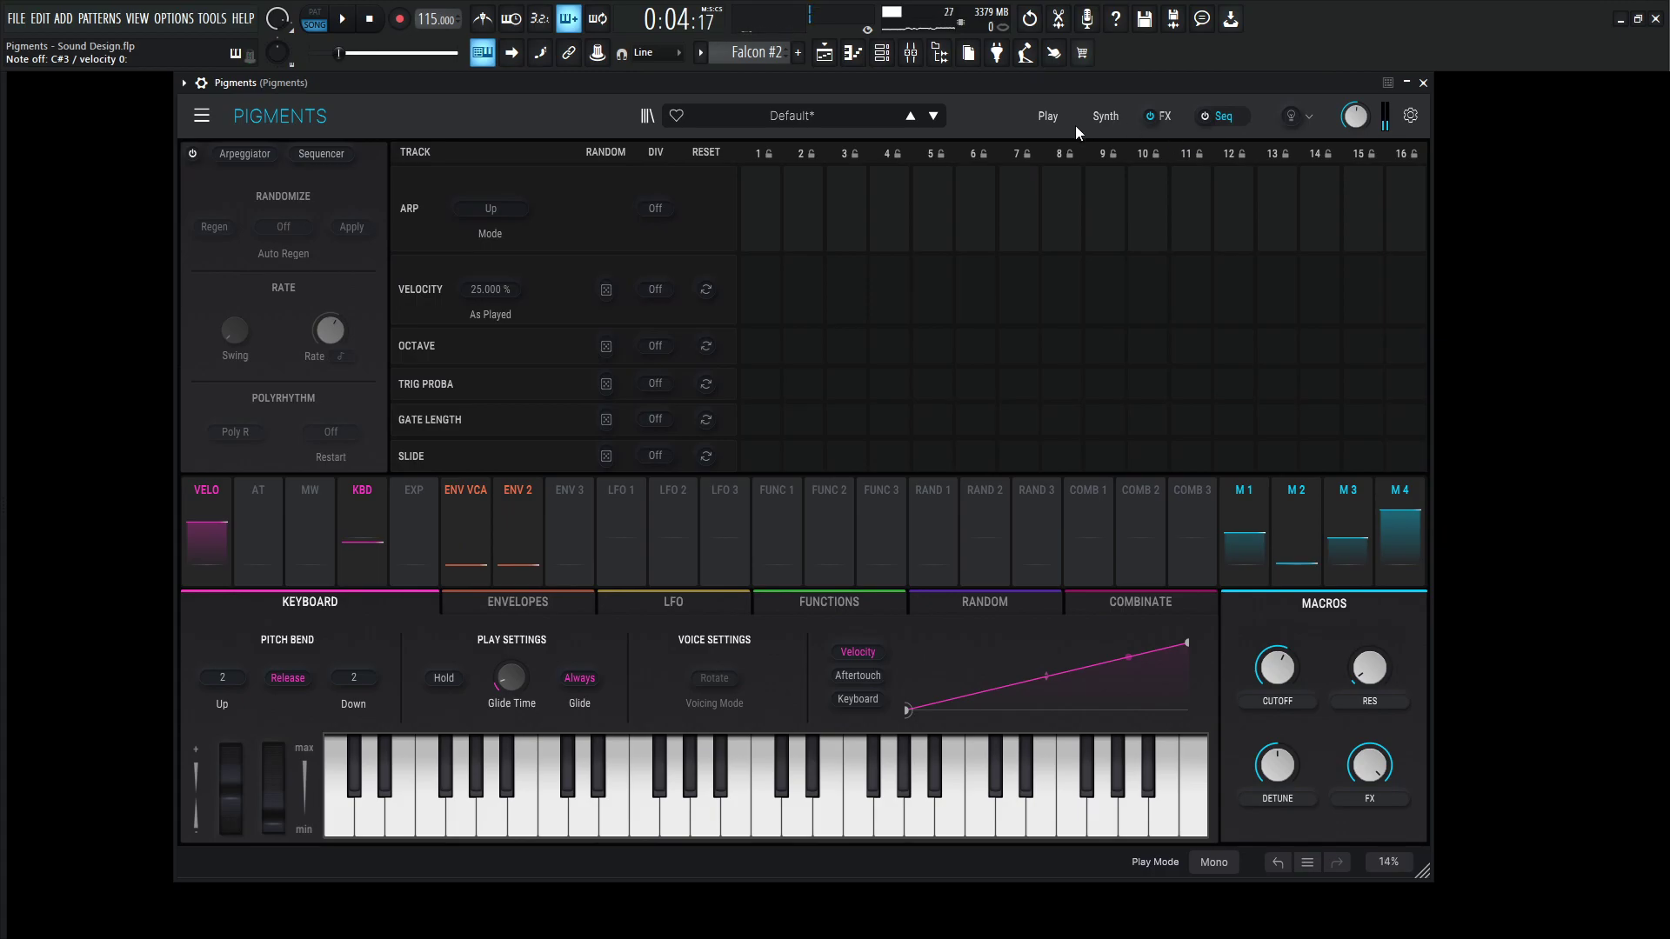
left_click(1094, 116)
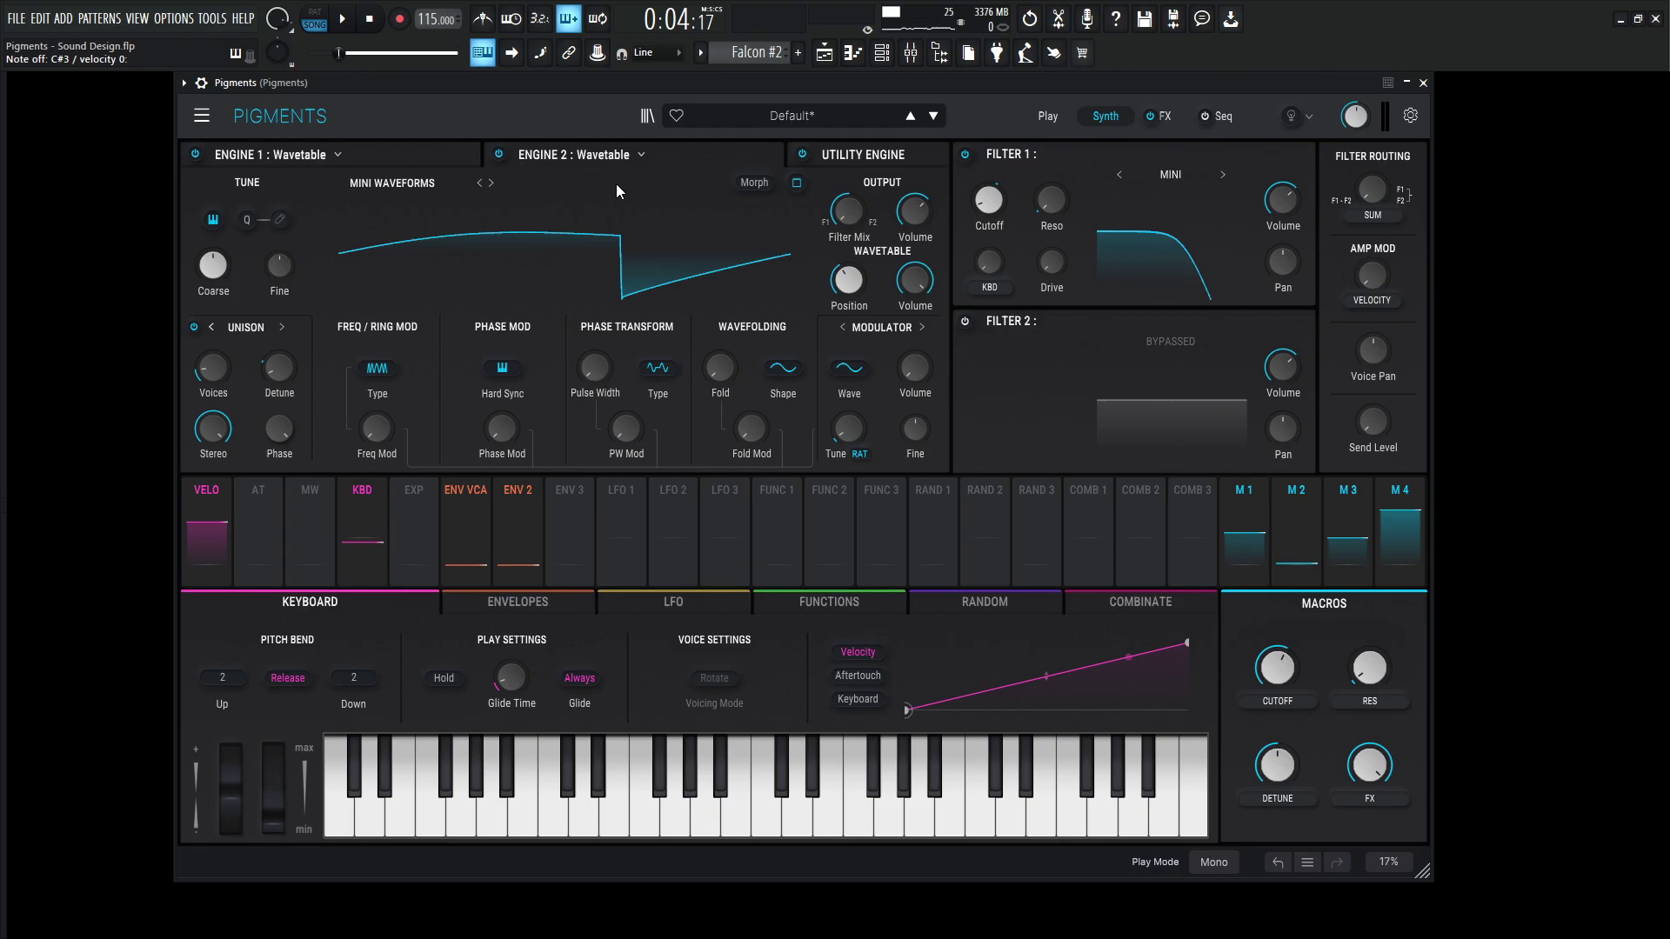
Audition the patch without arpeggiation while raising the Cutoff macro to its maximum
key("space")
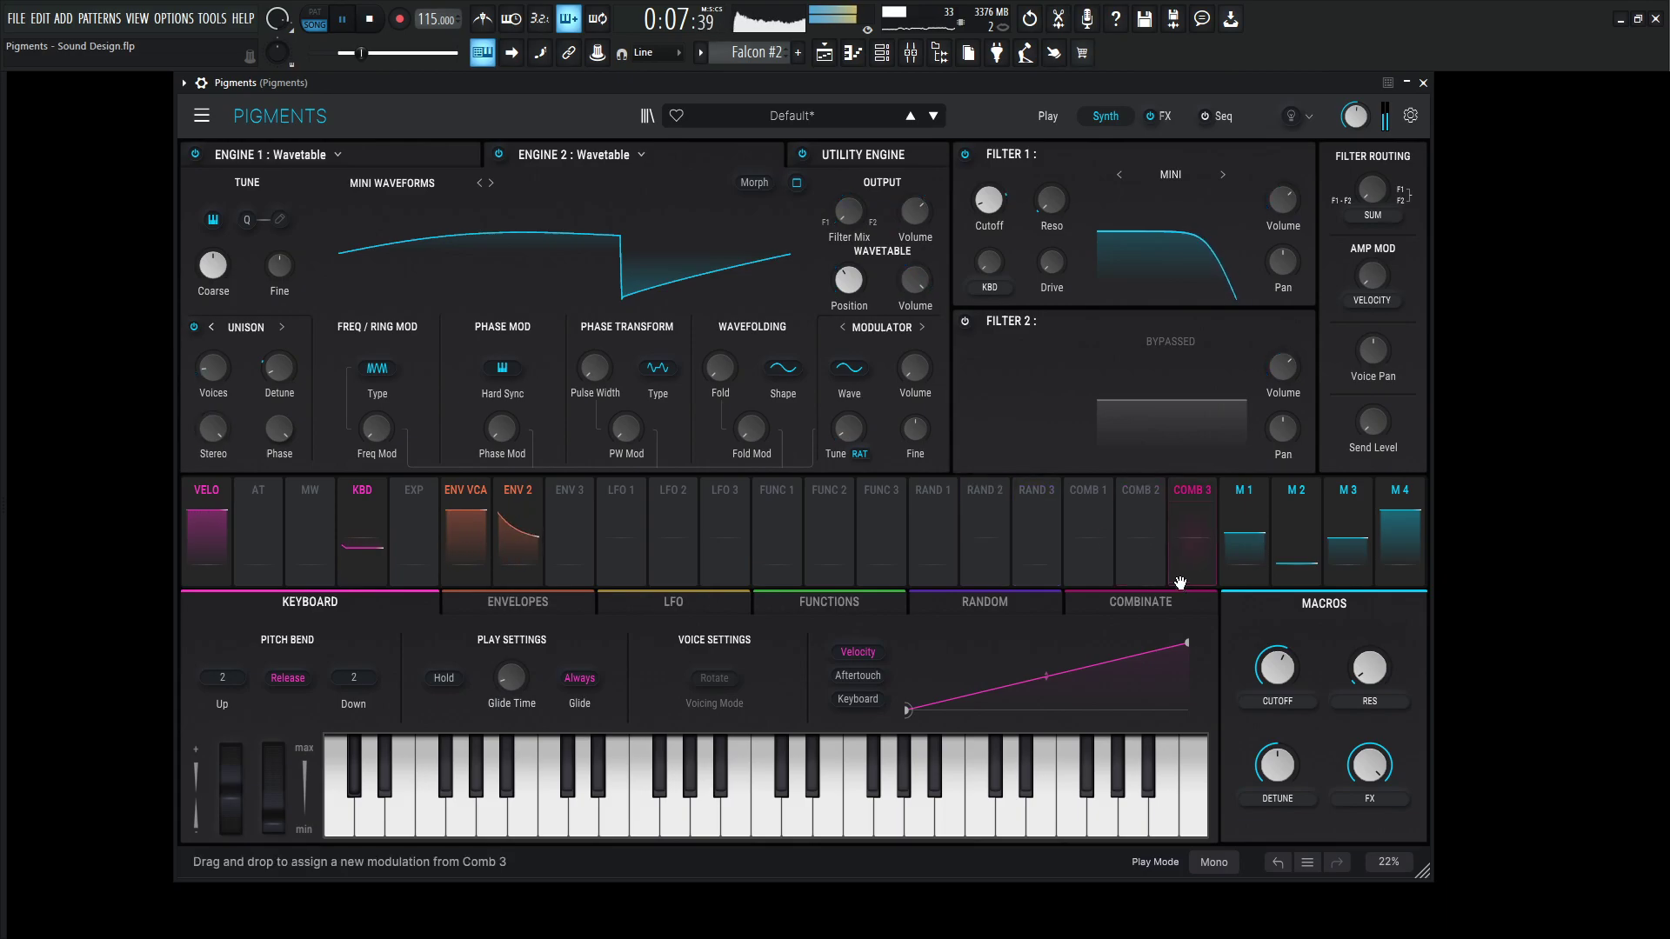
left_click_drag(1280, 666, 1275, 662)
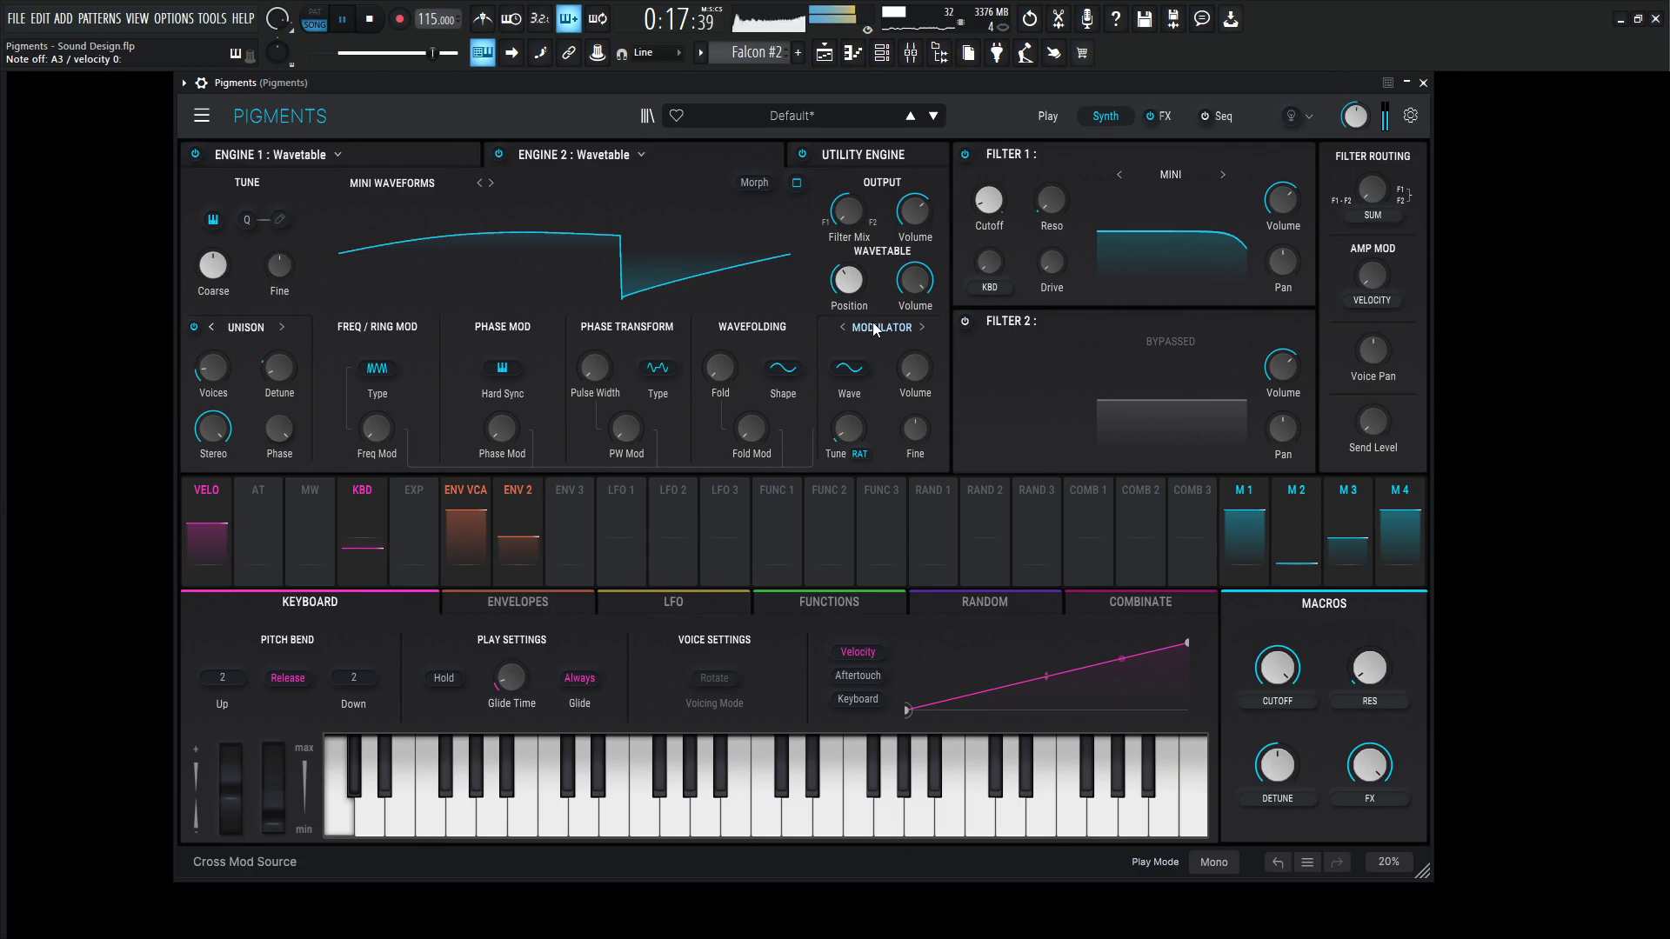
key("space")
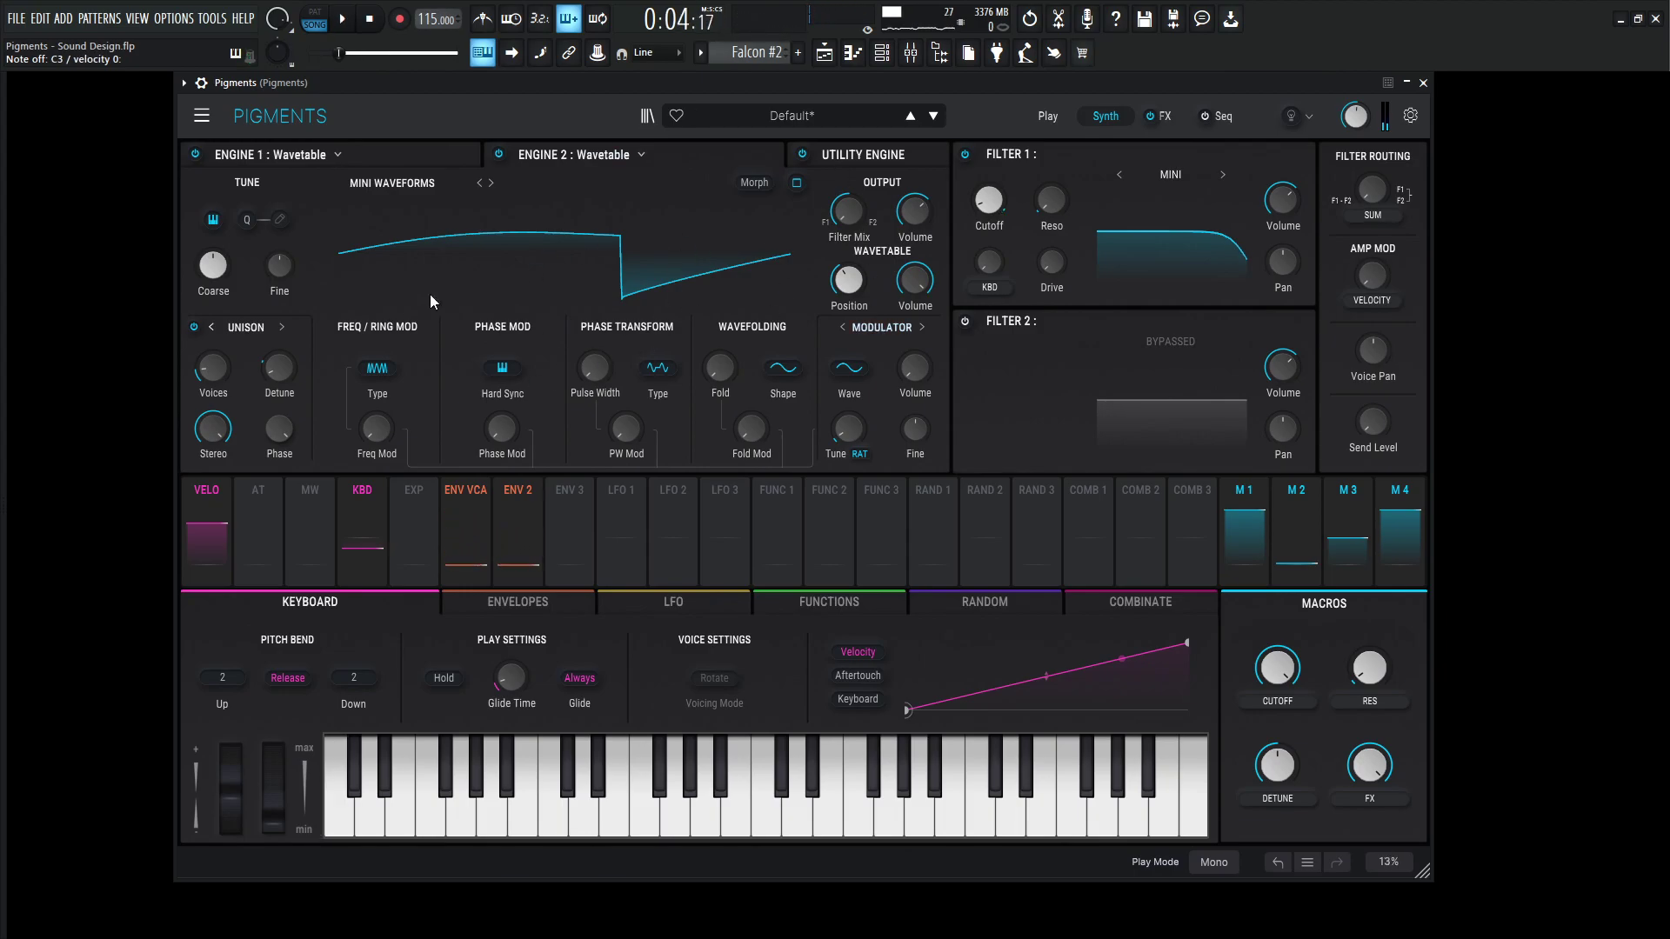
Try higher coarse tuning and slight fine detuning on Engine 2, resetting the coarse pitch to 0 st
mouse_move(217, 272)
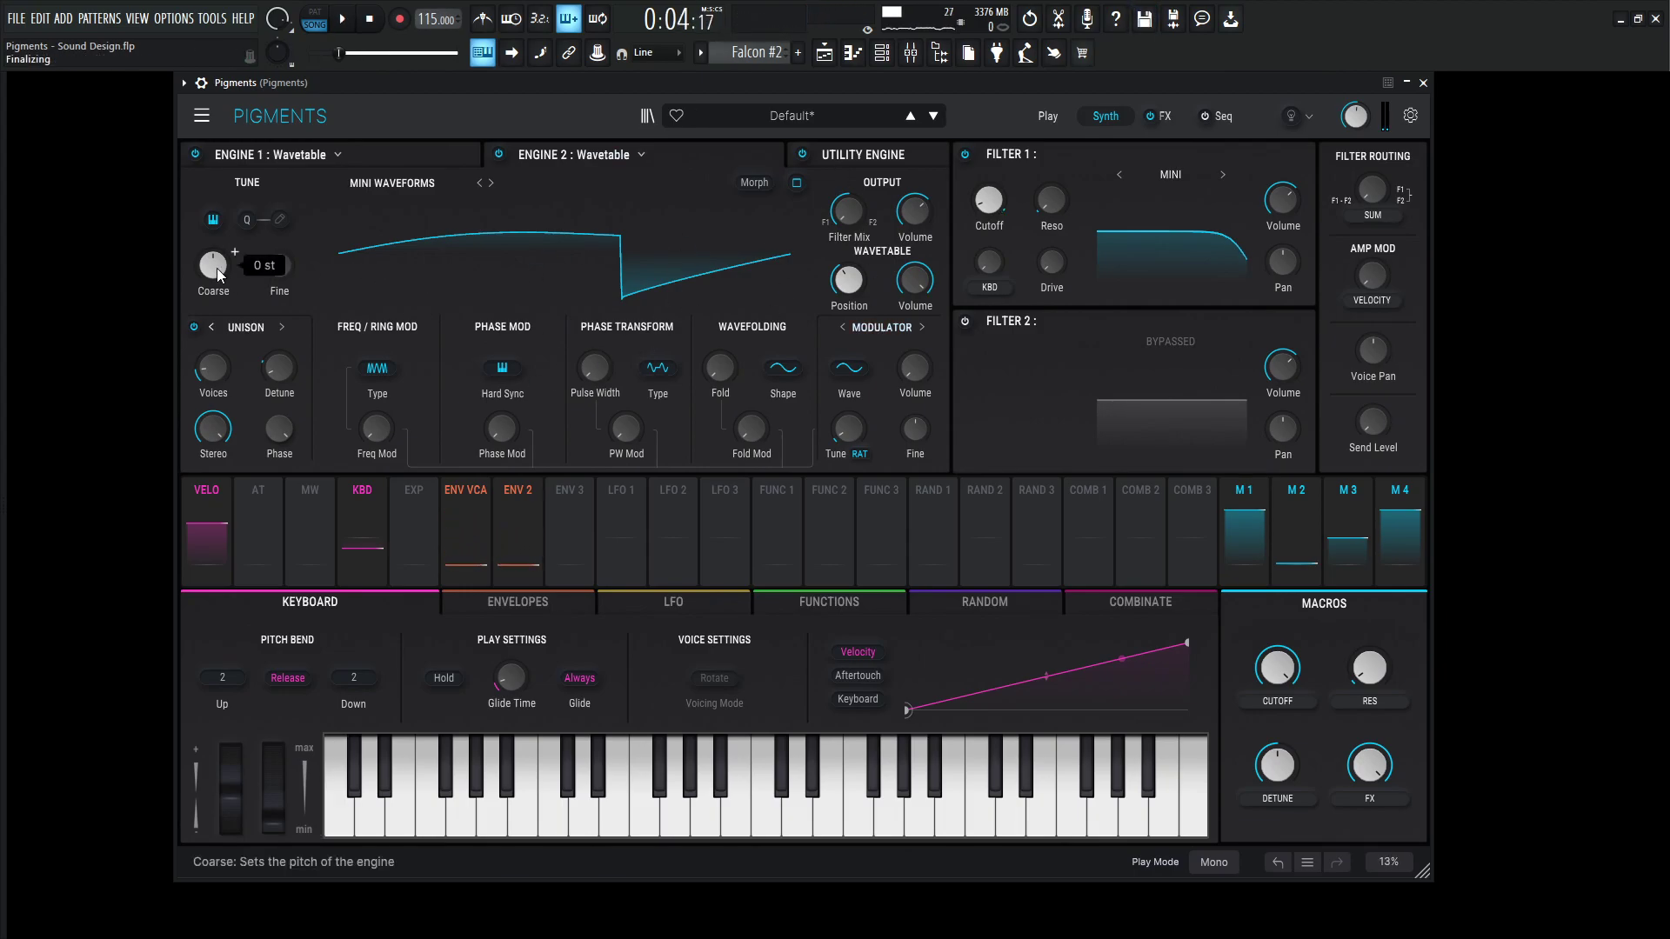
left_click_drag(218, 275, 217, 278)
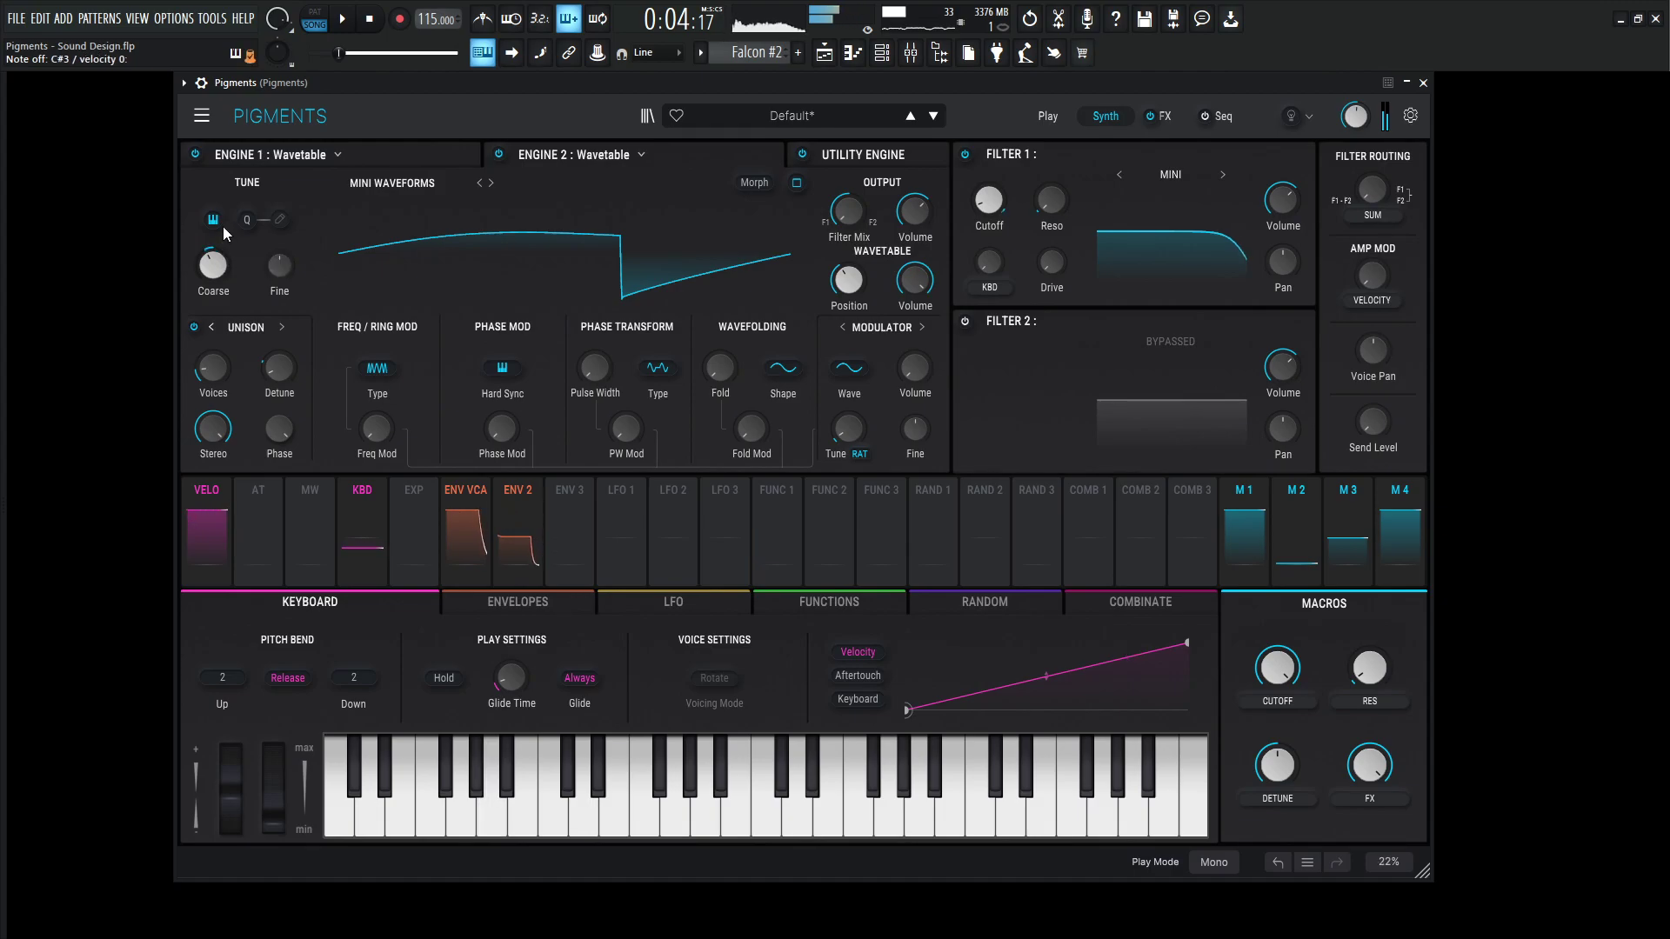
double_click(212, 273)
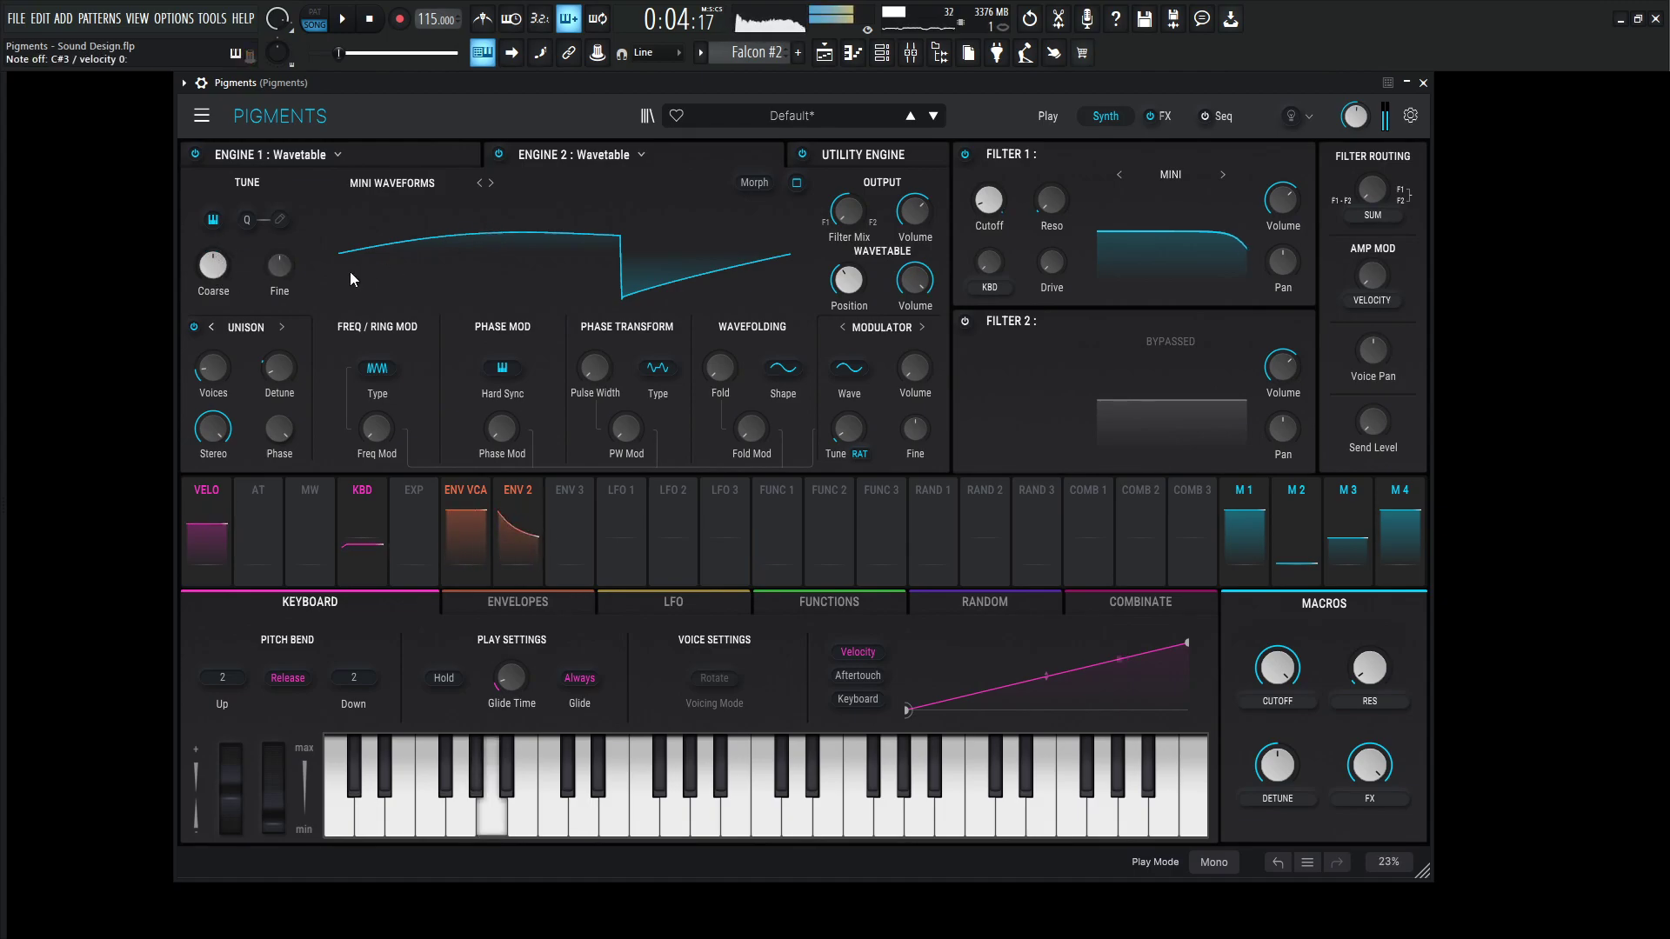
left_click_drag(282, 266, 282, 278)
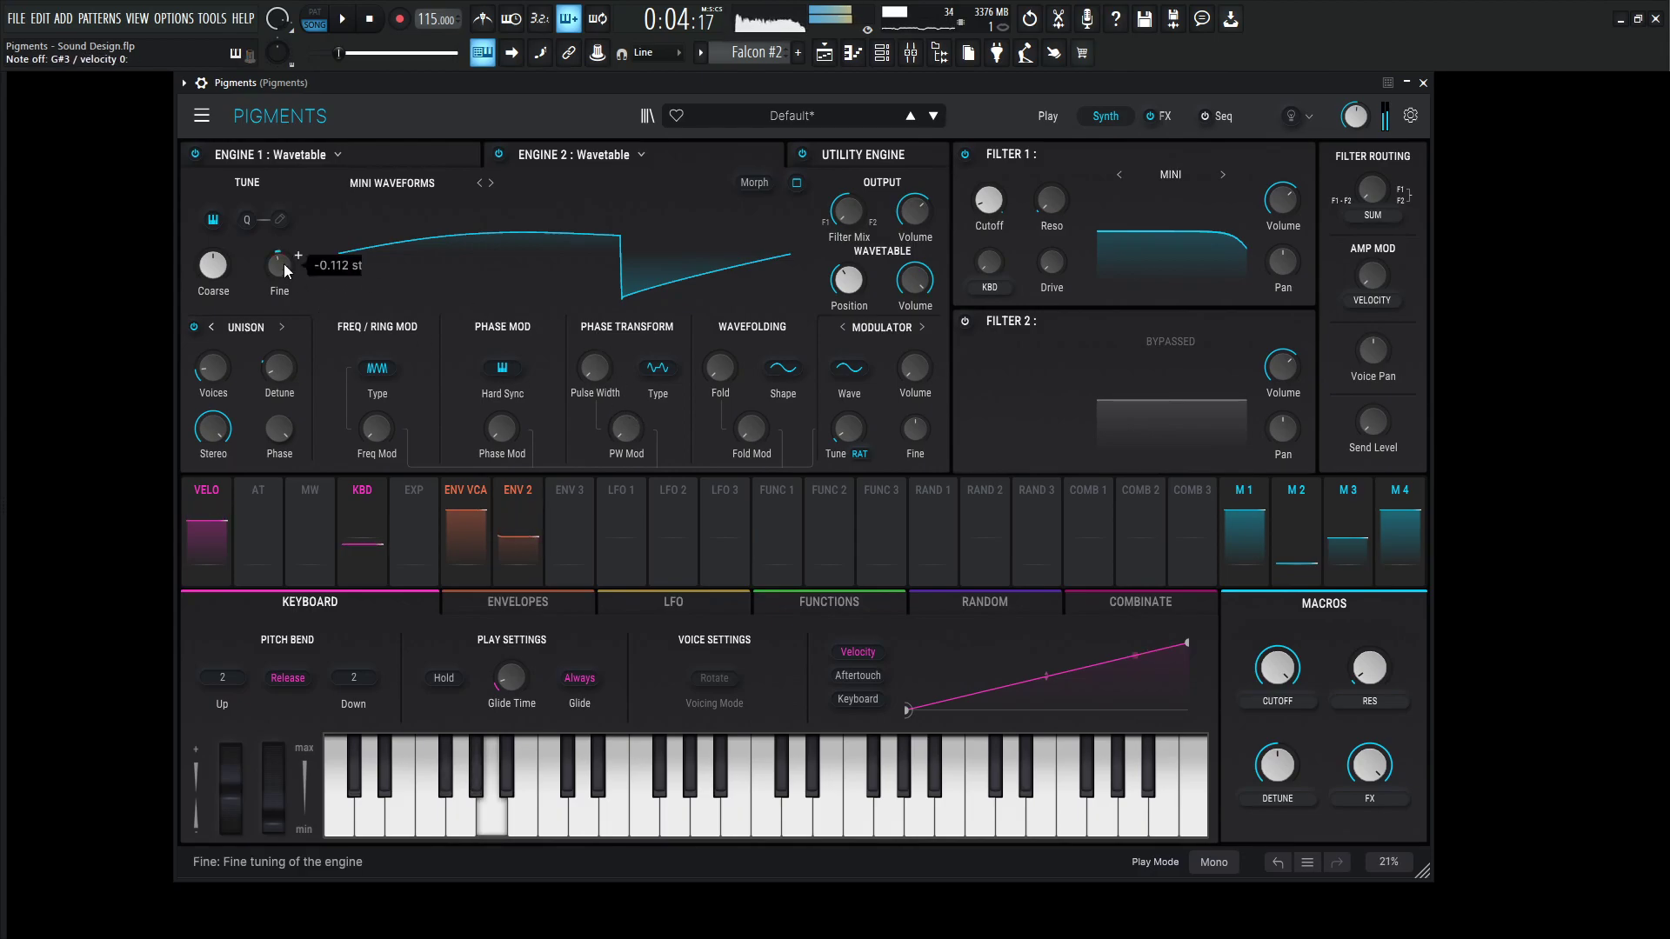
Try a PW Mod amount of about 0.9 on Engine 2 and adjust its Phase Mod amount
left_click_drag(628, 427, 628, 410)
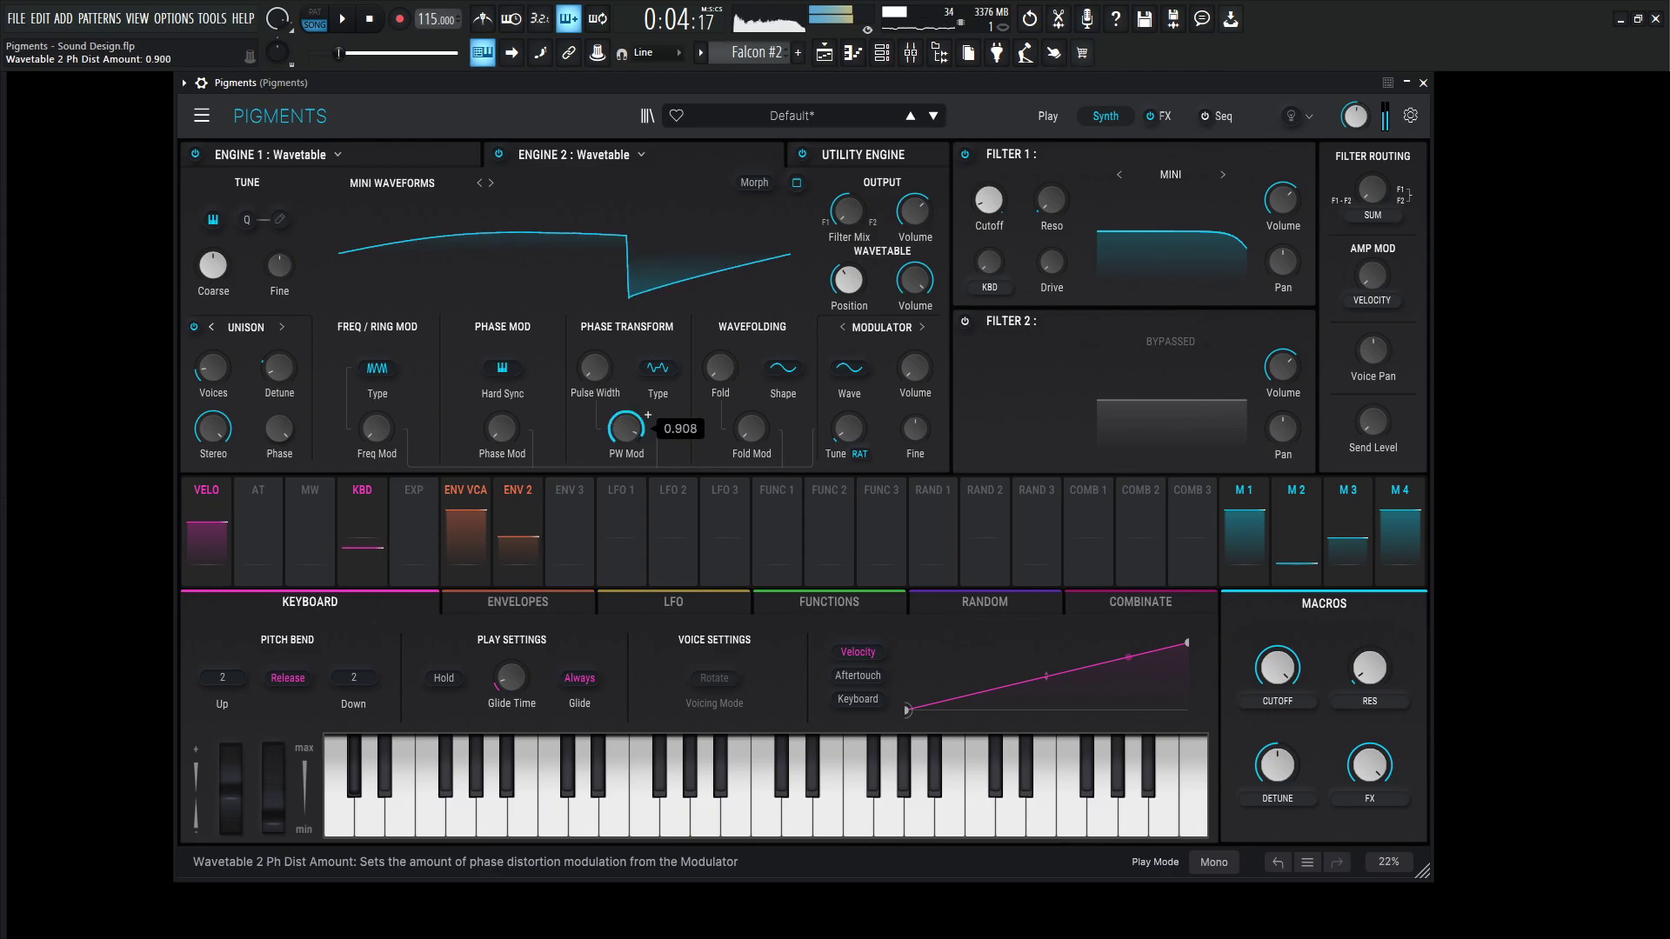
mouse_move(501, 432)
left_mouse_down()
mouse_move(507, 485)
mouse_move(504, 430)
mouse_move(505, 453)
left_mouse_up()
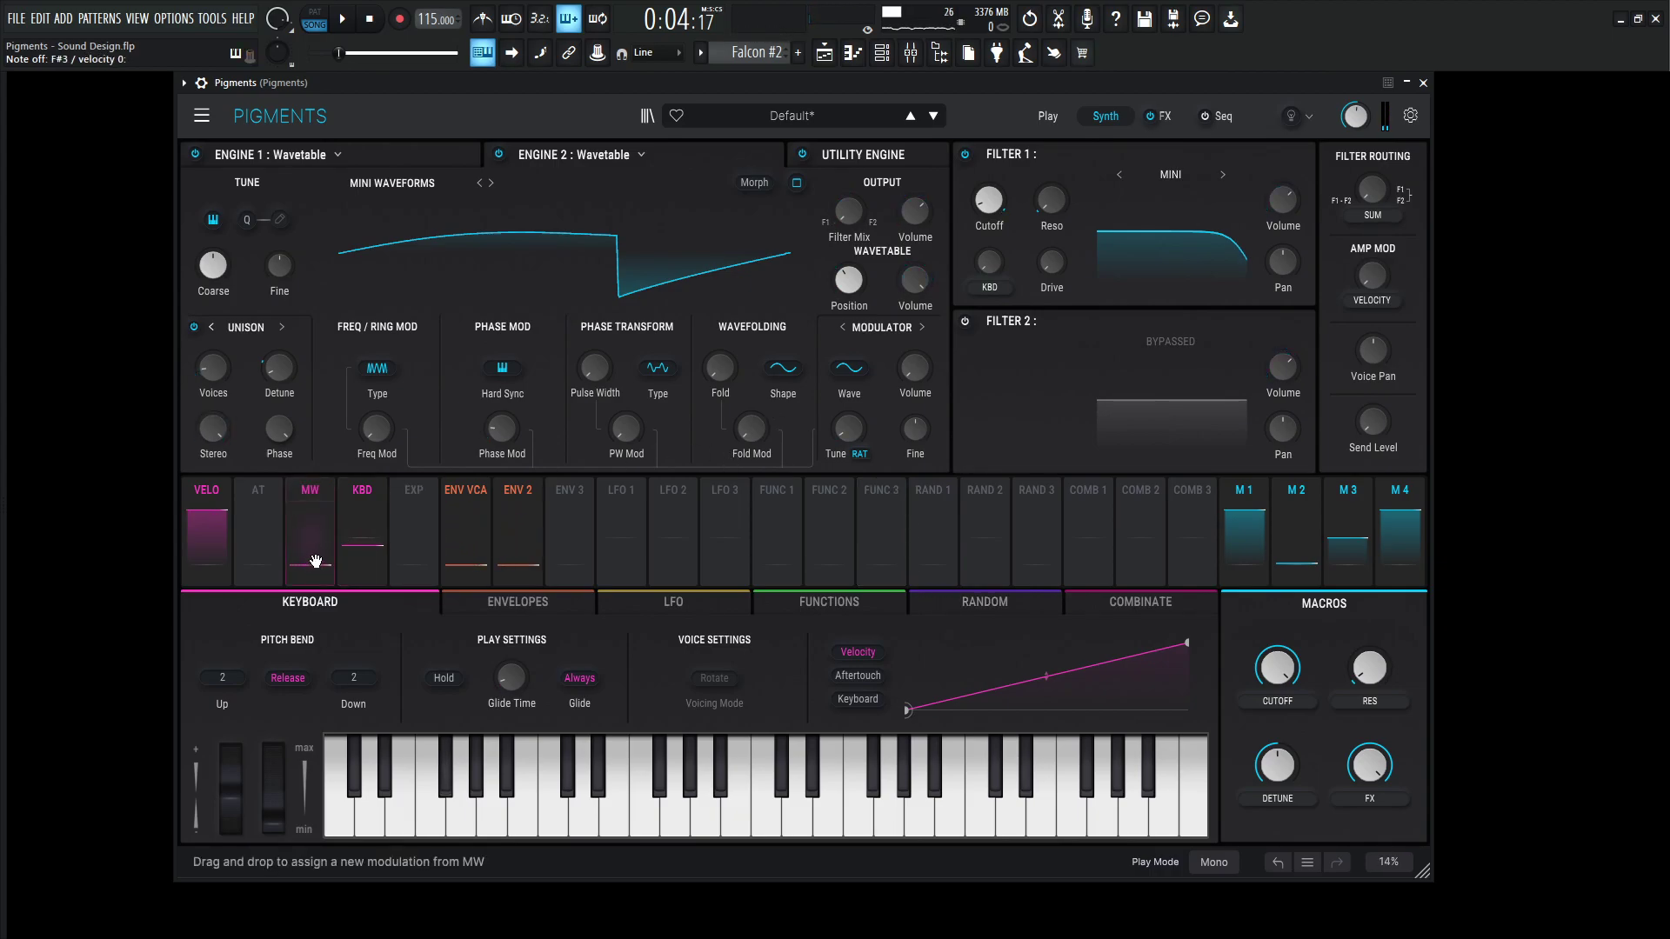
Reset Engine 2's Phase Mod amount to 0.00, assign the mod wheel to modulate it, and audition the patch with a few notes
double_click(500, 430)
left_click_drag(316, 551, 505, 423)
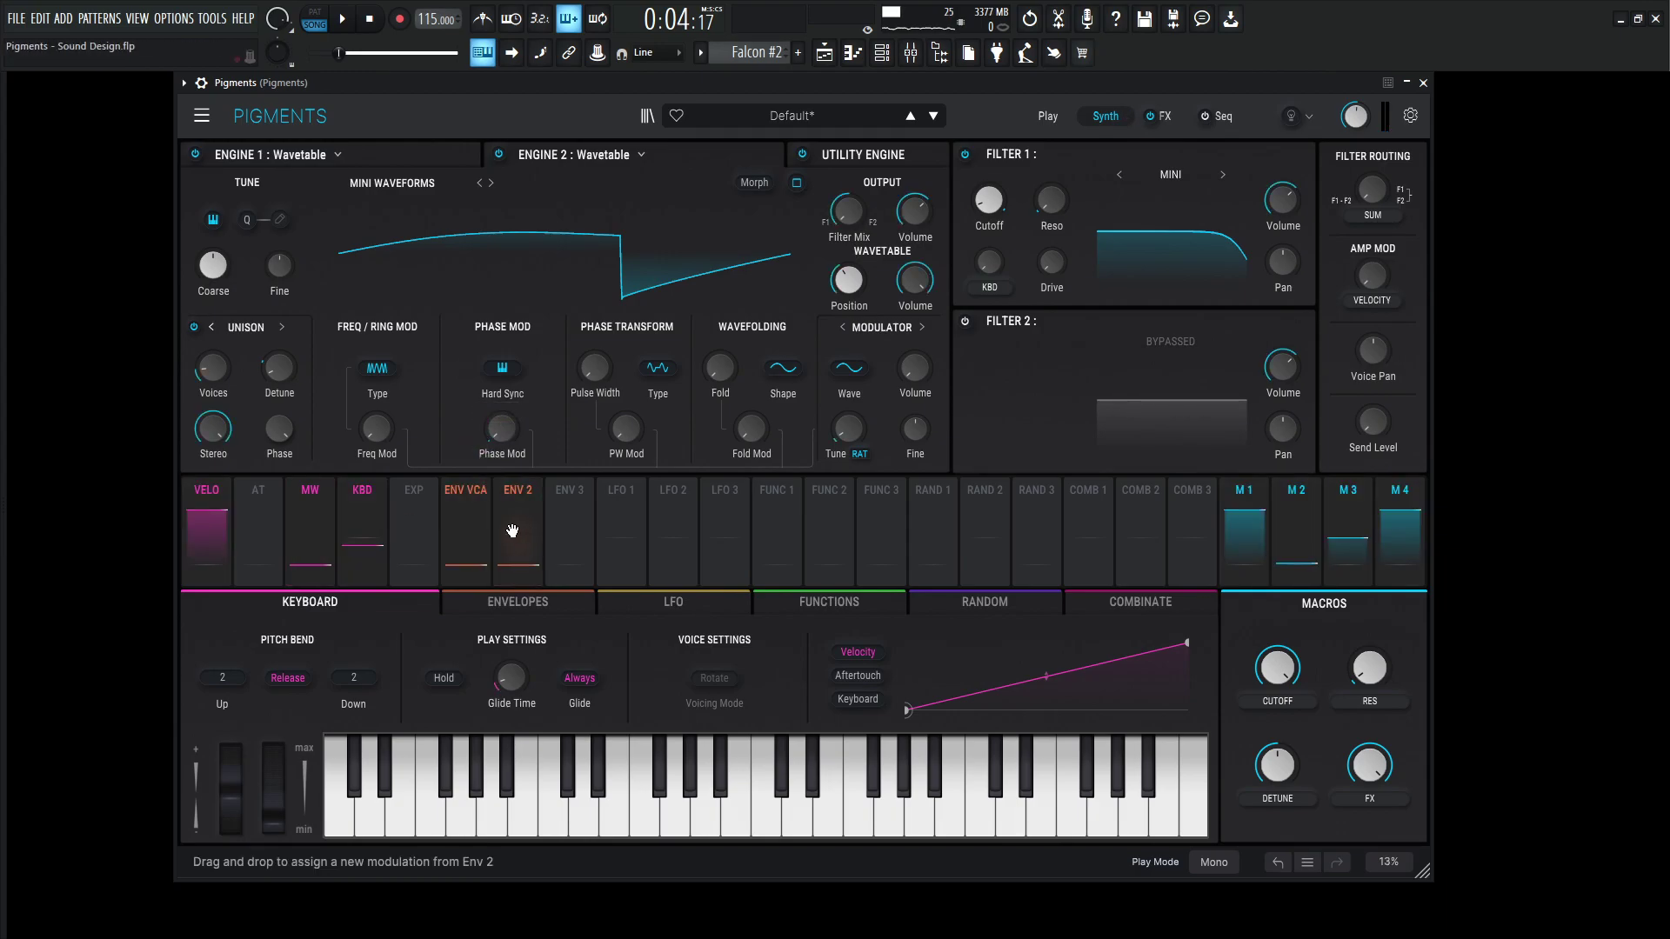
key("e")
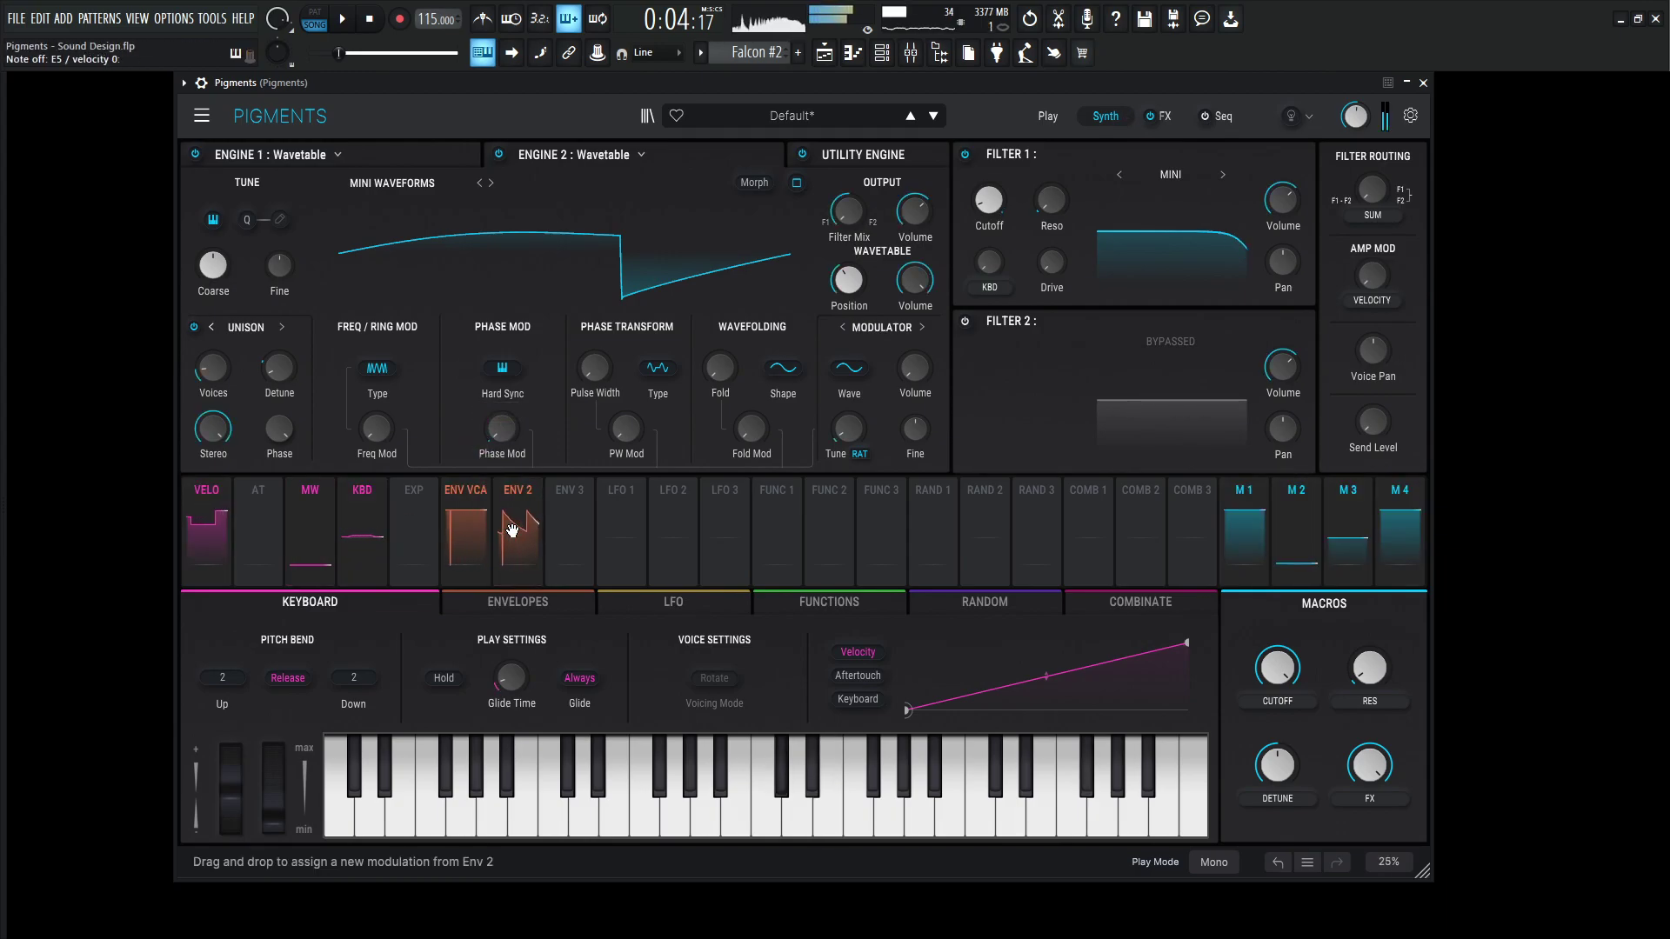
key("n")
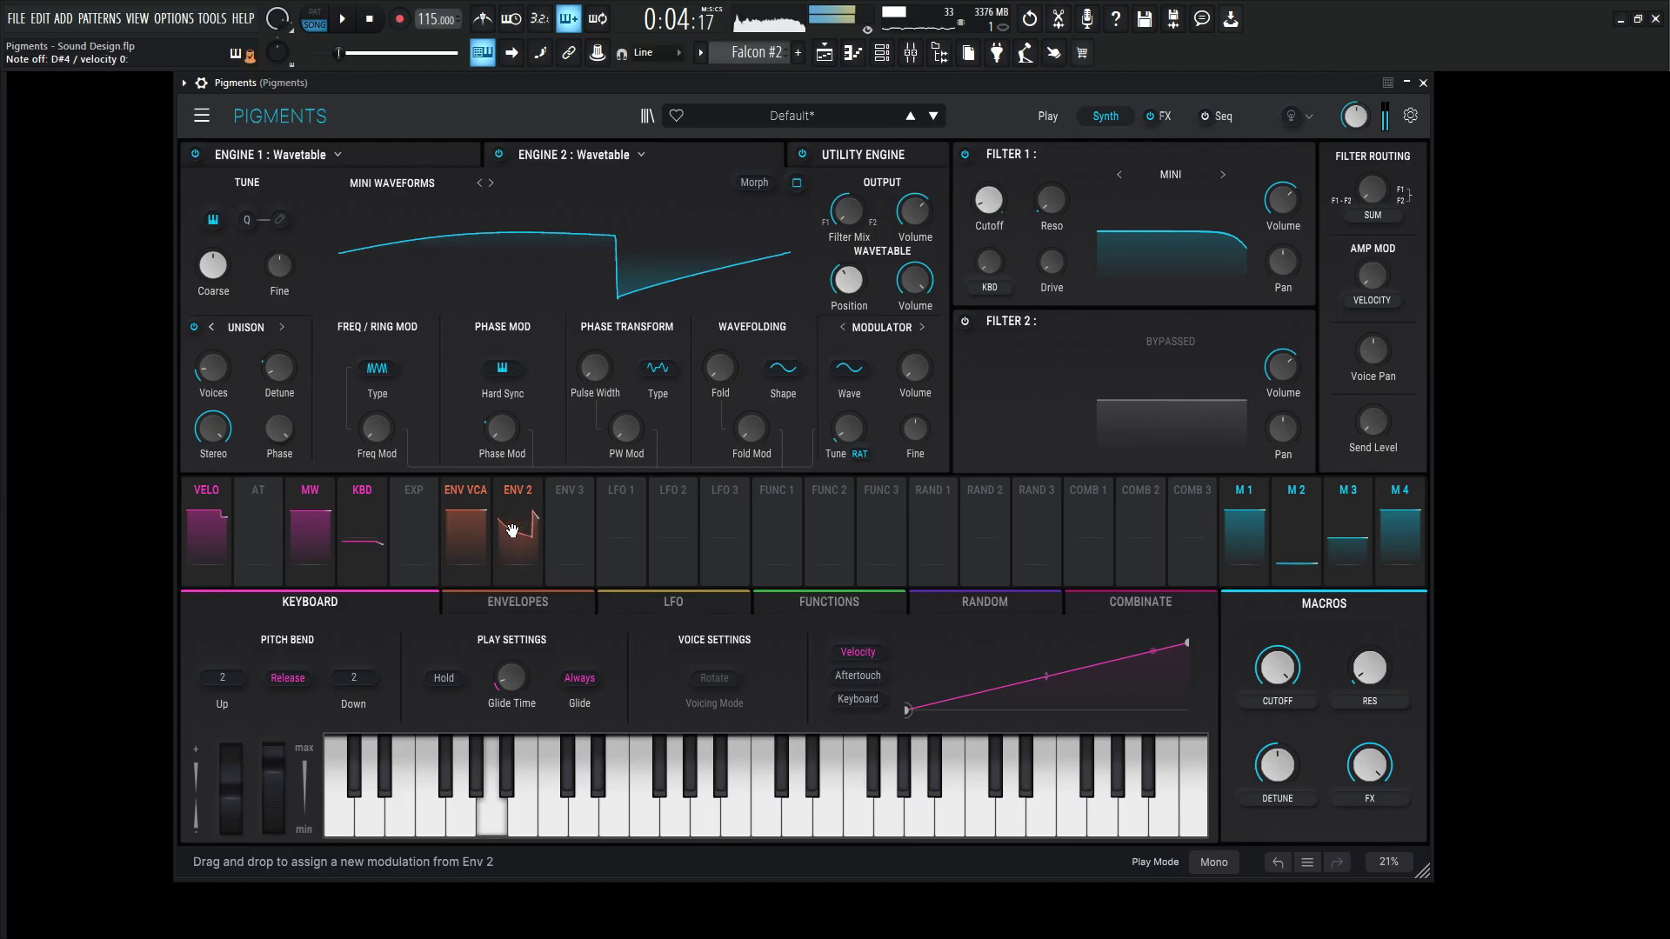
Fine-tune the mod wheel's modulation depth on Engine 2's Phase Mod amount, running and stopping playback to audition the patch
mouse_move(498, 466)
left_click_drag(499, 476, 500, 472)
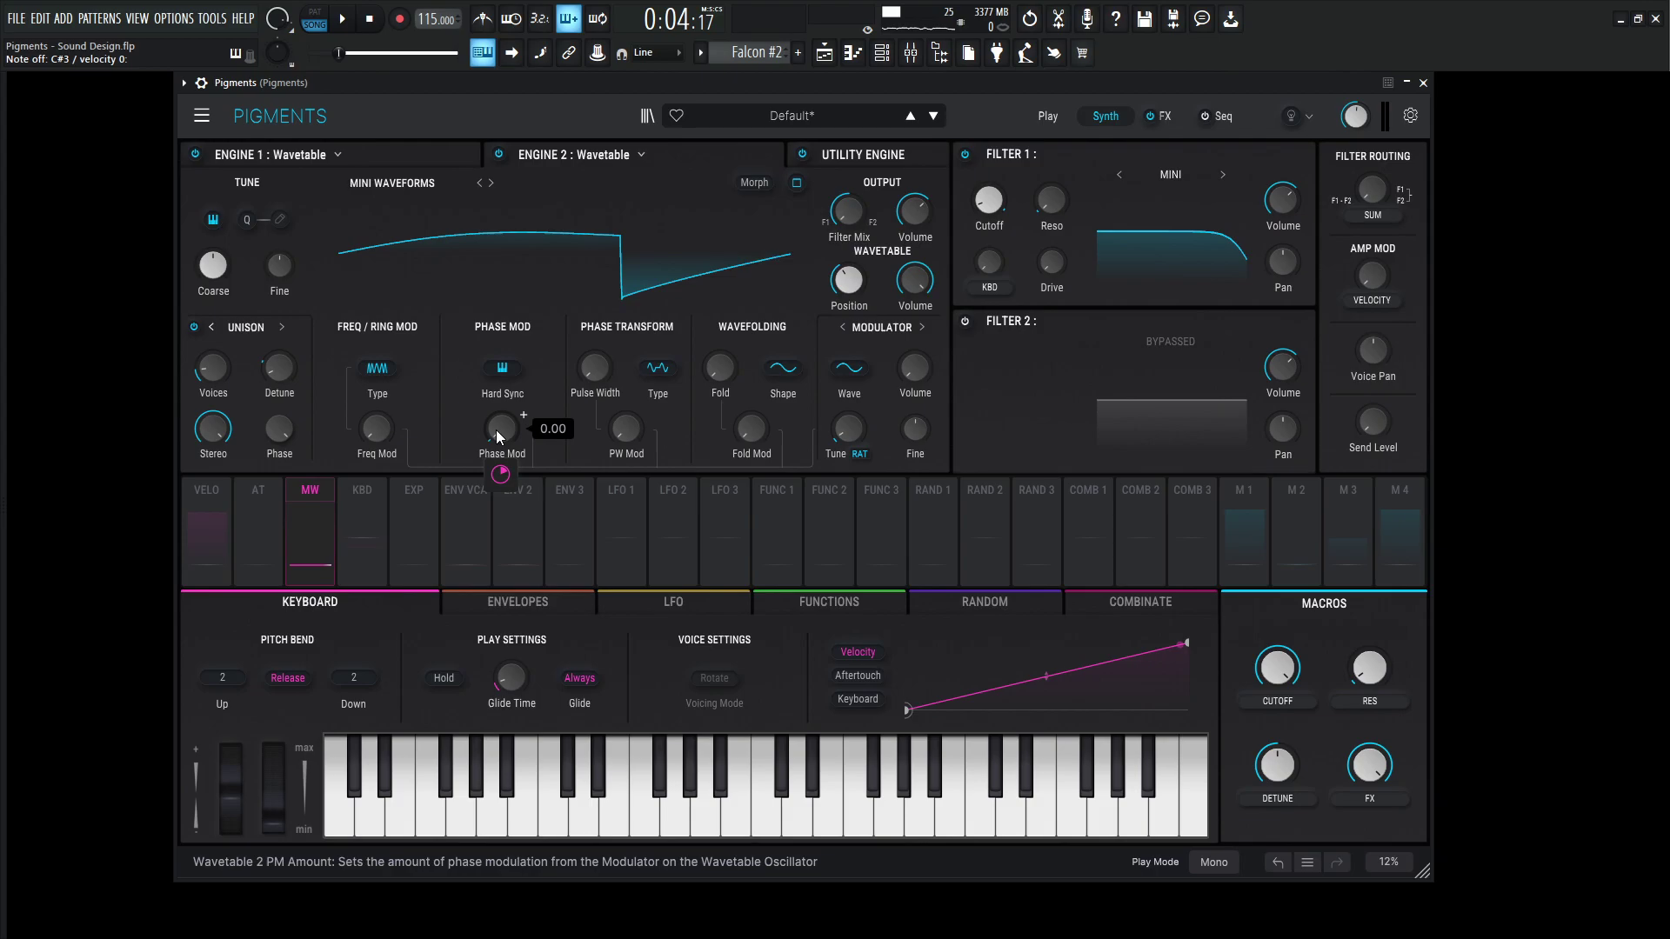
key("space")
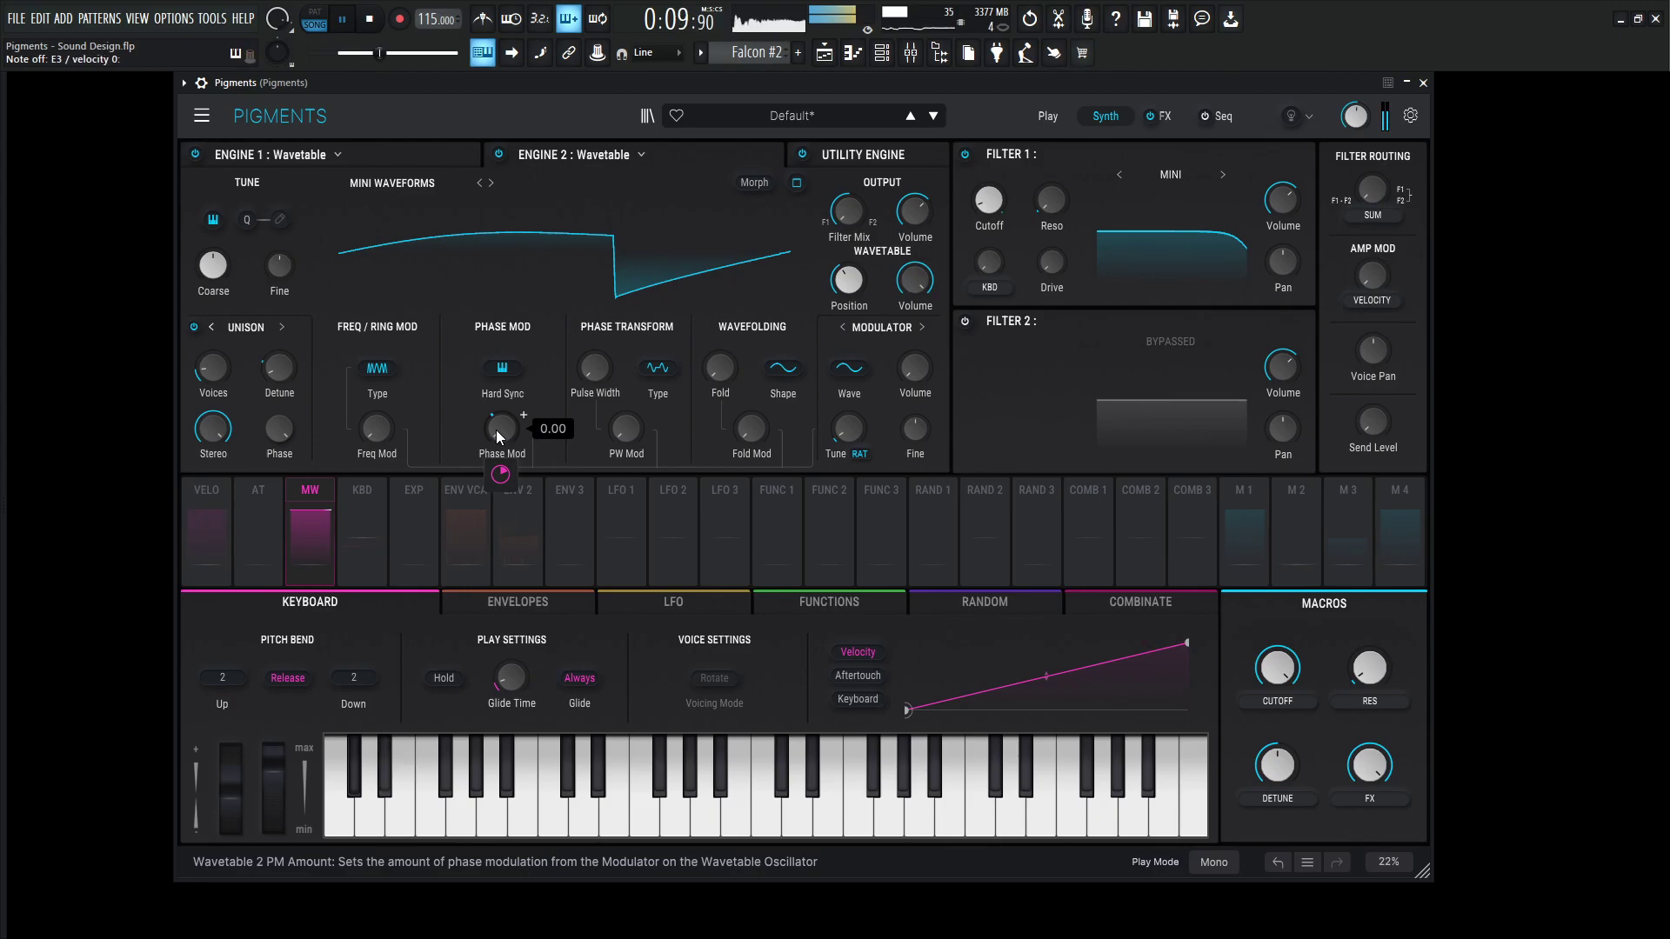
key("space")
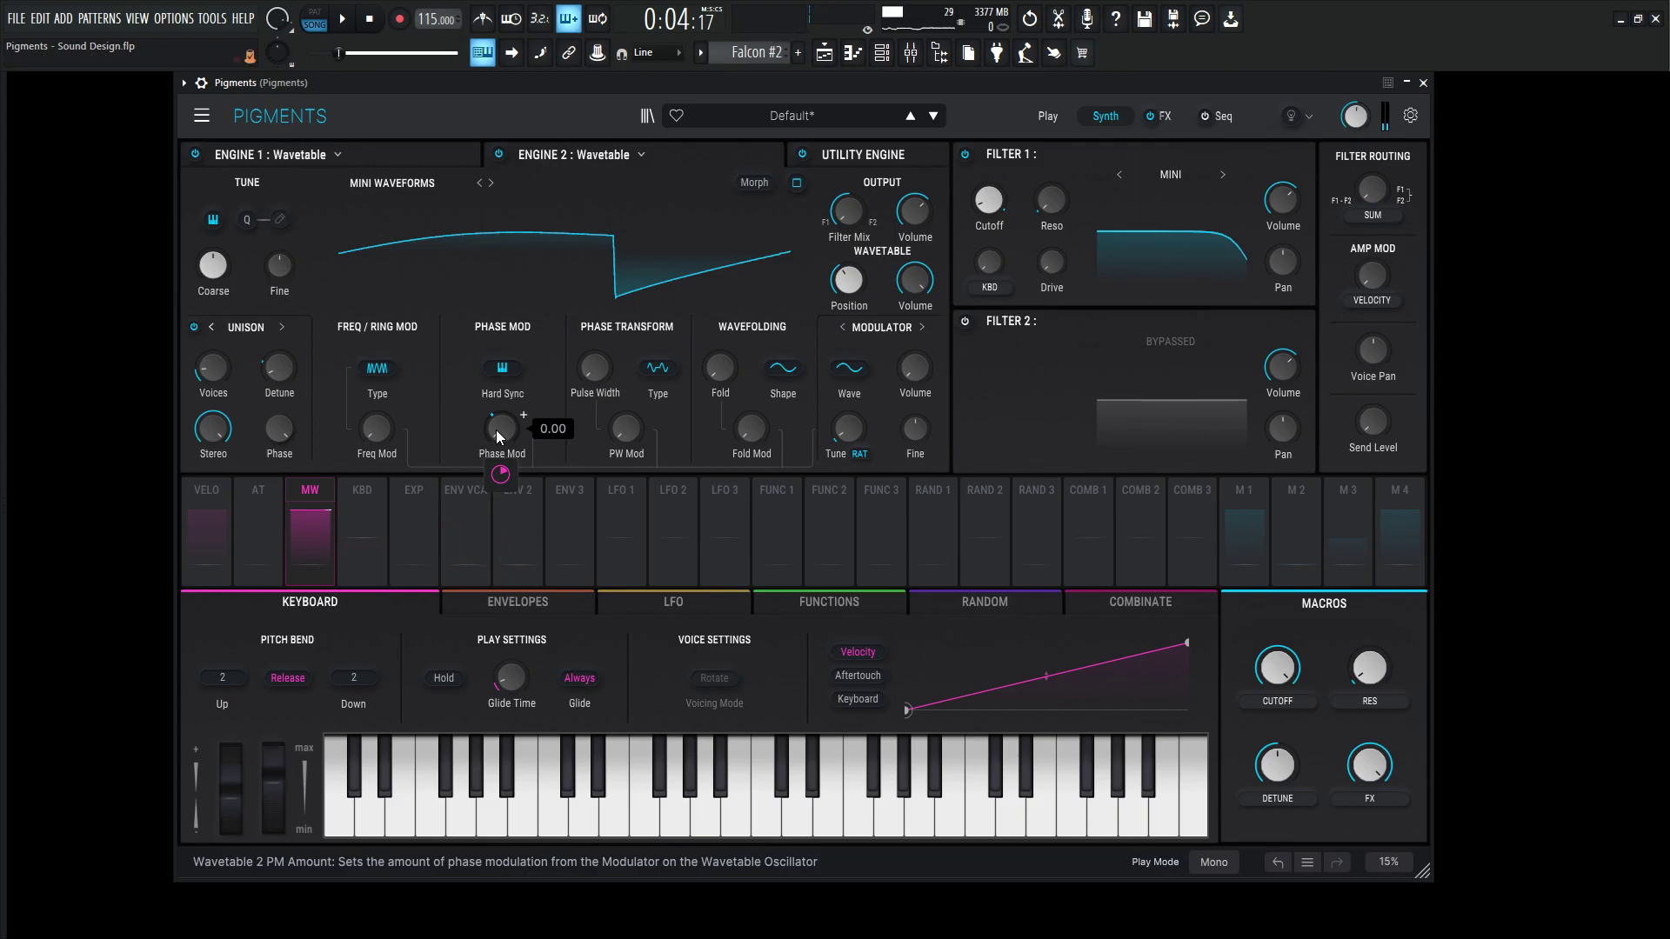